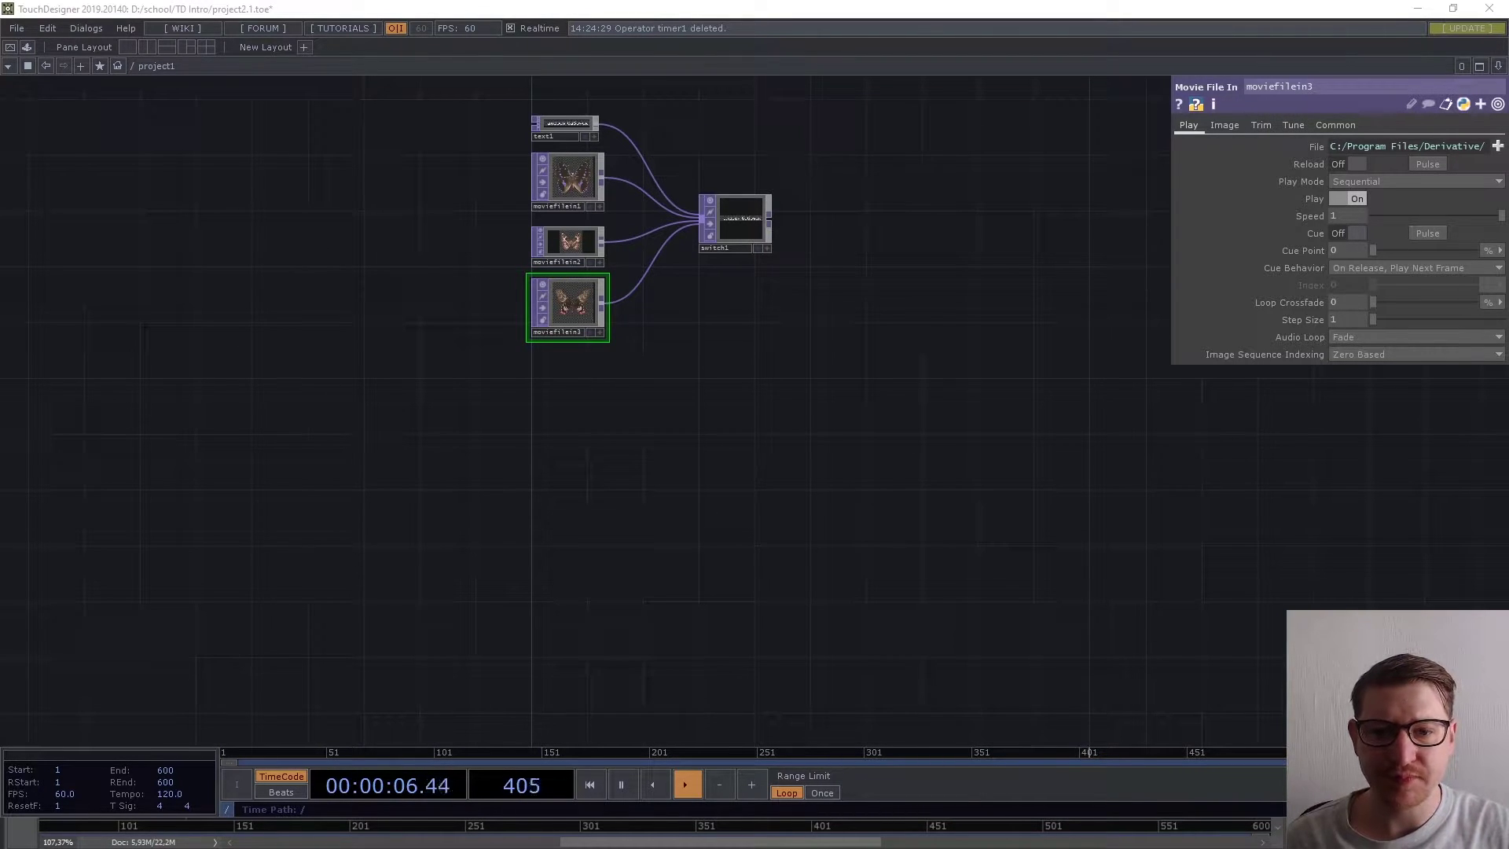
# Add a Constant CHOP to the network below the moviefilein3 node.
pyautogui.scroll(2, 569, 464)
pyautogui.scroll(1, 569, 464)
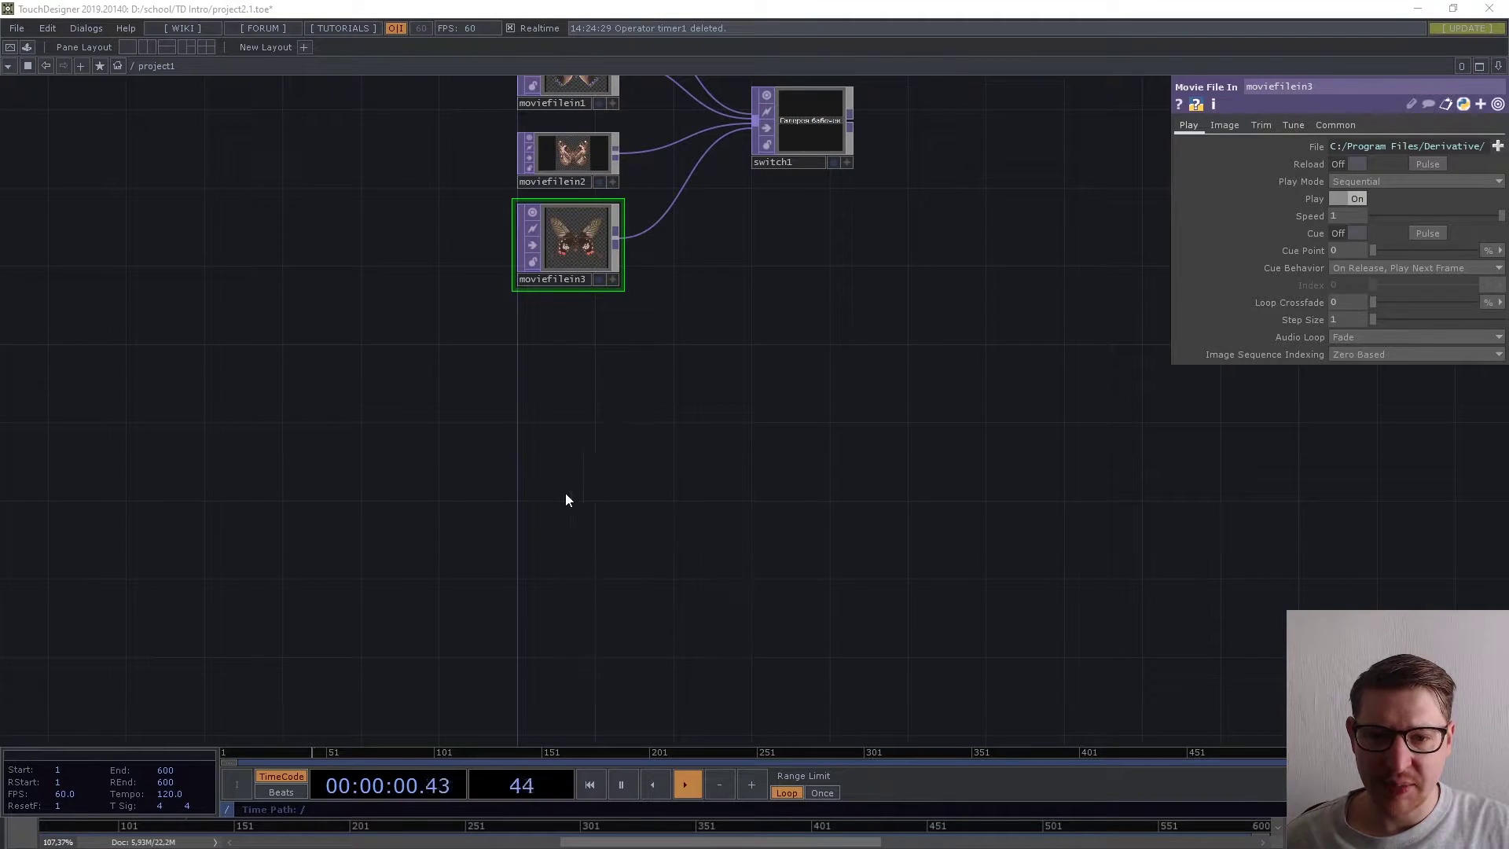
pyautogui.press('Tab')
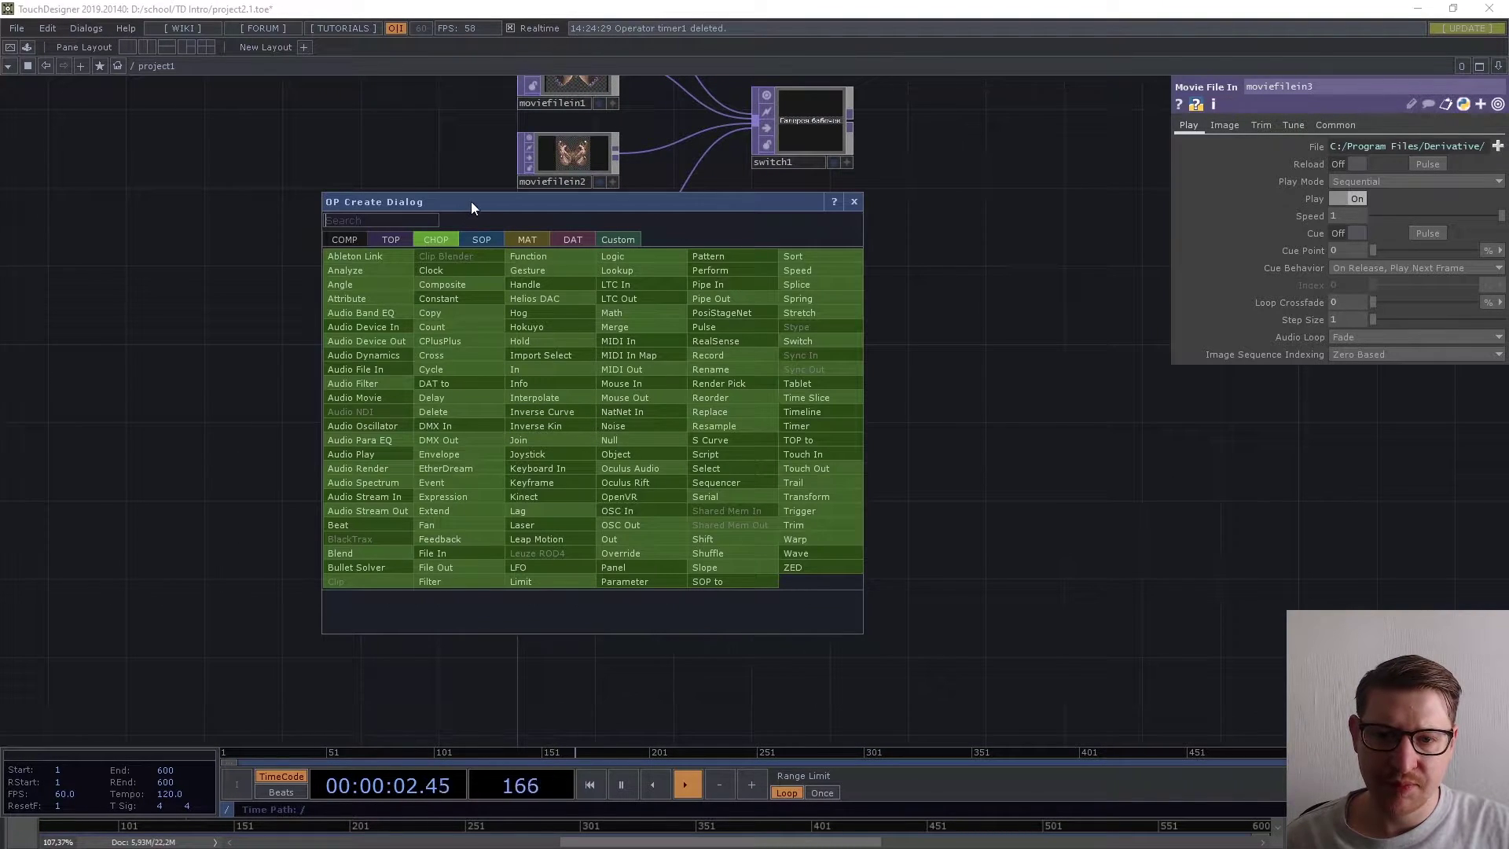
pyautogui.moveTo(470, 201); pyautogui.dragTo(632, 323)
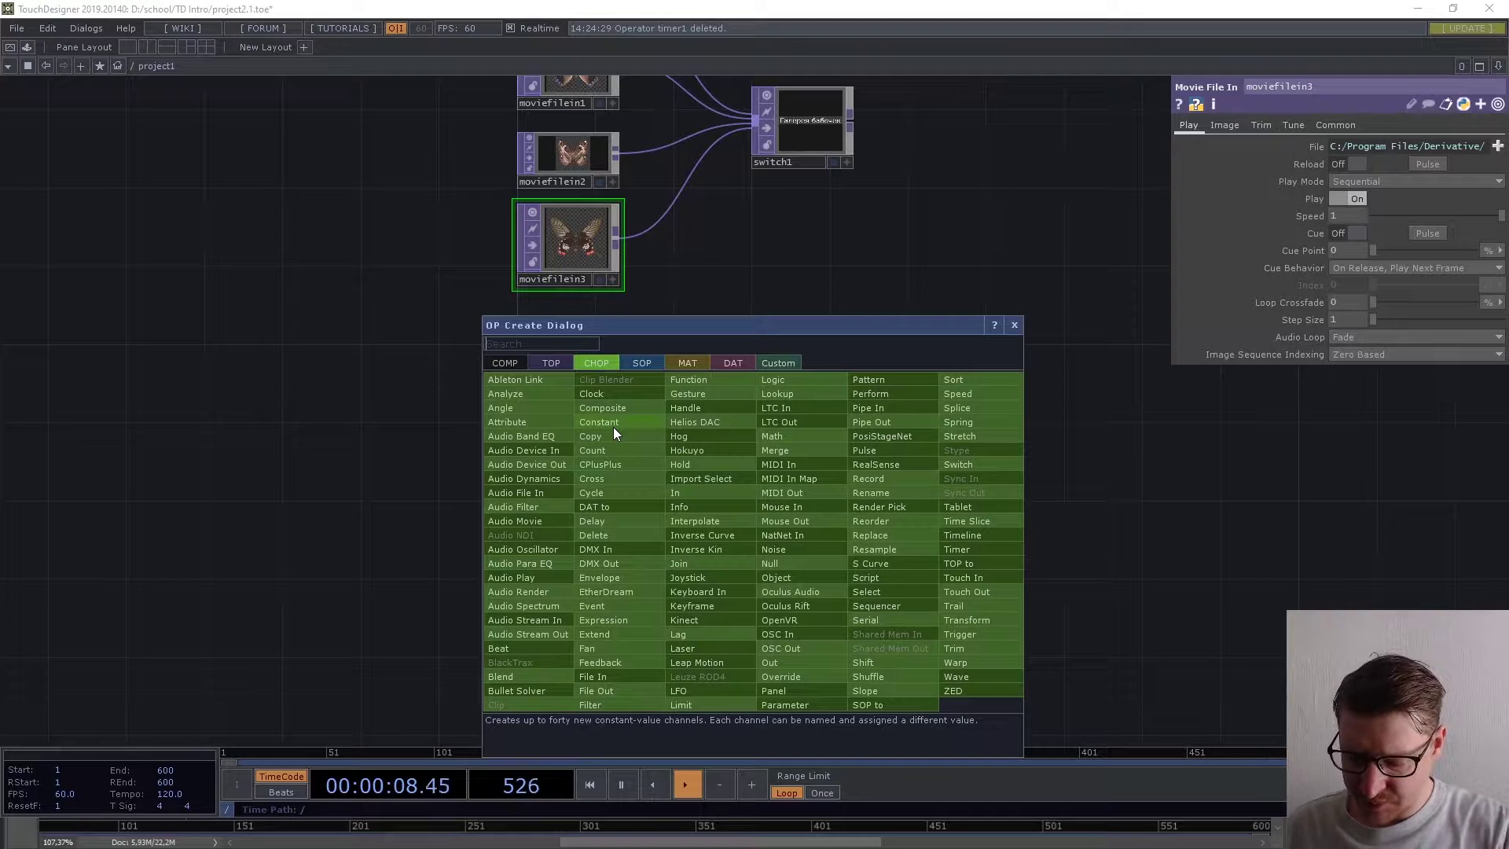
pyautogui.write('cons')
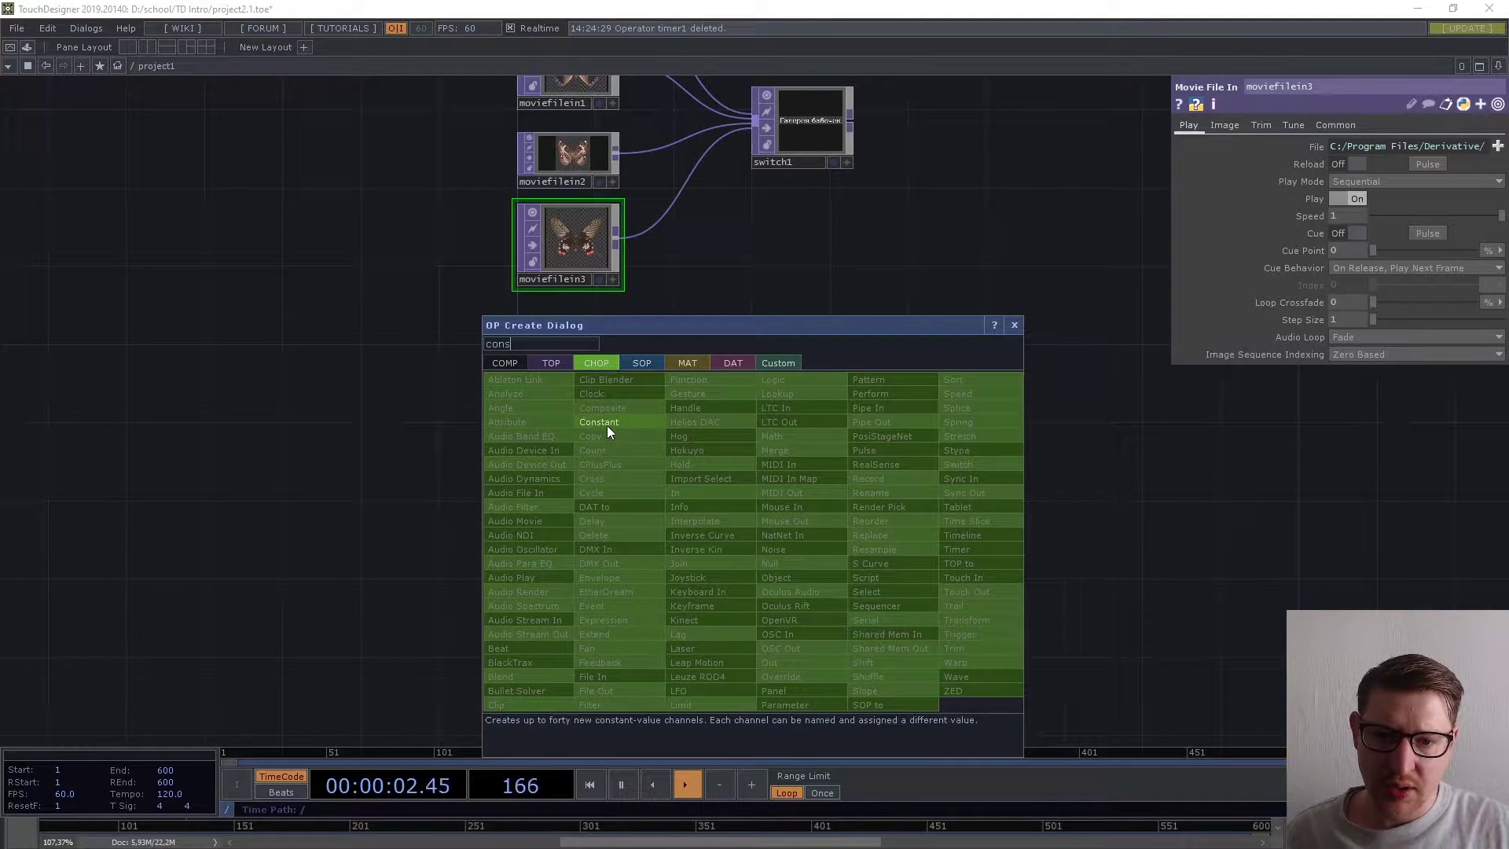
pyautogui.click(606, 423)
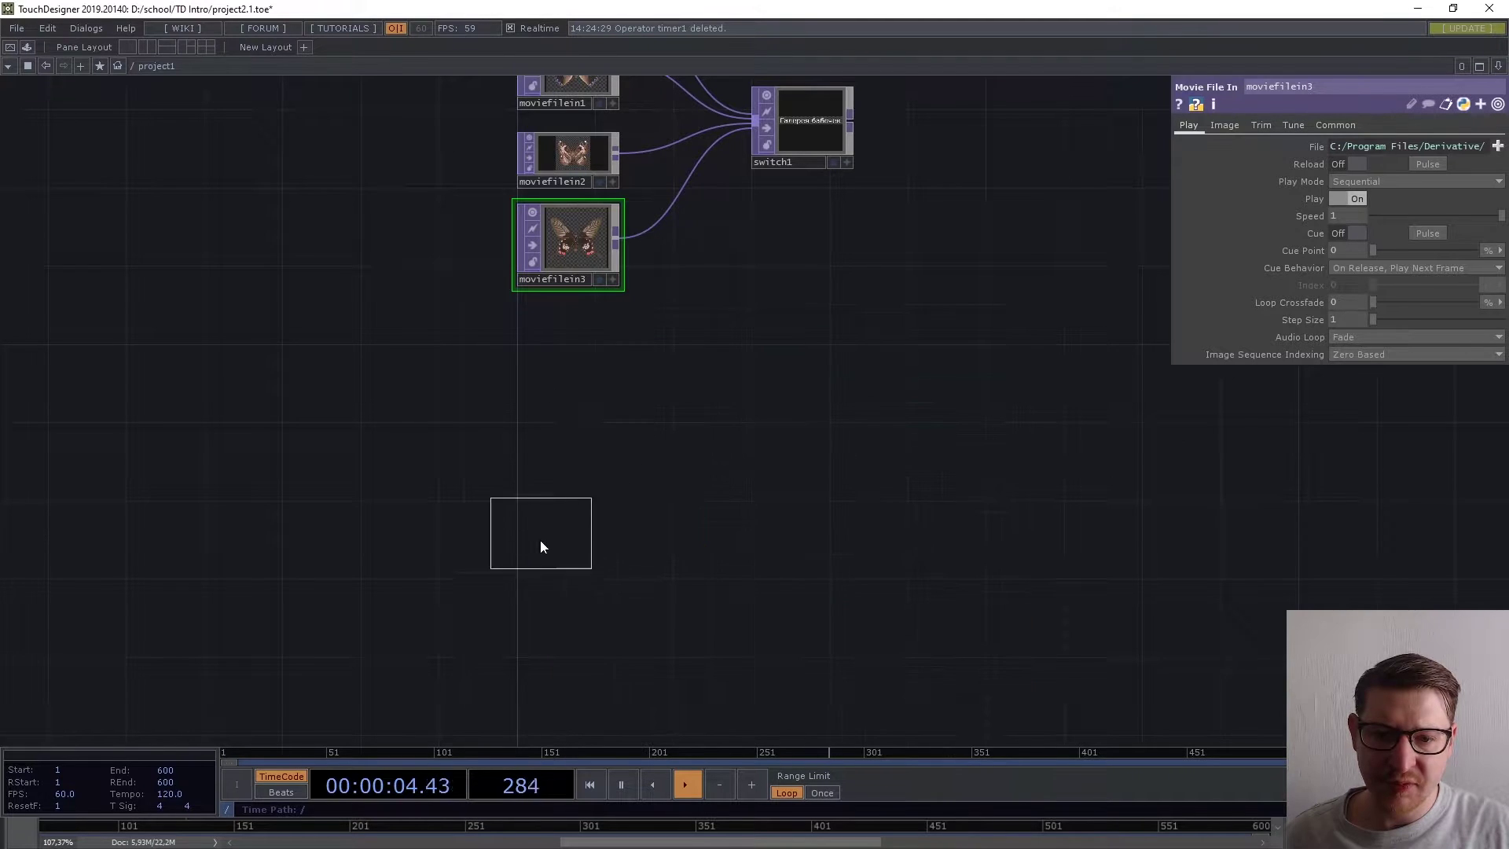
pyautogui.click(617, 497)
pyautogui.scroll(6, 578, 489)
pyautogui.moveTo(553, 541); pyautogui.dragTo(559, 317)
pyautogui.moveTo(710, 396); pyautogui.dragTo(709, 548)
pyautogui.scroll(-6, 709, 548)
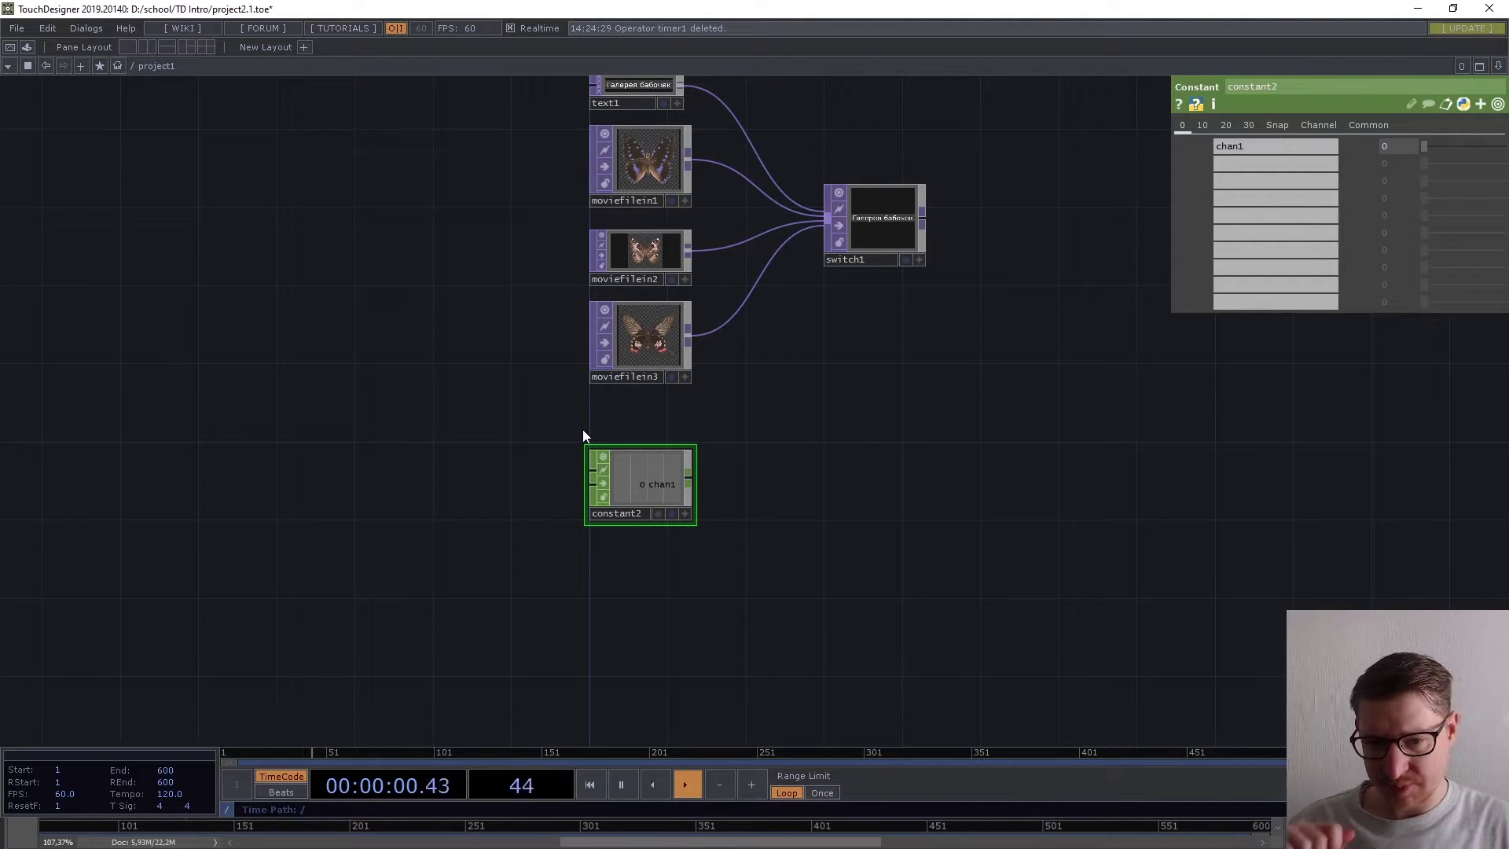
# Move the constant1 TOP down from the upper part of the network to sit beside the constant2 CHOP.
pyautogui.scroll(-1, 438, 402)
pyautogui.scroll(-3, 439, 402)
pyautogui.moveTo(438, 402); pyautogui.dragTo(441, 499)
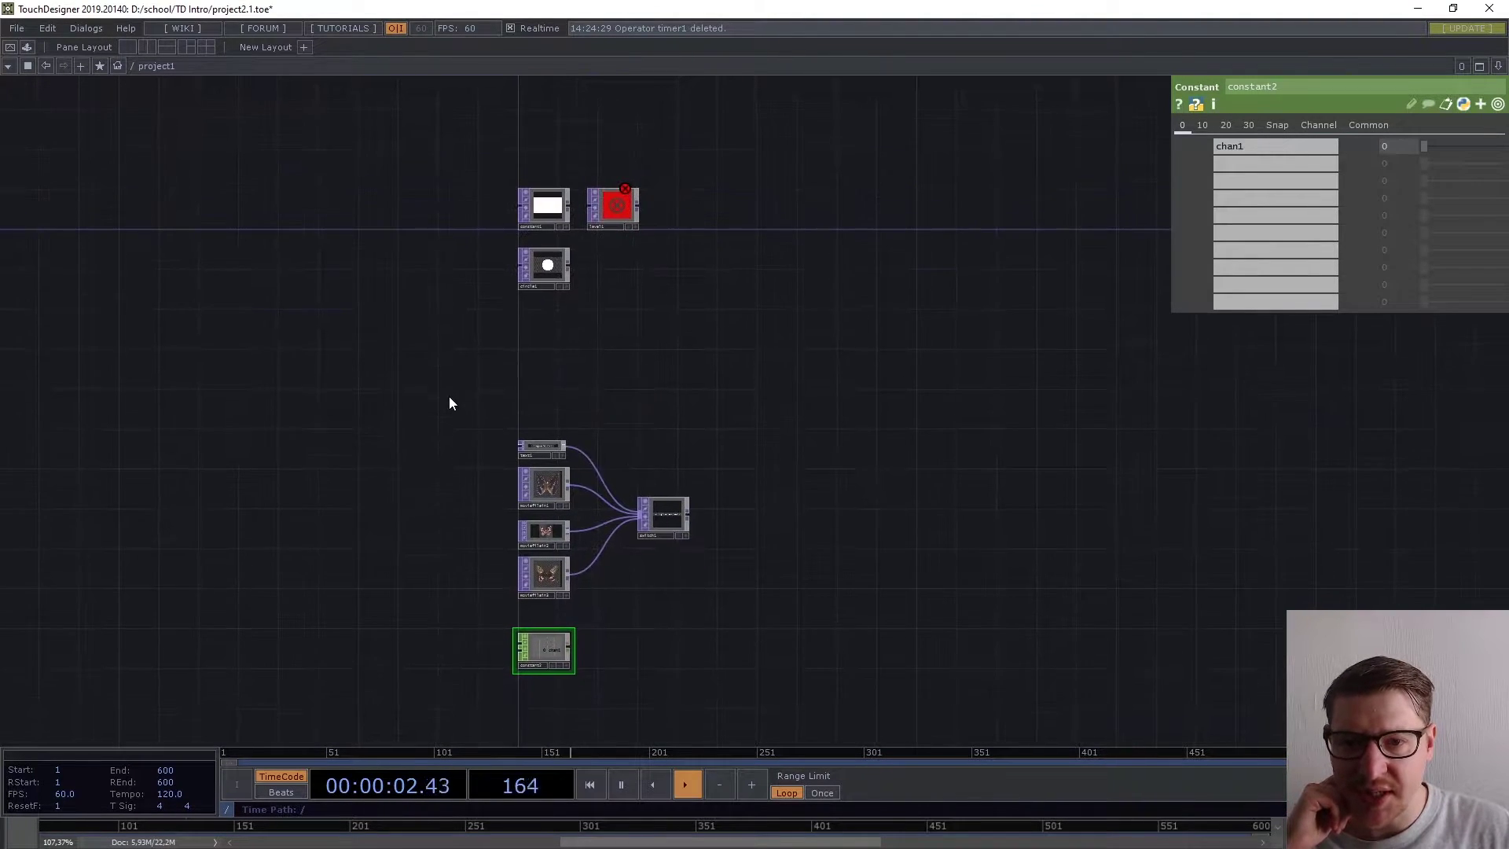
pyautogui.moveTo(541, 253); pyautogui.dragTo(523, 460)
pyautogui.scroll(8, 530, 477)
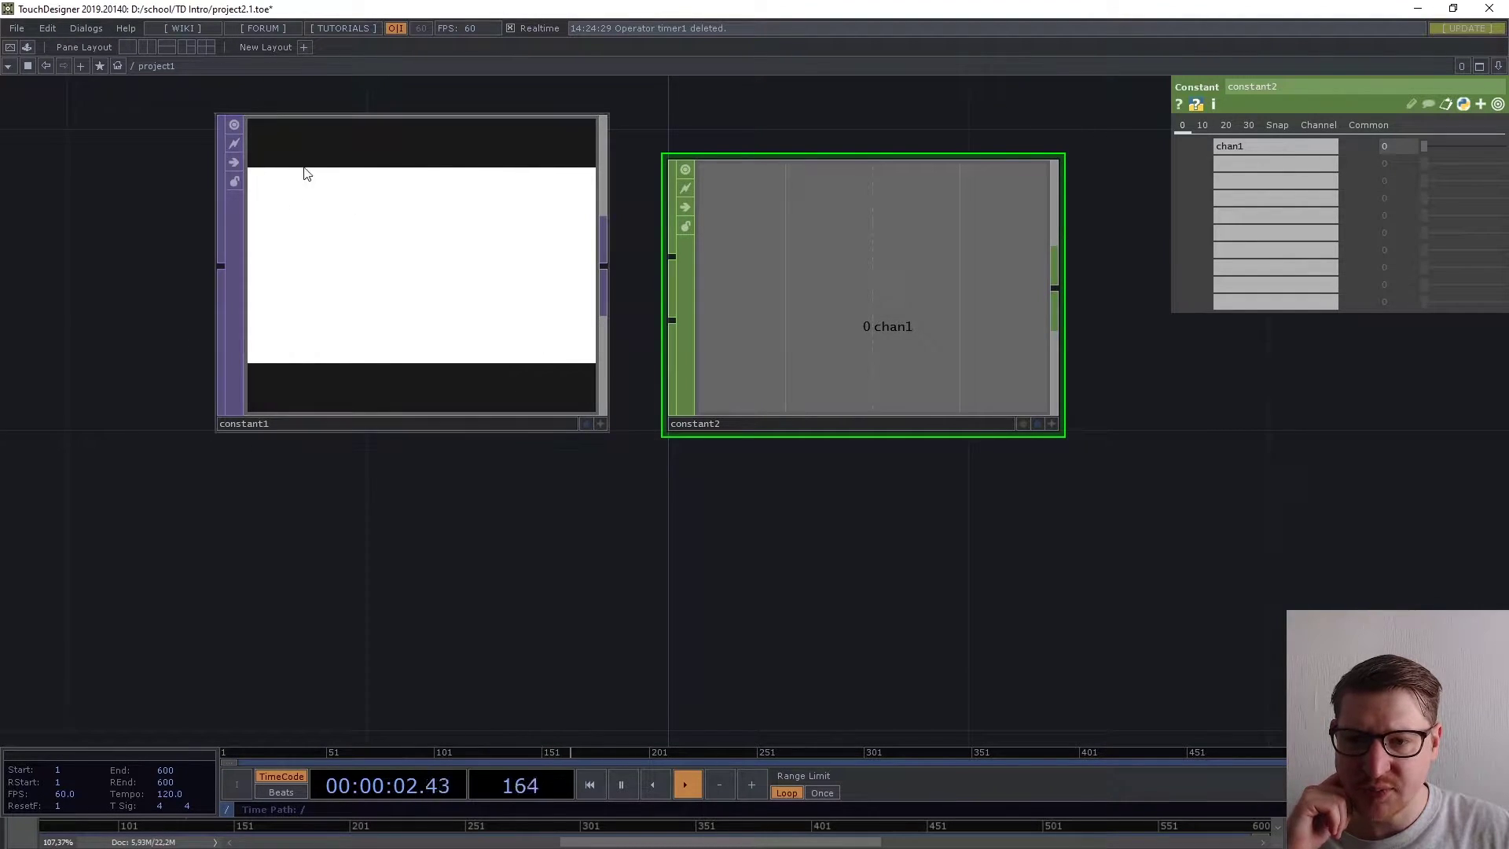
# Compare the constant1 TOP's image output with the constant2 CHOP's channel data, and with the nearby movie nodes.
pyautogui.moveTo(630, 667); pyautogui.dragTo(437, 671)
pyautogui.scroll(-3, 418, 605)
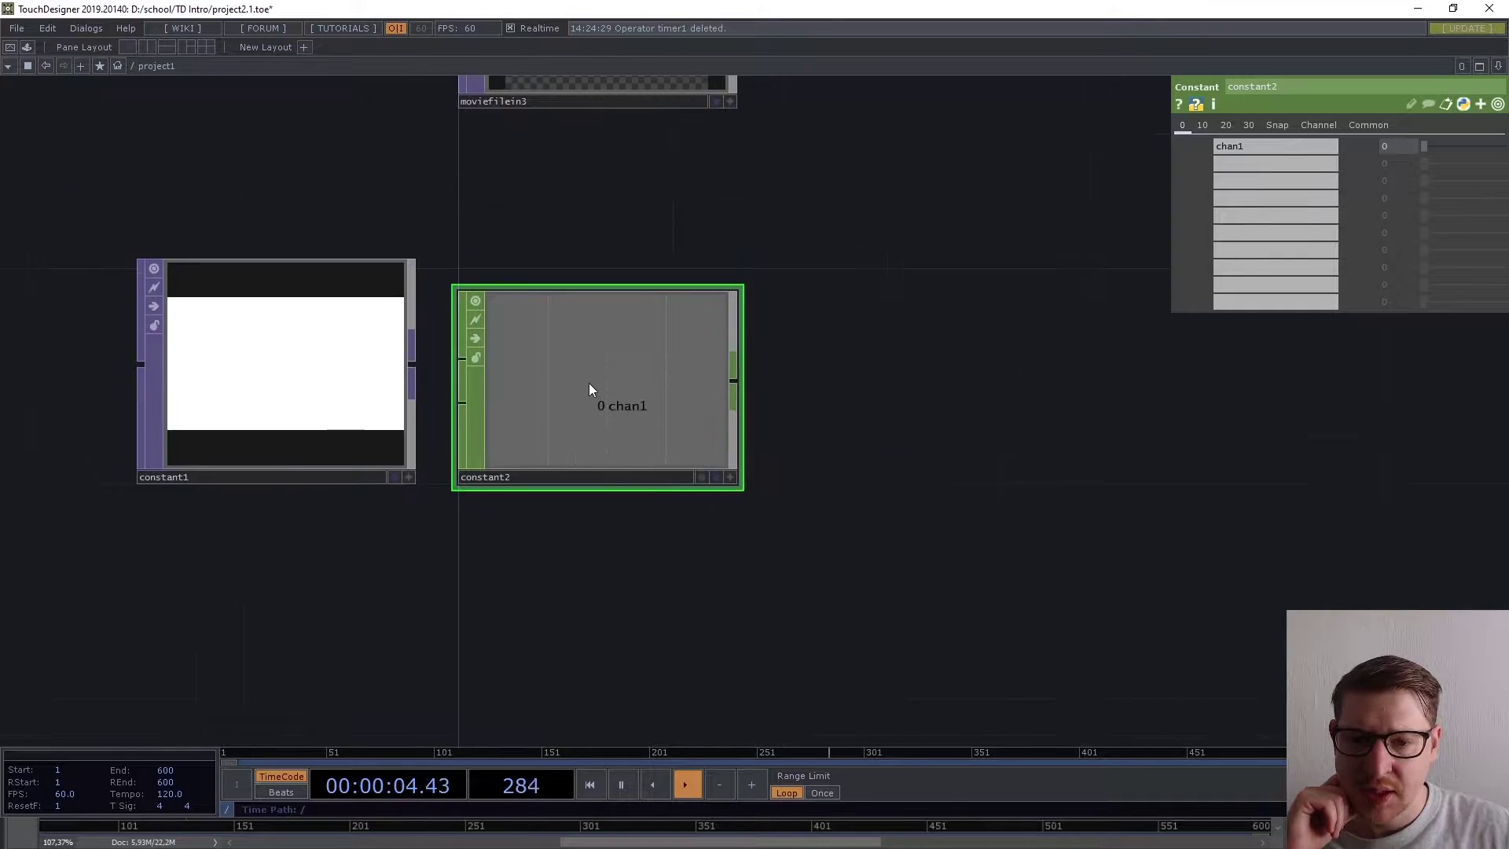
pyautogui.moveTo(595, 542); pyautogui.dragTo(526, 559)
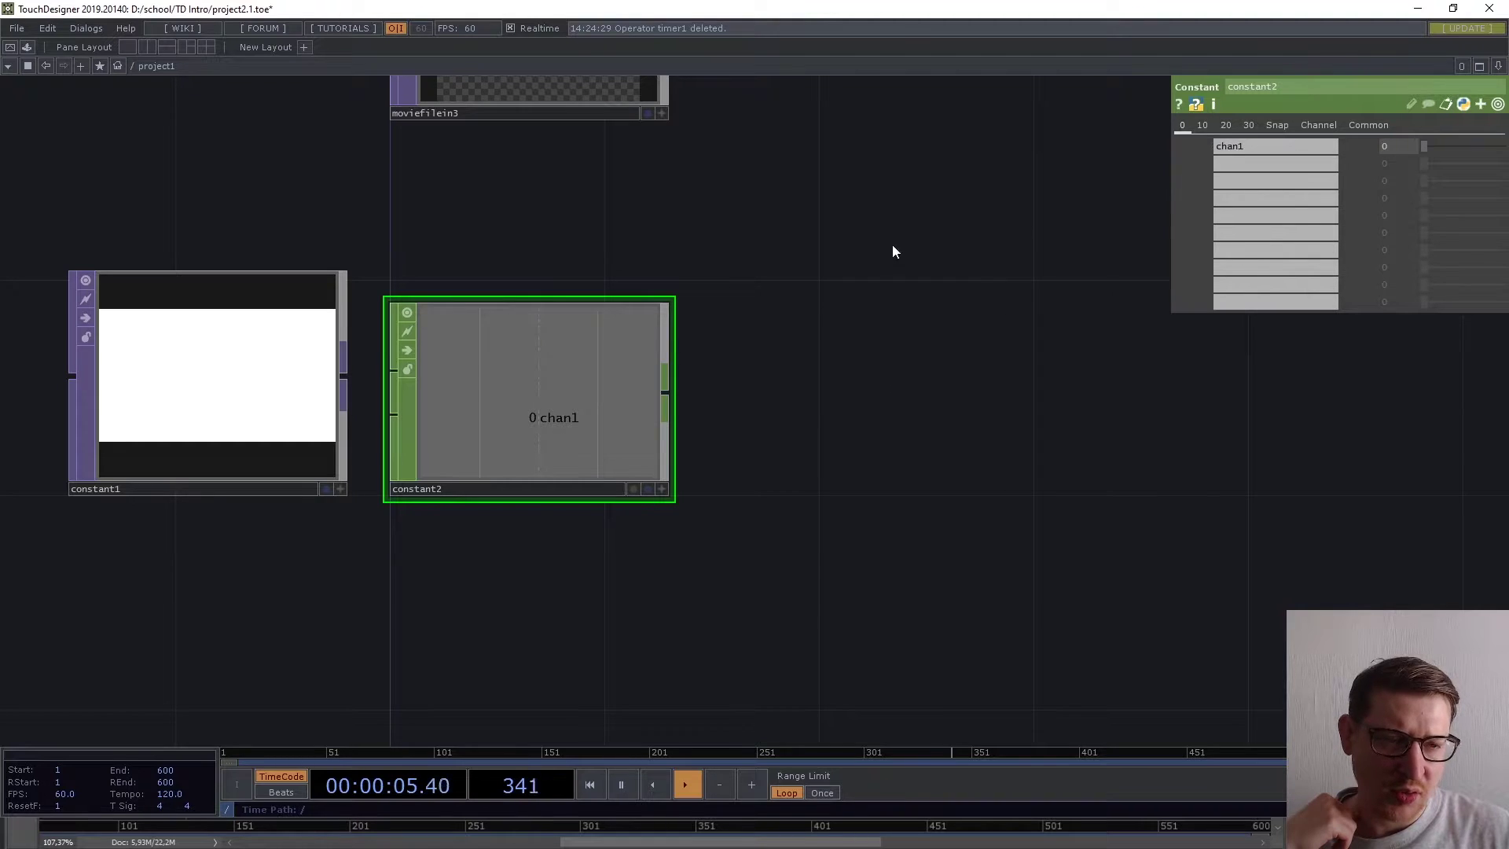
pyautogui.moveTo(791, 274); pyautogui.dragTo(896, 246)
pyautogui.middleClick(611, 430)
pyautogui.scroll(3, 610, 429)
pyautogui.scroll(2, 660, 411)
pyautogui.scroll(-3, 661, 412)
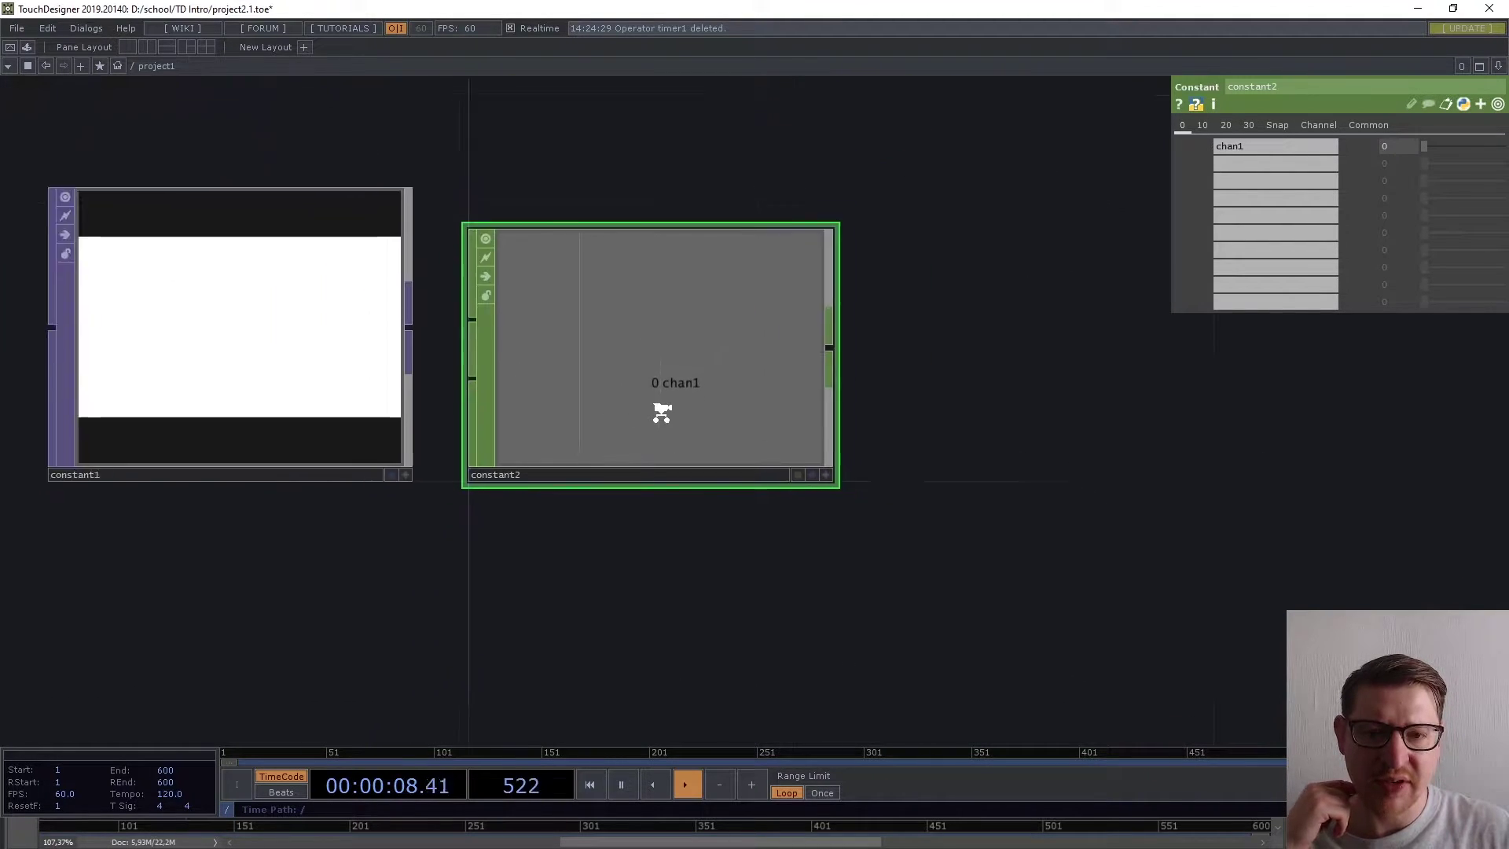
pyautogui.scroll(1, 661, 412)
pyautogui.scroll(2, 662, 411)
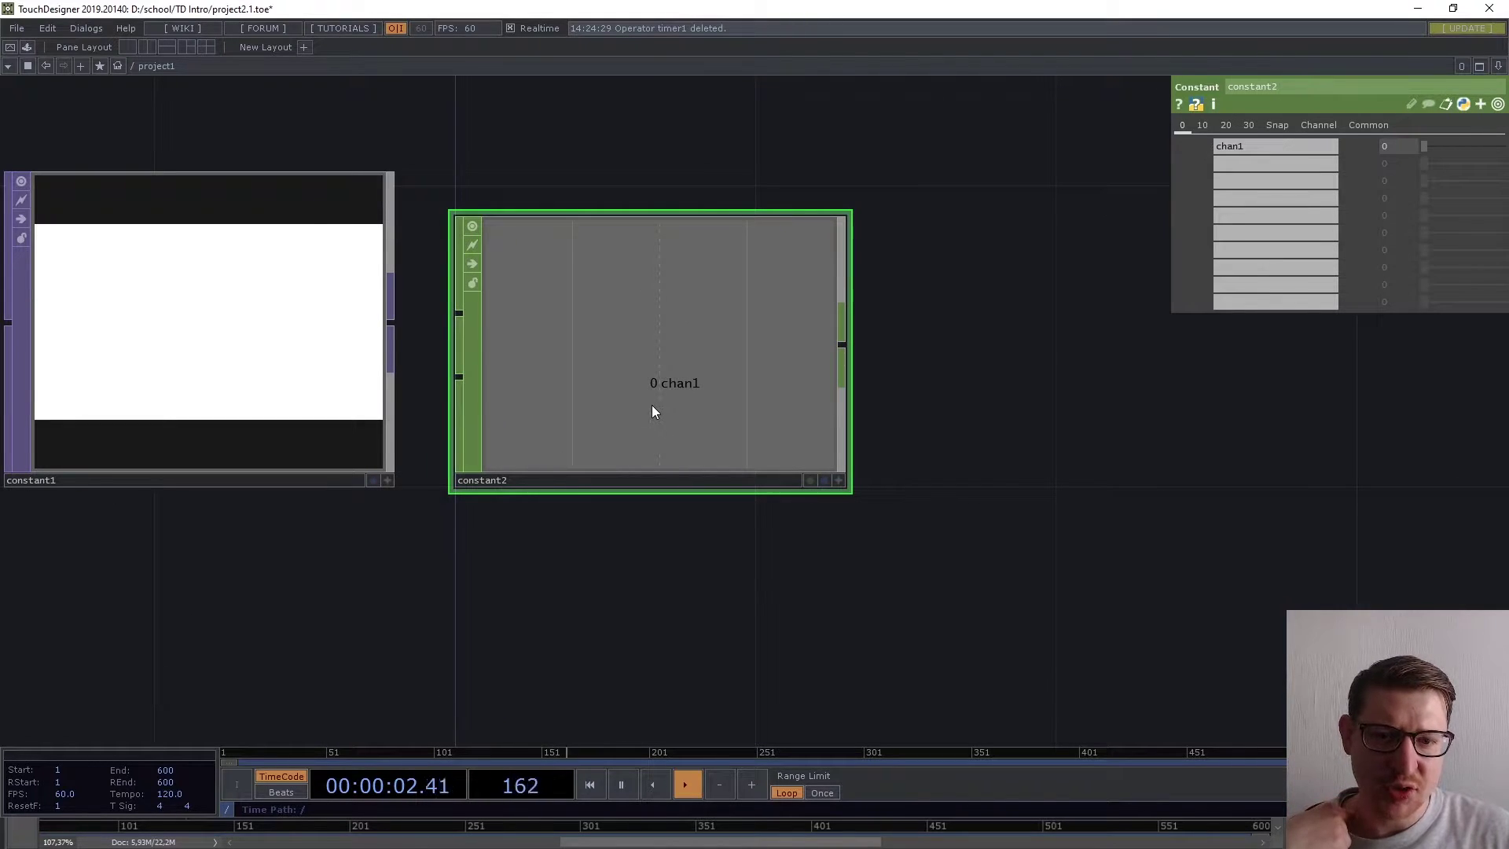
pyautogui.moveTo(170, 590); pyautogui.dragTo(286, 573)
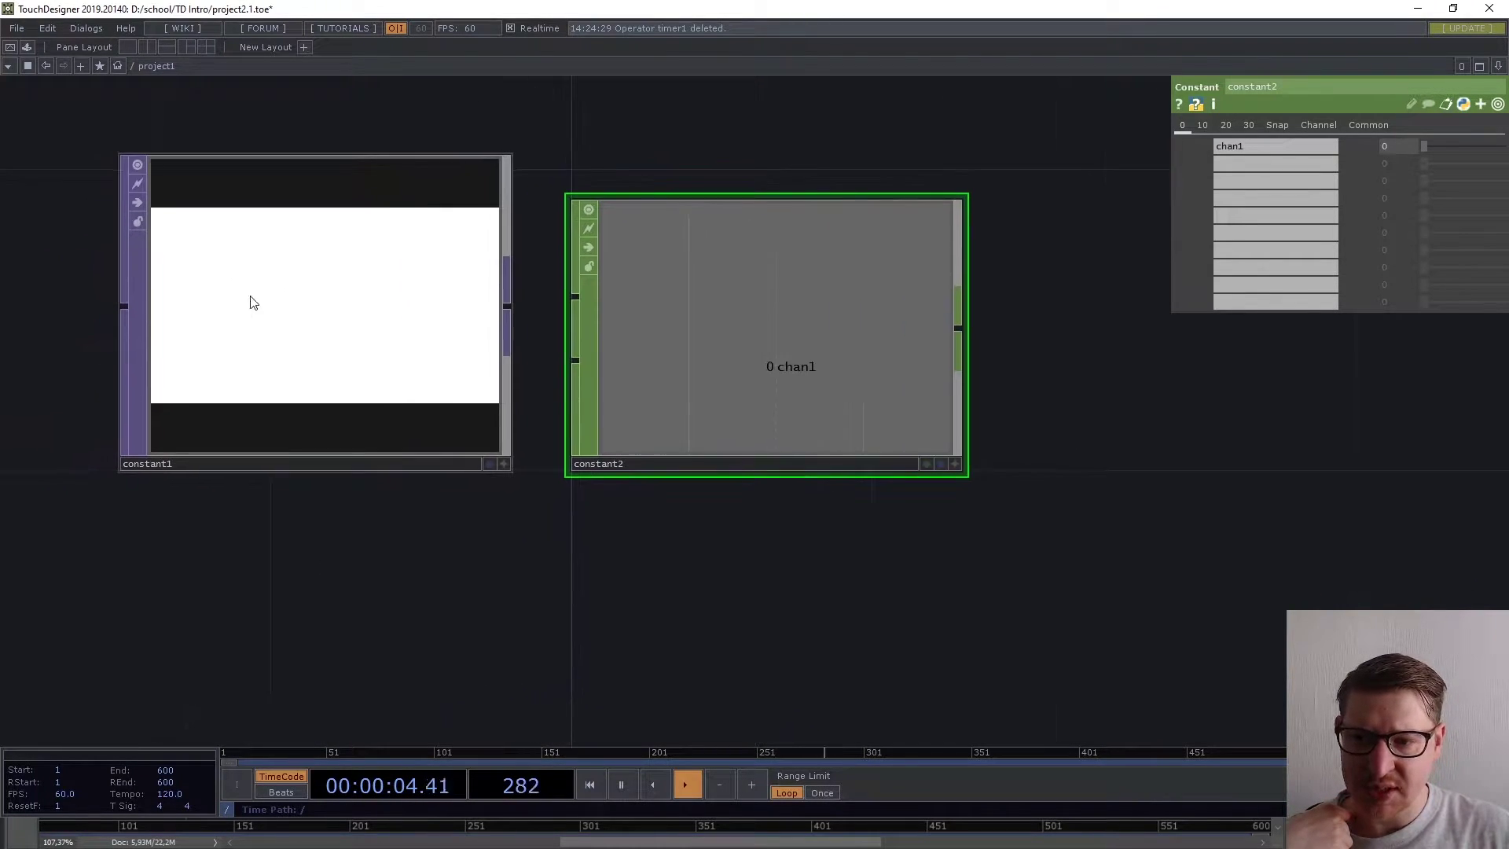
pyautogui.scroll(-4, 338, 416)
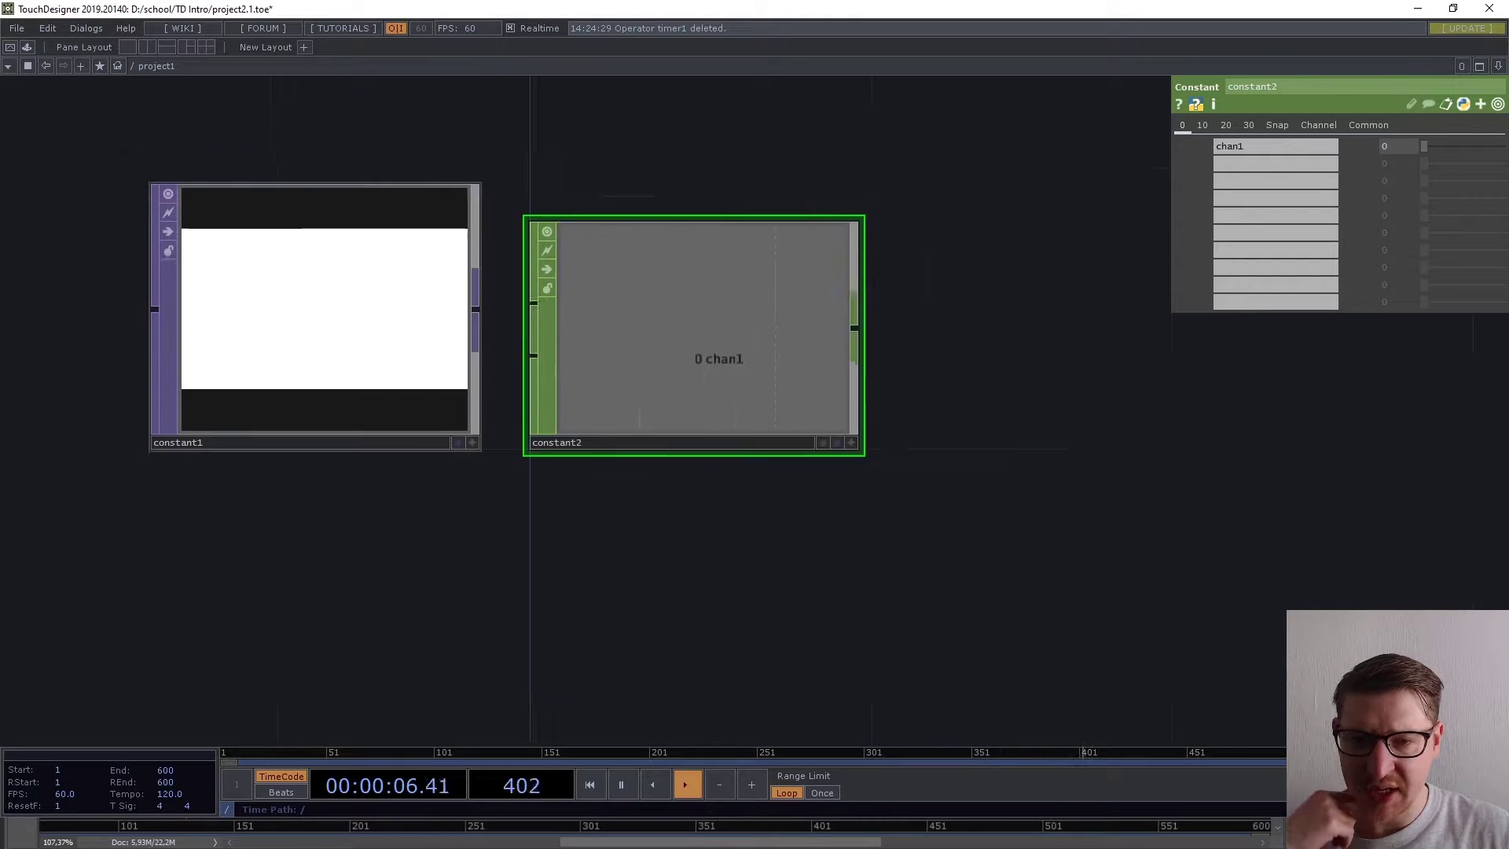
pyautogui.moveTo(423, 162); pyautogui.dragTo(391, 402)
pyautogui.moveTo(178, 257)
pyautogui.mouseDown()
pyautogui.moveTo(227, 594)
pyautogui.moveTo(428, 260)
pyautogui.mouseUp()
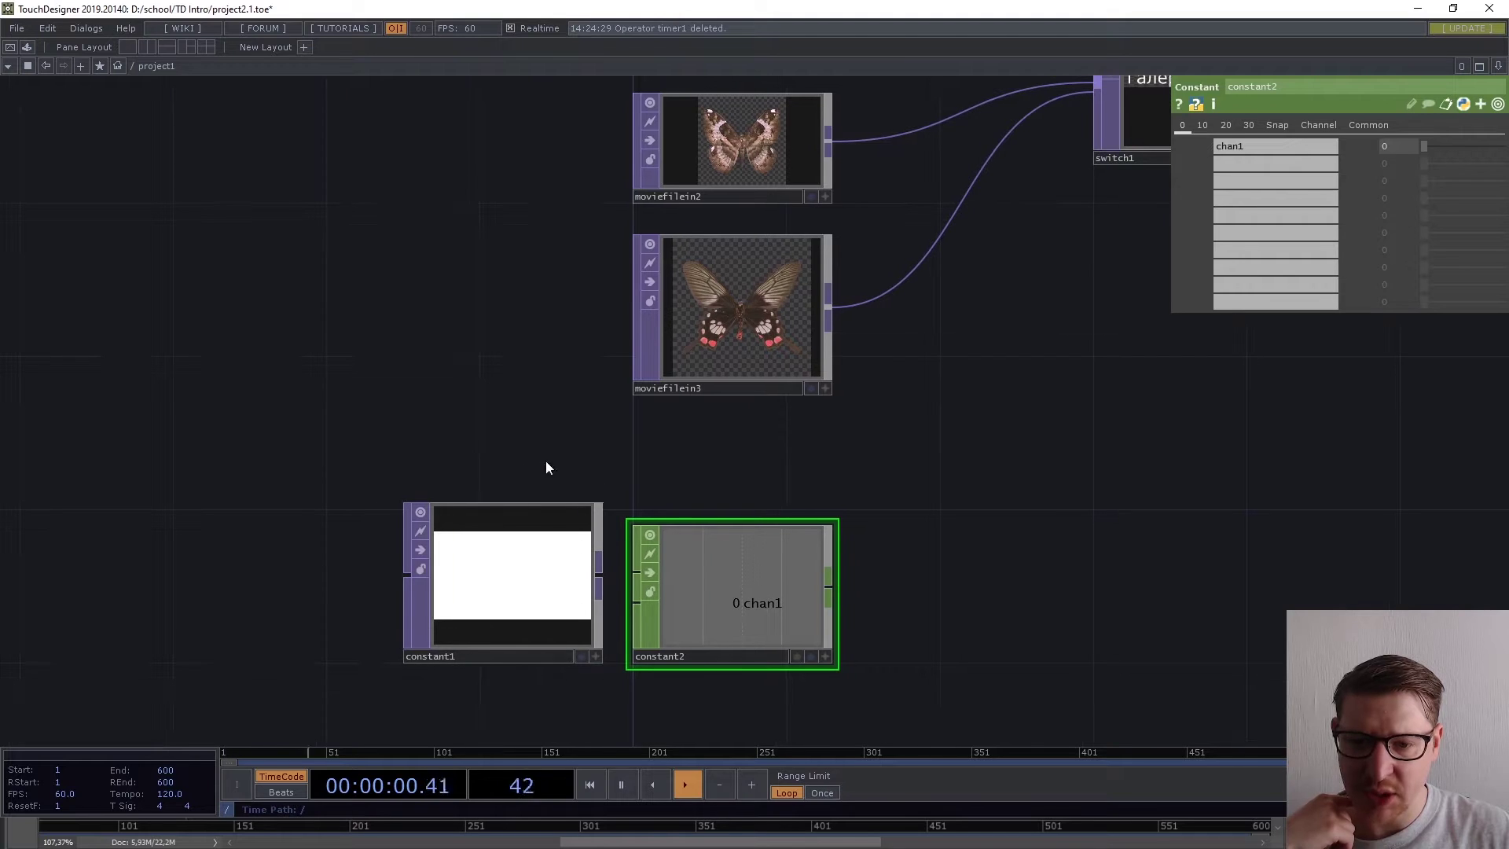
pyautogui.moveTo(544, 462); pyautogui.dragTo(376, 313)
pyautogui.moveTo(578, 550); pyautogui.dragTo(537, 485, button='middle')
# Set the value of chan1 in the constant2 CHOP to 0.68.
pyautogui.scroll(3, 568, 470)
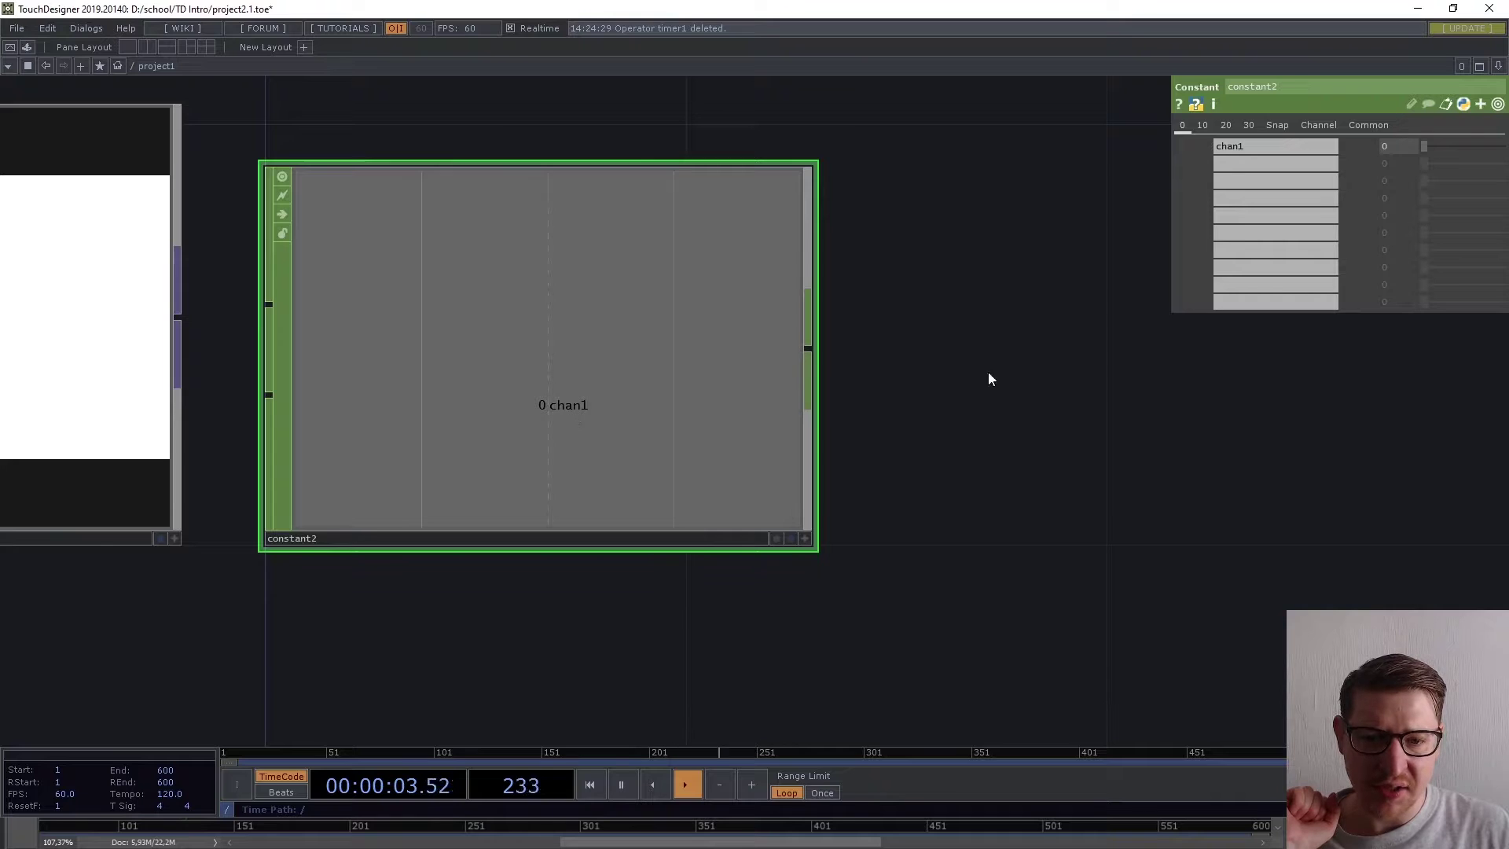
pyautogui.moveTo(1251, 155); pyautogui.dragTo(1218, 157)
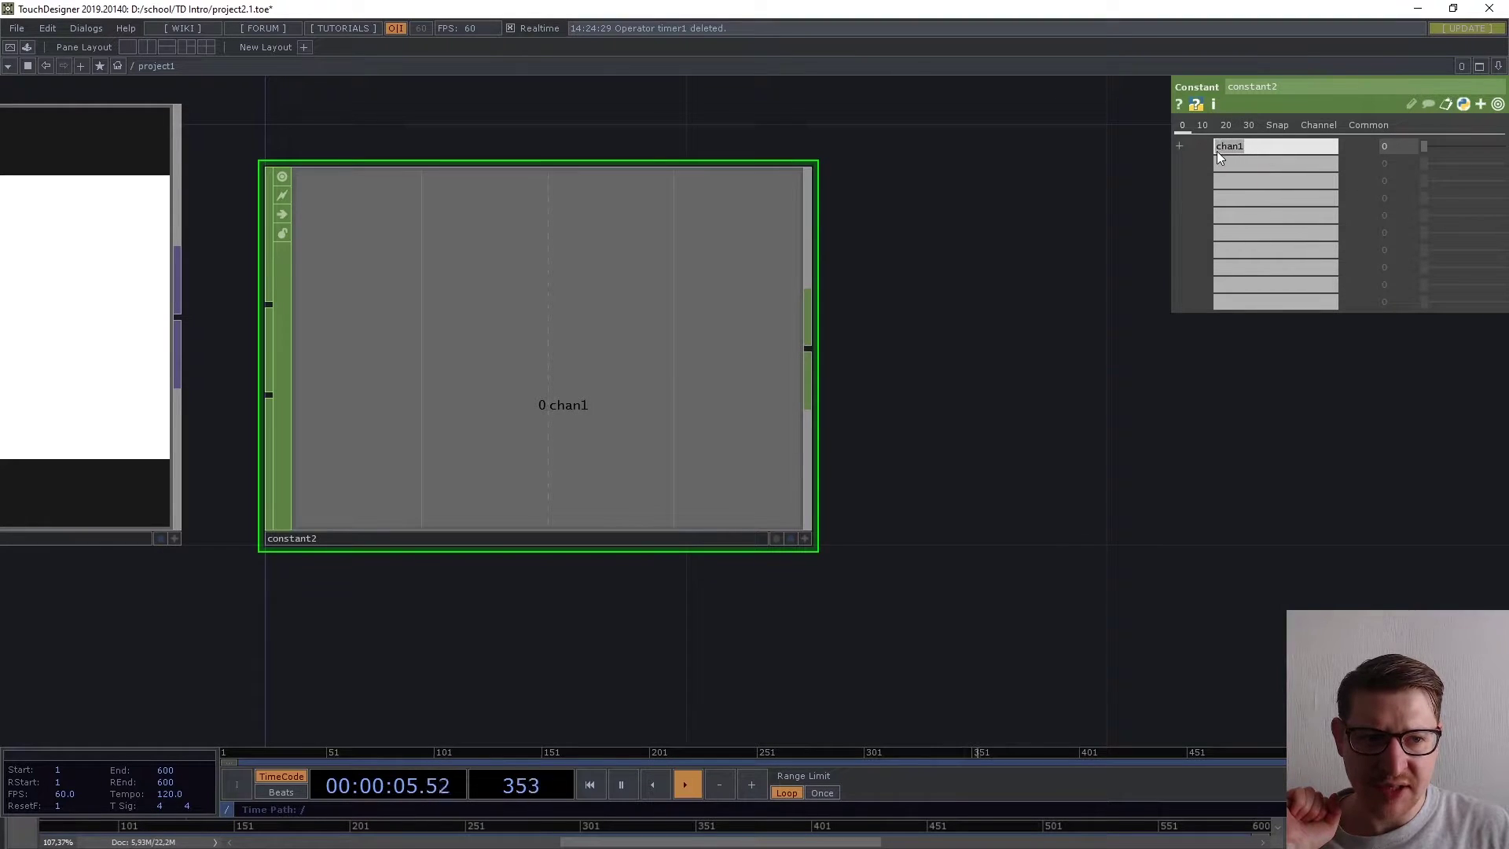
pyautogui.click(1384, 149)
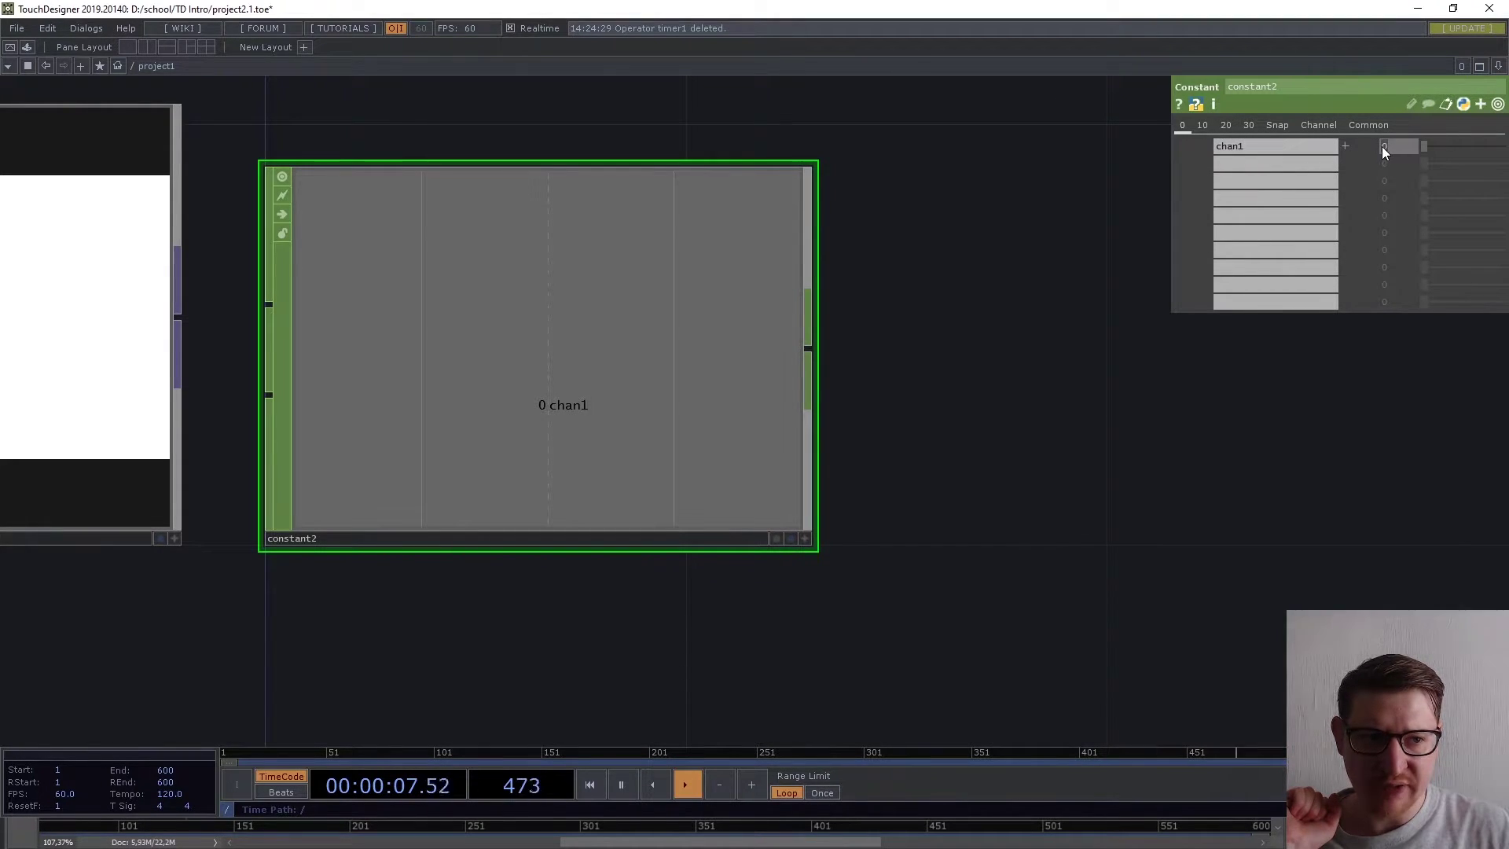
pyautogui.moveTo(1425, 146); pyautogui.dragTo(1478, 150)
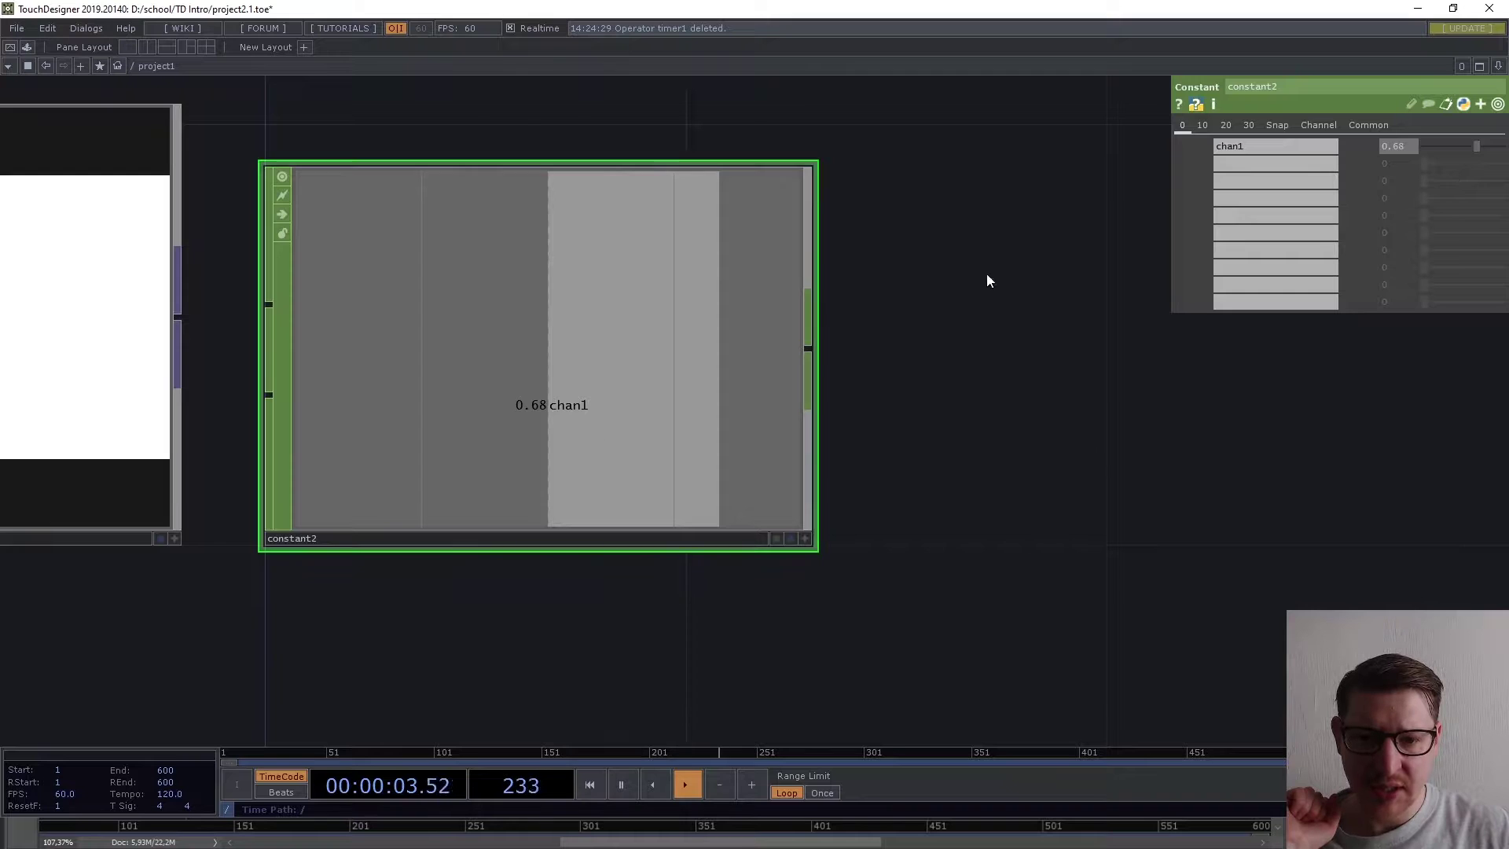
# Add a second channel named channel2 to the constant2 CHOP with a value of 20.
pyautogui.click(1256, 164)
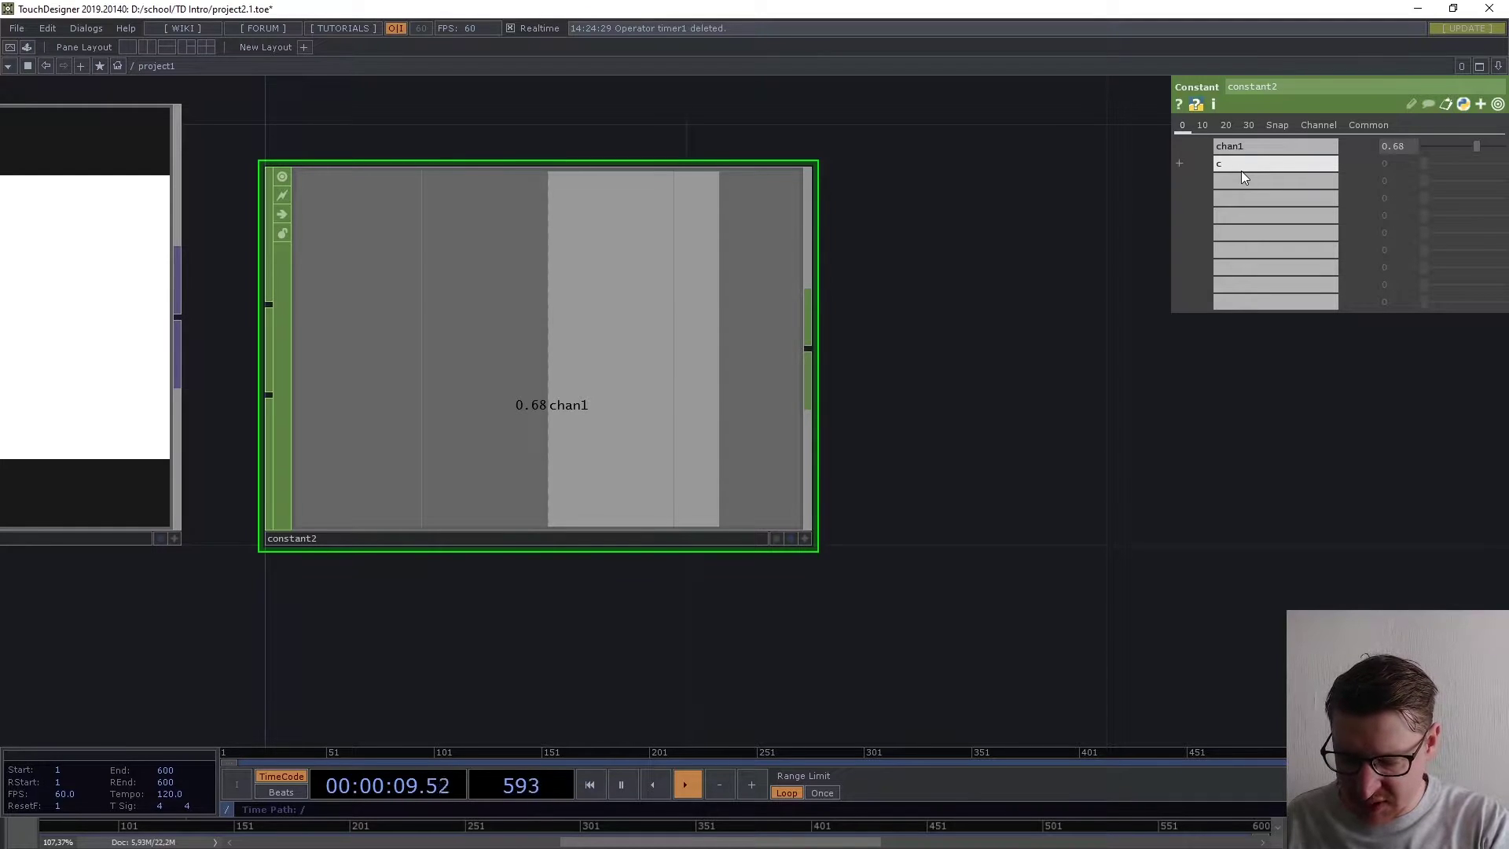
pyautogui.write('channe')
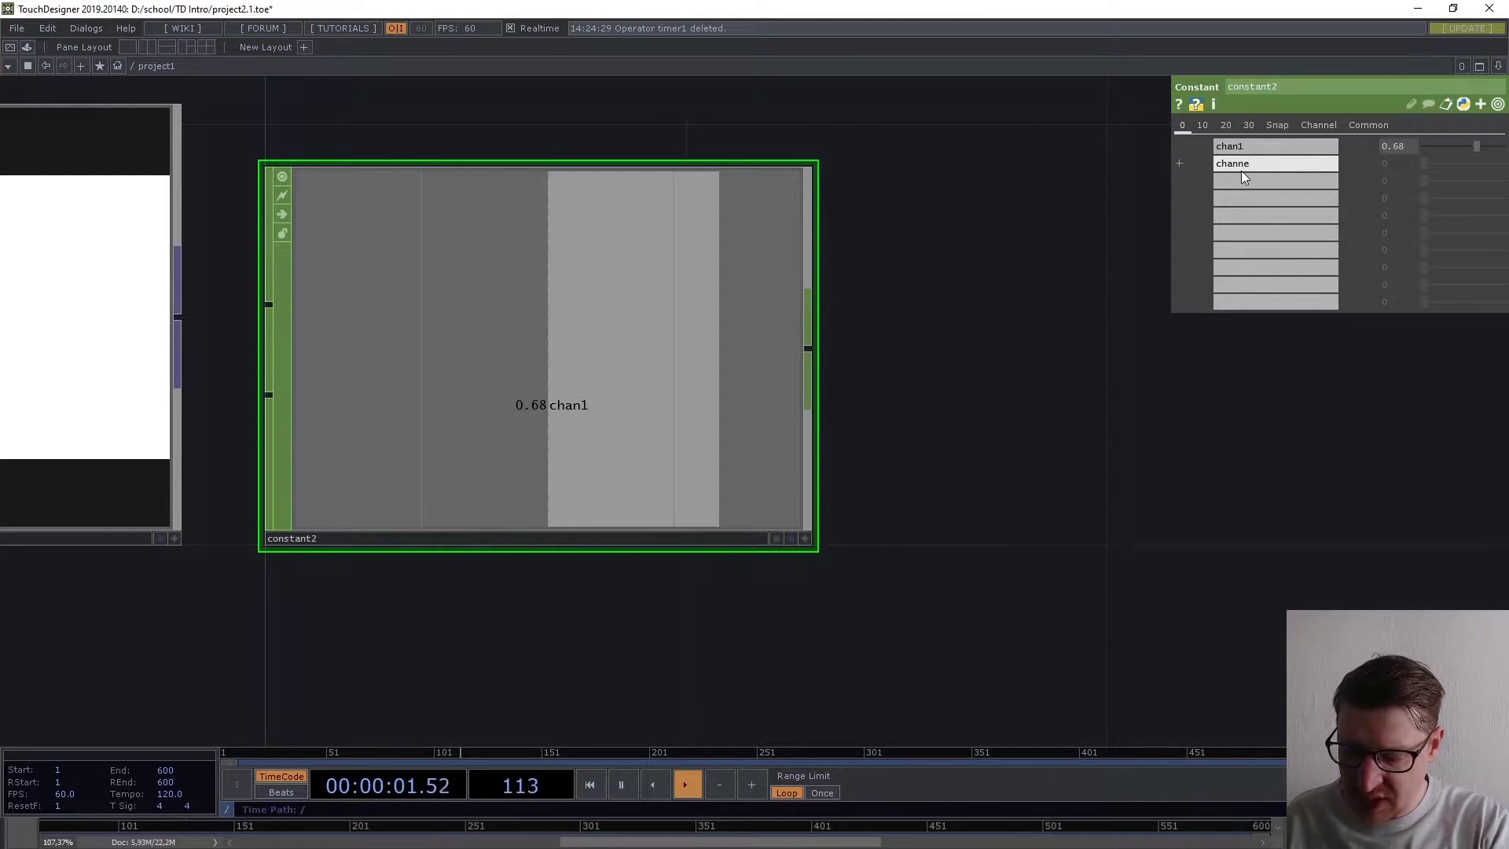
pyautogui.write('l2')
pyautogui.press('Return')
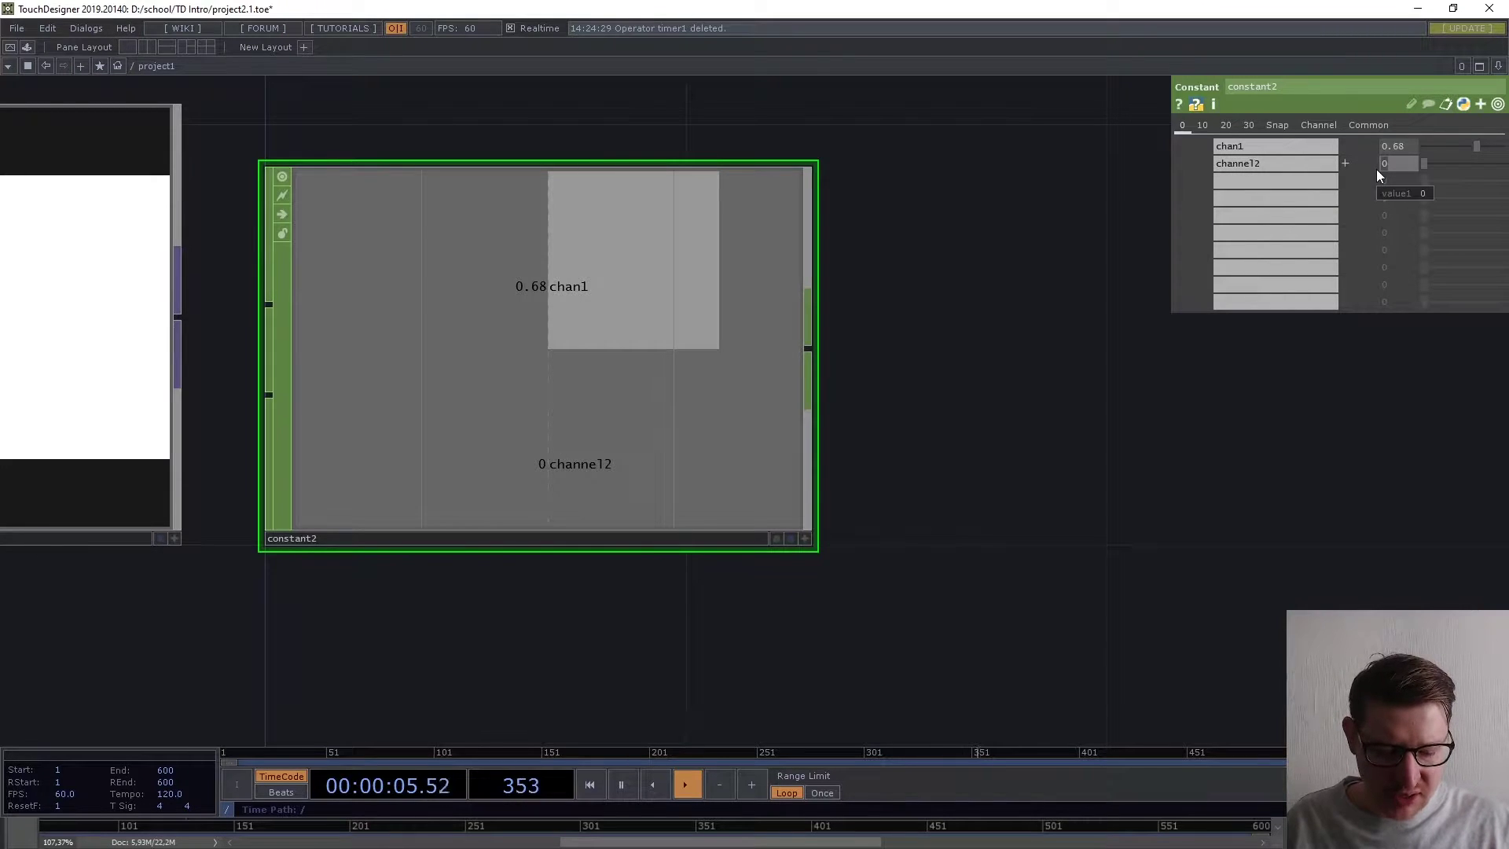
pyautogui.write('20')
pyautogui.press('Return')
# Add a third channel named myAge with a value of 33 to constant2, and change chan1 to 0.59.
pyautogui.click(1229, 181)
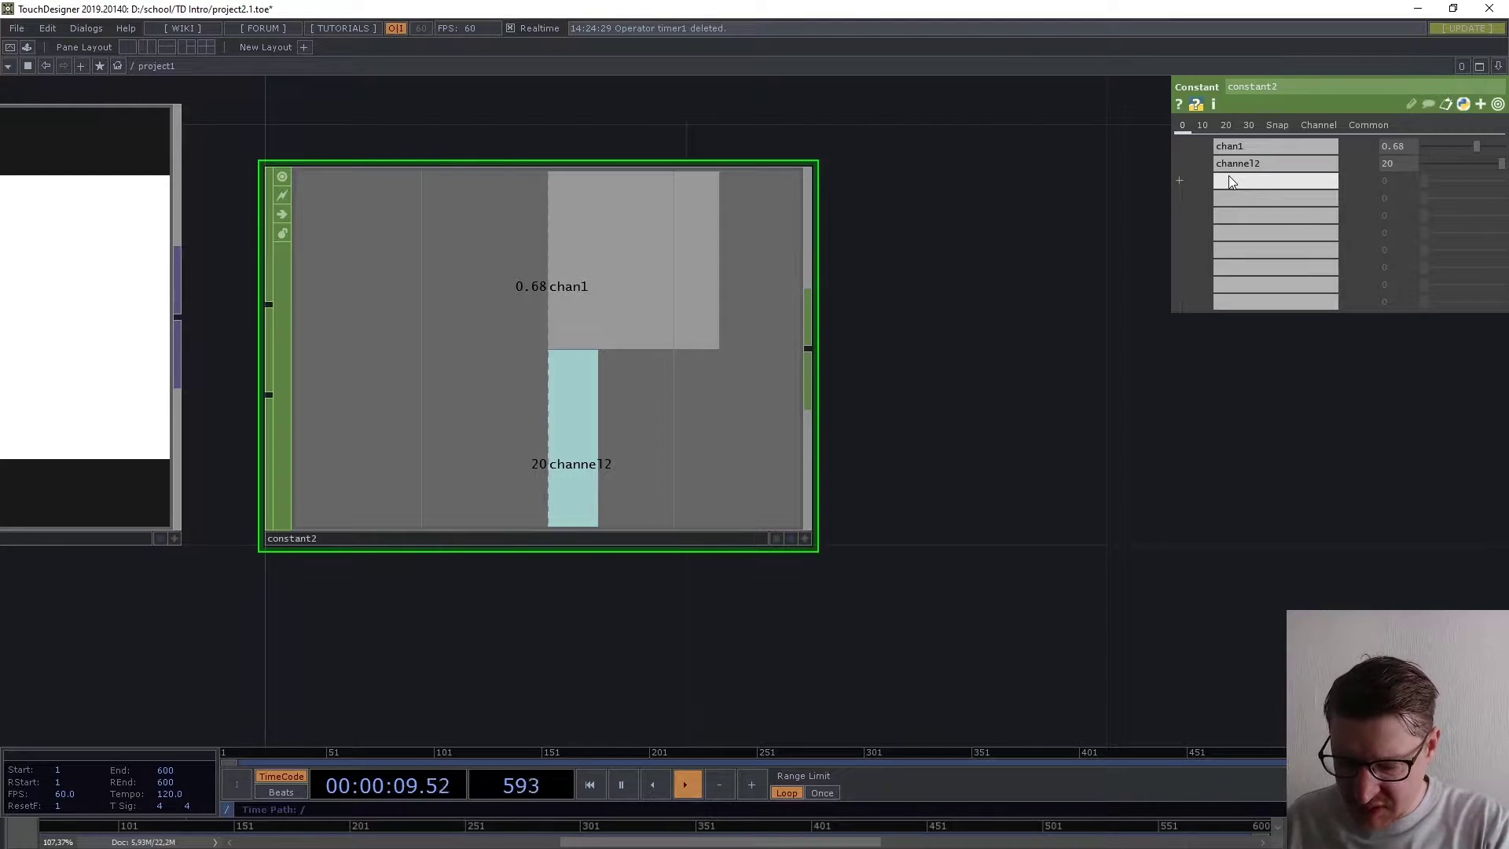
pyautogui.write('myName')
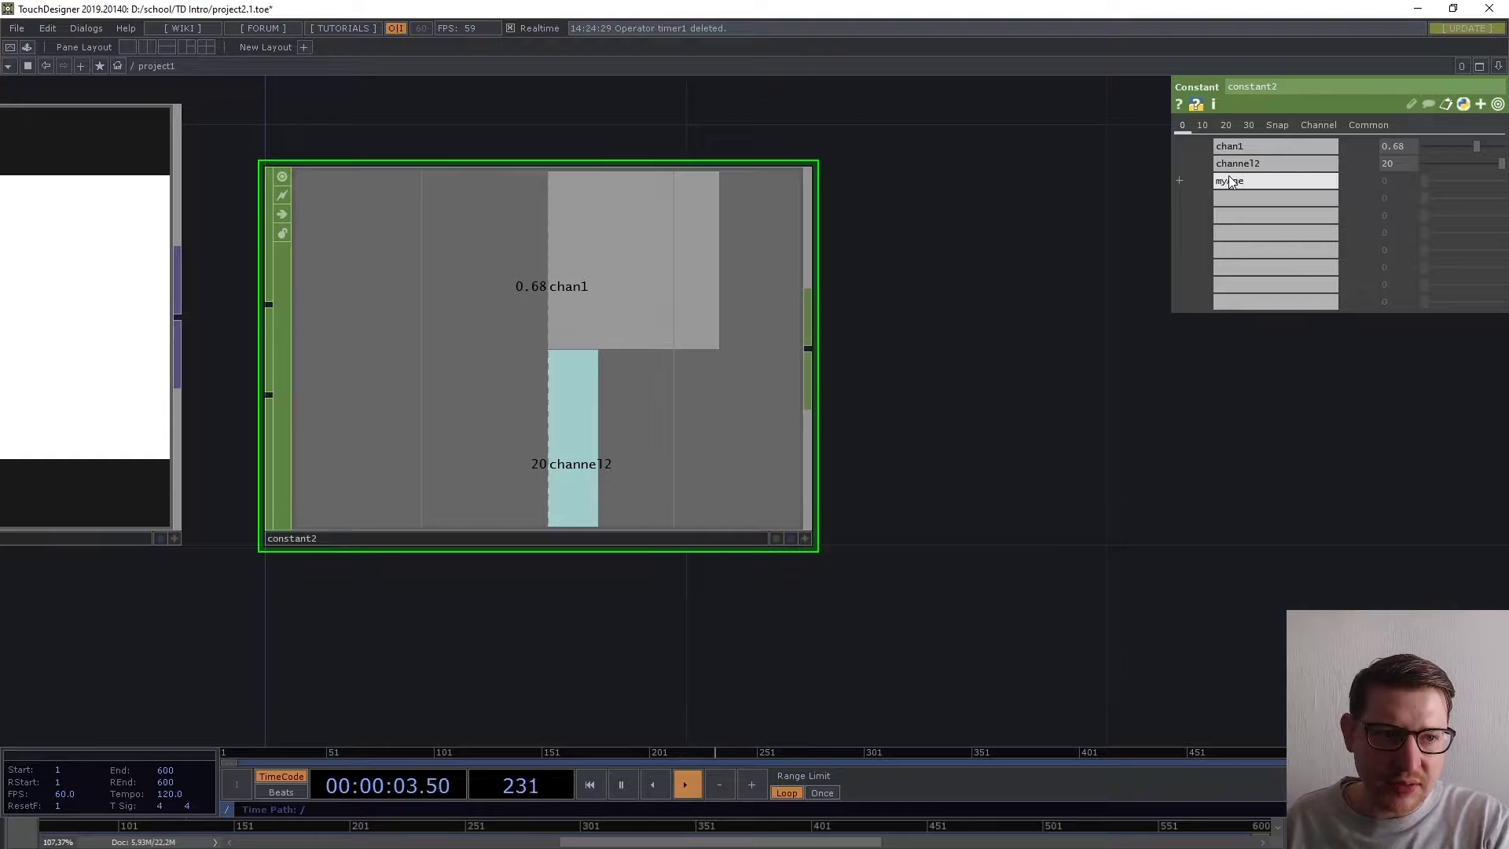
pyautogui.press('Return')
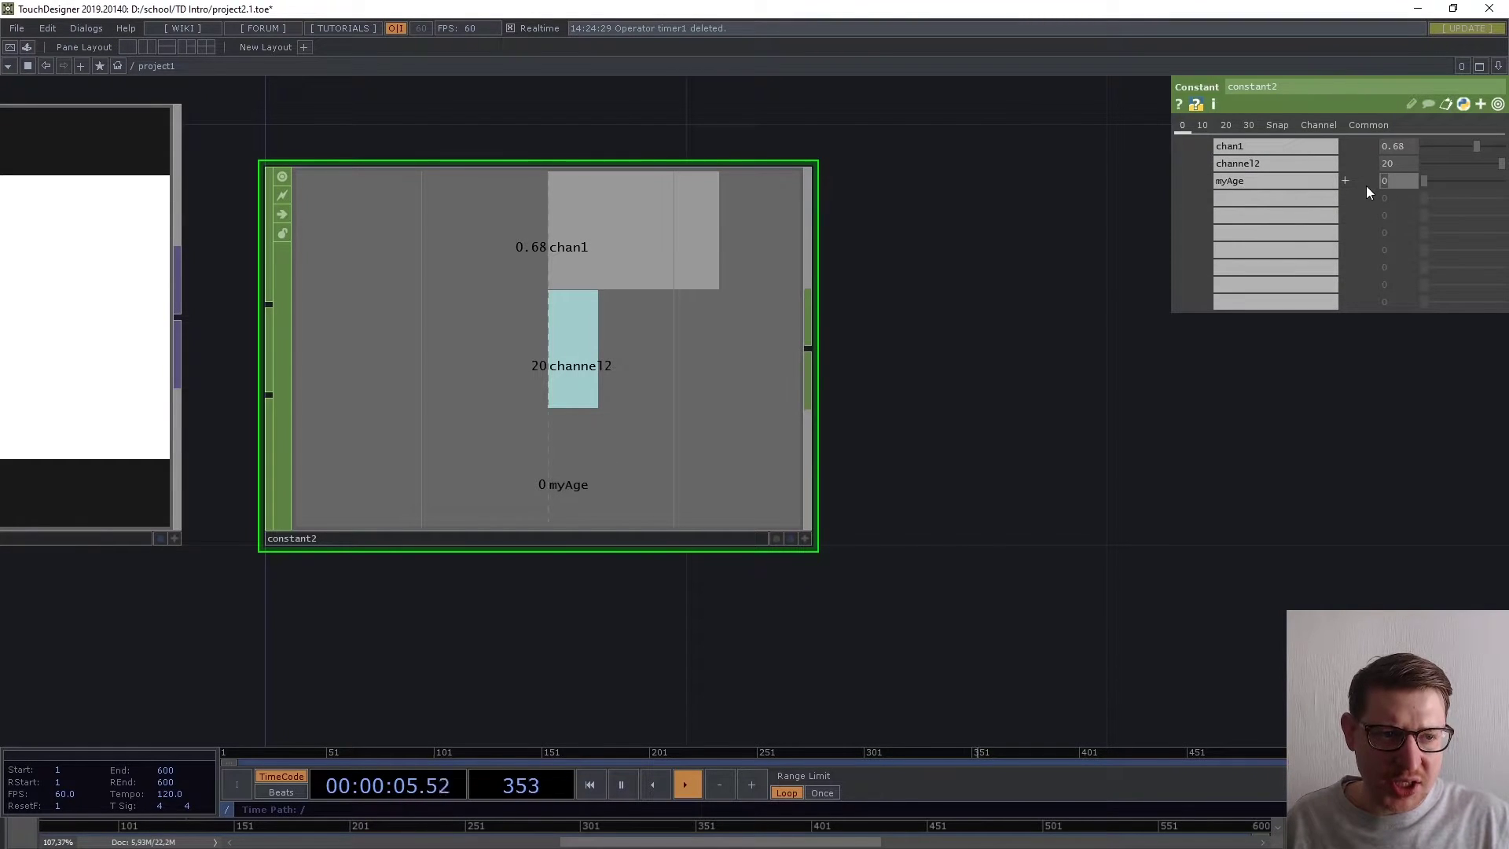
pyautogui.write('3')
pyautogui.write('3')
pyautogui.press('Return')
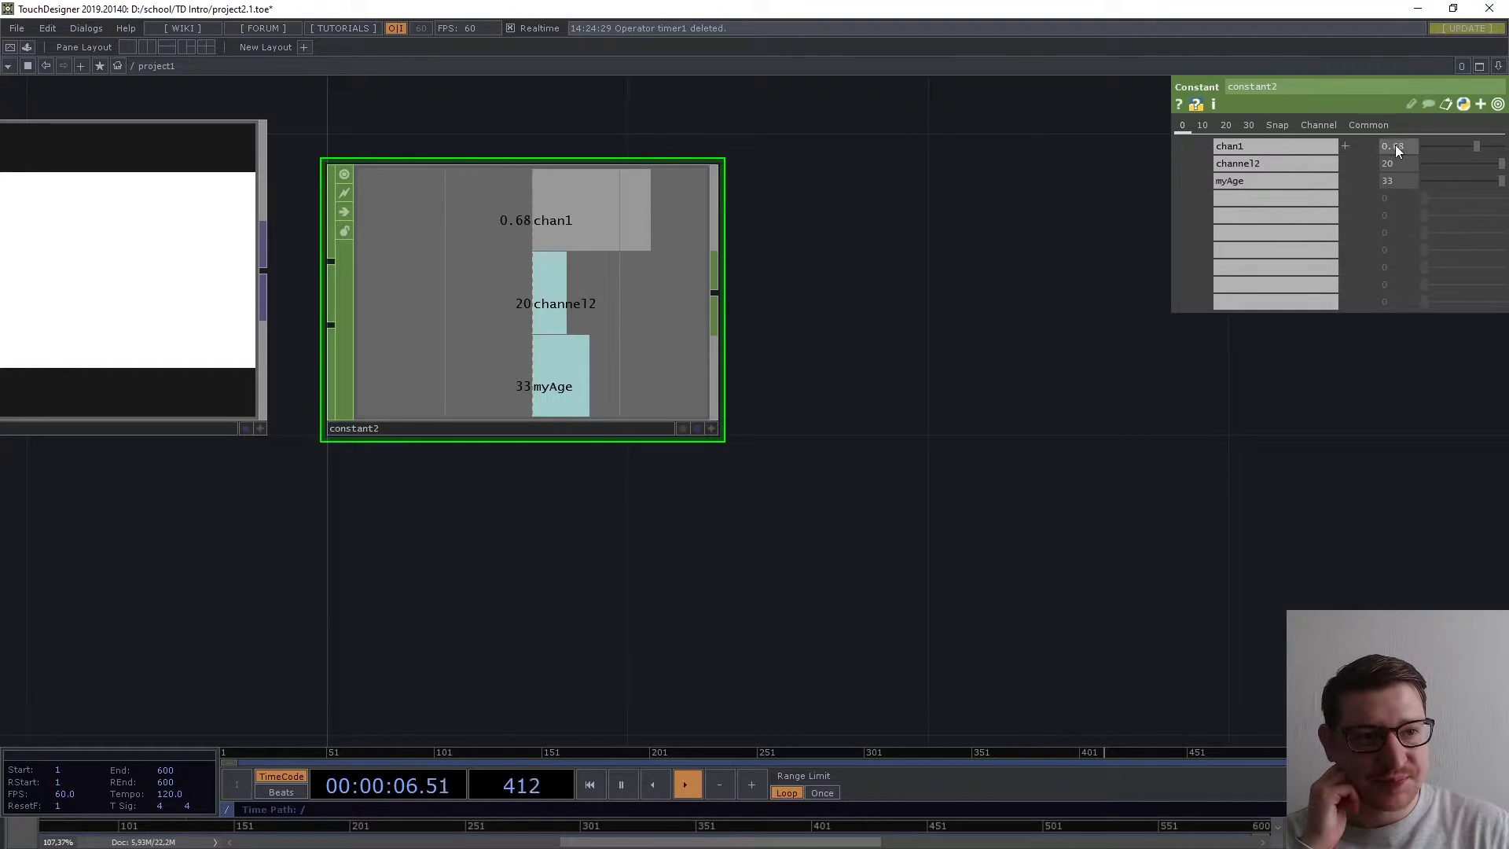
pyautogui.moveTo(1482, 148); pyautogui.dragTo(1470, 149)
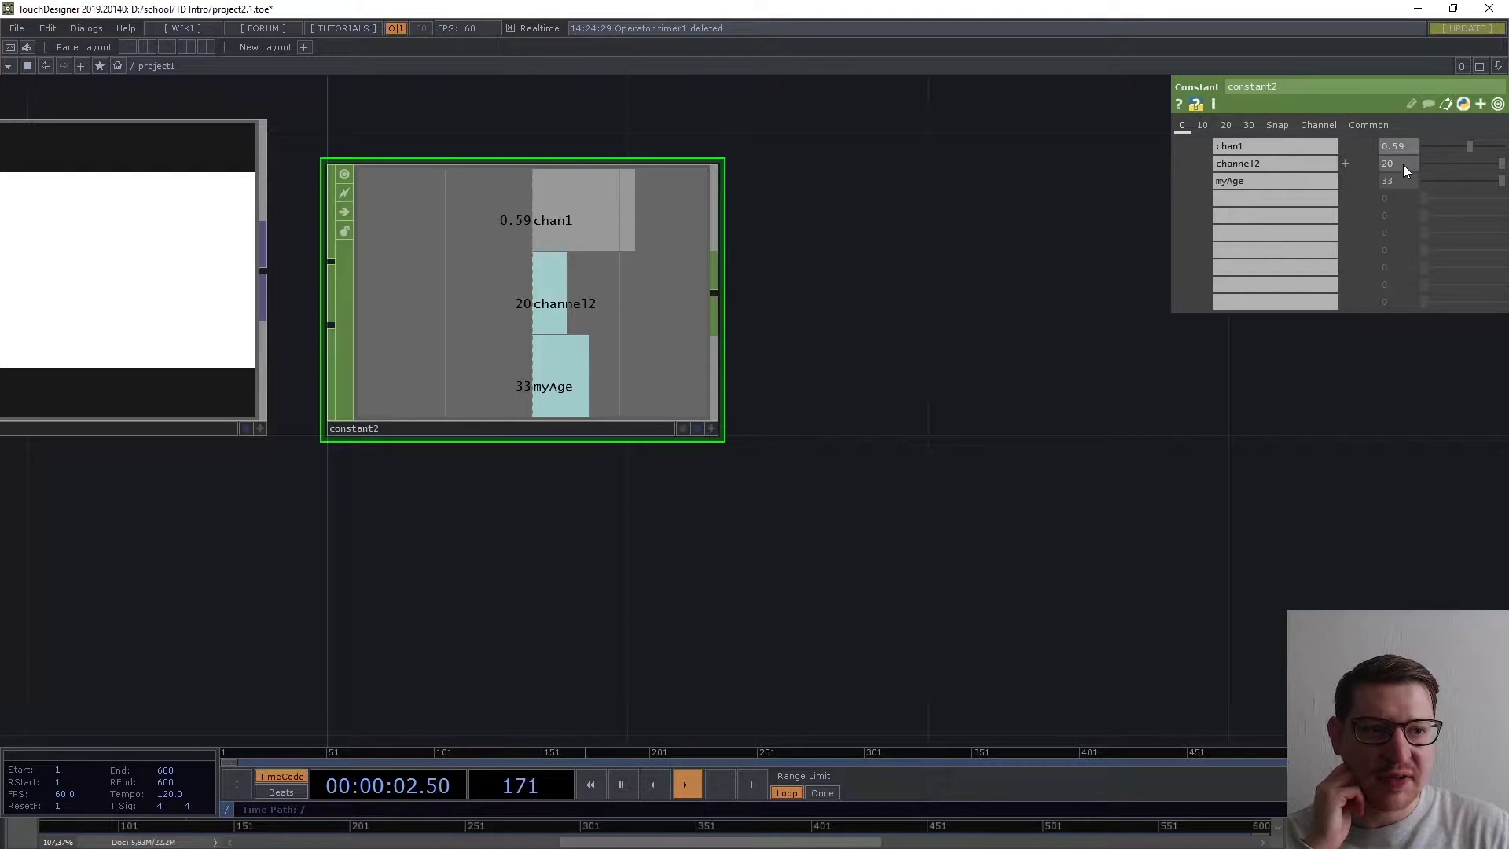
# Add a Timer CHOP below the constant2 node and start the timer.
pyautogui.scroll(-5, 1126, 468)
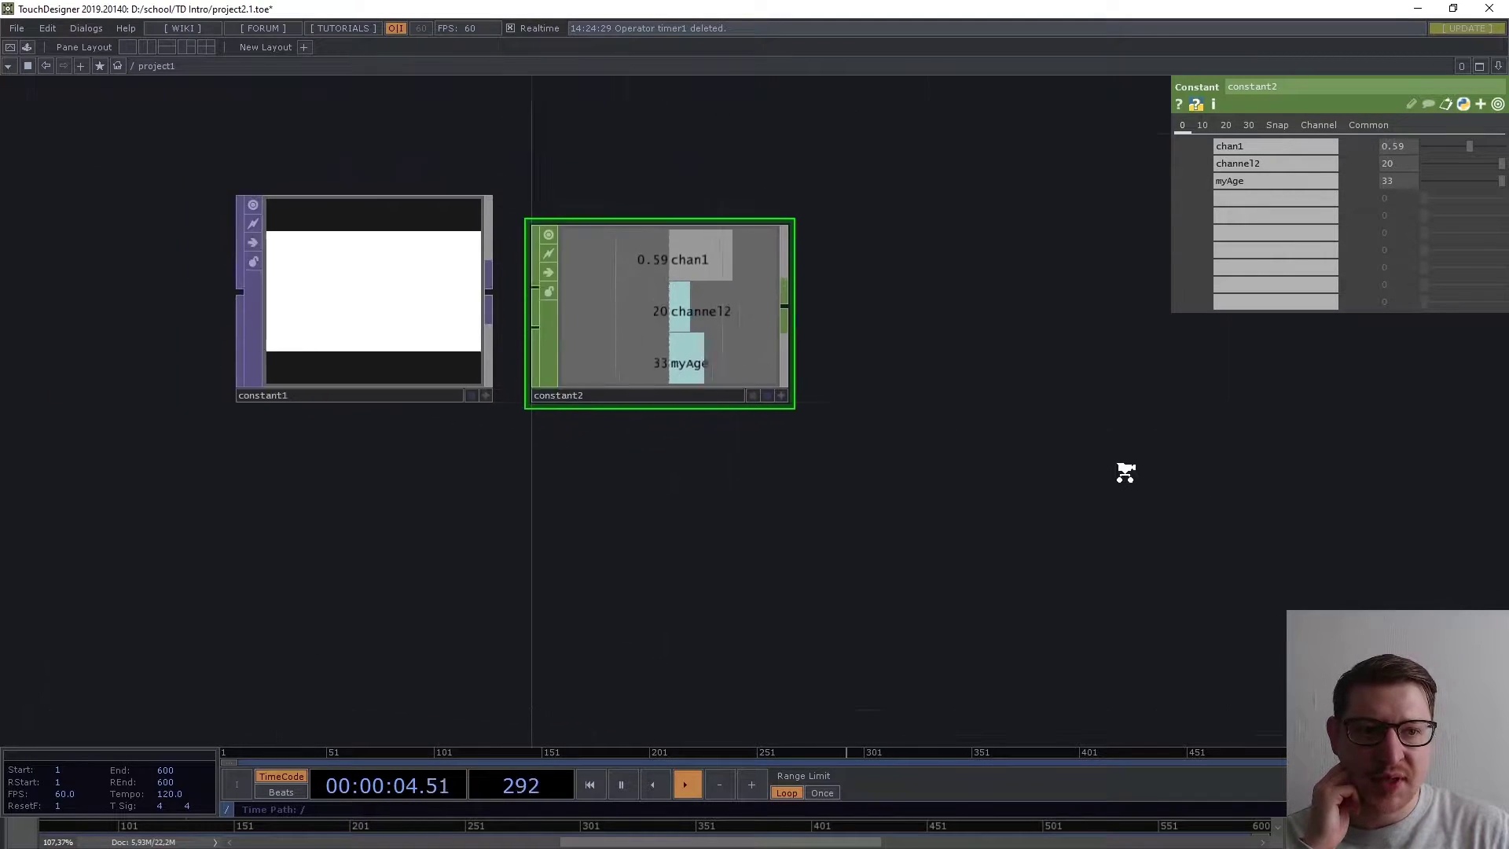
pyautogui.moveTo(1012, 483); pyautogui.dragTo(963, 424)
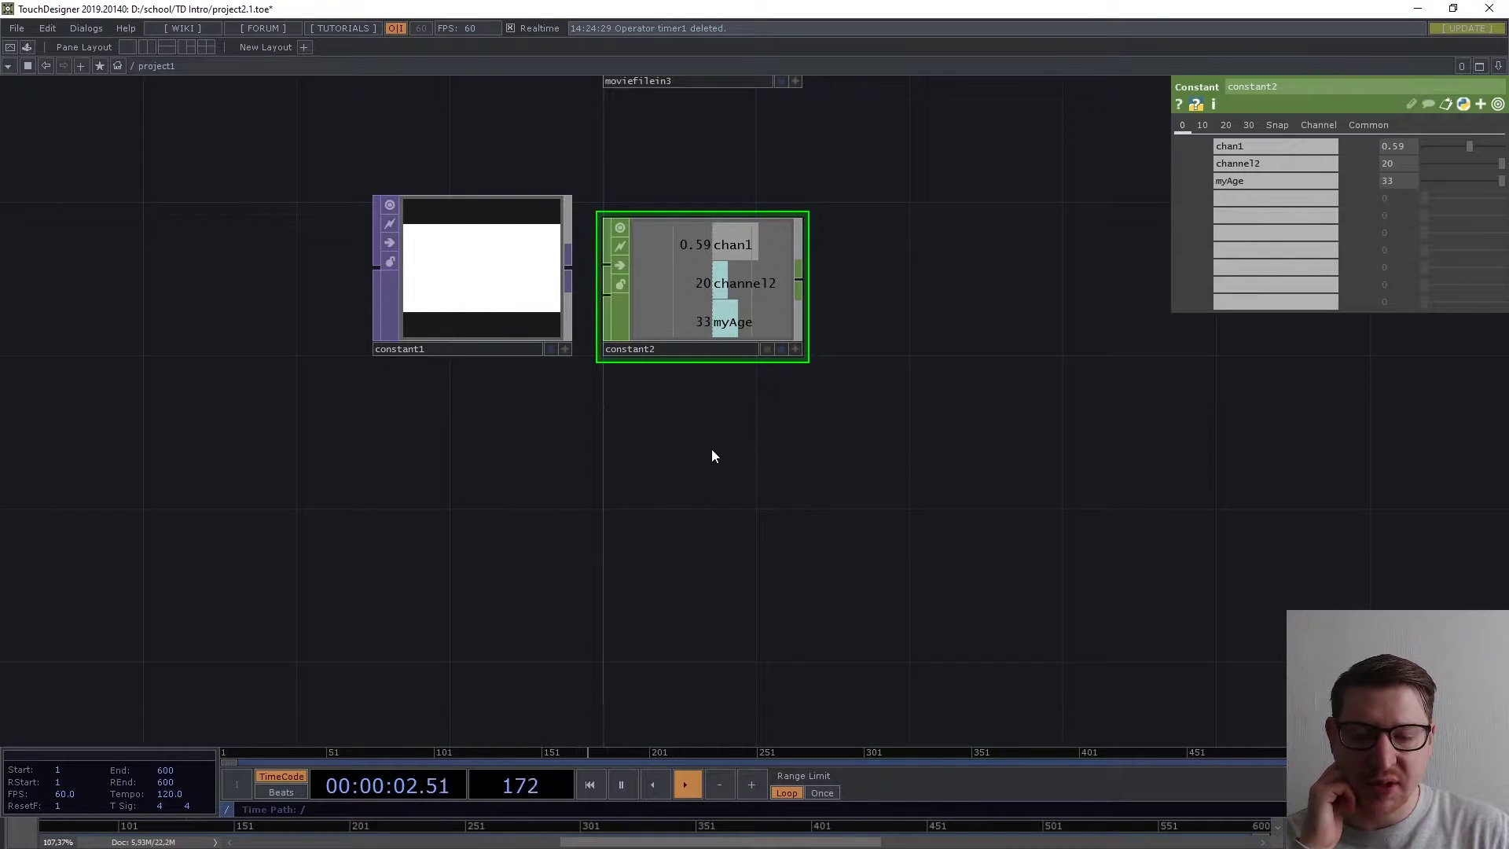
pyautogui.press('Tab')
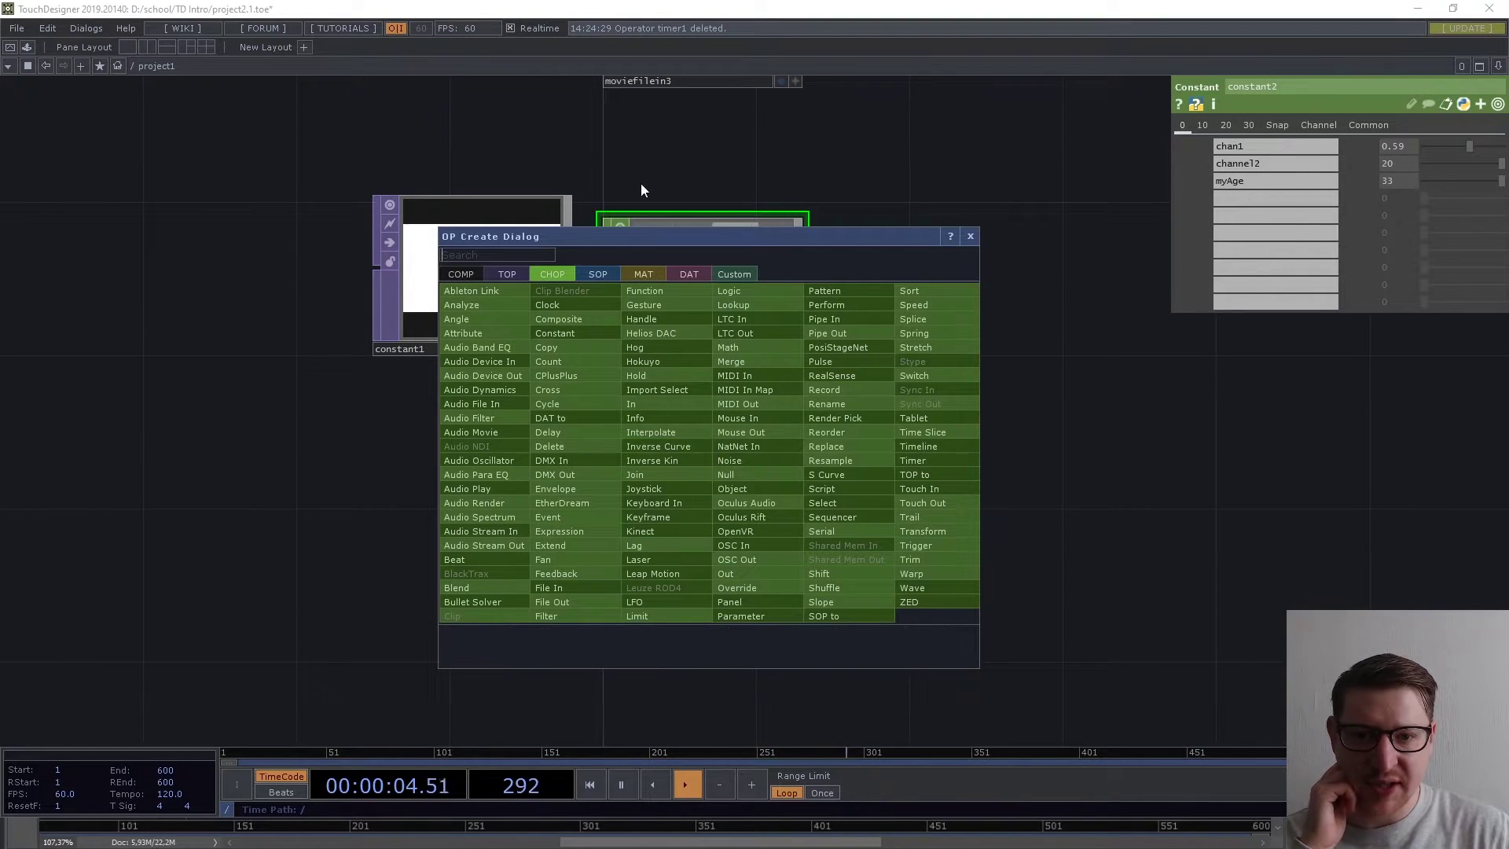
pyautogui.moveTo(651, 240); pyautogui.dragTo(786, 394)
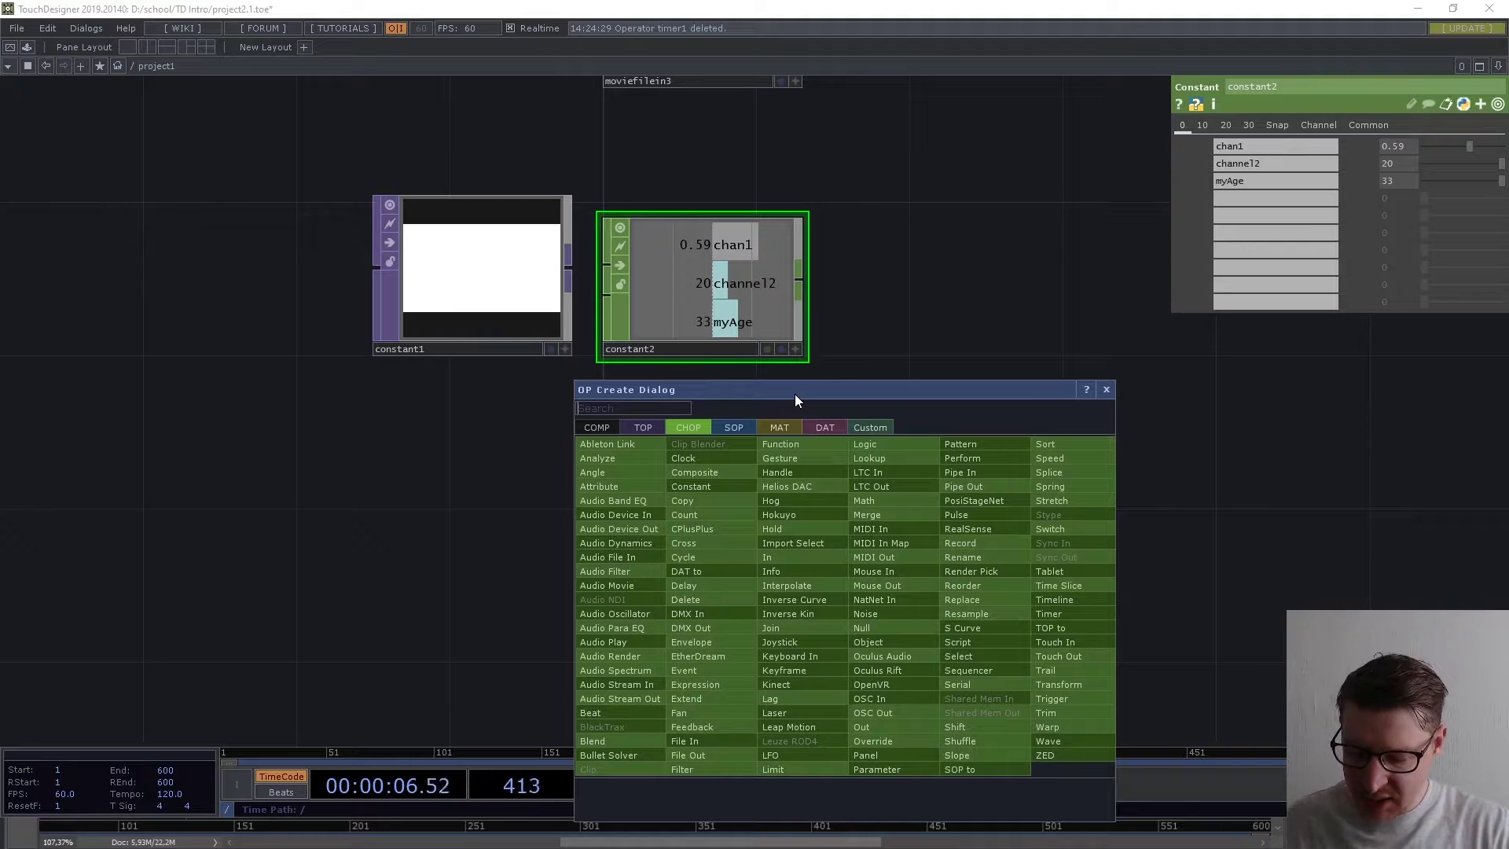
pyautogui.write('tim')
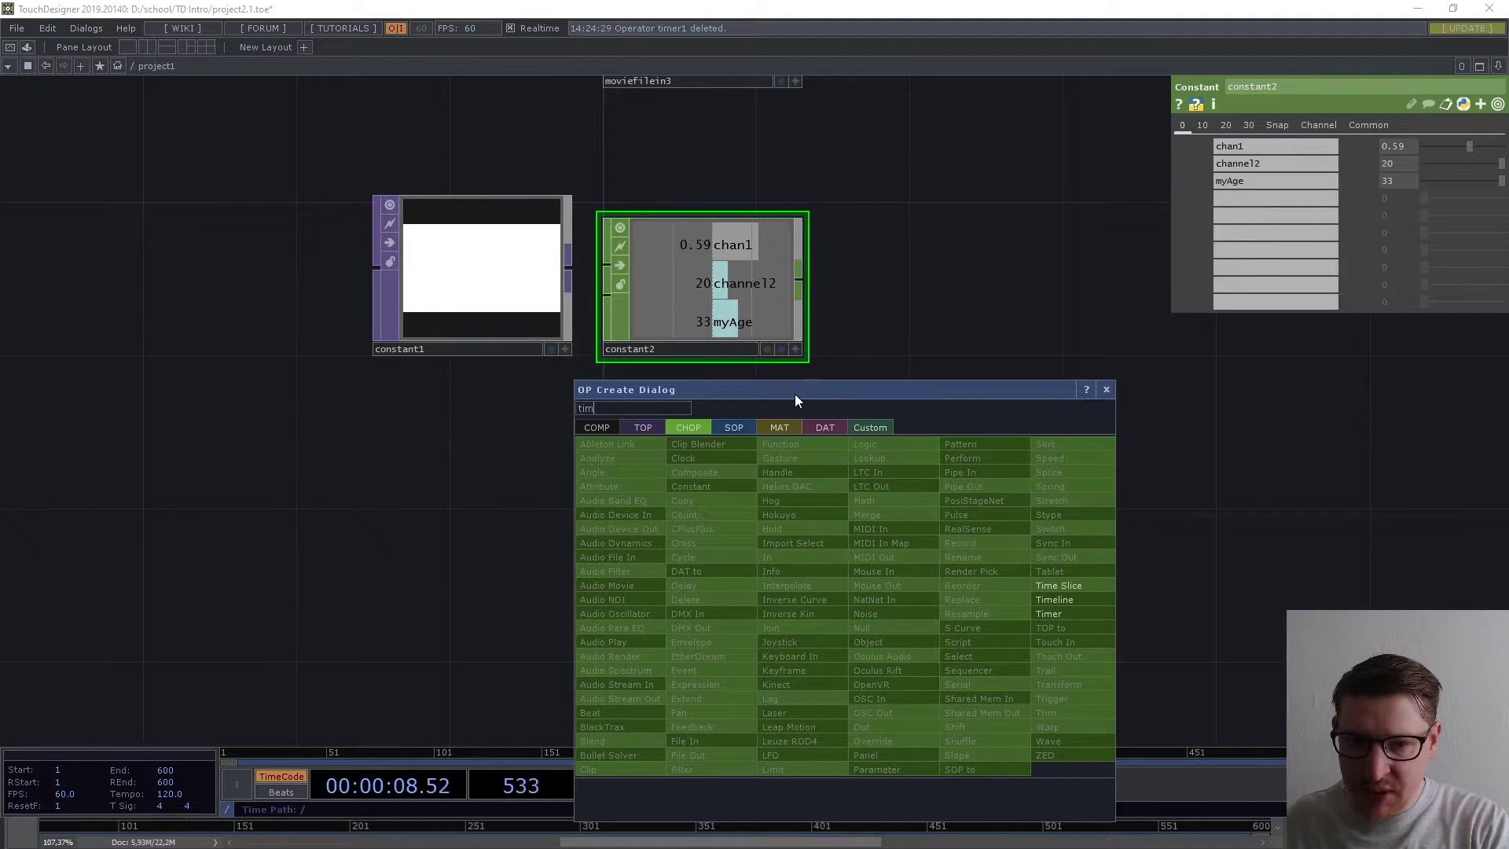
pyautogui.click(1065, 614)
pyautogui.click(695, 472)
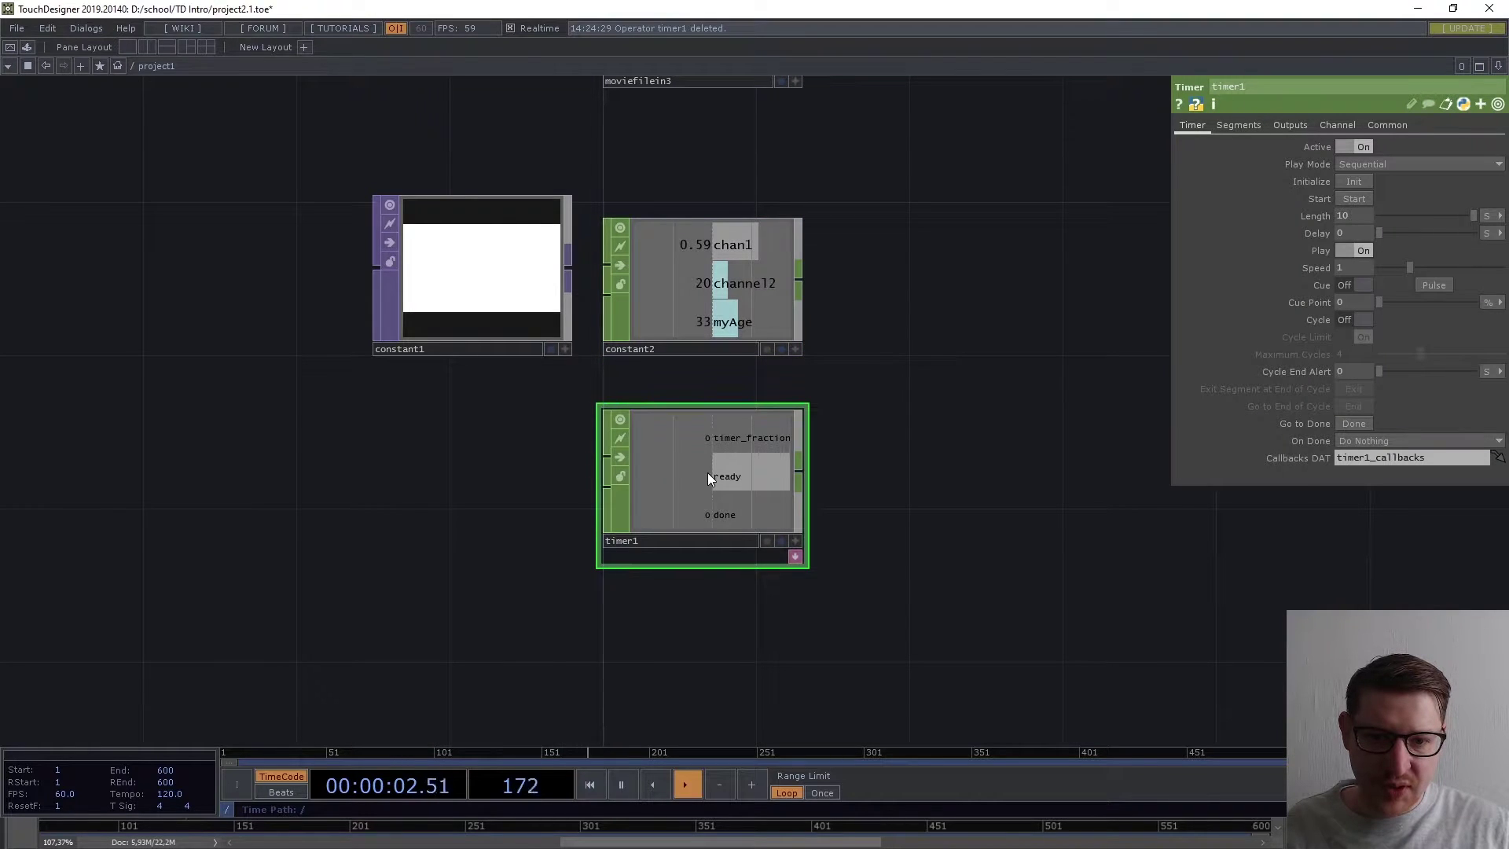
pyautogui.scroll(5, 695, 462)
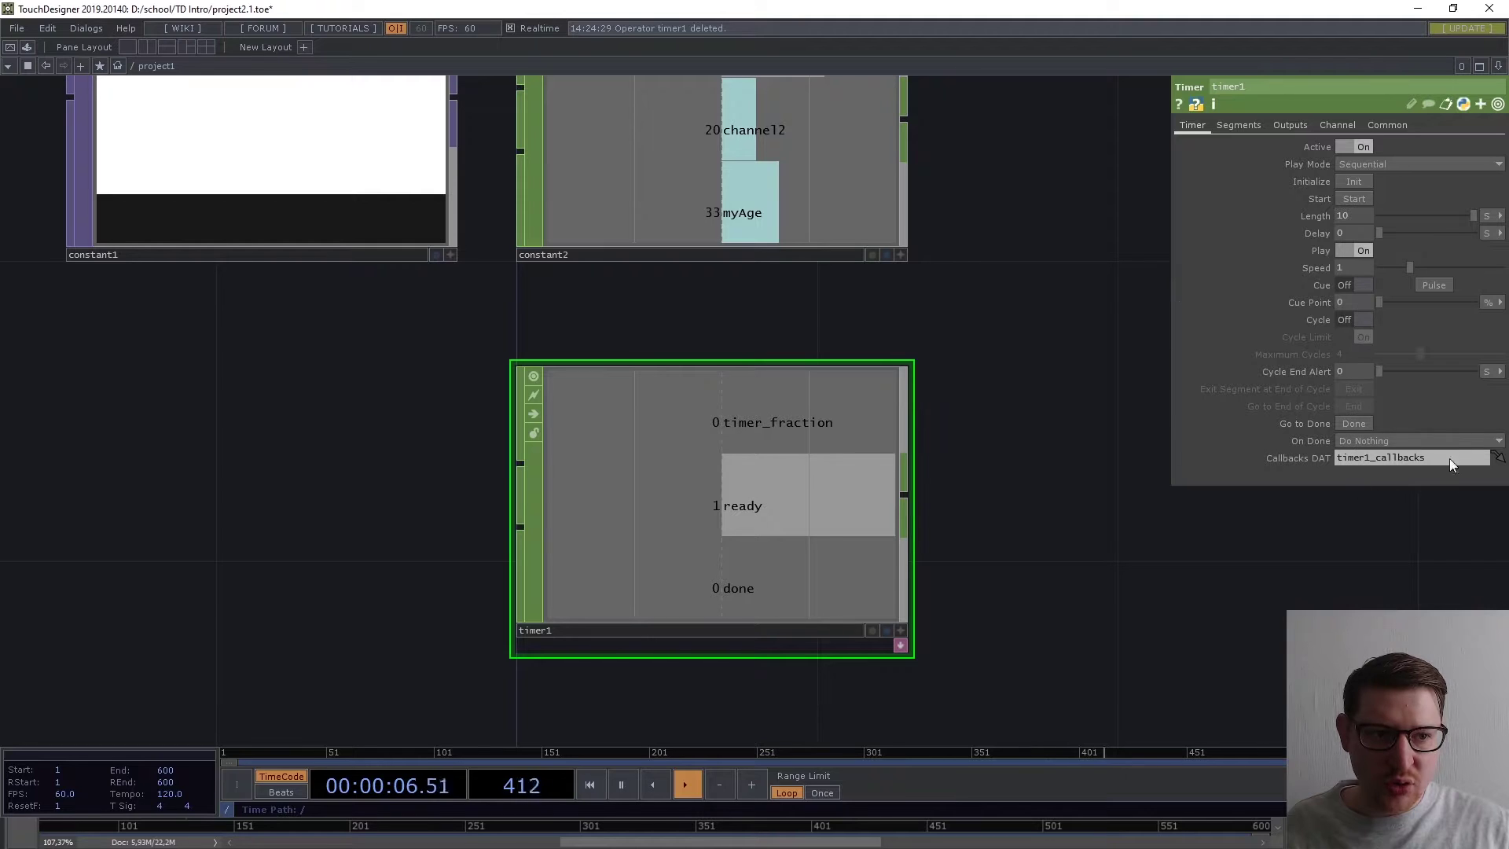
pyautogui.click(1347, 198)
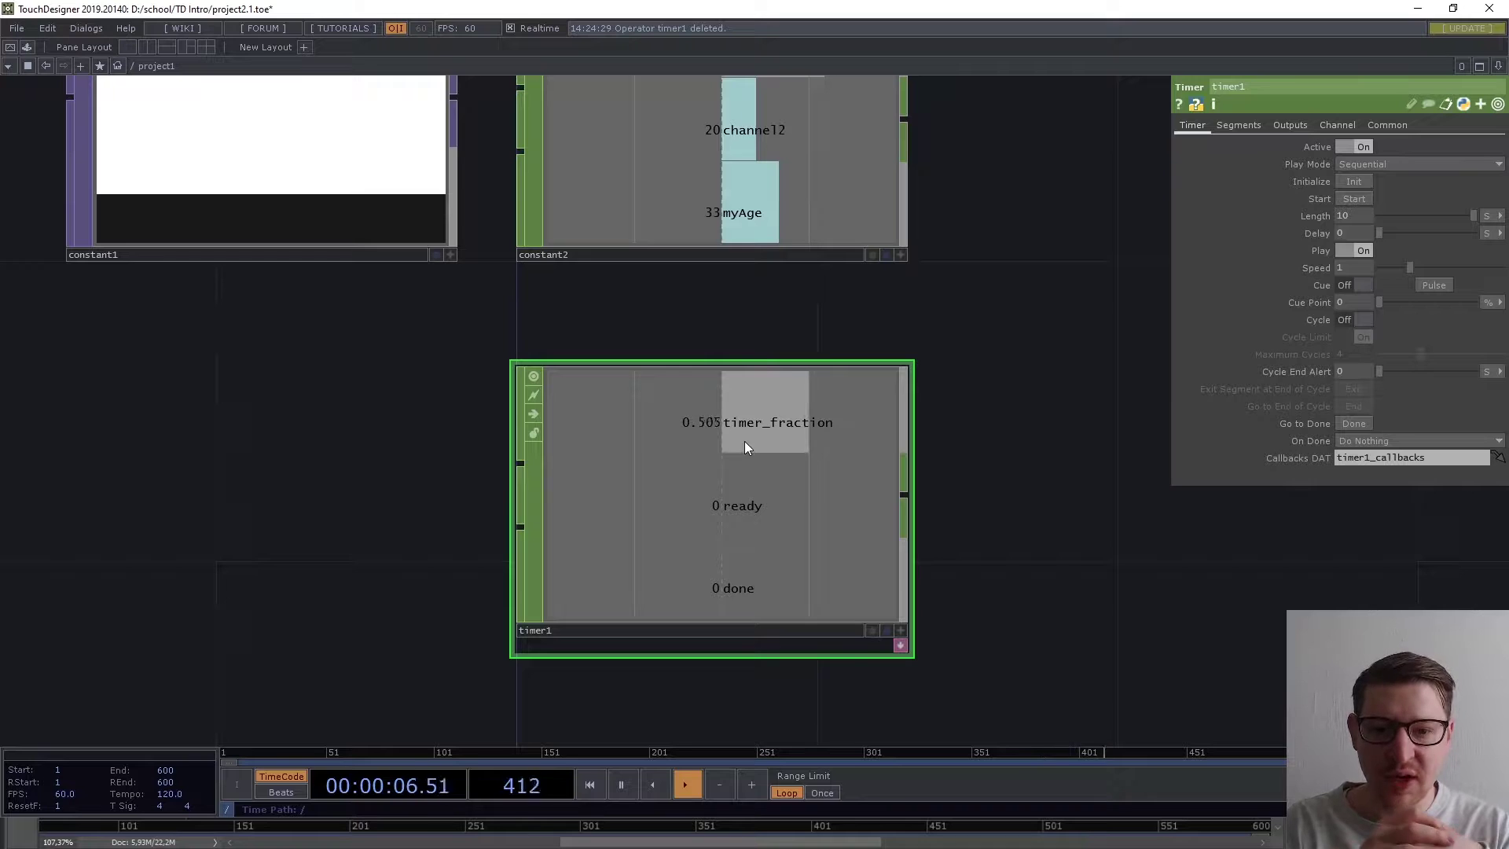
# Examine the butterfly images in the moviefilein1, moviefilein2 and moviefilein3 TOPs that feed the switch1 node.
pyautogui.moveTo(978, 313); pyautogui.dragTo(935, 482)
pyautogui.scroll(-4, 923, 489)
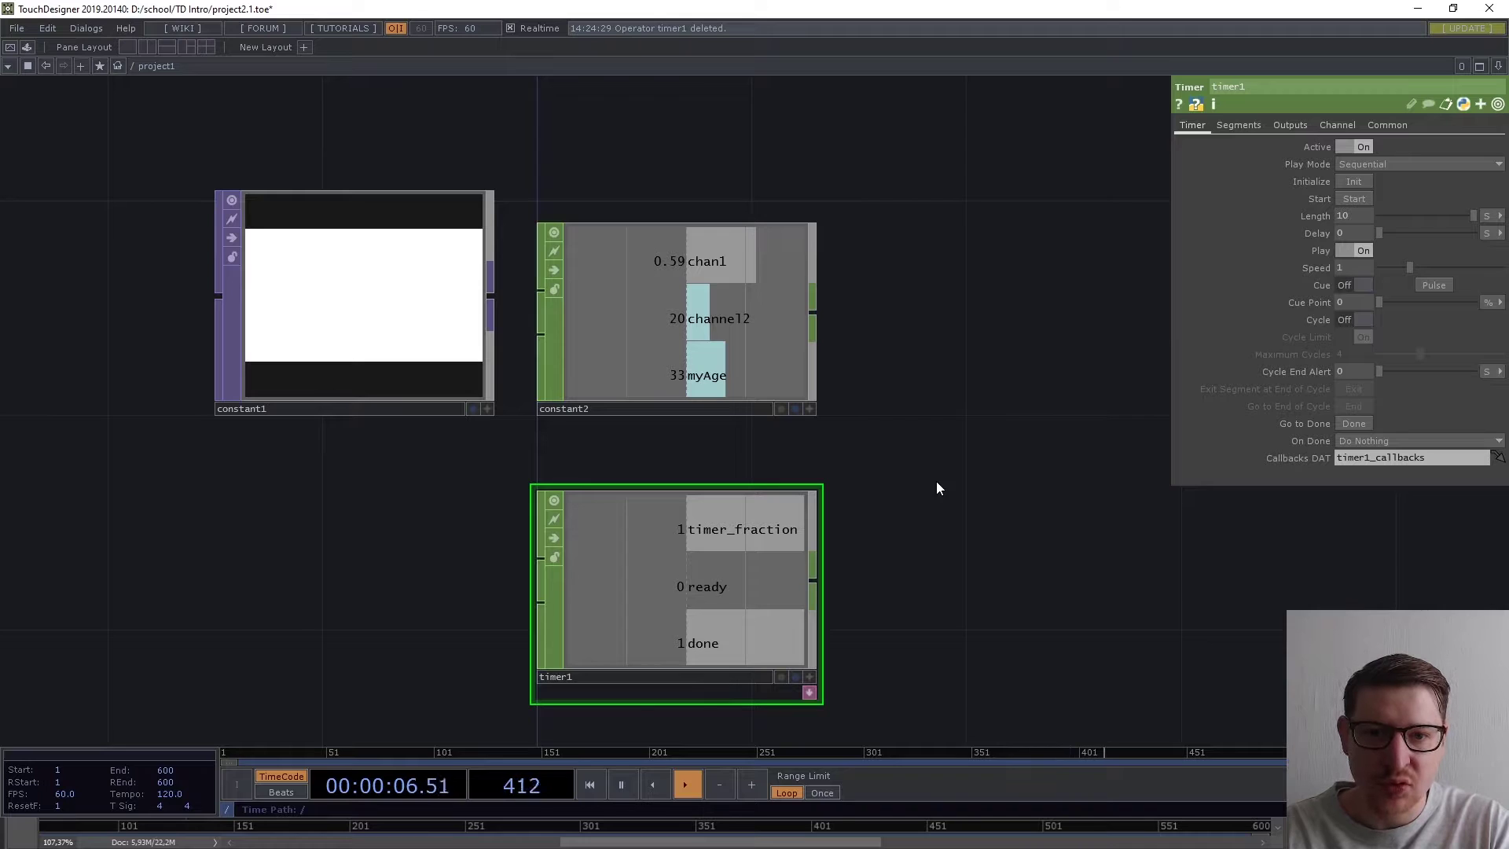
pyautogui.moveTo(958, 582); pyautogui.dragTo(953, 723)
pyautogui.scroll(-3, 948, 562)
pyautogui.moveTo(963, 507); pyautogui.dragTo(914, 660)
pyautogui.click(695, 187)
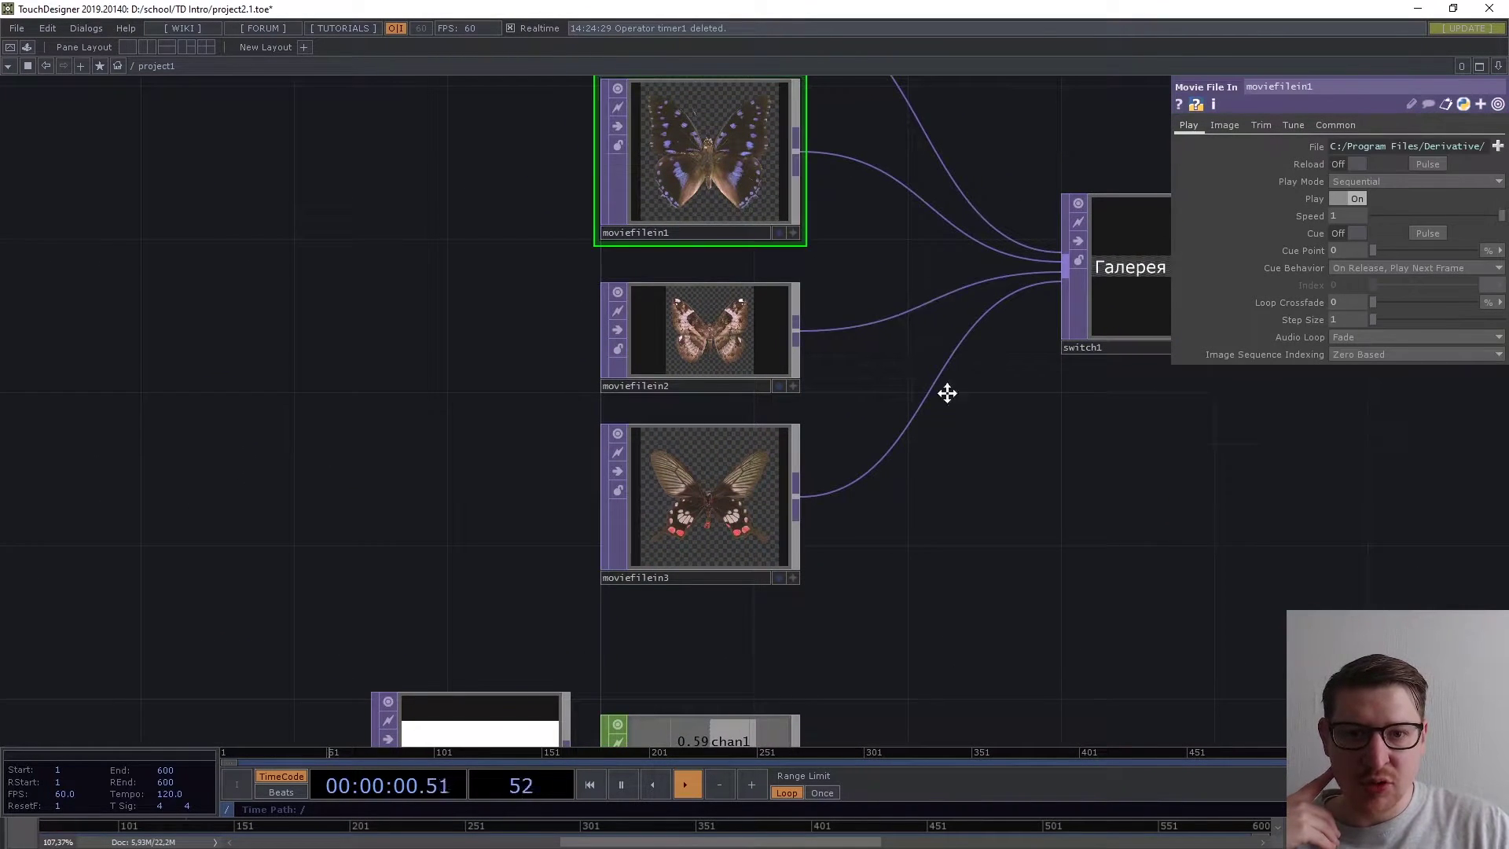
pyautogui.moveTo(934, 342); pyautogui.dragTo(985, 565)
pyautogui.scroll(5, 770, 379)
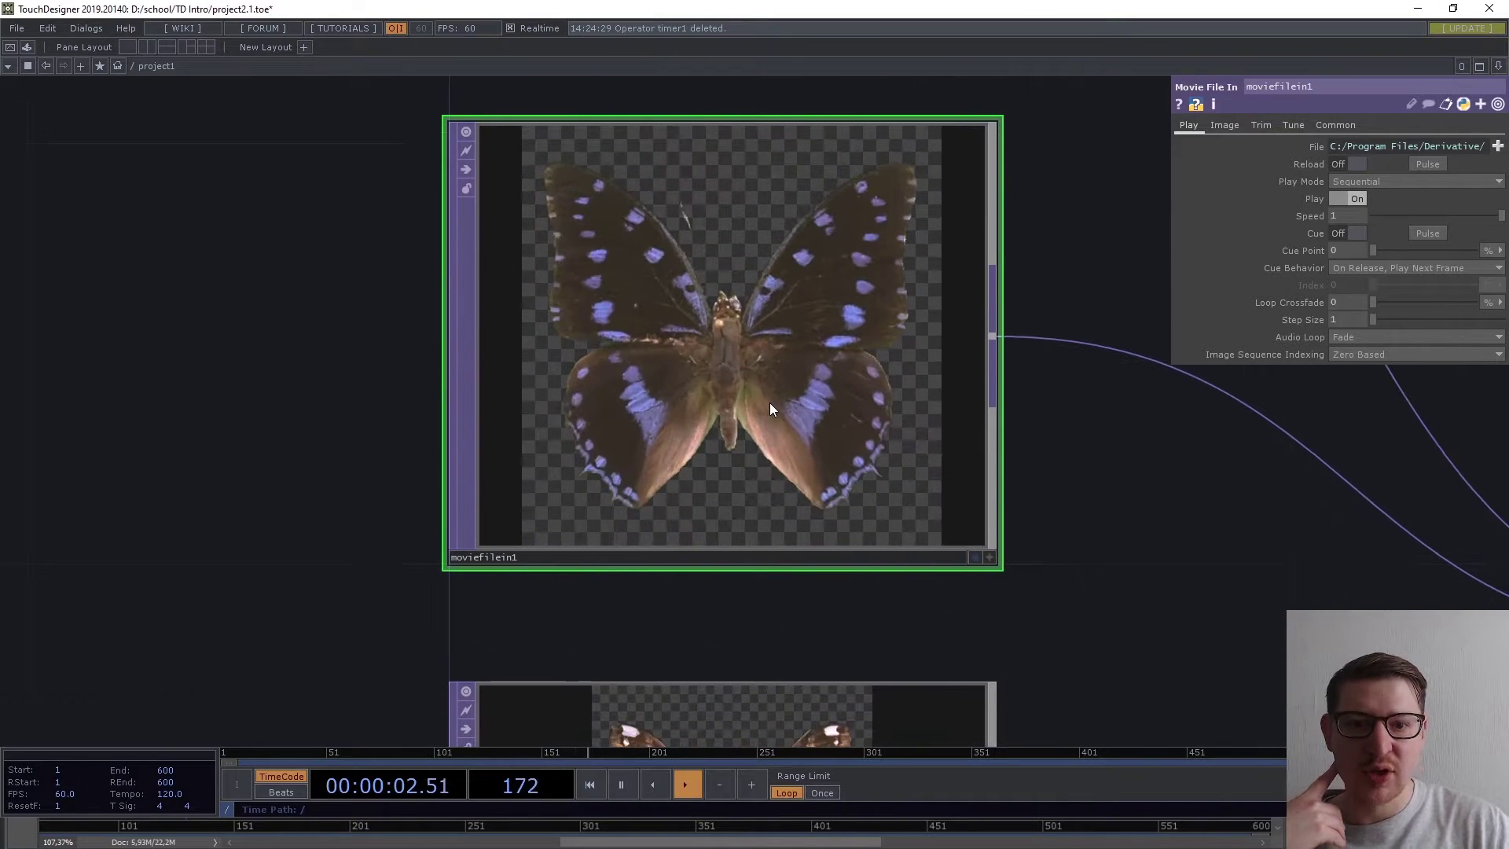
pyautogui.moveTo(1039, 425); pyautogui.dragTo(1032, 110)
pyautogui.moveTo(1124, 534); pyautogui.dragTo(1127, 455)
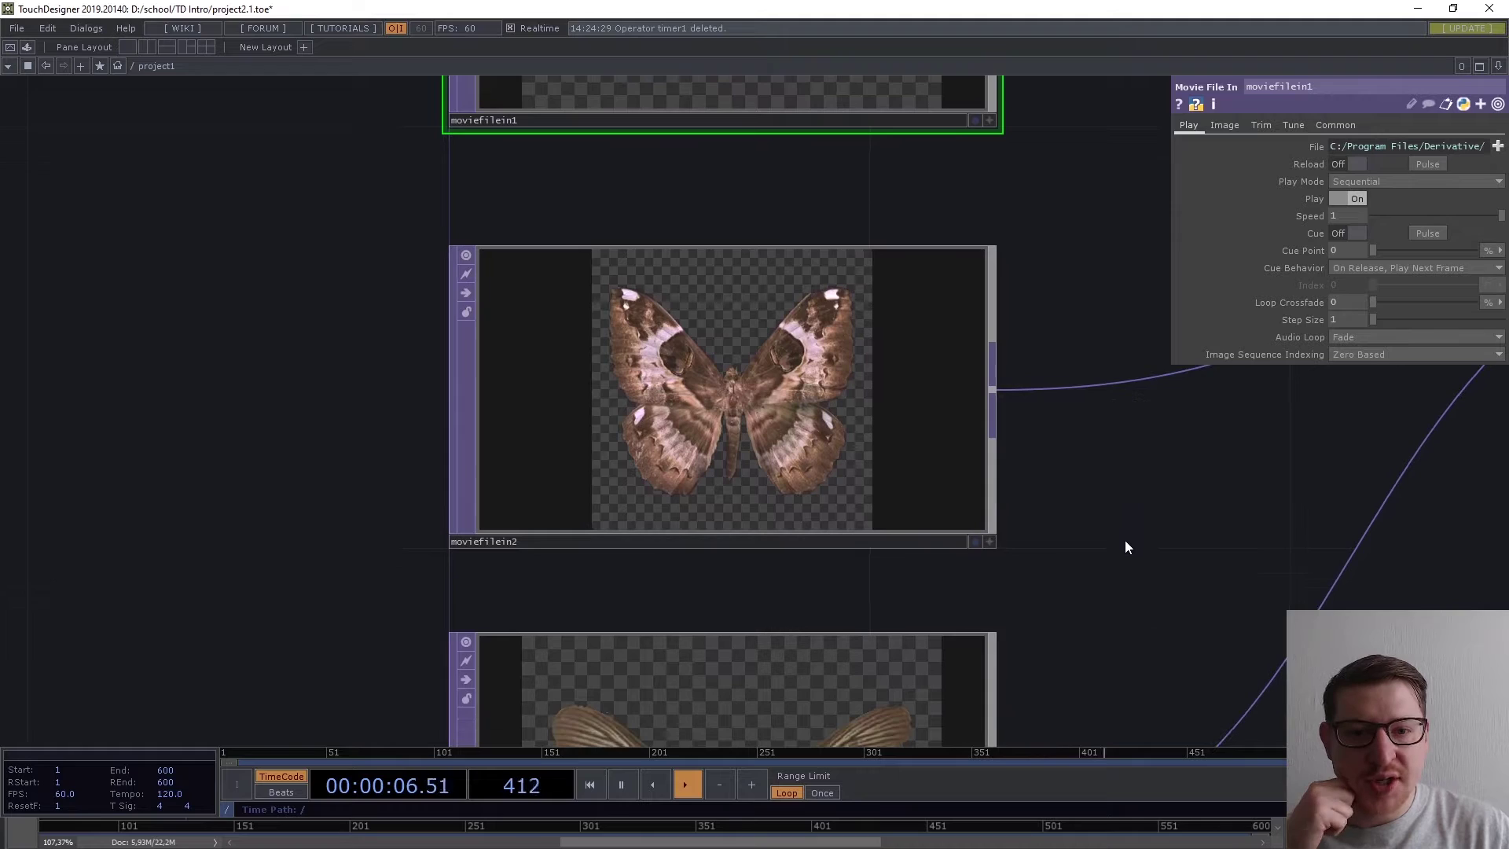
pyautogui.moveTo(1125, 541); pyautogui.dragTo(1117, 248)
pyautogui.moveTo(1137, 470); pyautogui.dragTo(1125, 346)
pyautogui.scroll(-3, 1124, 341)
pyautogui.moveTo(1086, 491); pyautogui.dragTo(983, 509)
pyautogui.scroll(-3, 983, 510)
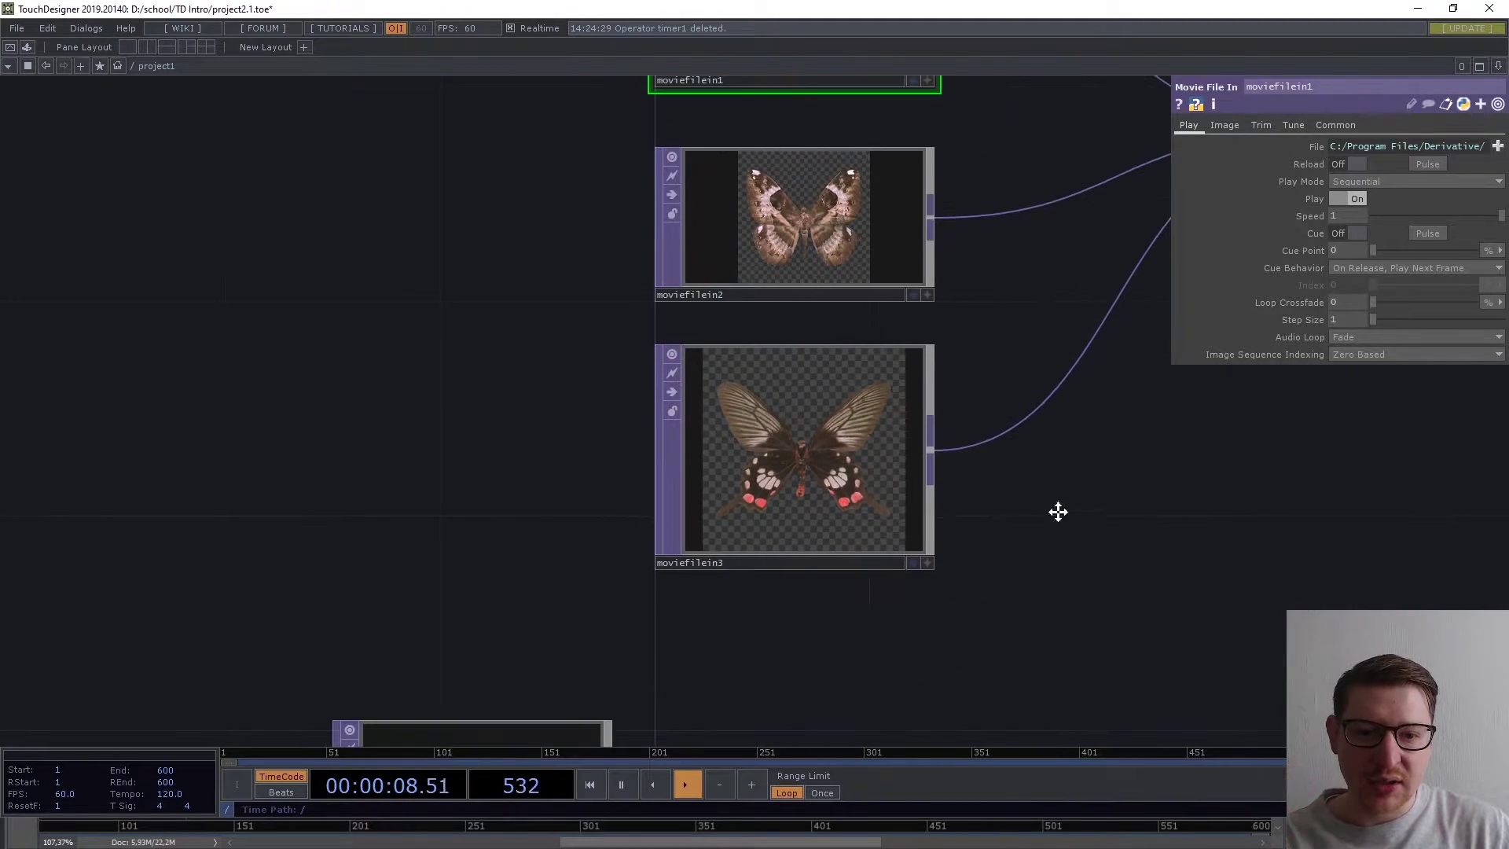
pyautogui.scroll(-4, 949, 518)
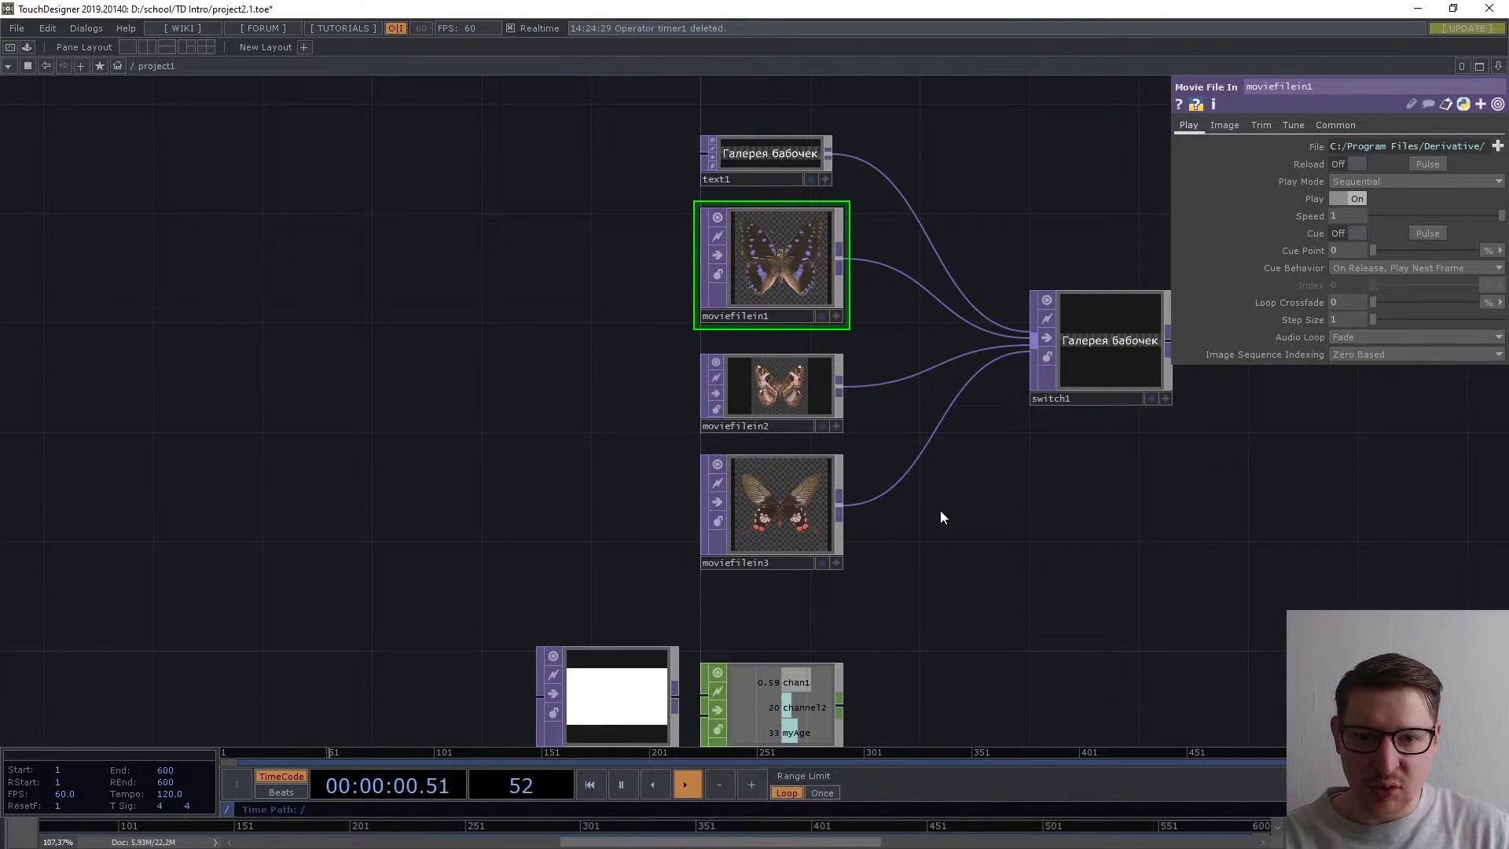
# Compare the constant1 TOP with the constant2 and timer1 CHOPs below the image-switching network.
pyautogui.moveTo(851, 660); pyautogui.dragTo(806, 396)
pyautogui.scroll(4, 733, 462)
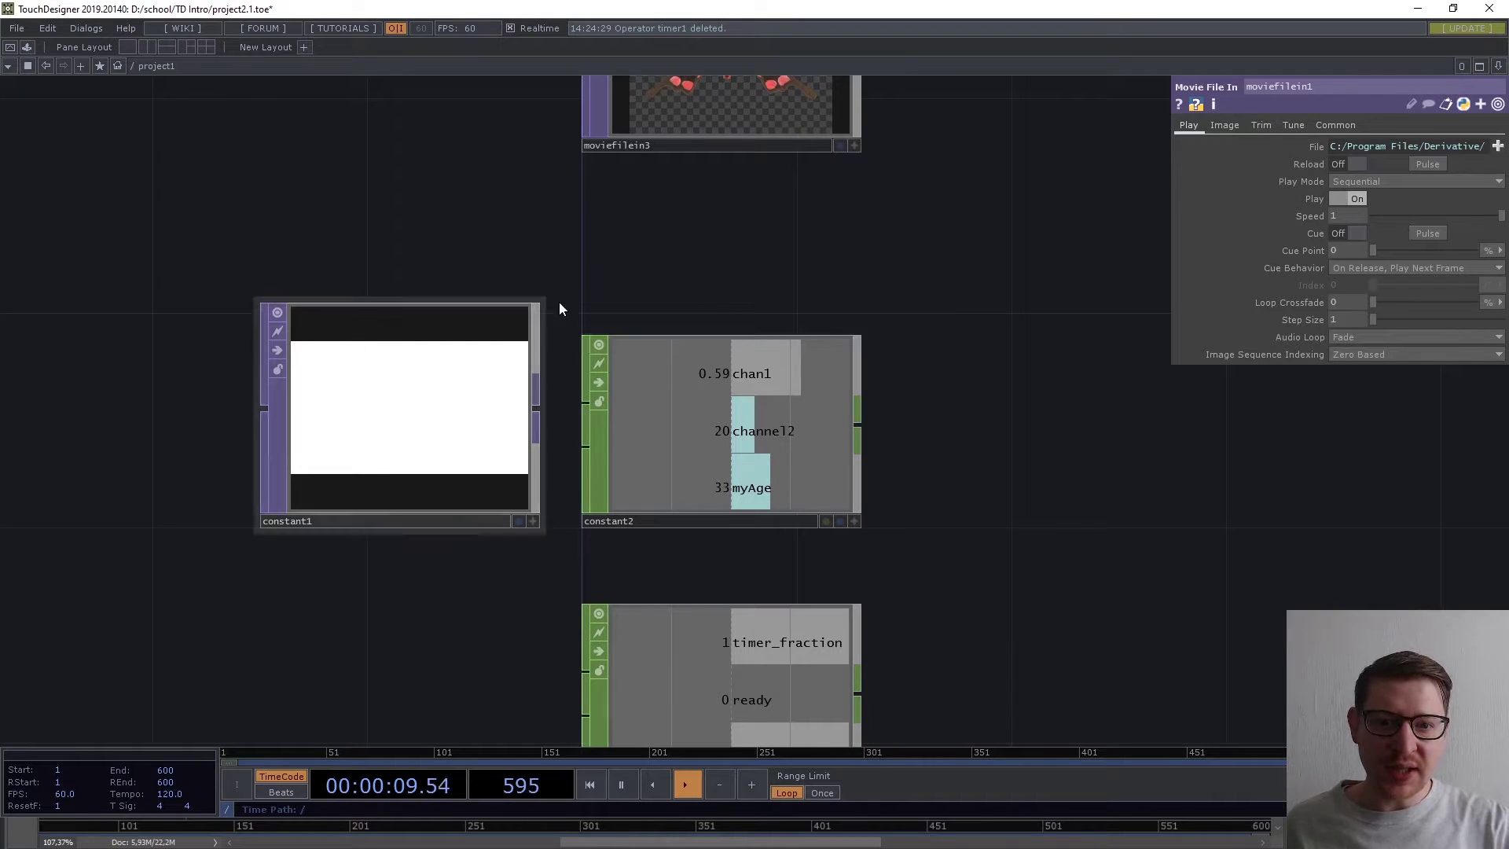
pyautogui.scroll(-3, 882, 437)
pyautogui.moveTo(1100, 314); pyautogui.dragTo(634, 450)
pyautogui.scroll(-1, 632, 452)
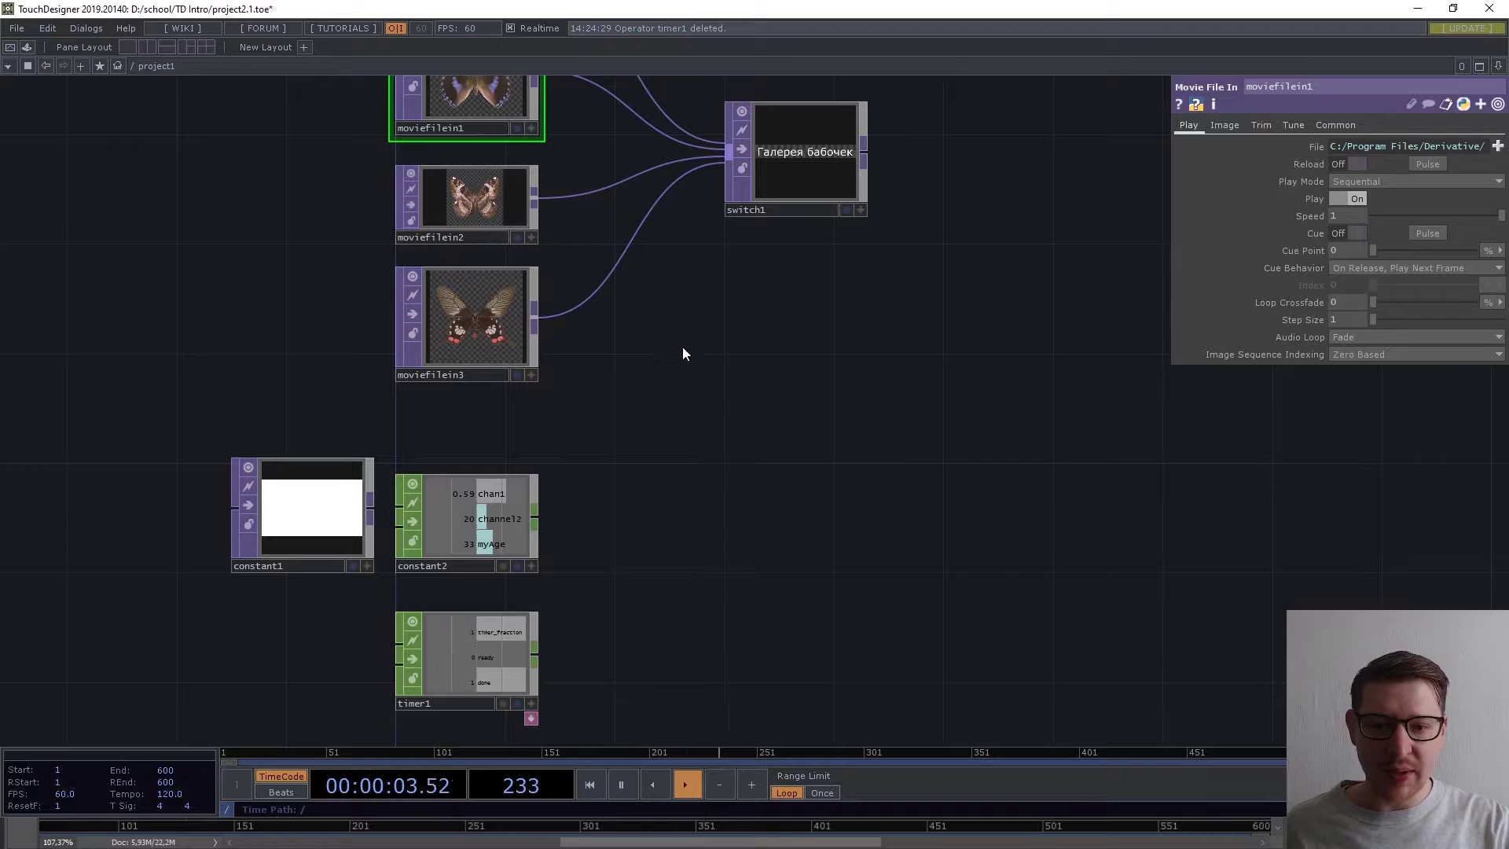
pyautogui.moveTo(734, 399); pyautogui.dragTo(708, 413)
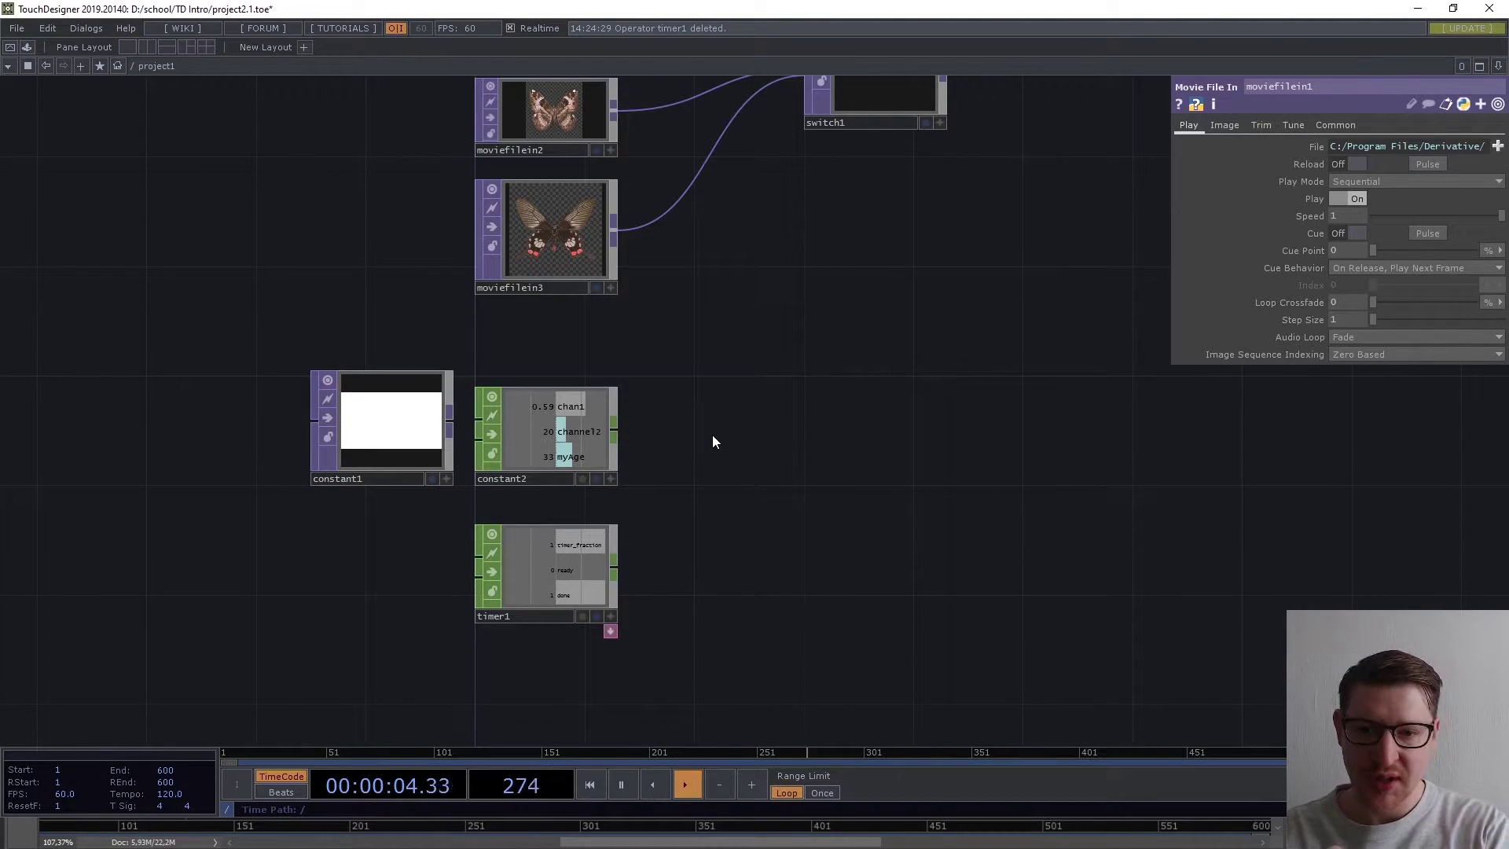
# Add a Constant CHOP below the switch1 node and name its first channel index.
pyautogui.moveTo(945, 220); pyautogui.dragTo(761, 464)
pyautogui.press('Tab')
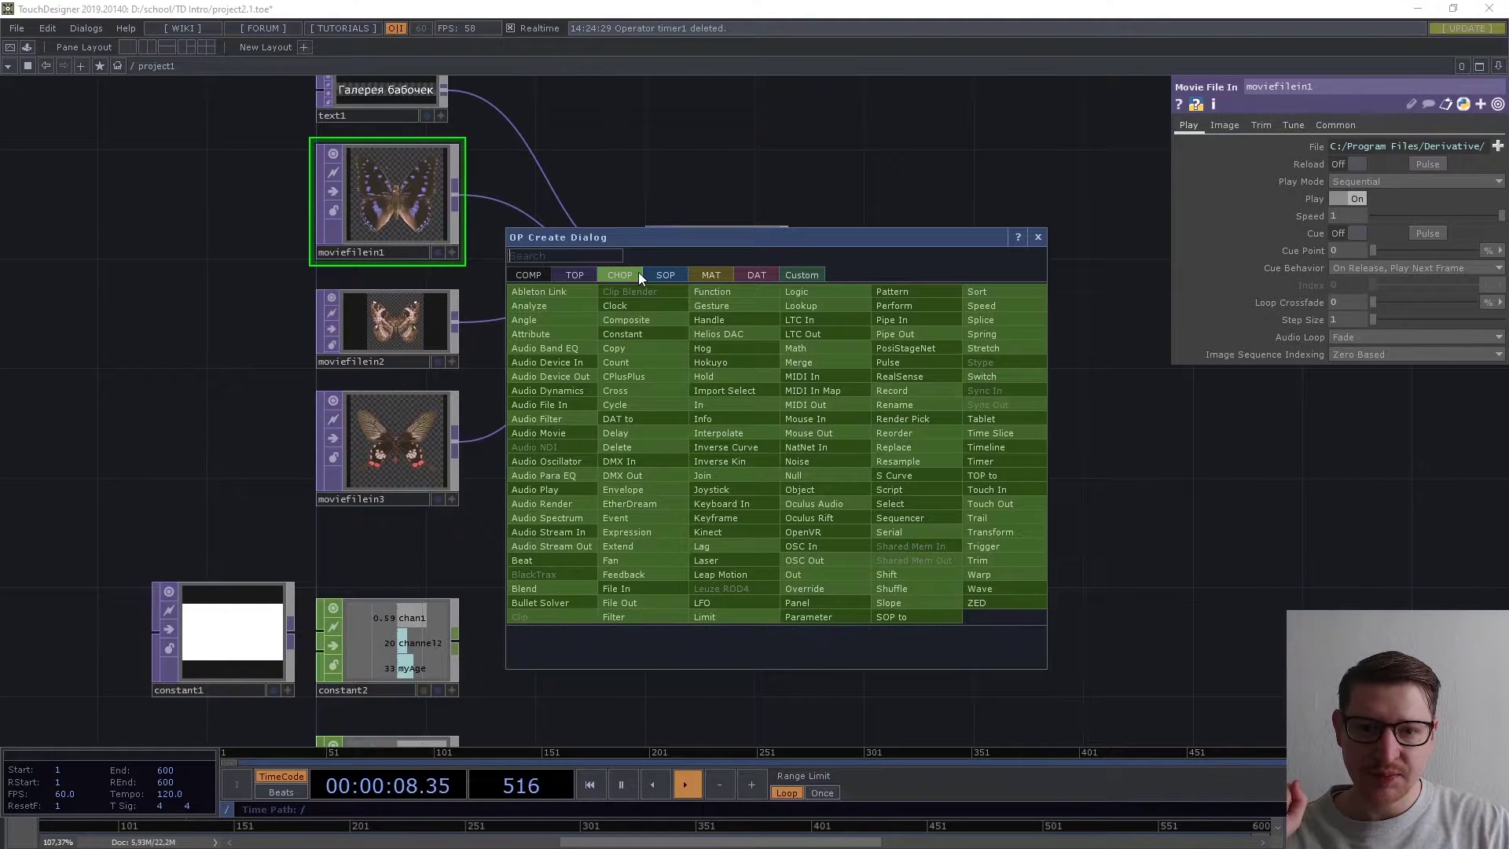
pyautogui.click(629, 333)
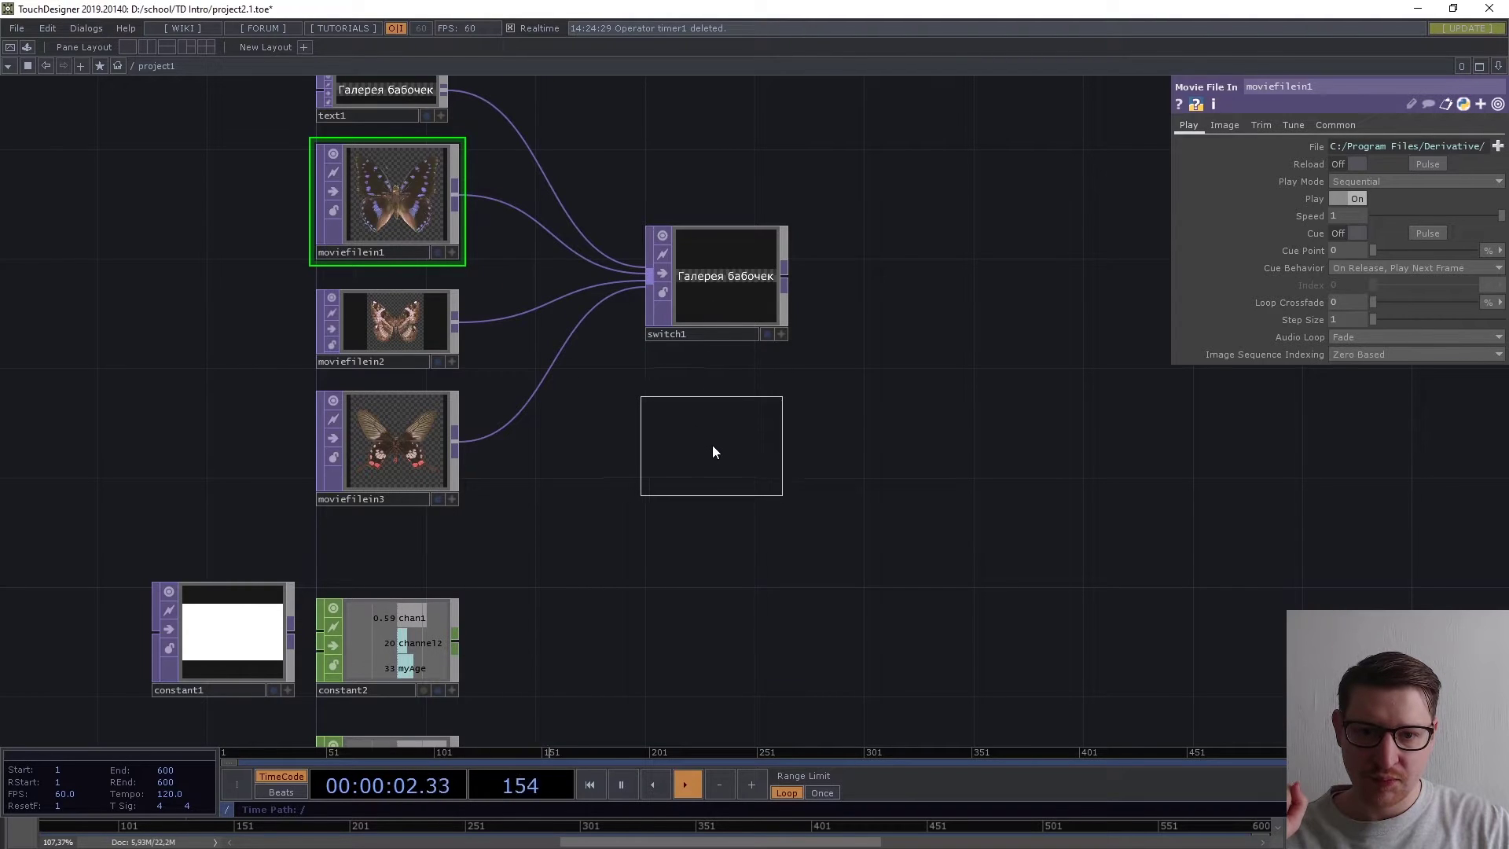
pyautogui.click(713, 446)
pyautogui.scroll(3, 727, 475)
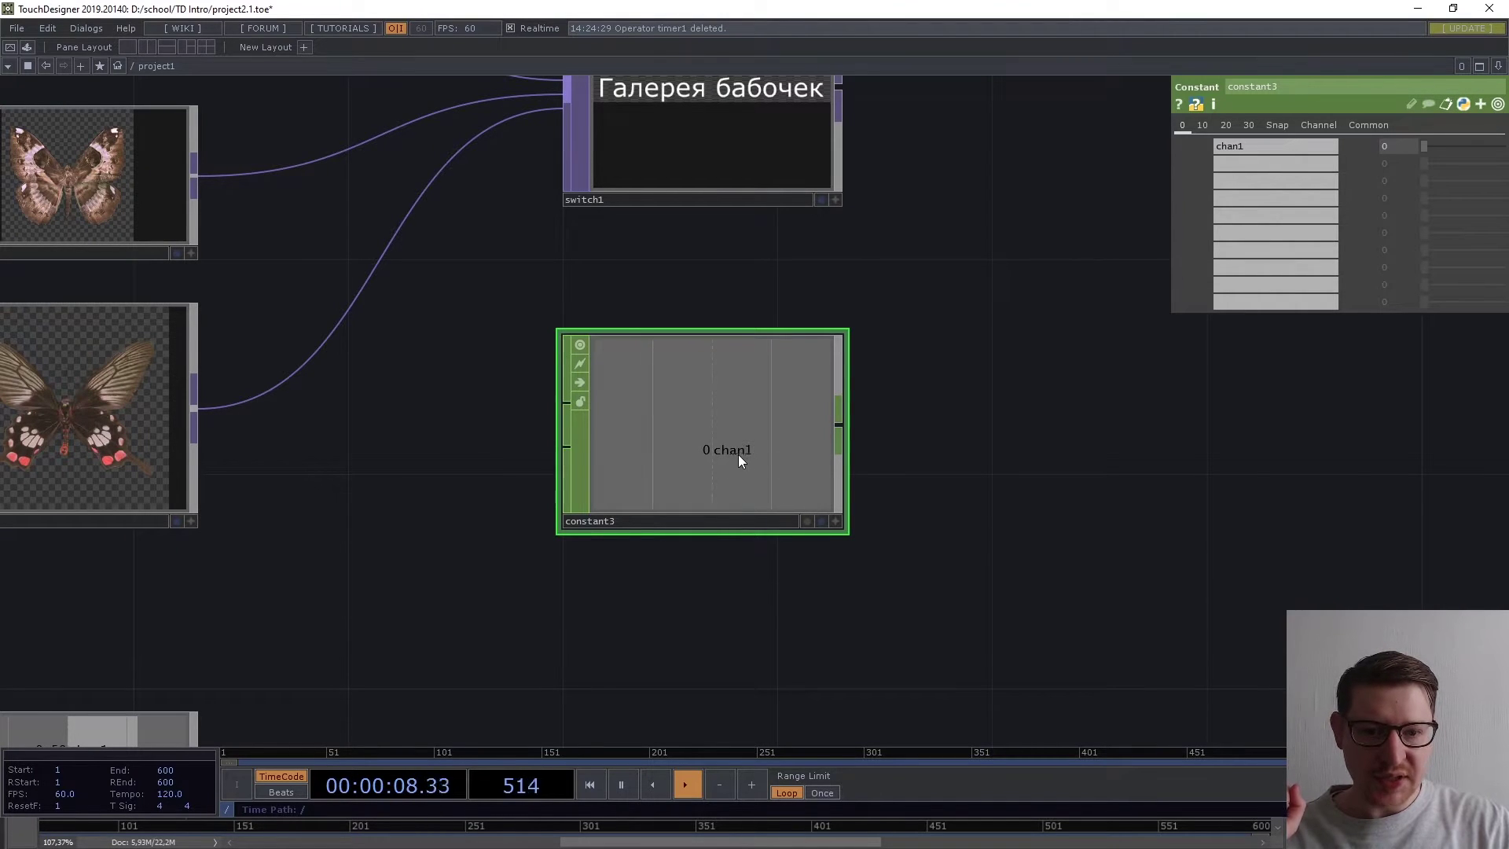
pyautogui.click(1252, 148)
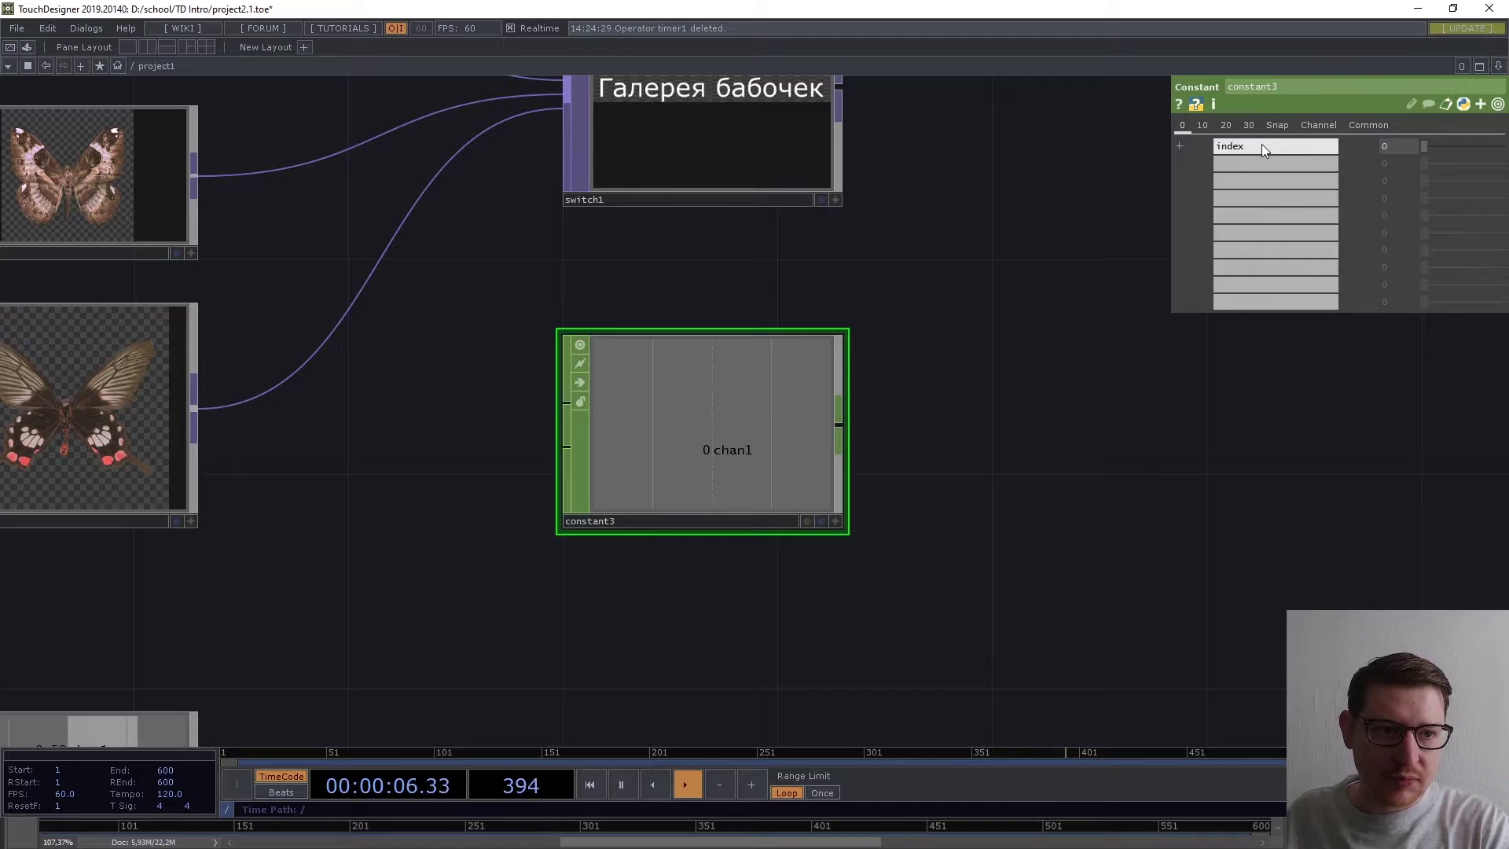
pyautogui.press('Return')
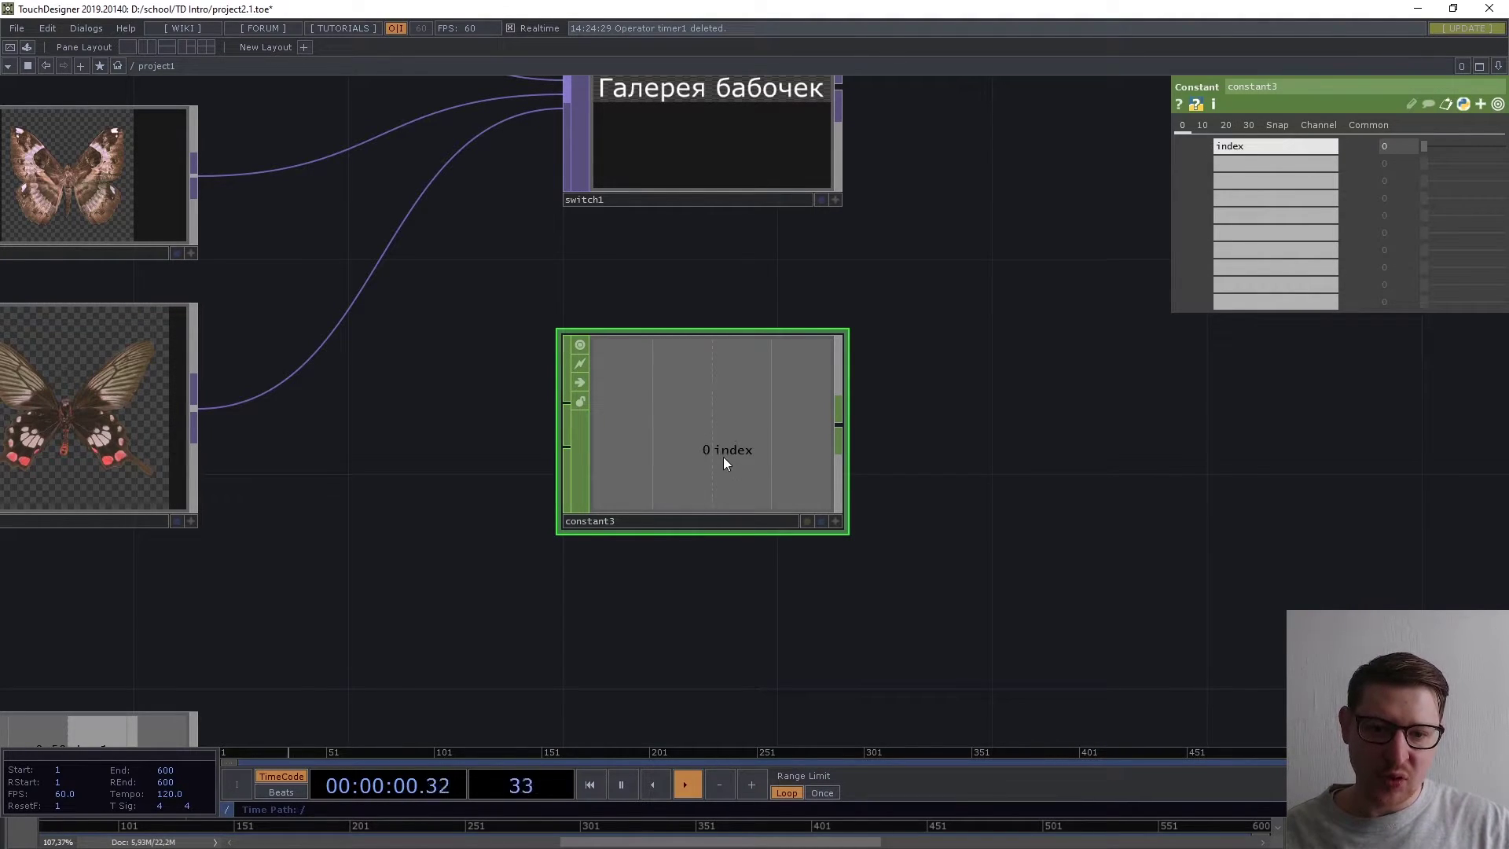
pyautogui.moveTo(1037, 347); pyautogui.dragTo(1016, 421)
pyautogui.scroll(-3, 994, 418)
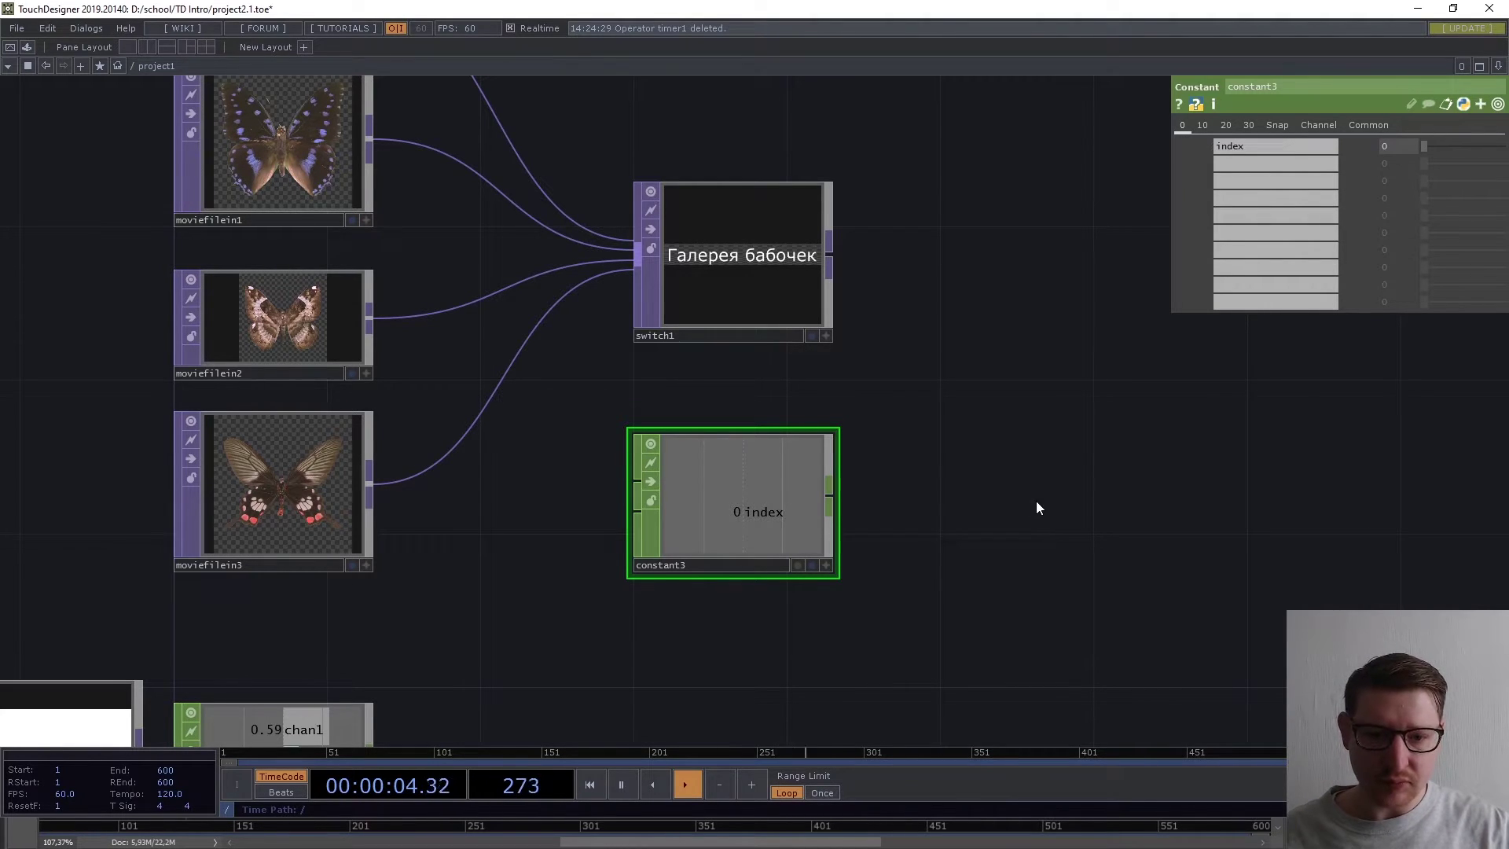
pyautogui.moveTo(1038, 502); pyautogui.dragTo(1019, 500)
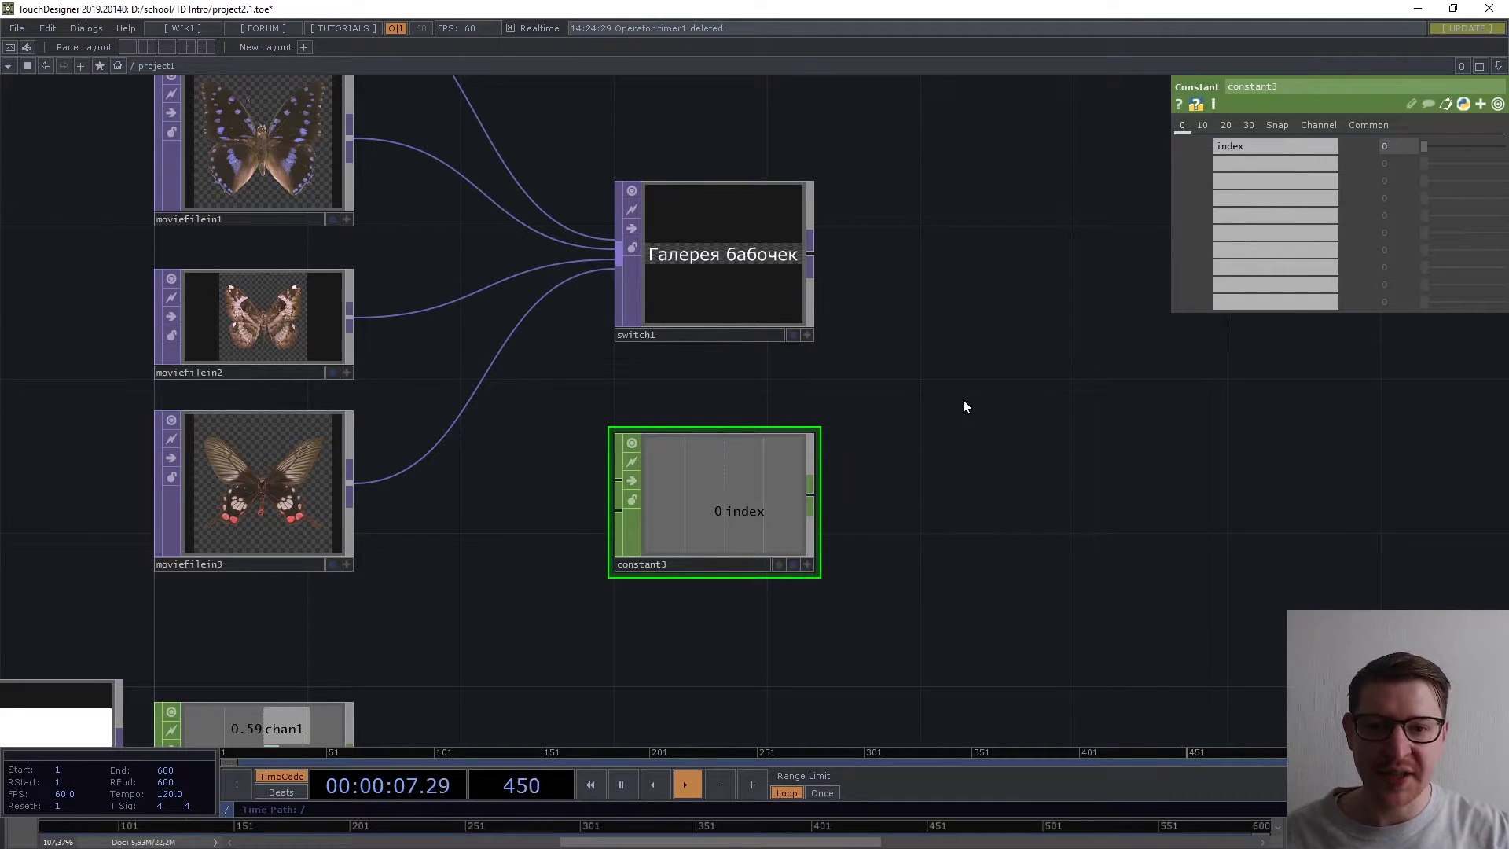
pyautogui.moveTo(1110, 397); pyautogui.dragTo(1089, 387)
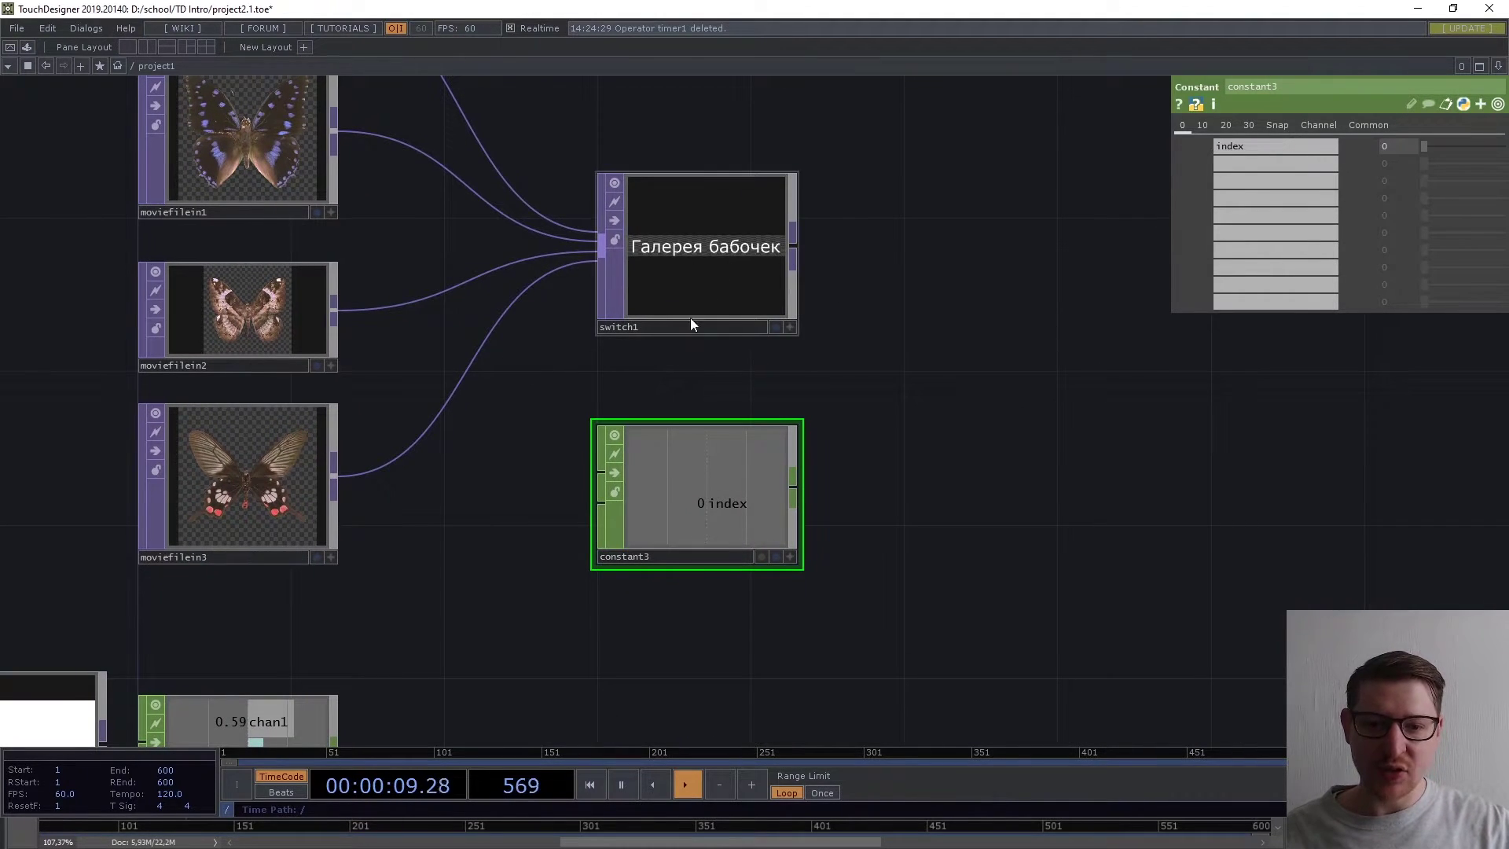
# Make the viewer of the constant3 CHOP active, and deactivate it again.
pyautogui.moveTo(908, 481); pyautogui.dragTo(908, 384)
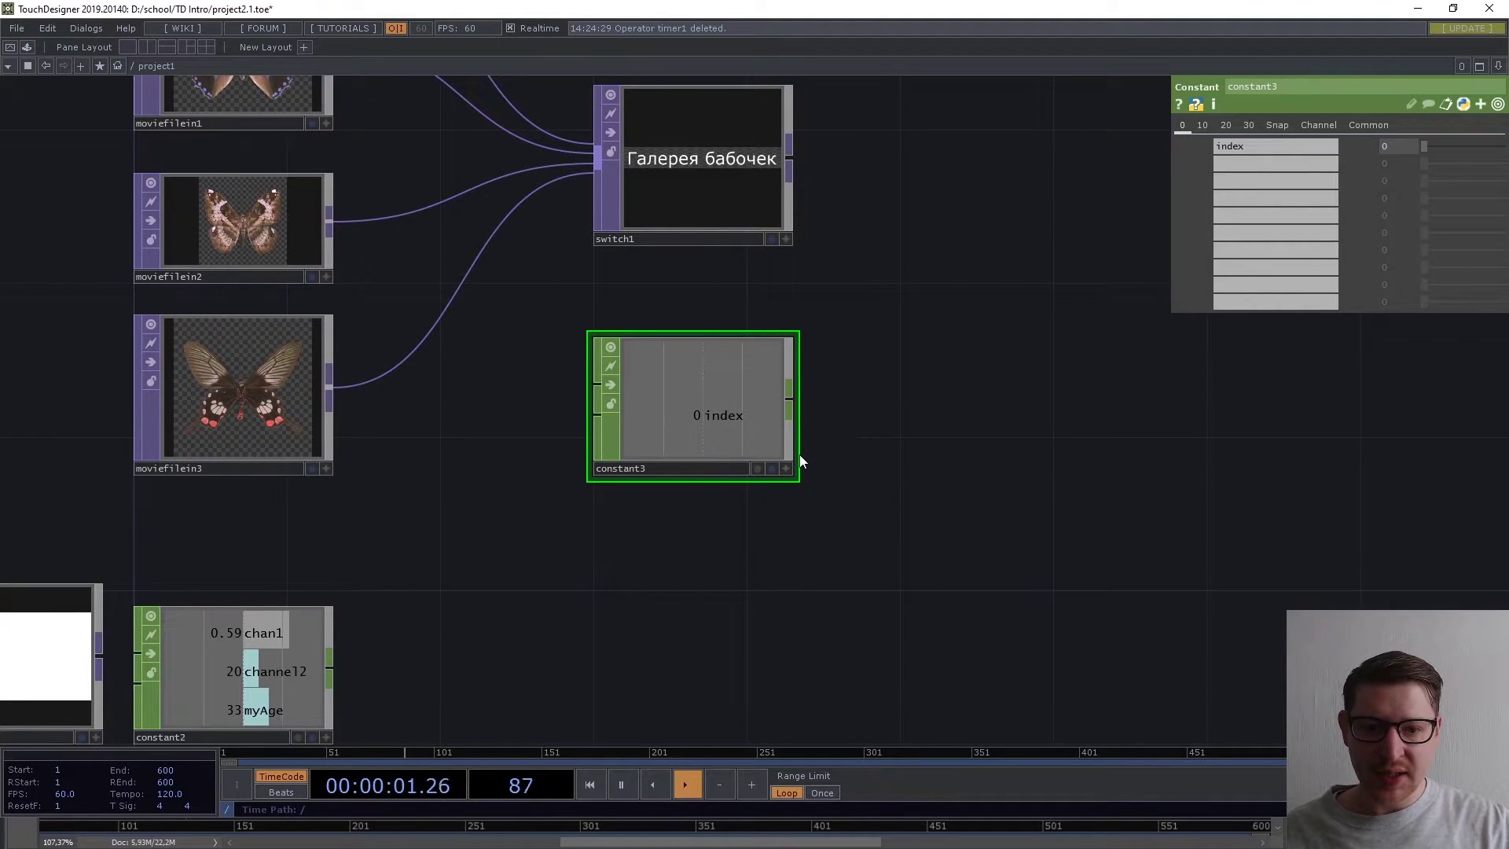
pyautogui.scroll(3, 801, 456)
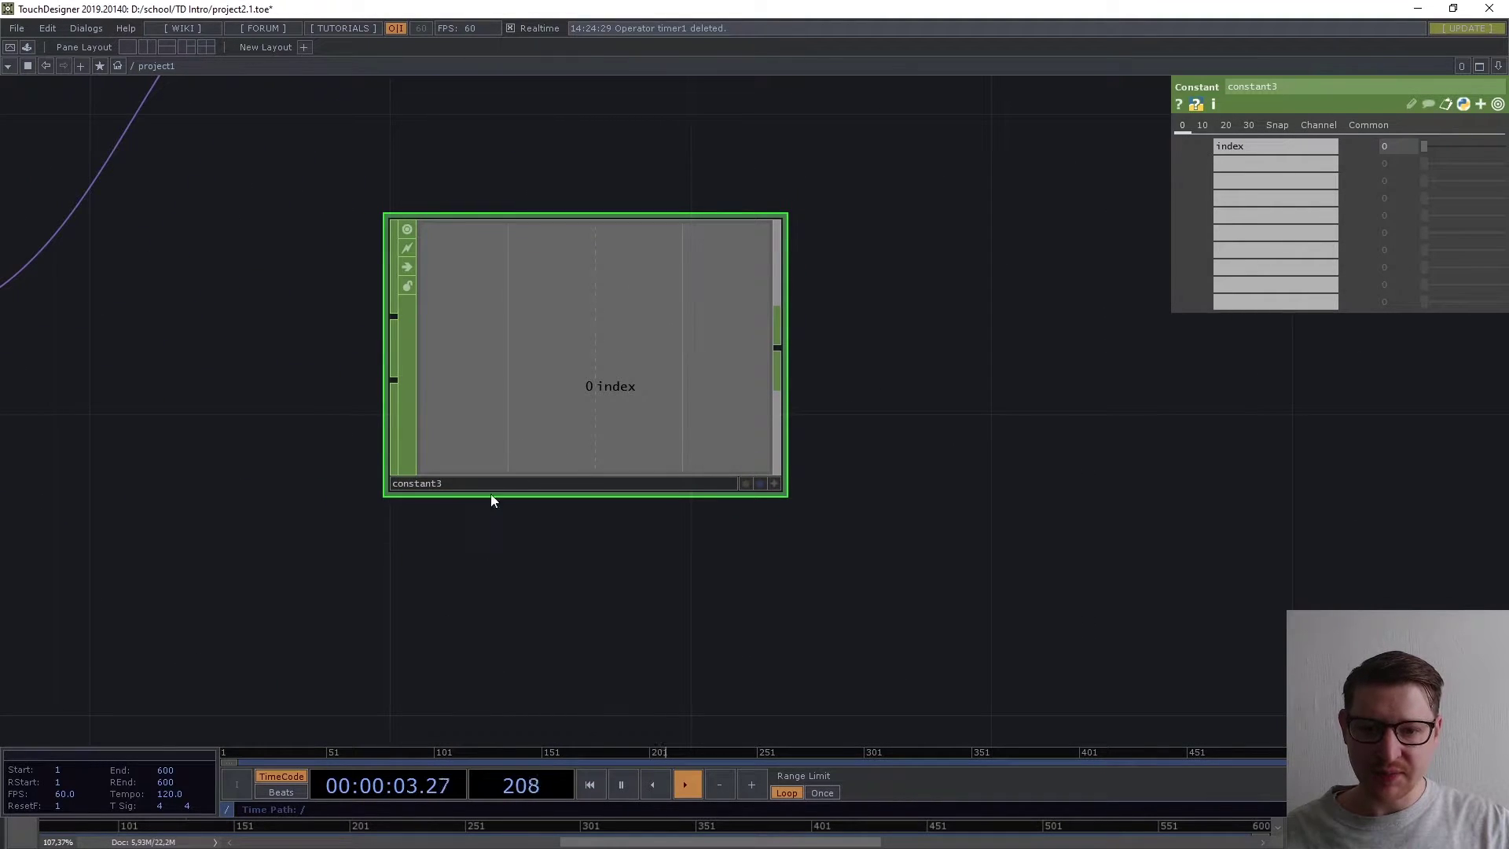
pyautogui.click(774, 484)
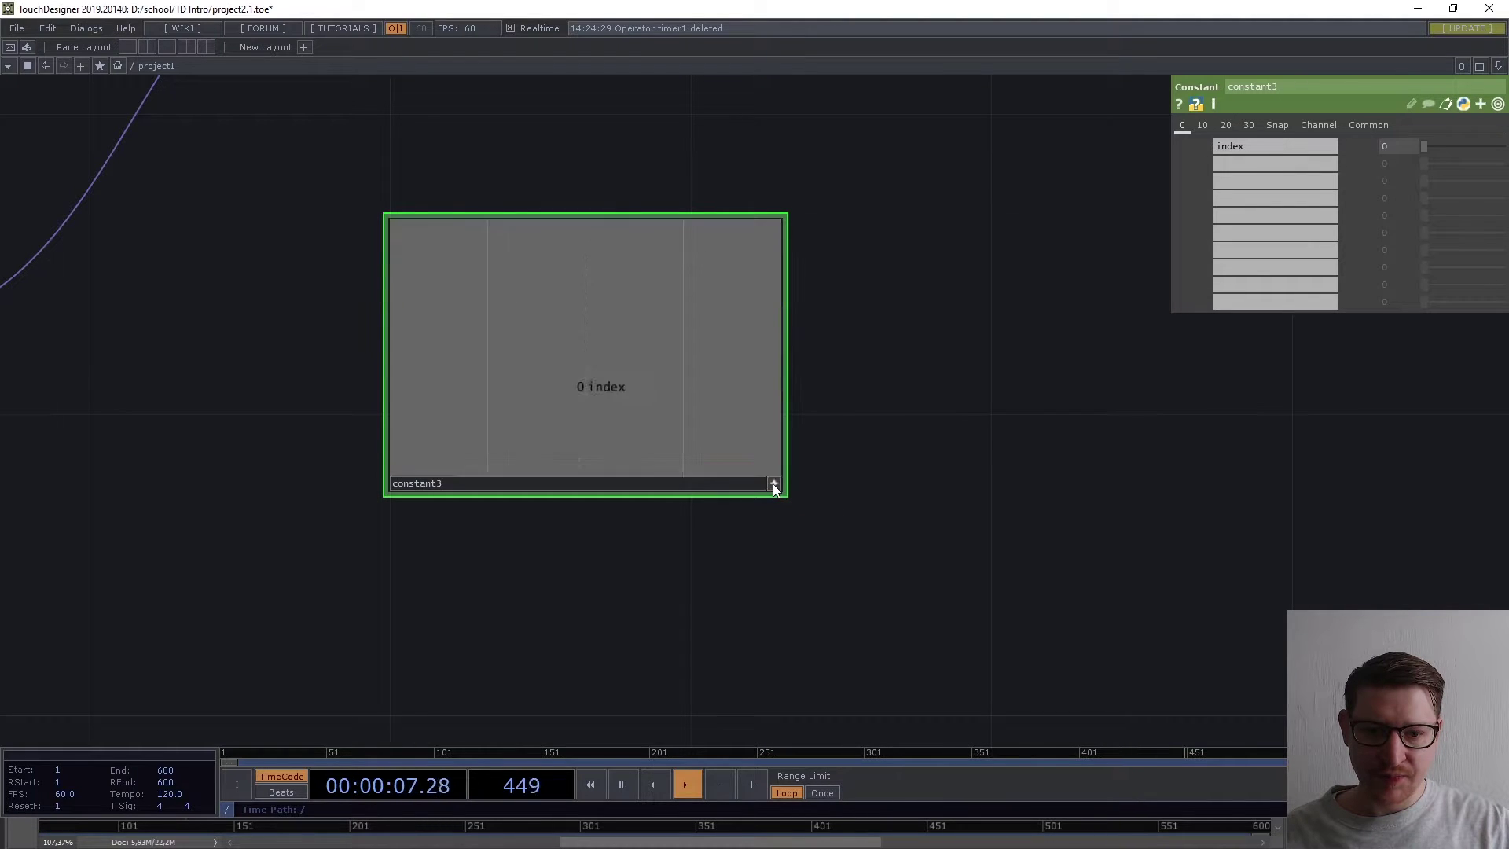
pyautogui.moveTo(797, 487); pyautogui.dragTo(819, 486)
pyautogui.click(794, 483)
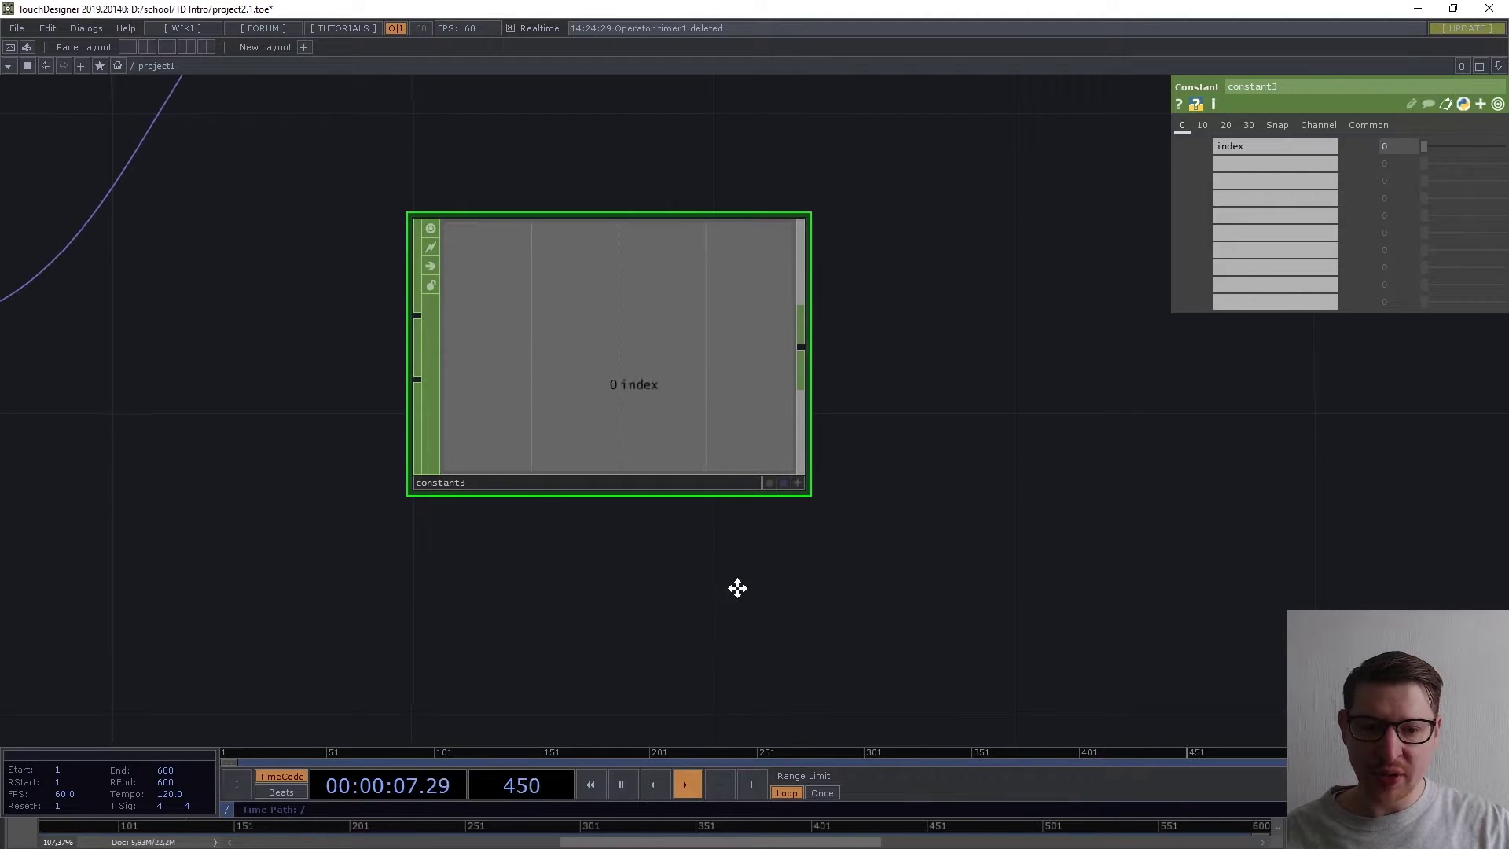
pyautogui.moveTo(736, 588); pyautogui.dragTo(749, 585)
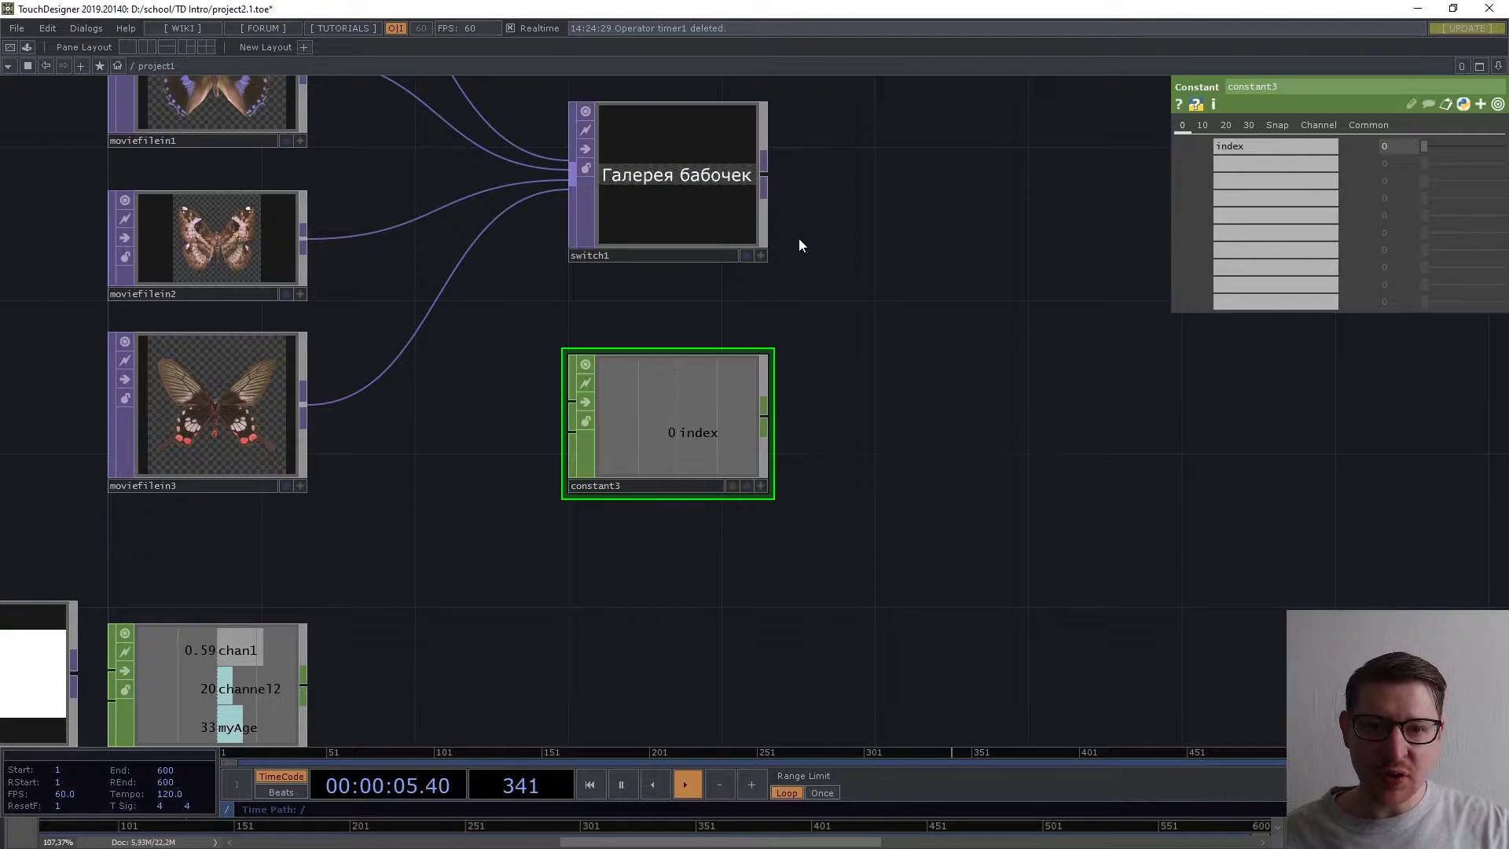
# Toggle the active viewers of the switch1 and constant3 nodes on and off.
pyautogui.click(763, 253)
pyautogui.moveTo(839, 312); pyautogui.dragTo(824, 274)
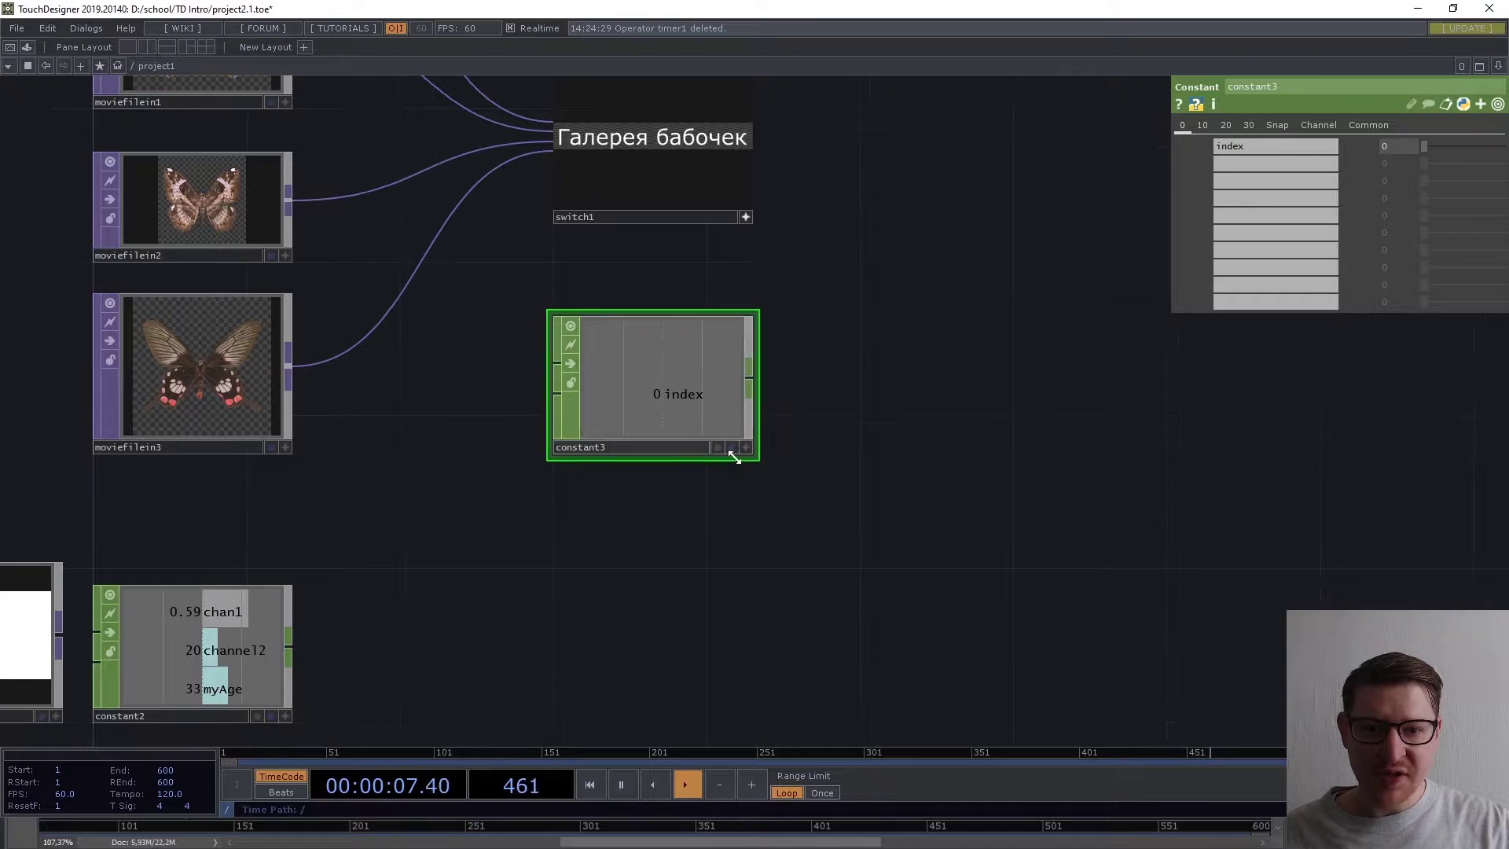
pyautogui.click(746, 217)
pyautogui.click(747, 448)
pyautogui.moveTo(788, 468); pyautogui.dragTo(756, 480)
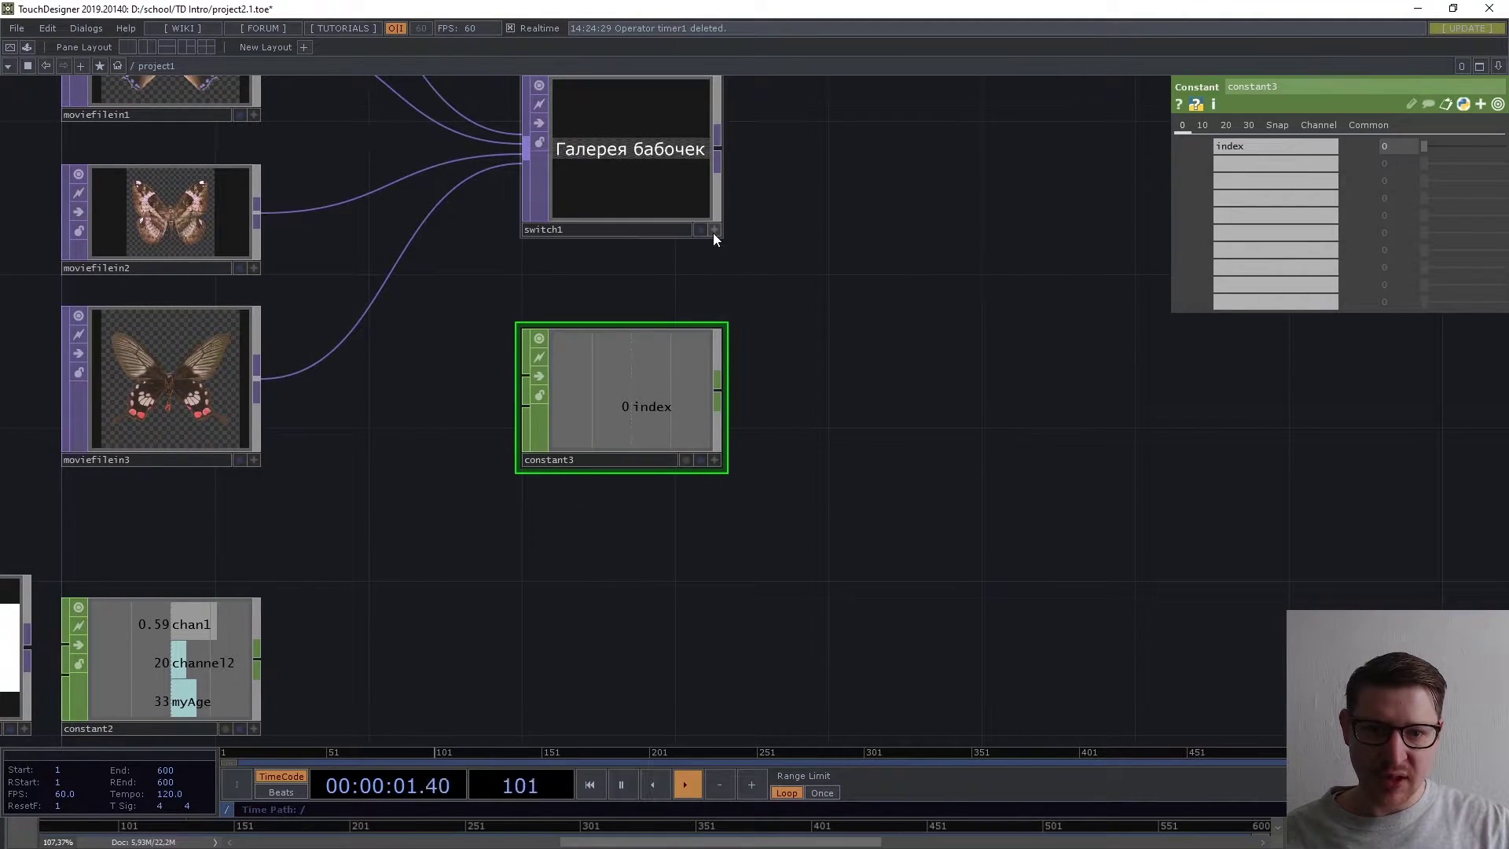
# Try picking up the index channel in constant3's active viewer, toggling the switch1 and constant3 viewers on and back off.
pyautogui.click(714, 231)
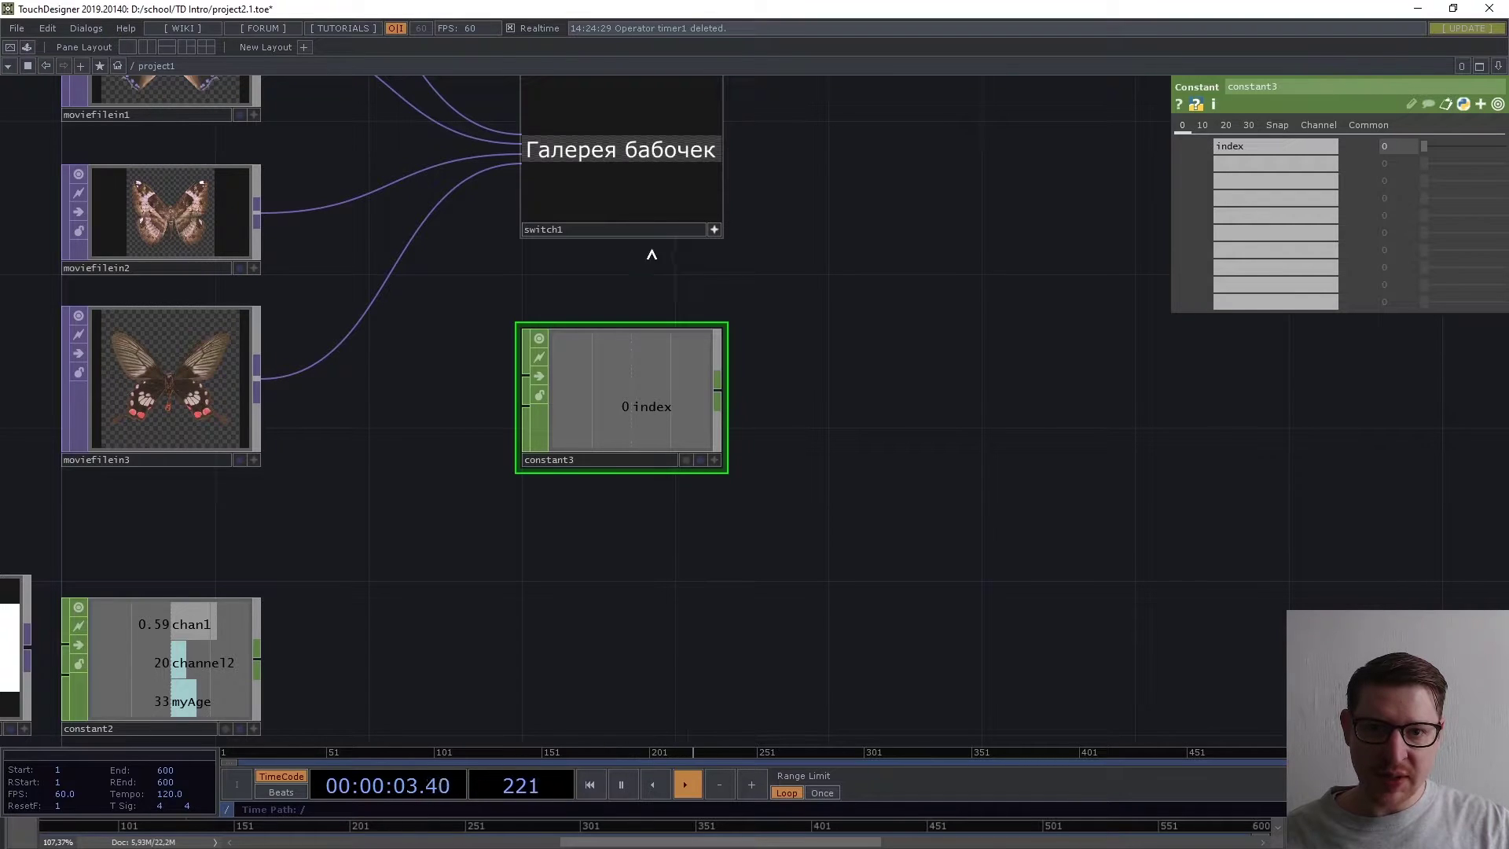
pyautogui.click(714, 460)
pyautogui.click(646, 413)
pyautogui.moveTo(642, 412); pyautogui.dragTo(711, 457)
pyautogui.click(714, 459)
pyautogui.click(713, 230)
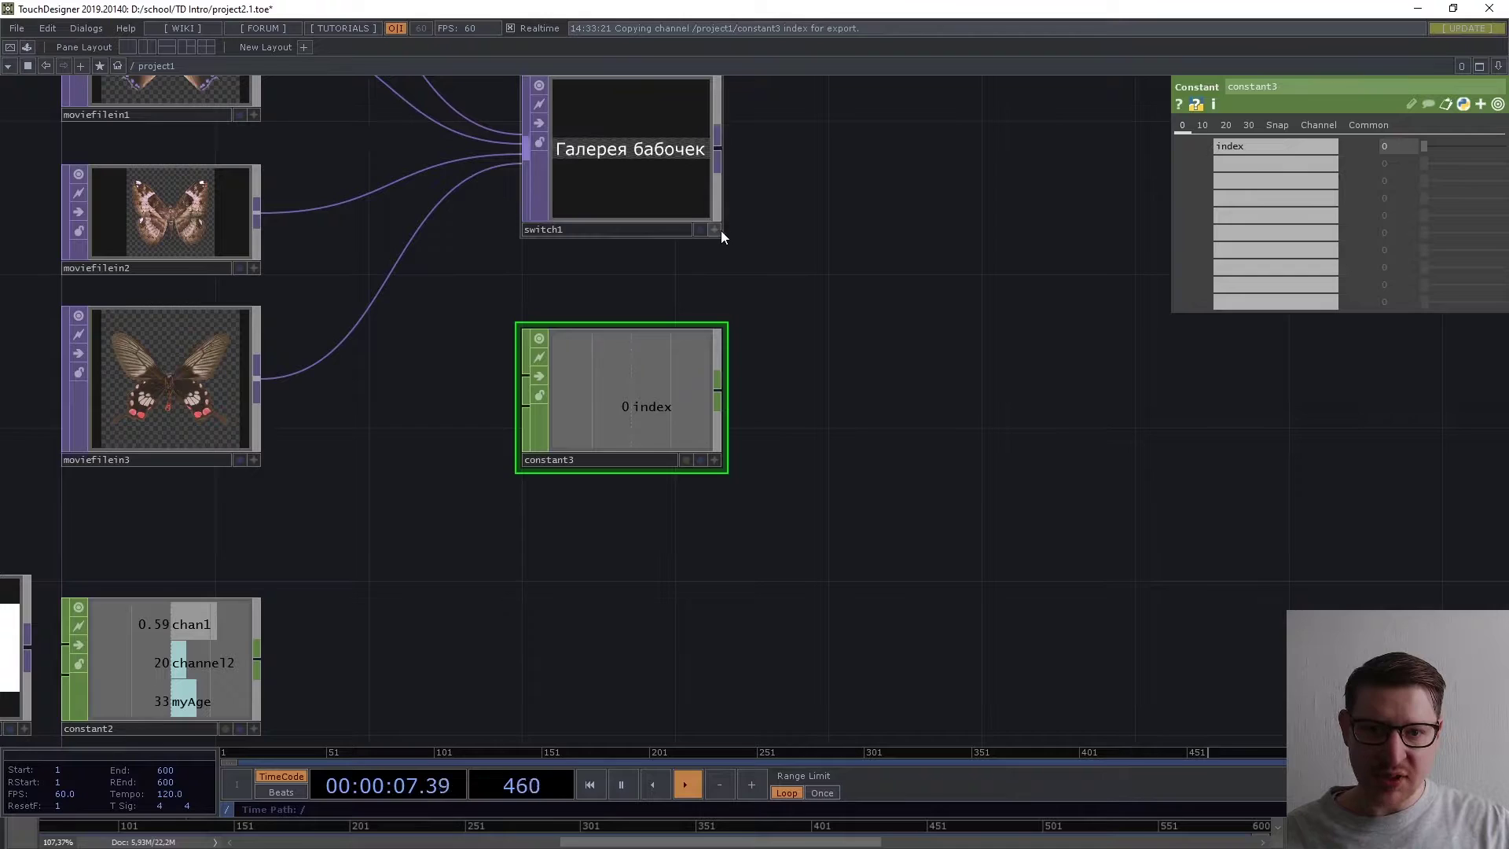
# Compare the parameters of the switch1 TOP and the constant3 CHOP by selecting each node in turn.
pyautogui.moveTo(752, 213); pyautogui.dragTo(808, 353)
pyautogui.click(701, 289)
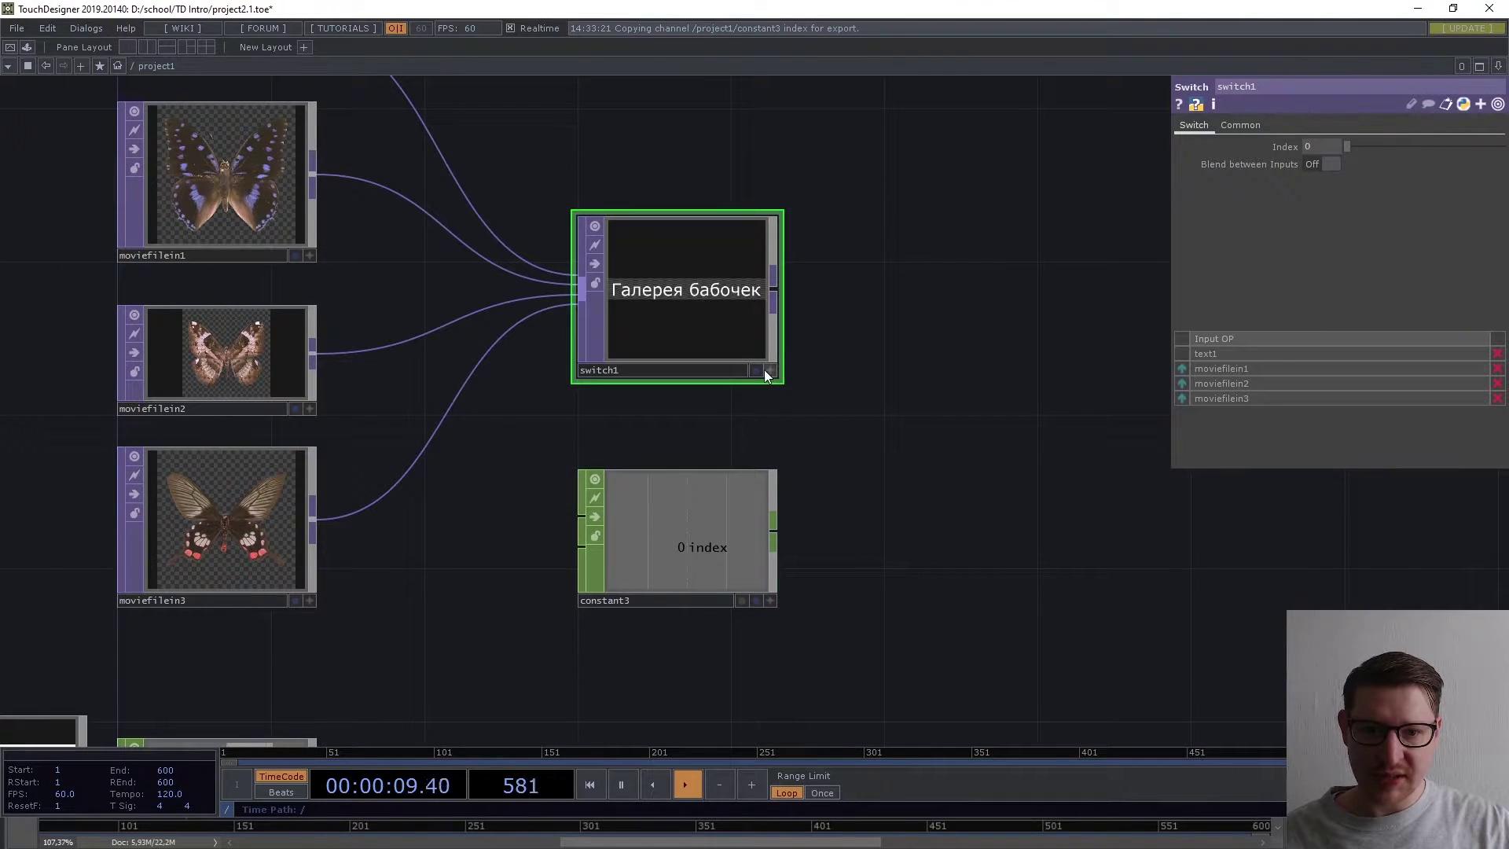
pyautogui.click(737, 463)
pyautogui.click(734, 259)
pyautogui.click(710, 503)
pyautogui.click(755, 302)
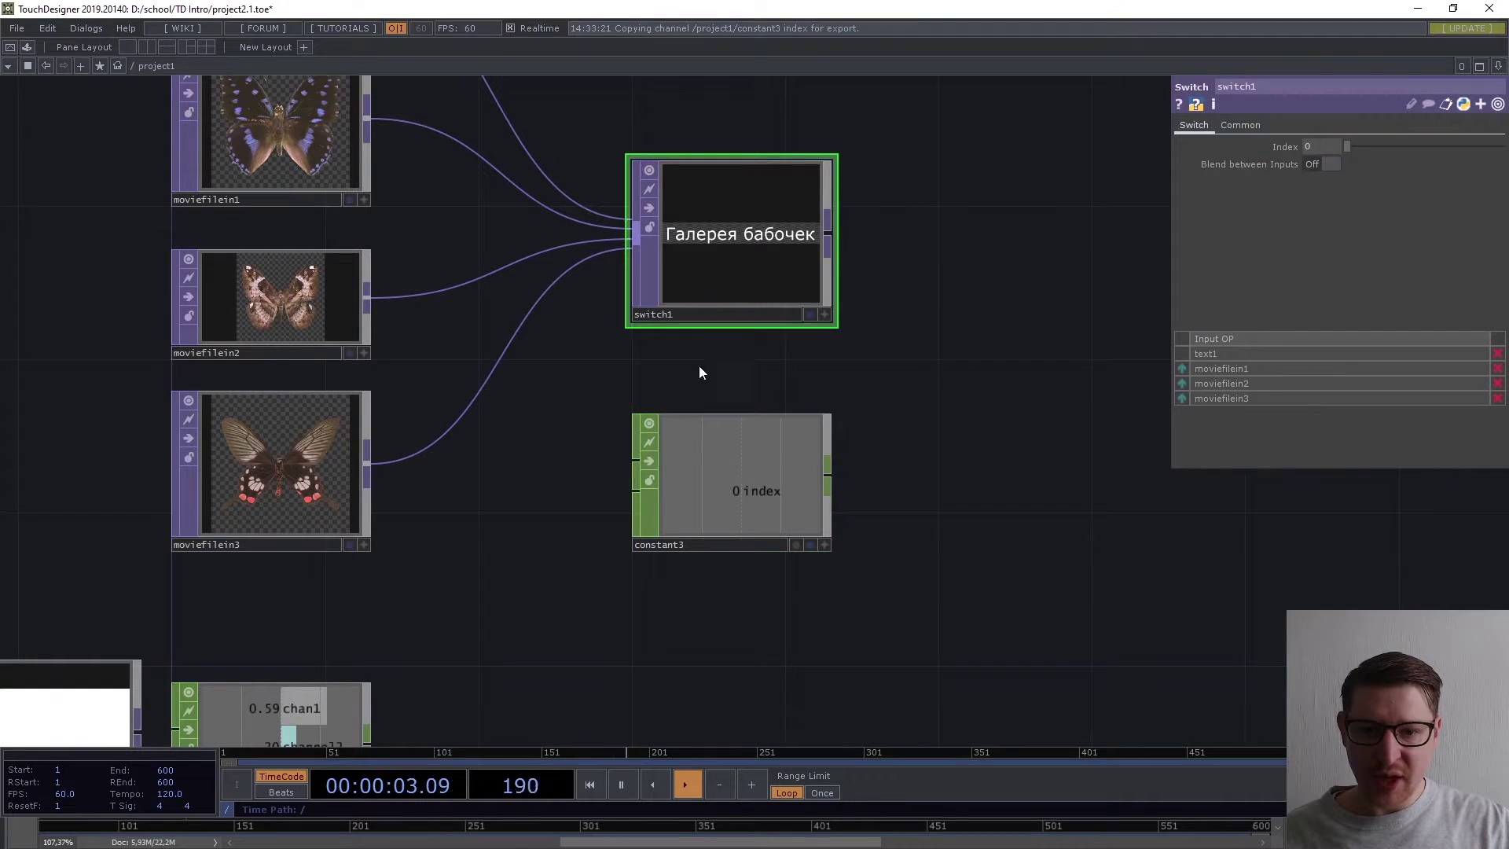
pyautogui.click(674, 466)
pyautogui.click(739, 250)
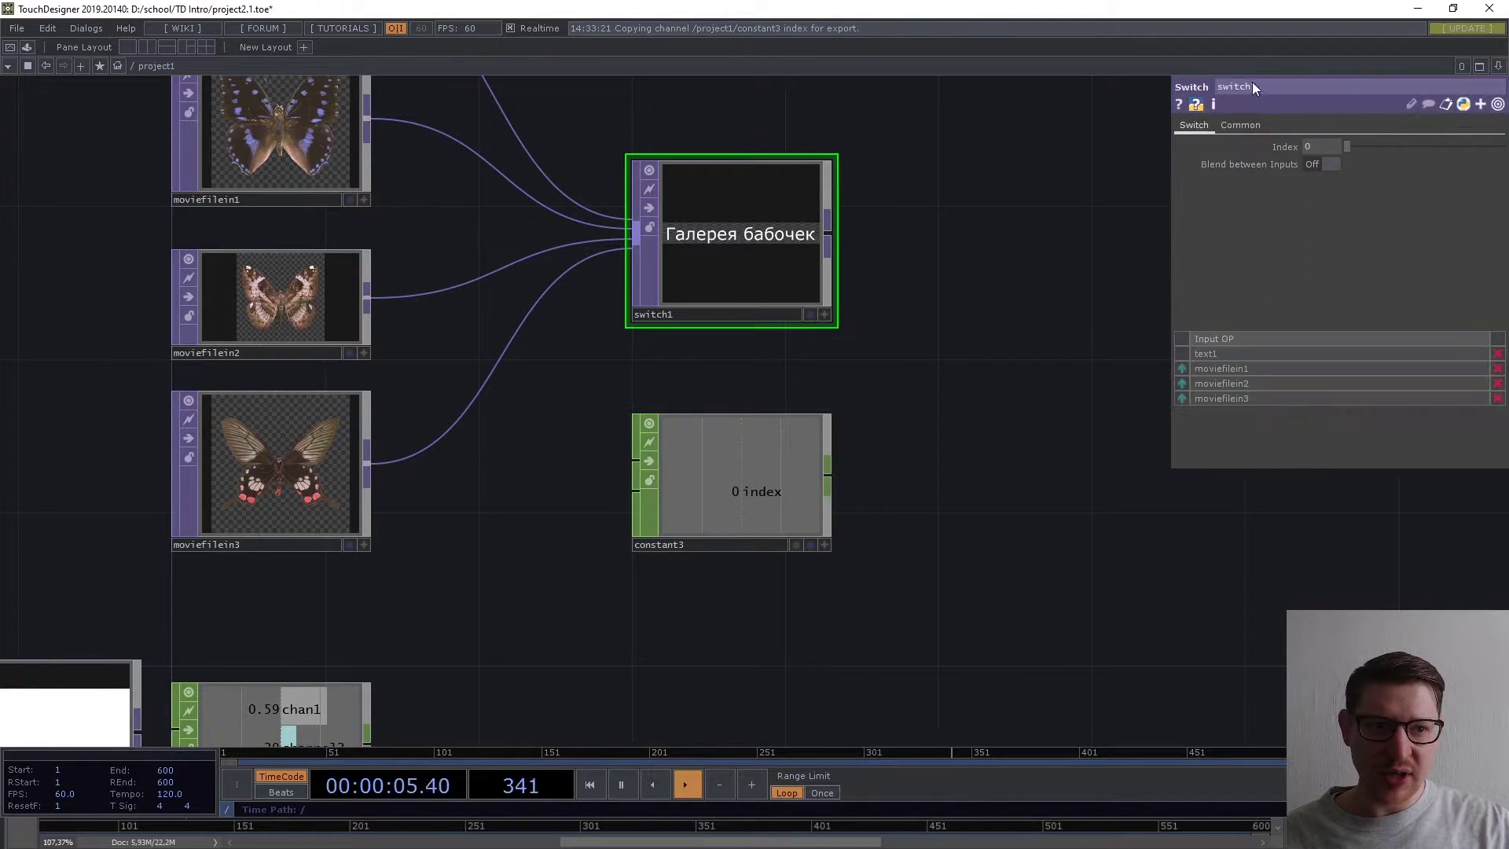
pyautogui.click(729, 491)
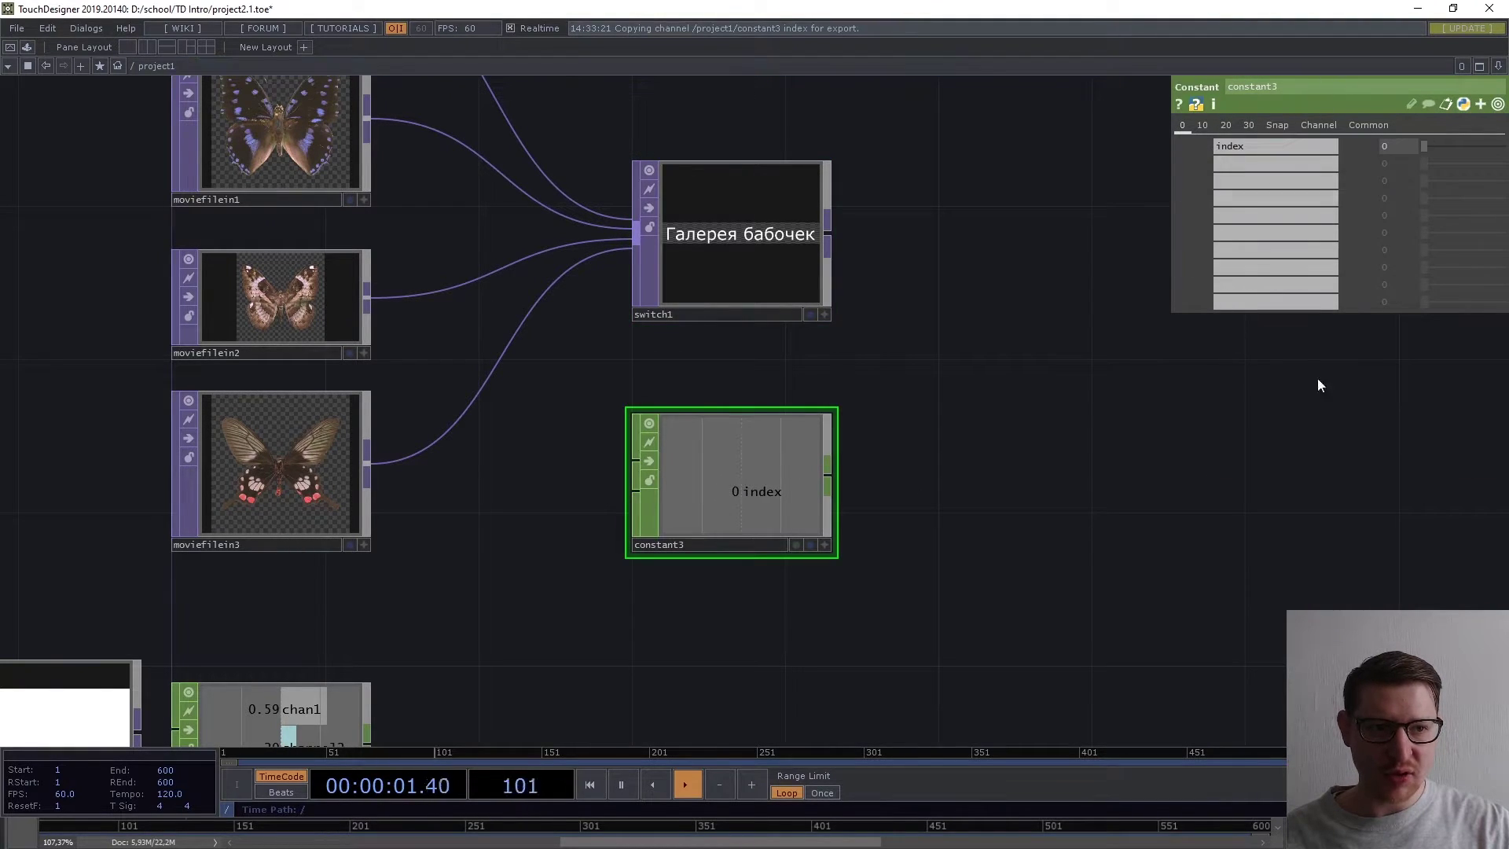
pyautogui.moveTo(733, 484)
pyautogui.mouseDown()
pyautogui.moveTo(1051, 513)
pyautogui.moveTo(836, 466)
pyautogui.moveTo(704, 567)
pyautogui.moveTo(957, 239)
pyautogui.moveTo(950, 573)
pyautogui.moveTo(717, 464)
pyautogui.mouseUp()
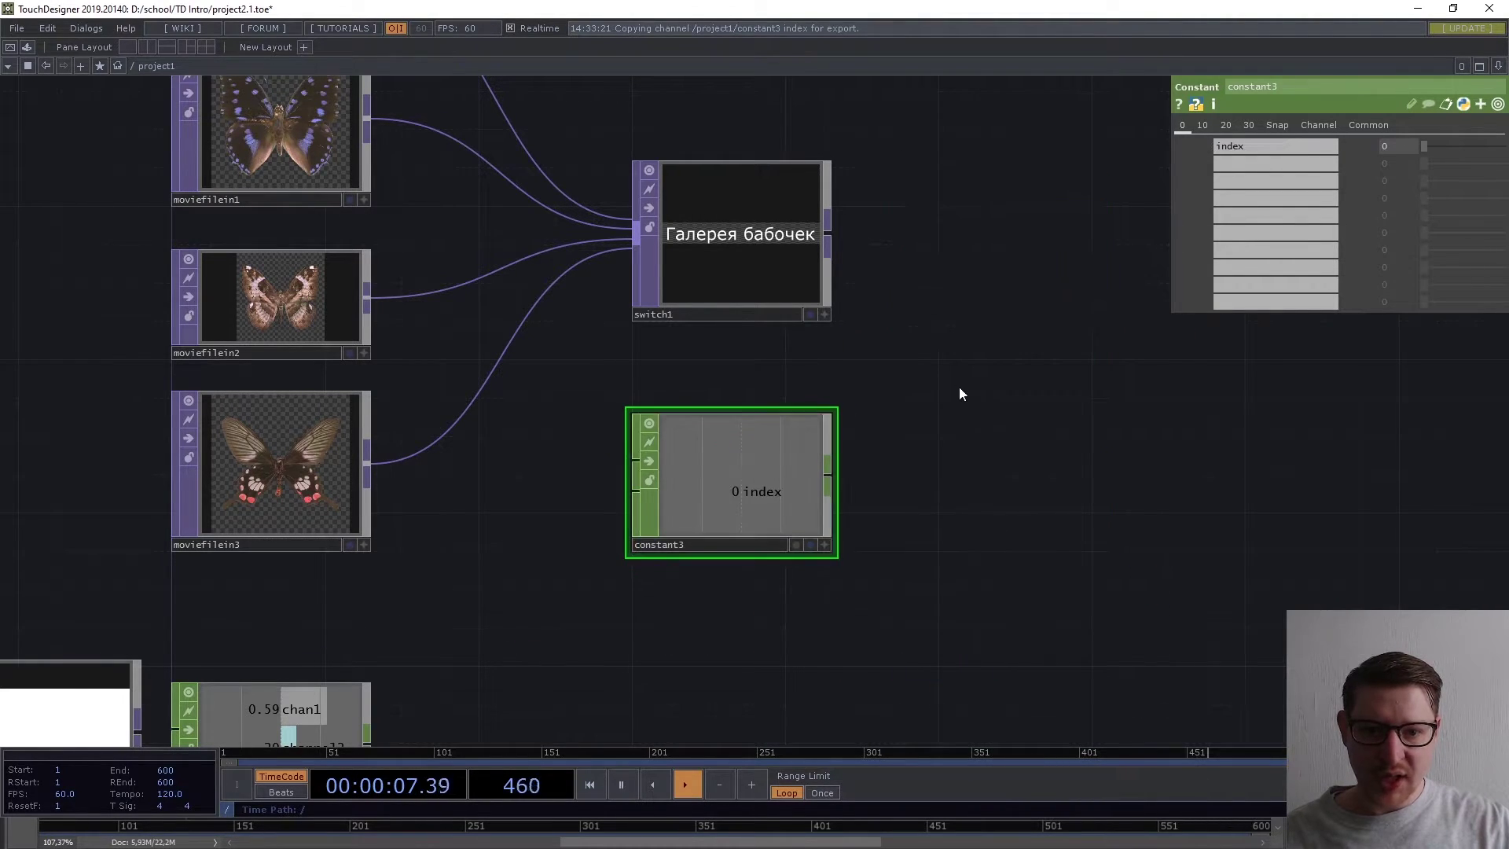
# Make the viewer of constant3 active and pick up its index channel for export.
pyautogui.click(840, 553)
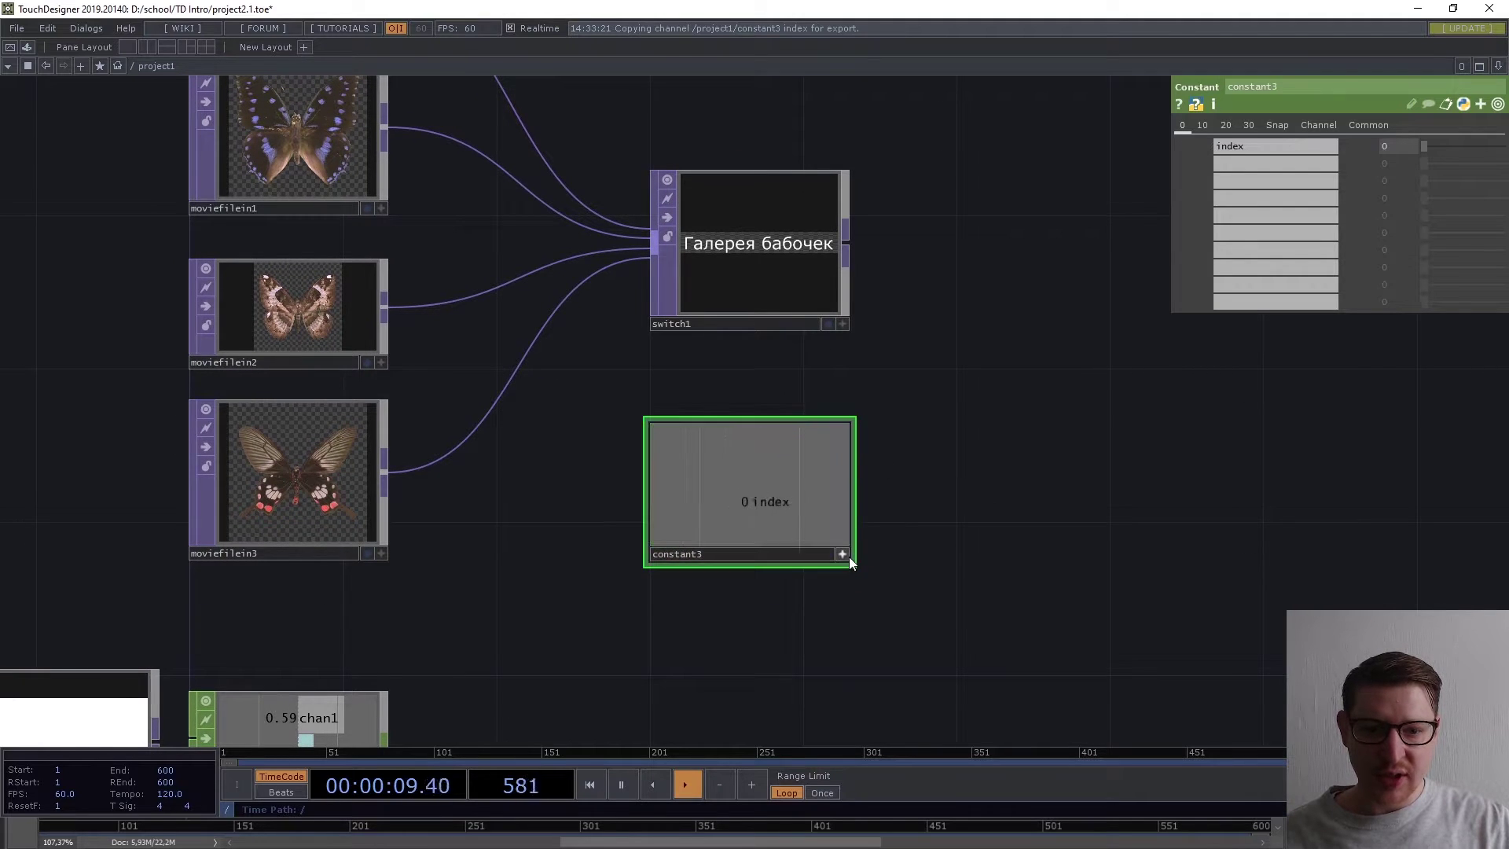
pyautogui.moveTo(764, 503); pyautogui.dragTo(921, 436)
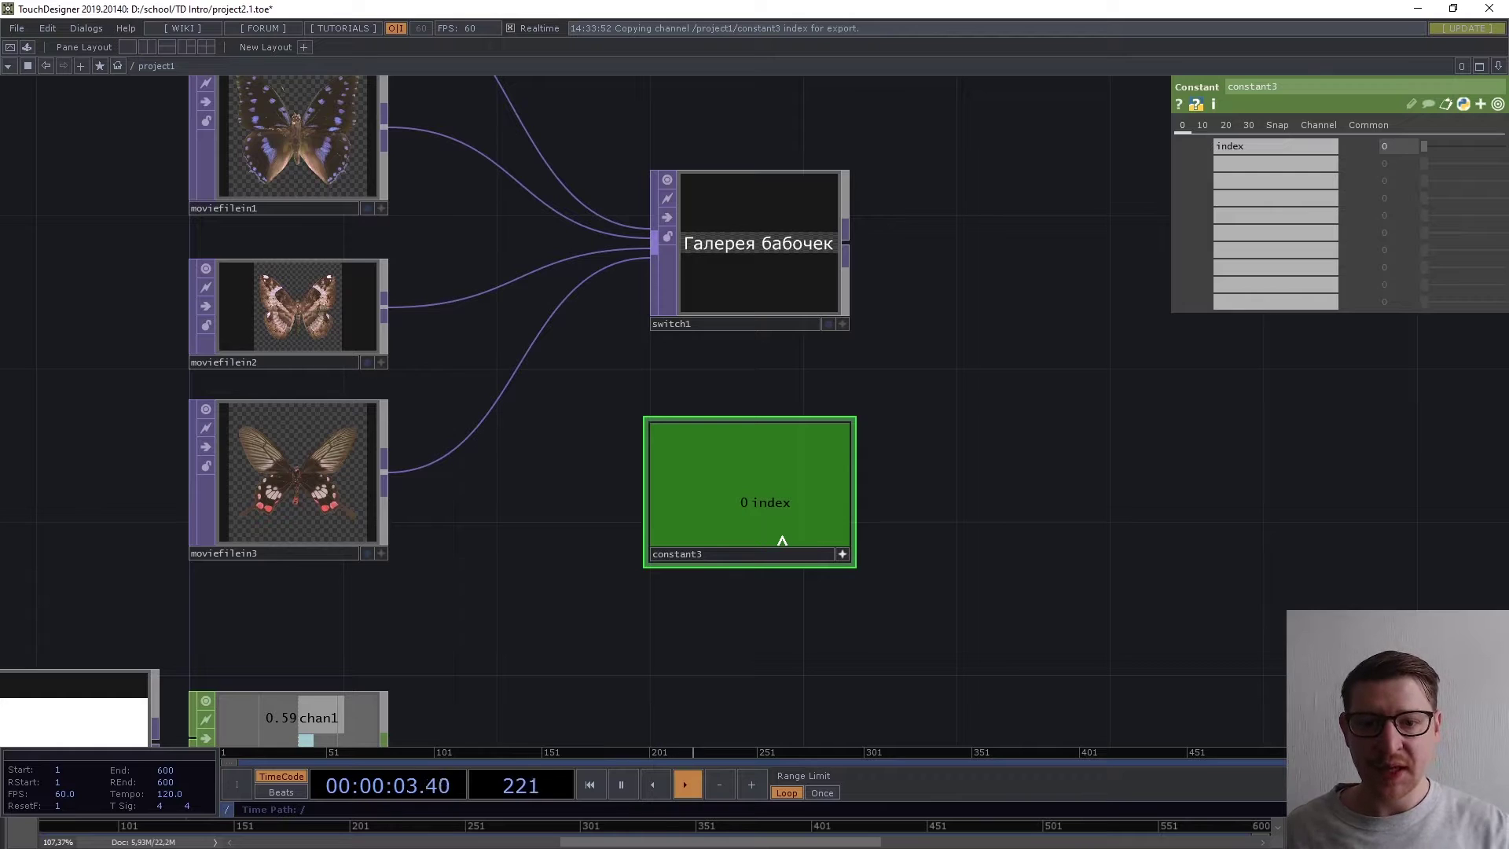
pyautogui.moveTo(1007, 398); pyautogui.dragTo(896, 433)
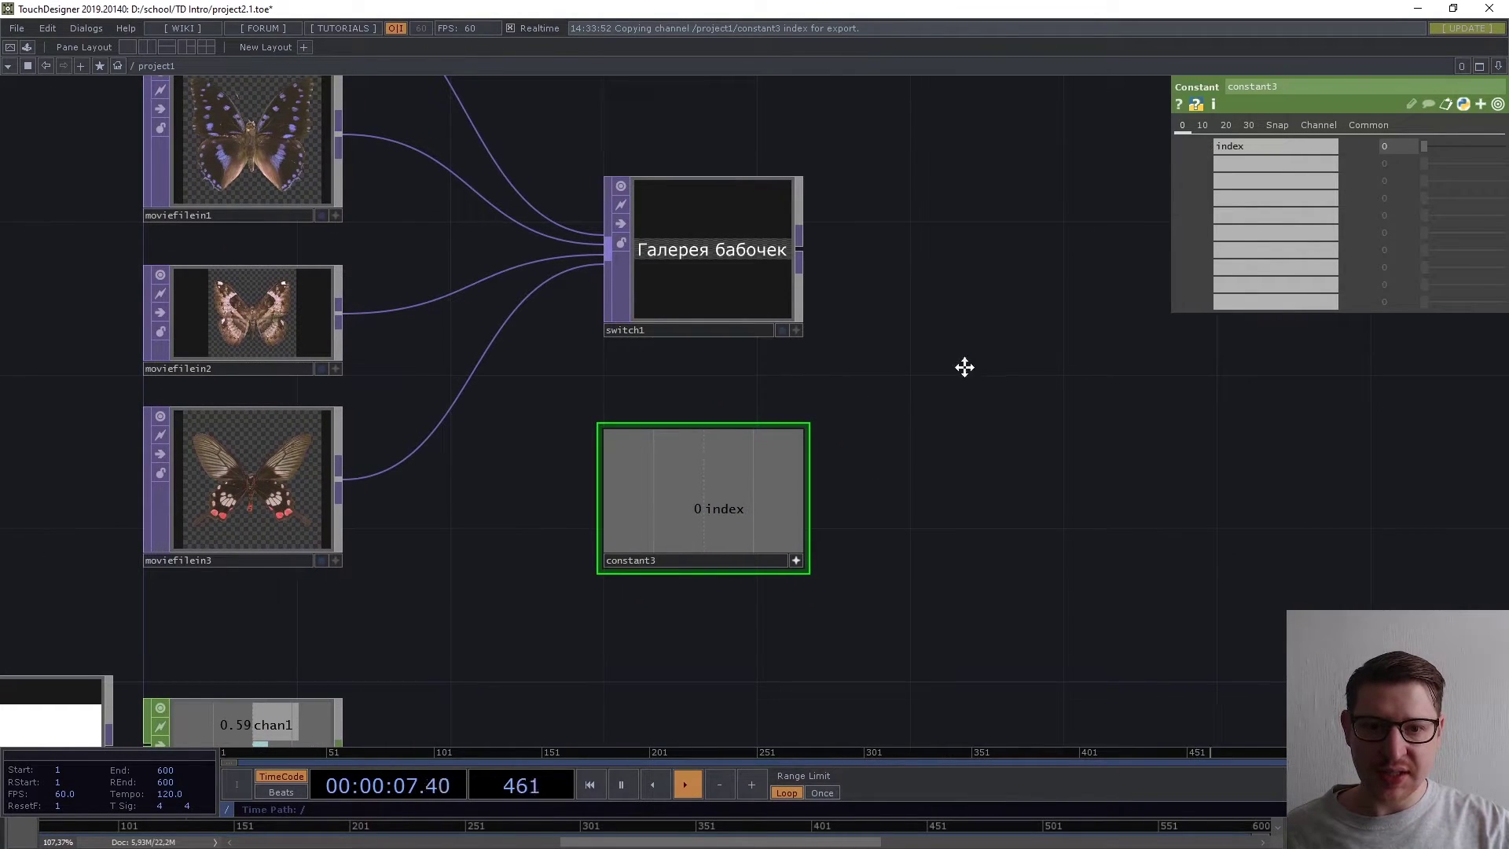
pyautogui.moveTo(969, 368); pyautogui.dragTo(944, 365)
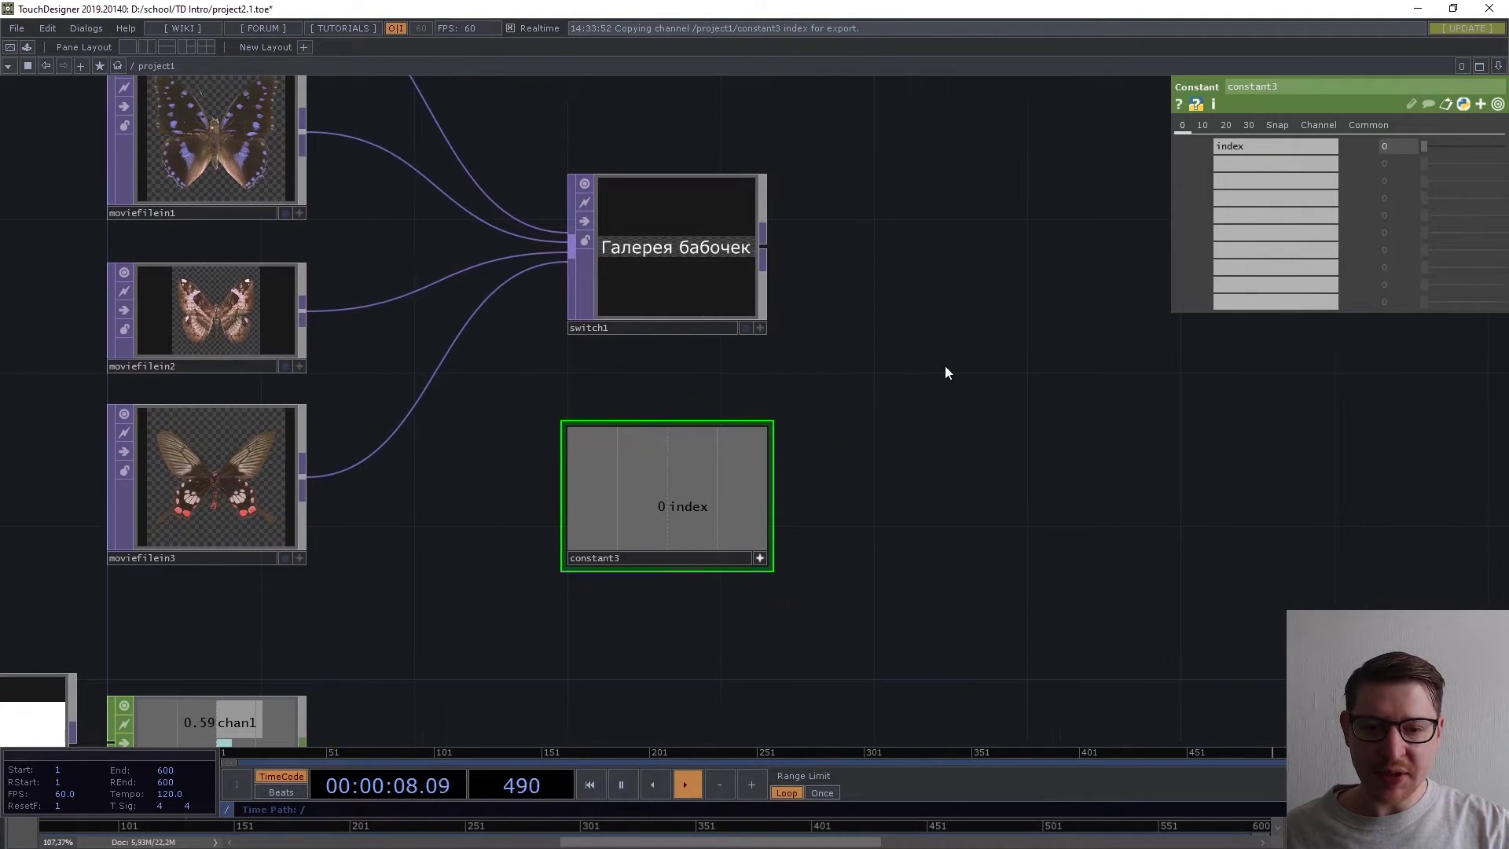
# Export constant3's index channel to the Index parameter of switch1 using Export CHOP, and make constant3's viewer inactive.
pyautogui.click(760, 558)
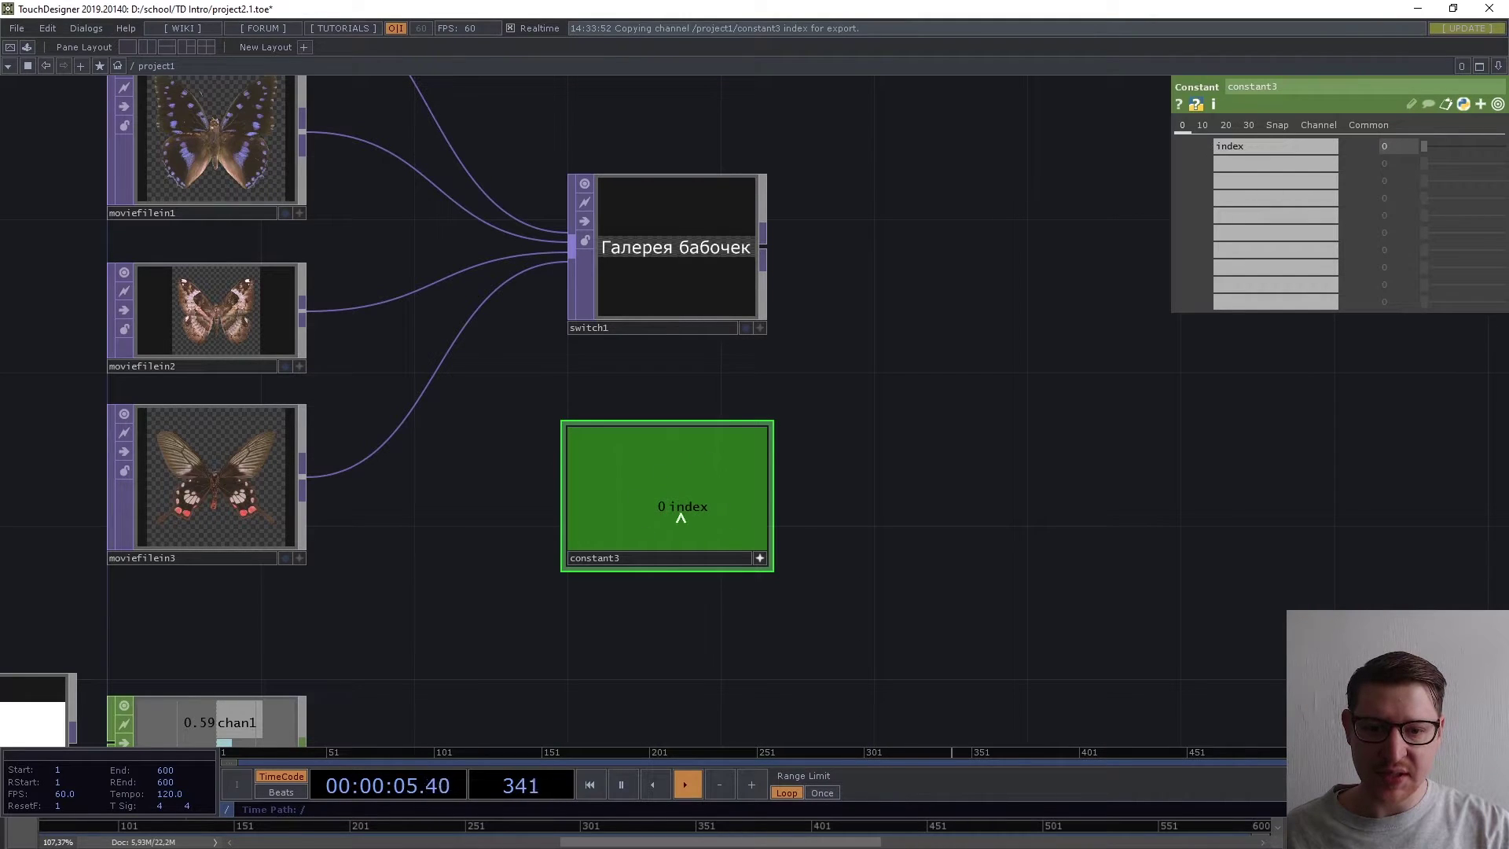
pyautogui.moveTo(894, 415); pyautogui.dragTo(886, 432)
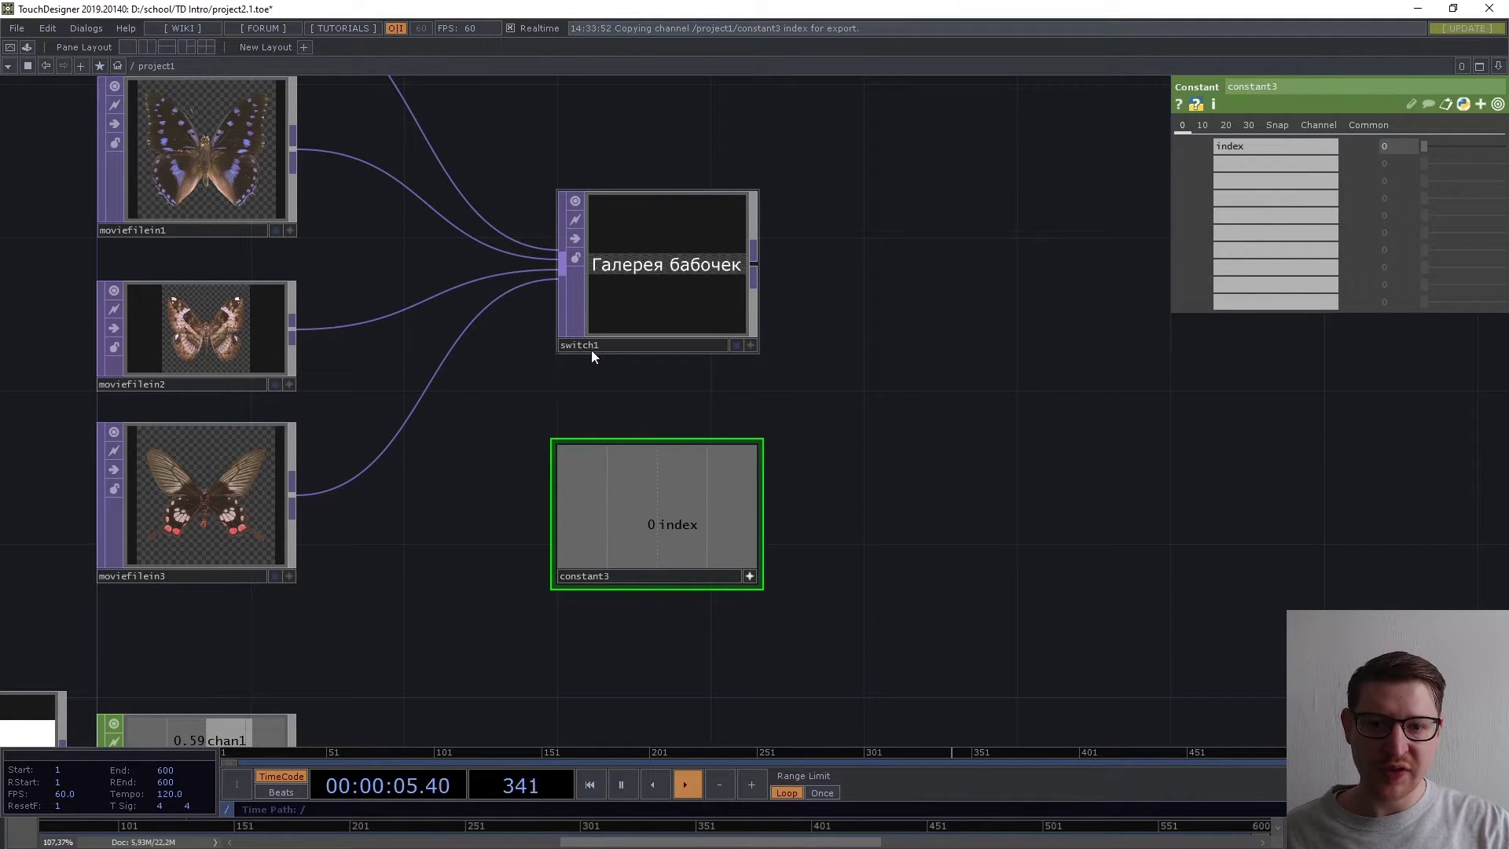
pyautogui.click(662, 271)
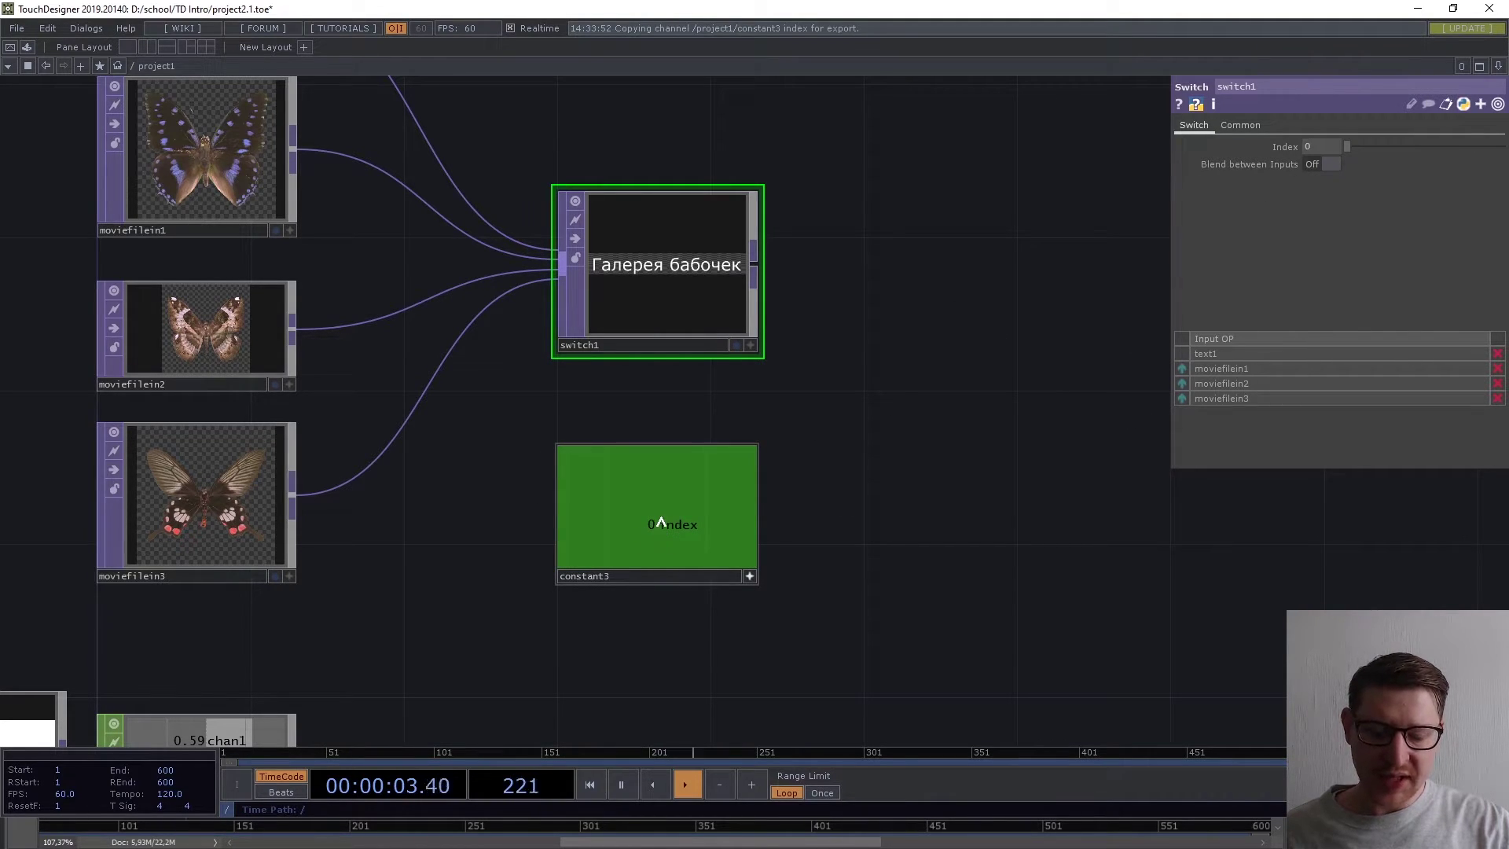
pyautogui.moveTo(655, 531); pyautogui.dragTo(645, 525)
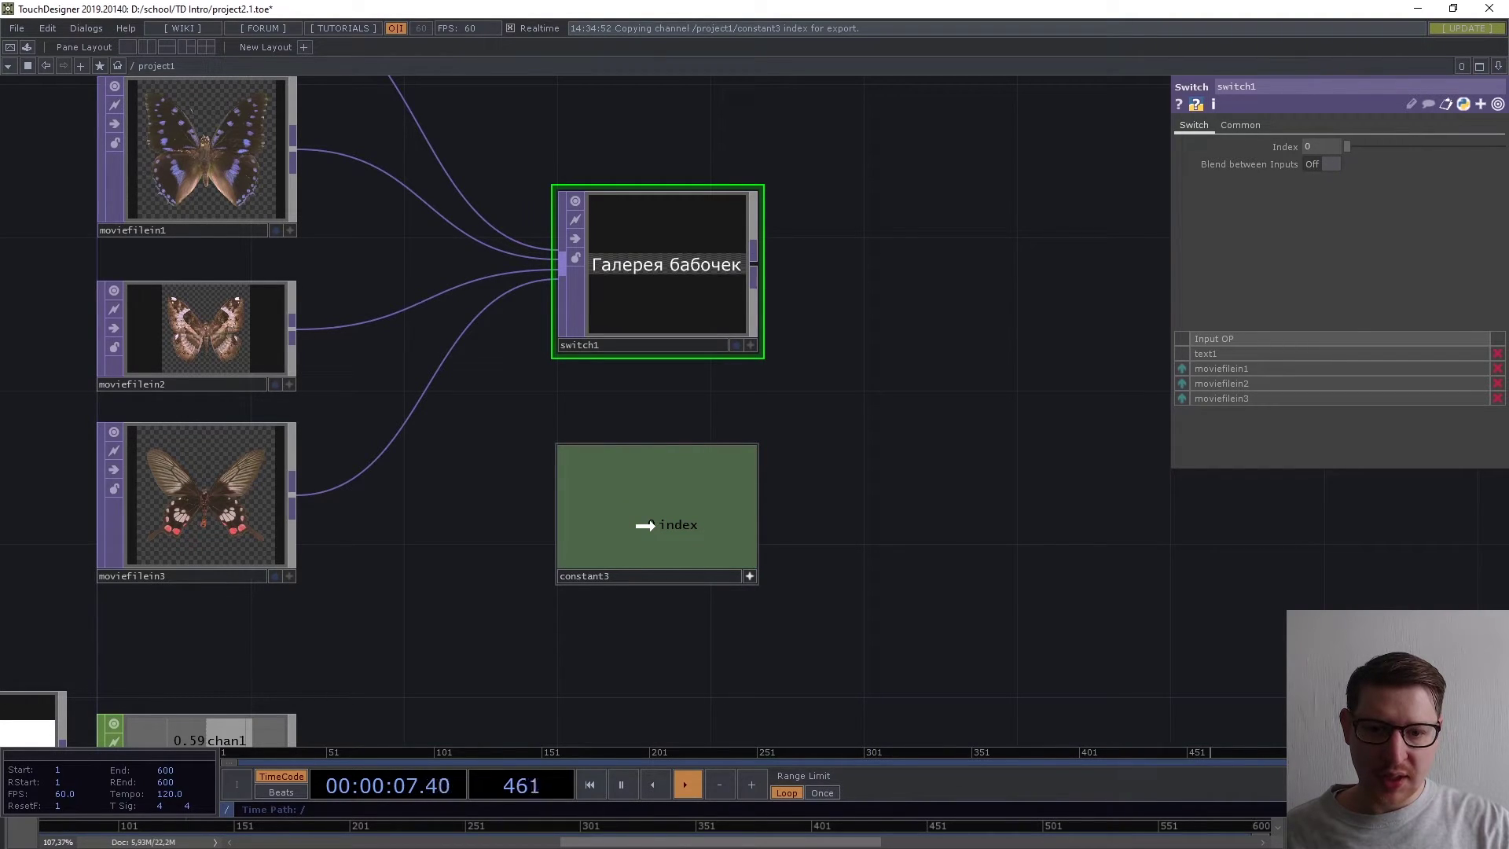
pyautogui.moveTo(645, 525); pyautogui.dragTo(1262, 148)
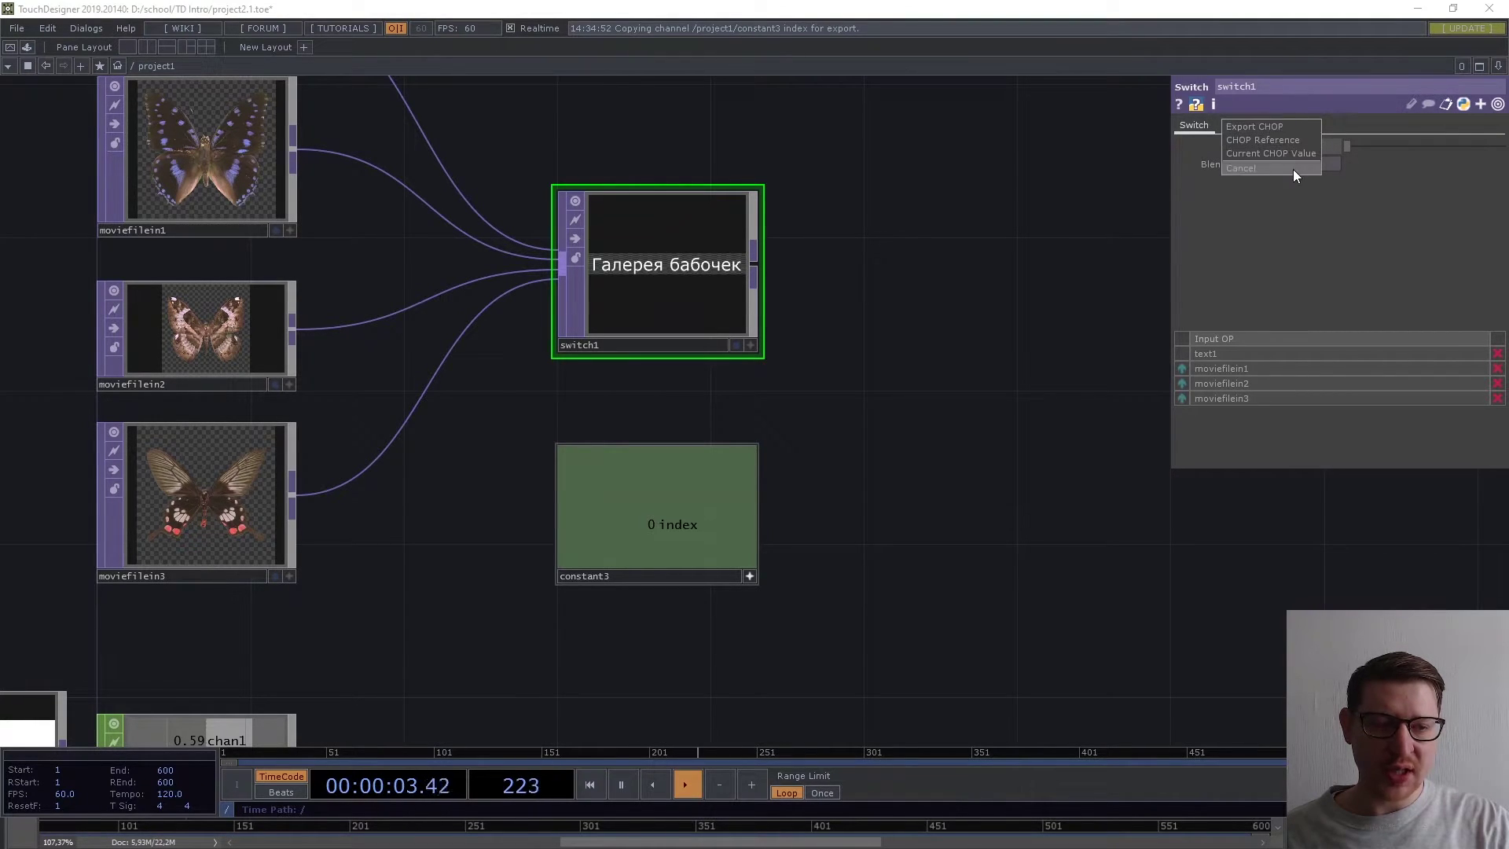
pyautogui.click(1245, 126)
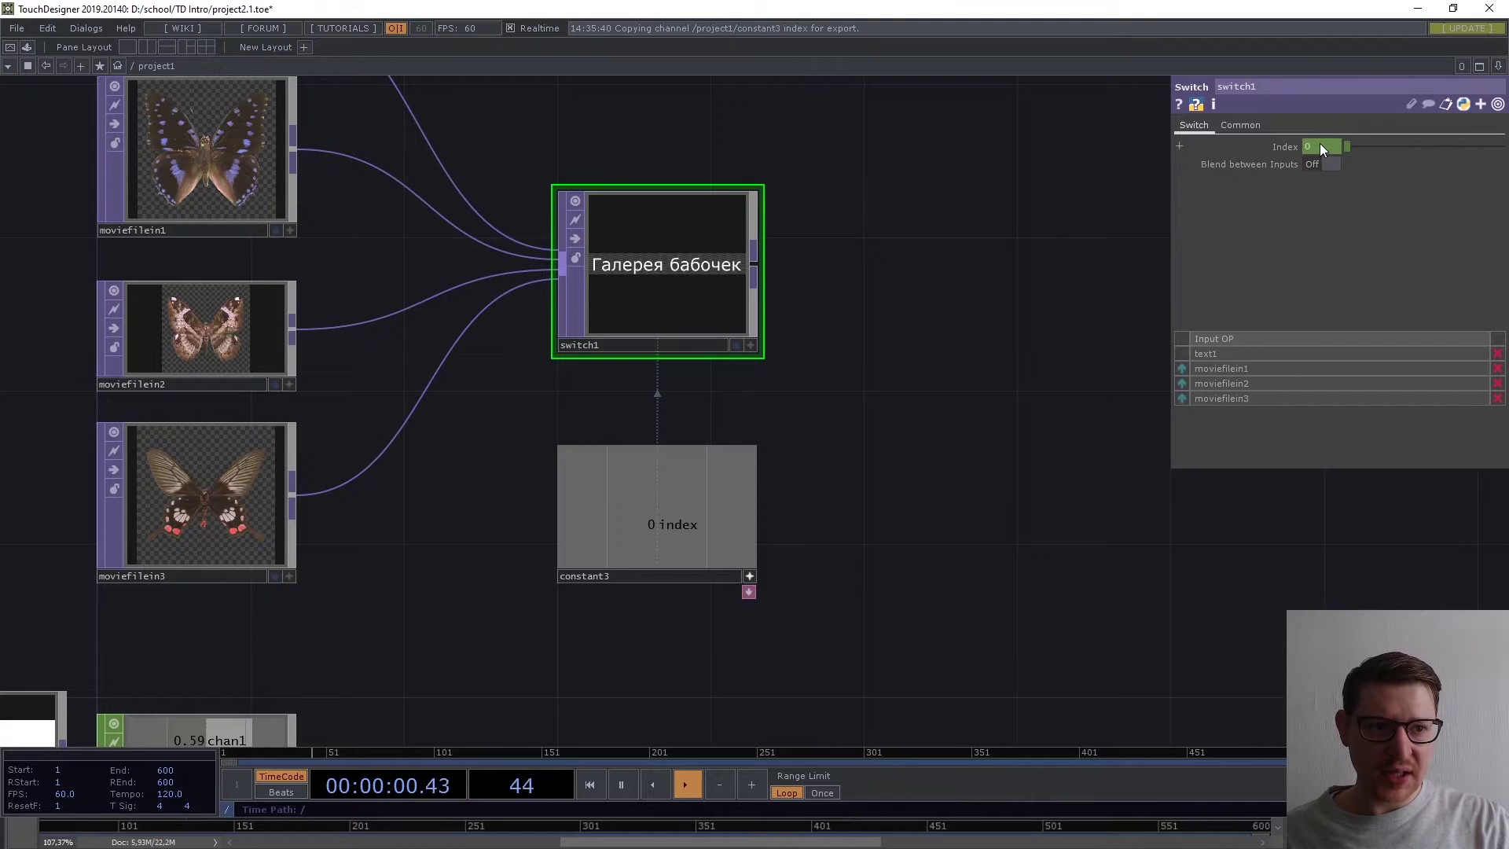
pyautogui.moveTo(906, 578); pyautogui.dragTo(944, 561)
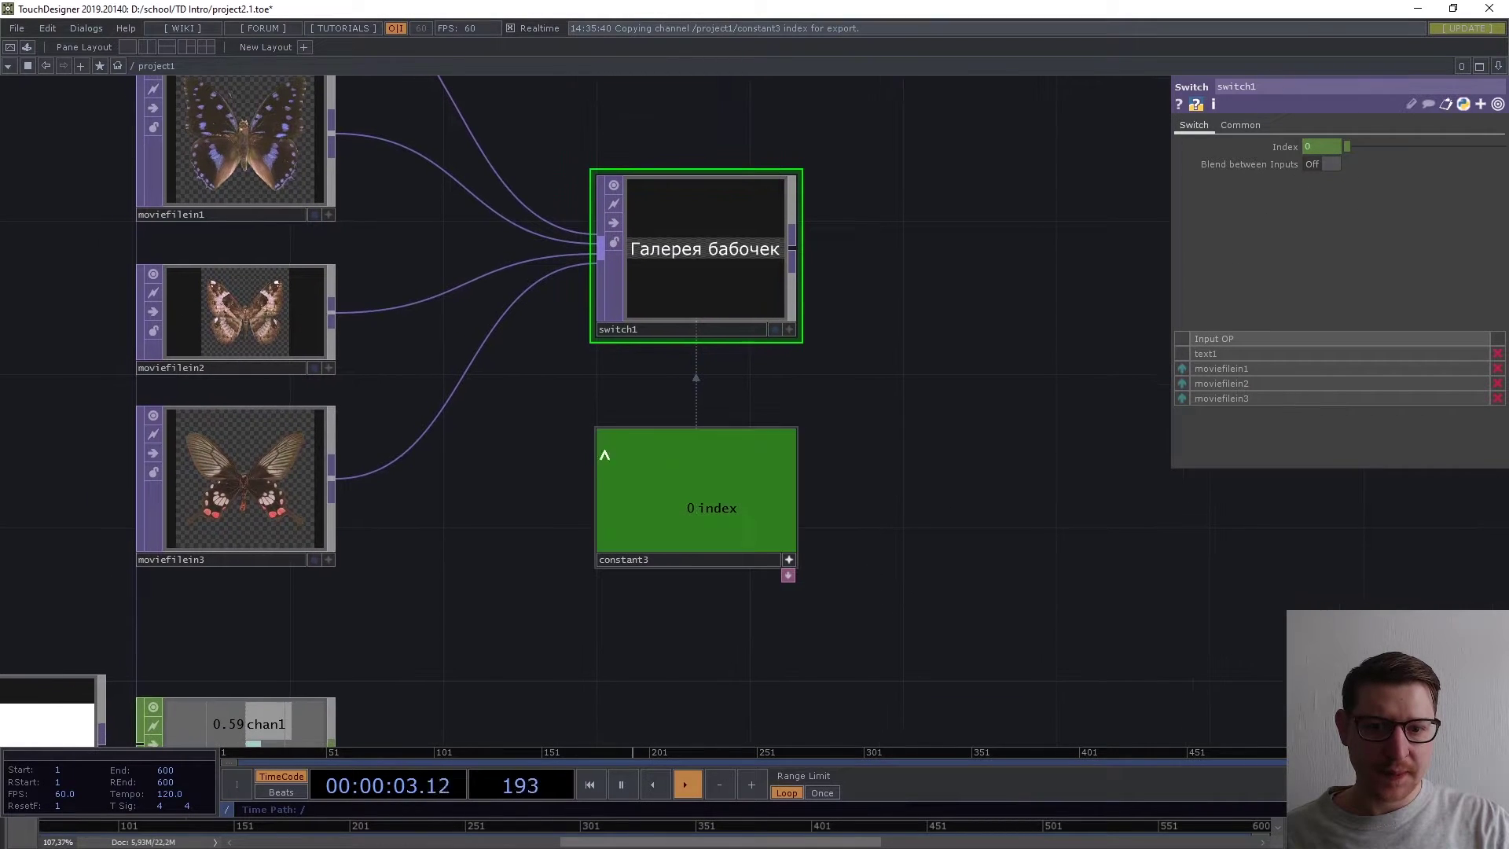
pyautogui.click(789, 559)
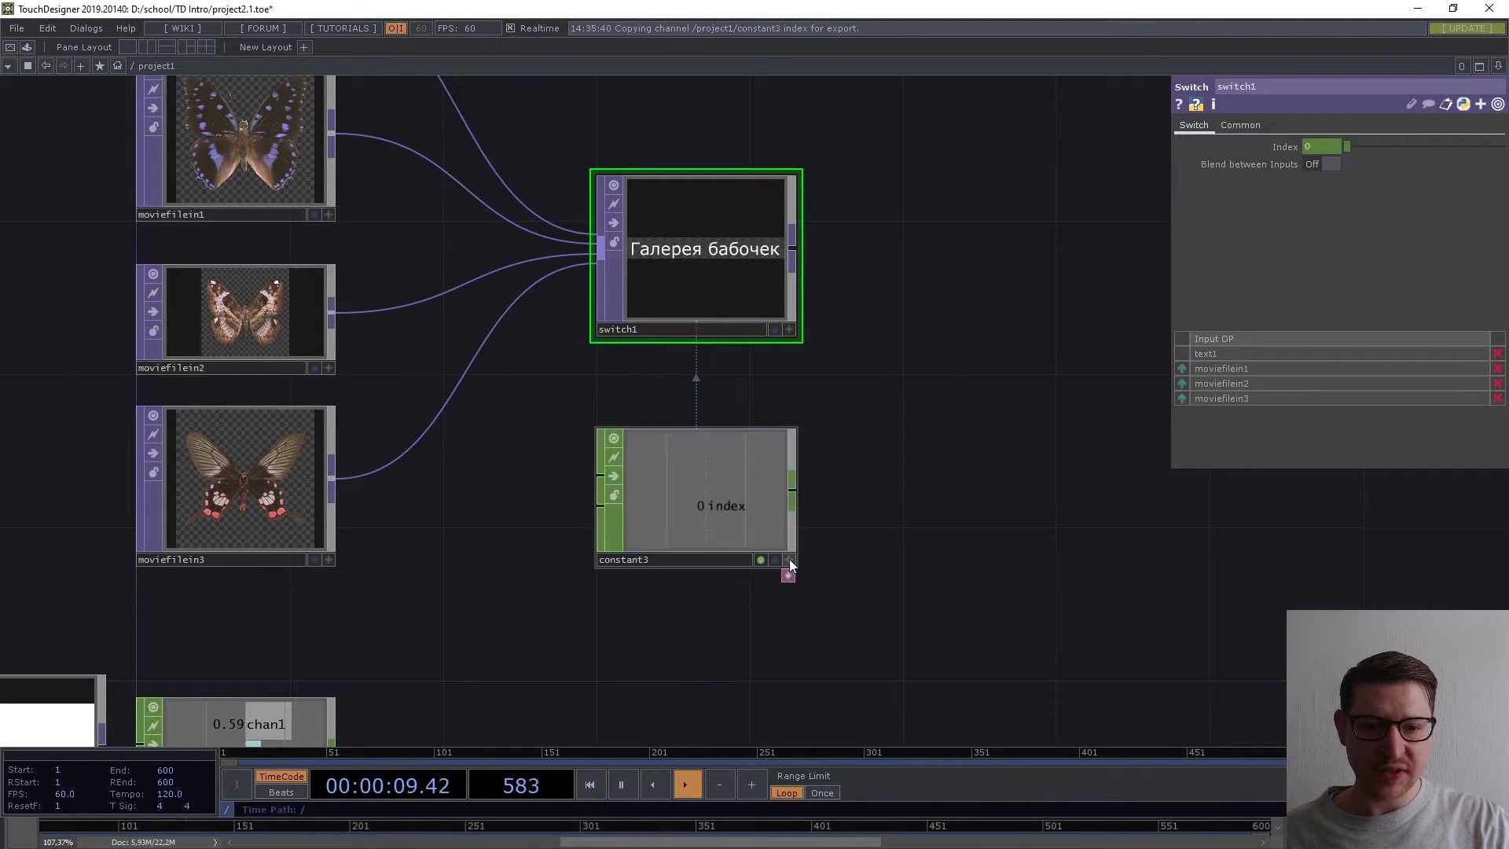
# Inspect both ends of the export by selecting constant3, switch1 and constant3 again to view their parameters.
pyautogui.click(712, 504)
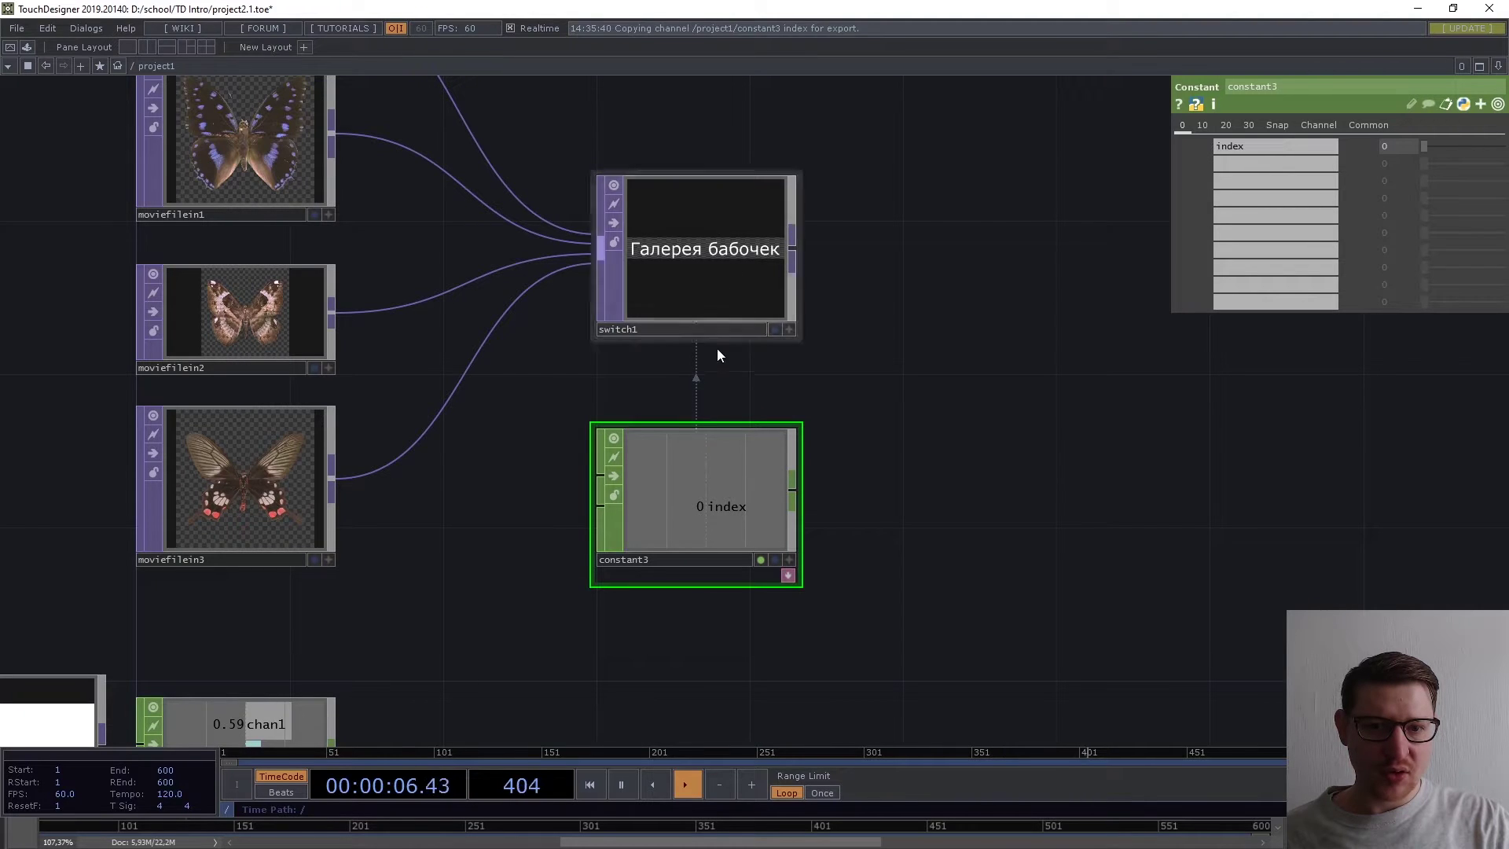
pyautogui.click(698, 262)
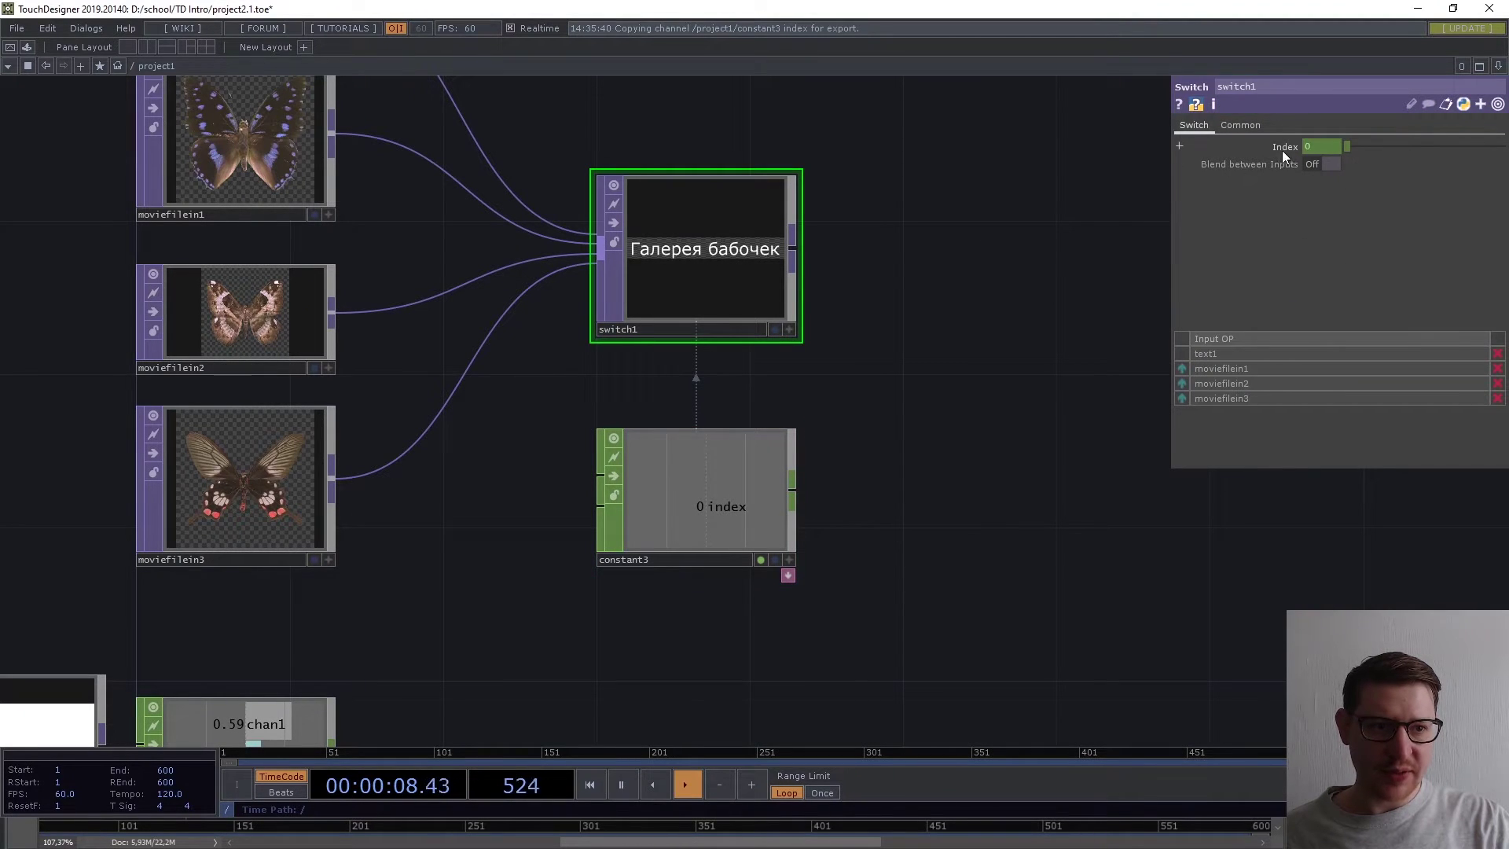
pyautogui.click(712, 510)
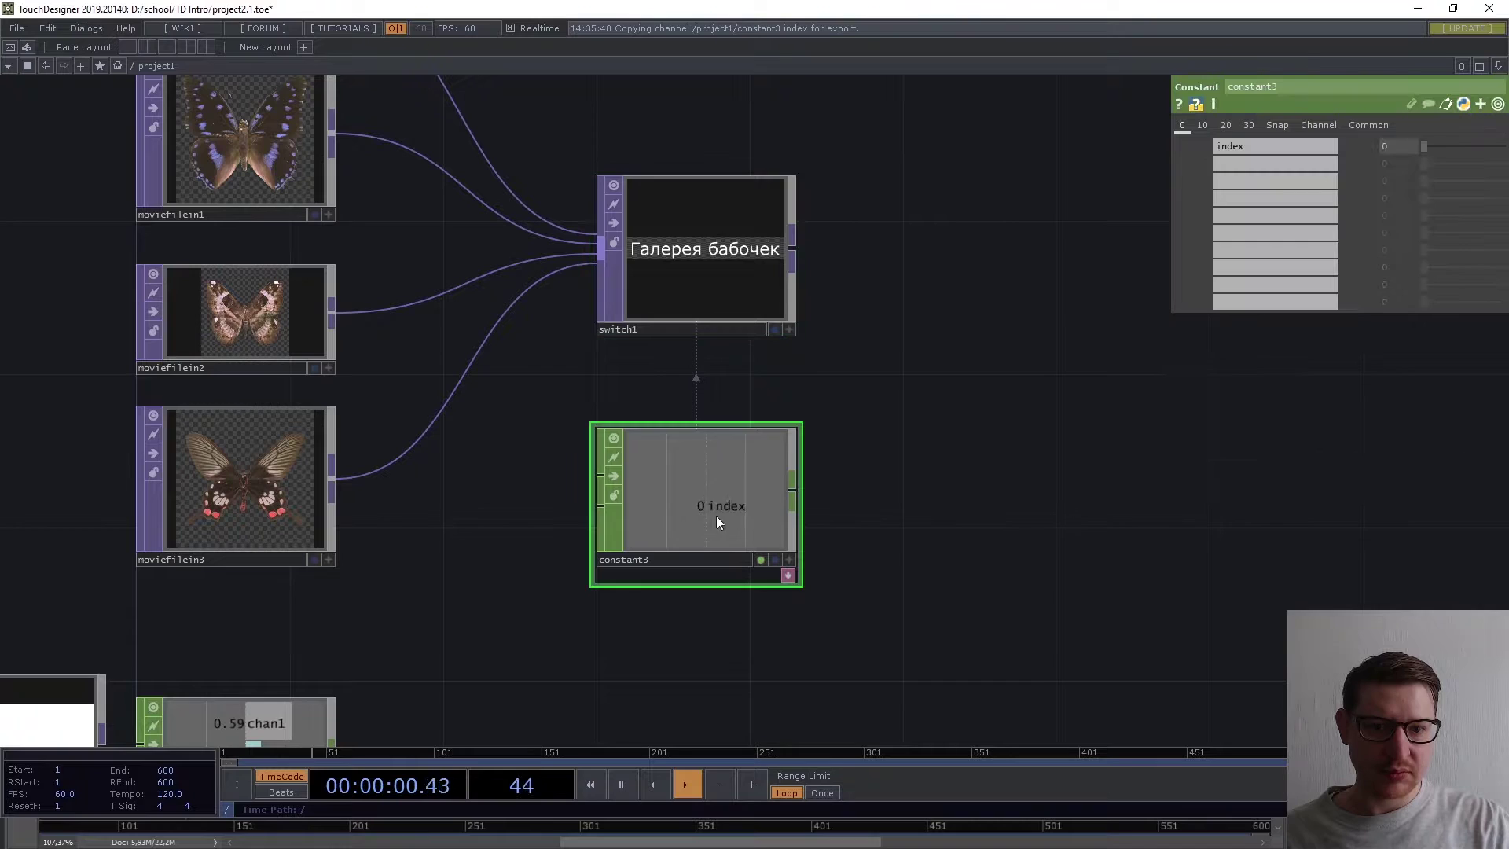
# Rearrange the linked nodes so that switch1 sits directly above constant3 with a wider gap between them.
pyautogui.moveTo(733, 326); pyautogui.dragTo(886, 212)
pyautogui.moveTo(695, 437); pyautogui.dragTo(733, 513)
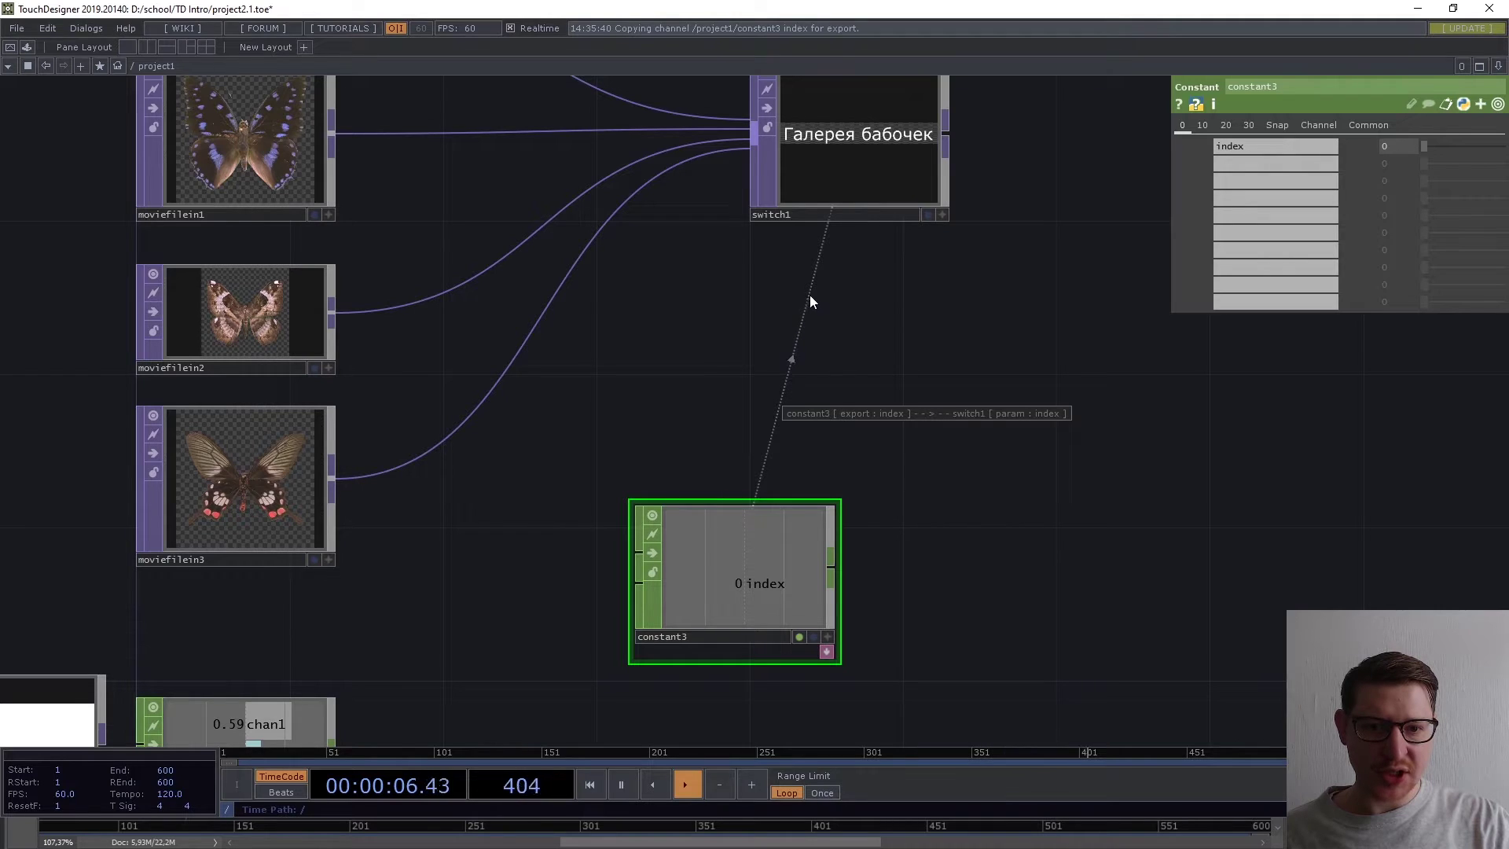
pyautogui.moveTo(833, 214); pyautogui.dragTo(701, 235)
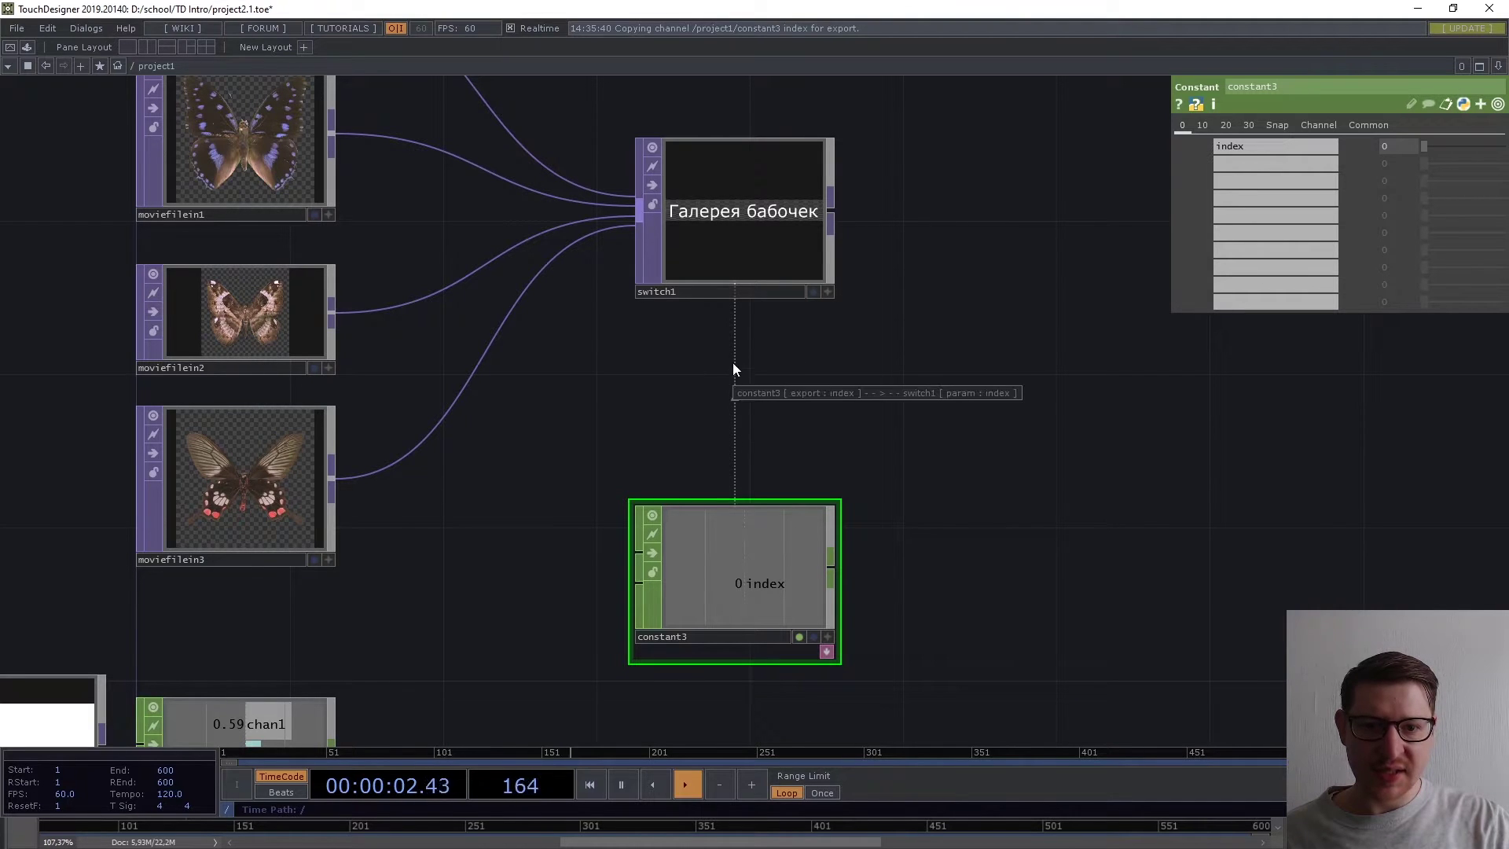
pyautogui.moveTo(840, 440); pyautogui.dragTo(804, 458)
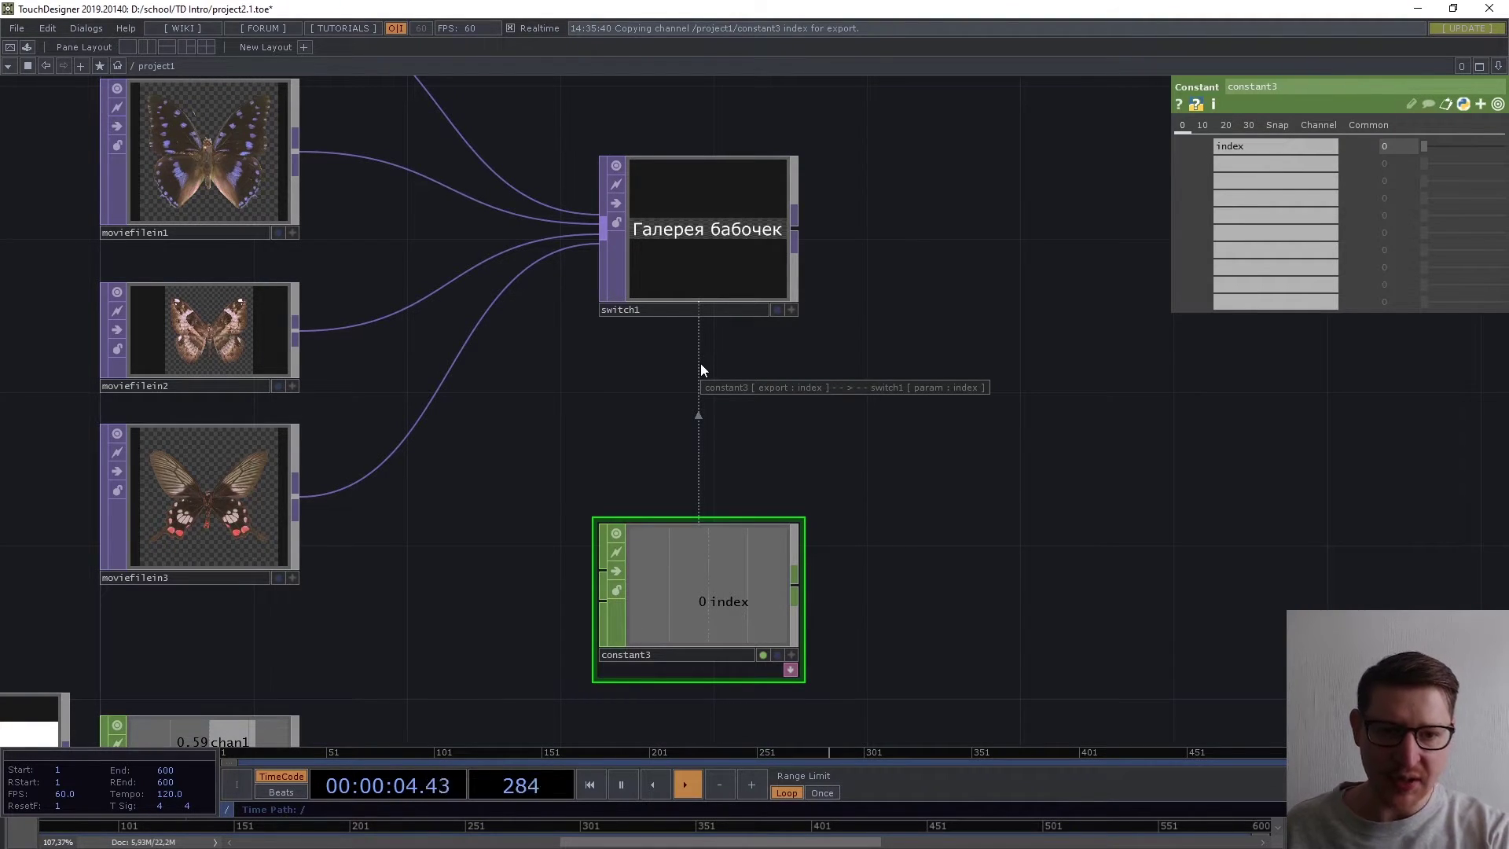
pyautogui.moveTo(1045, 668); pyautogui.dragTo(1079, 636)
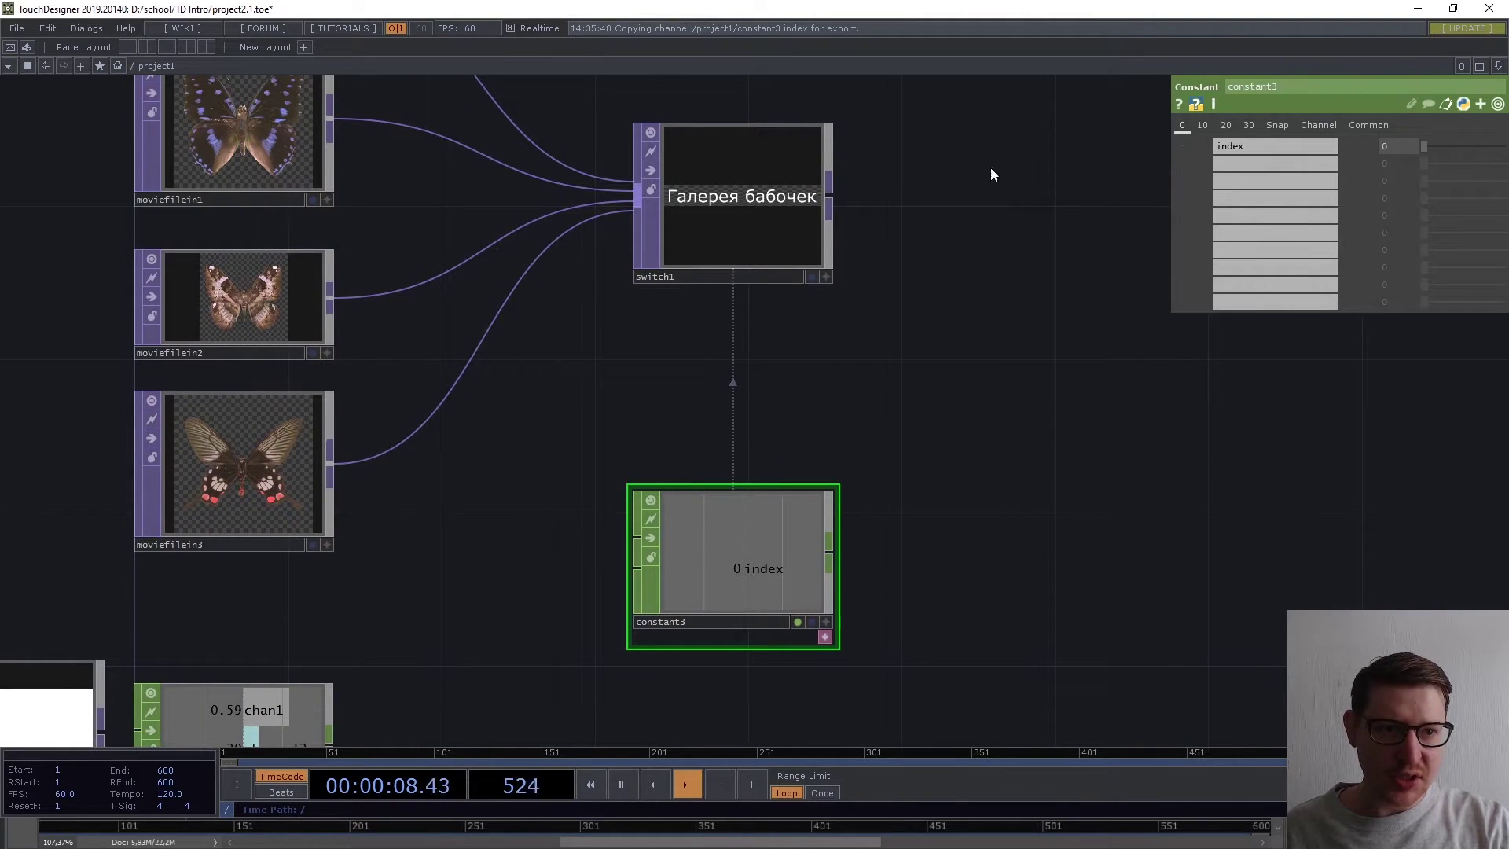
# Check the Index parameter of switch1, and rename the index channel of constant3 to simpsons.
pyautogui.click(825, 189)
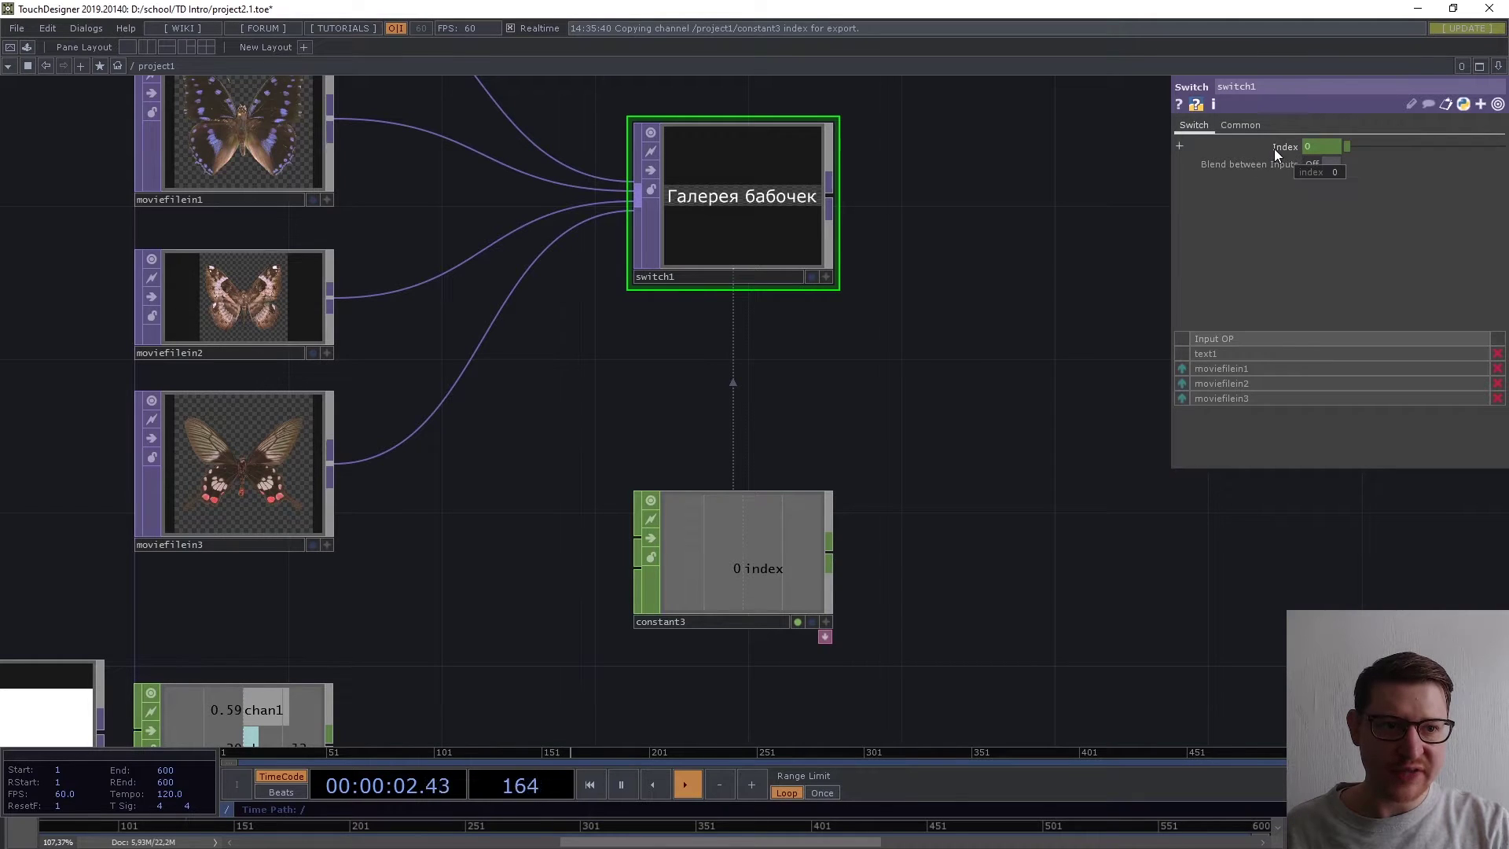
pyautogui.click(738, 574)
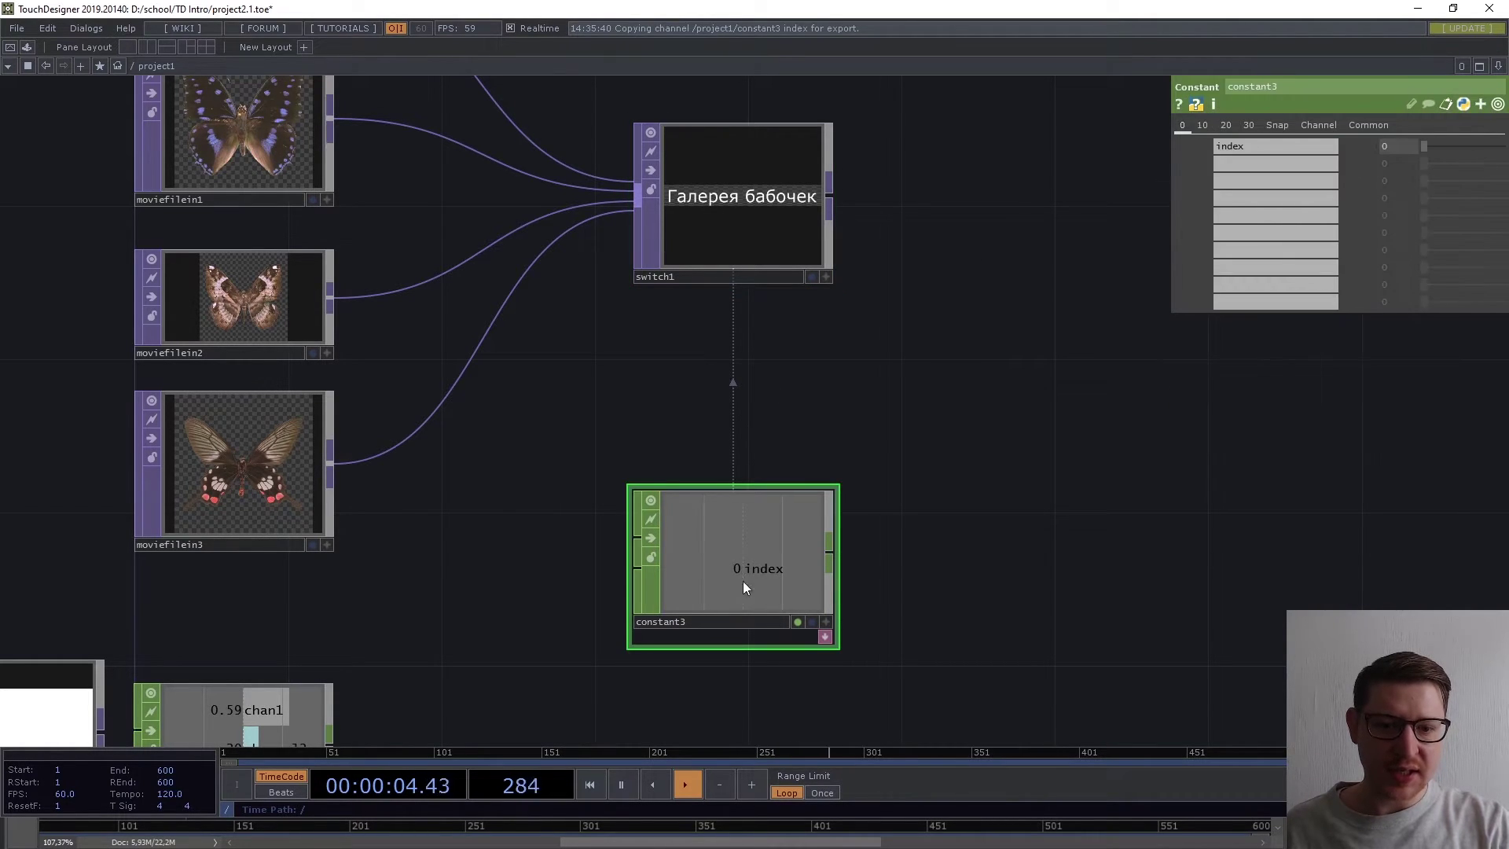
pyautogui.click(1258, 149)
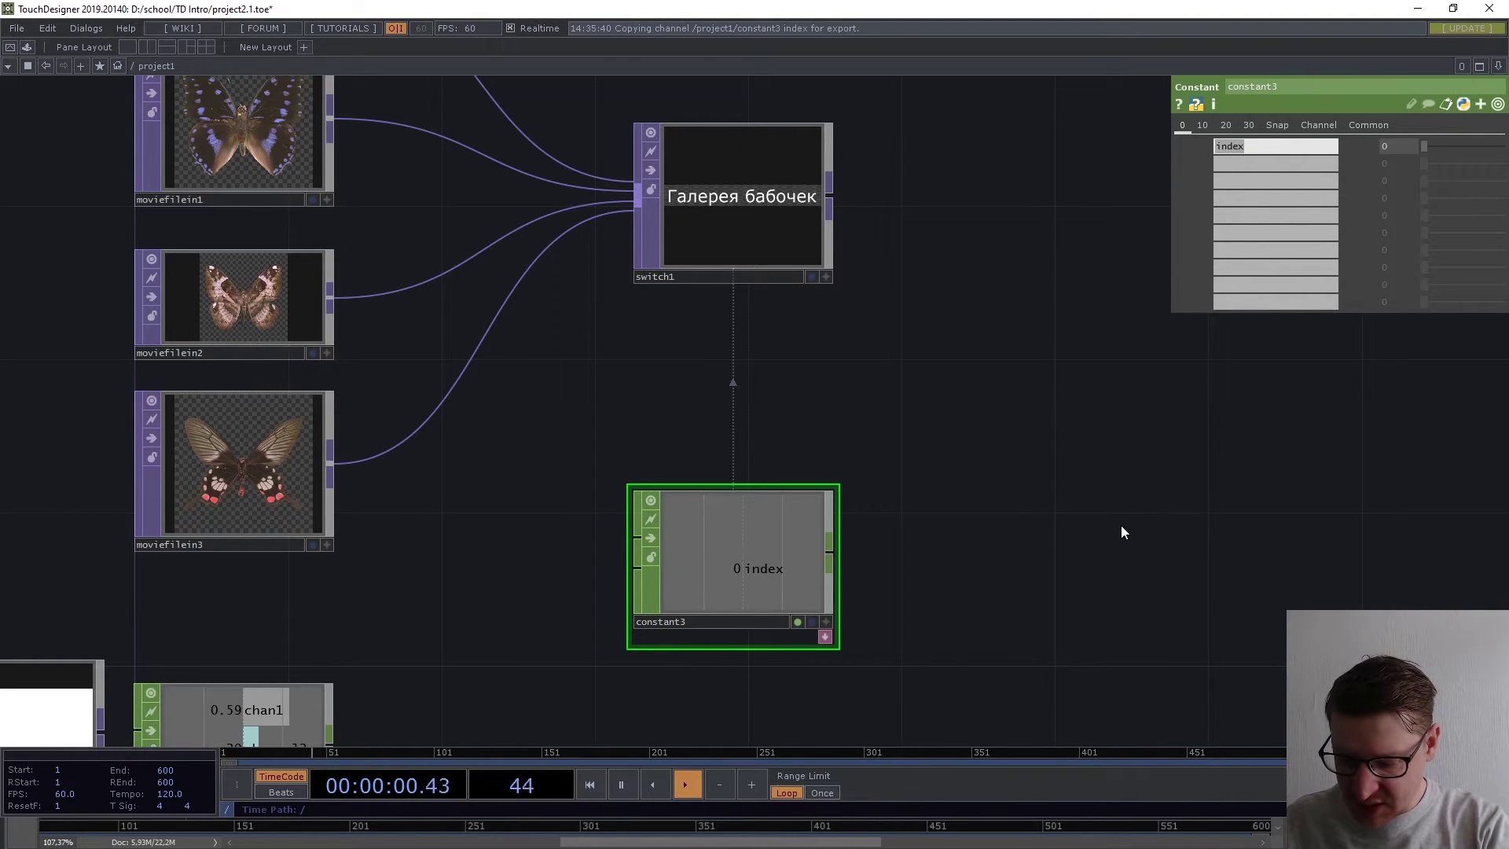
pyautogui.write('si')
pyautogui.write('mps')
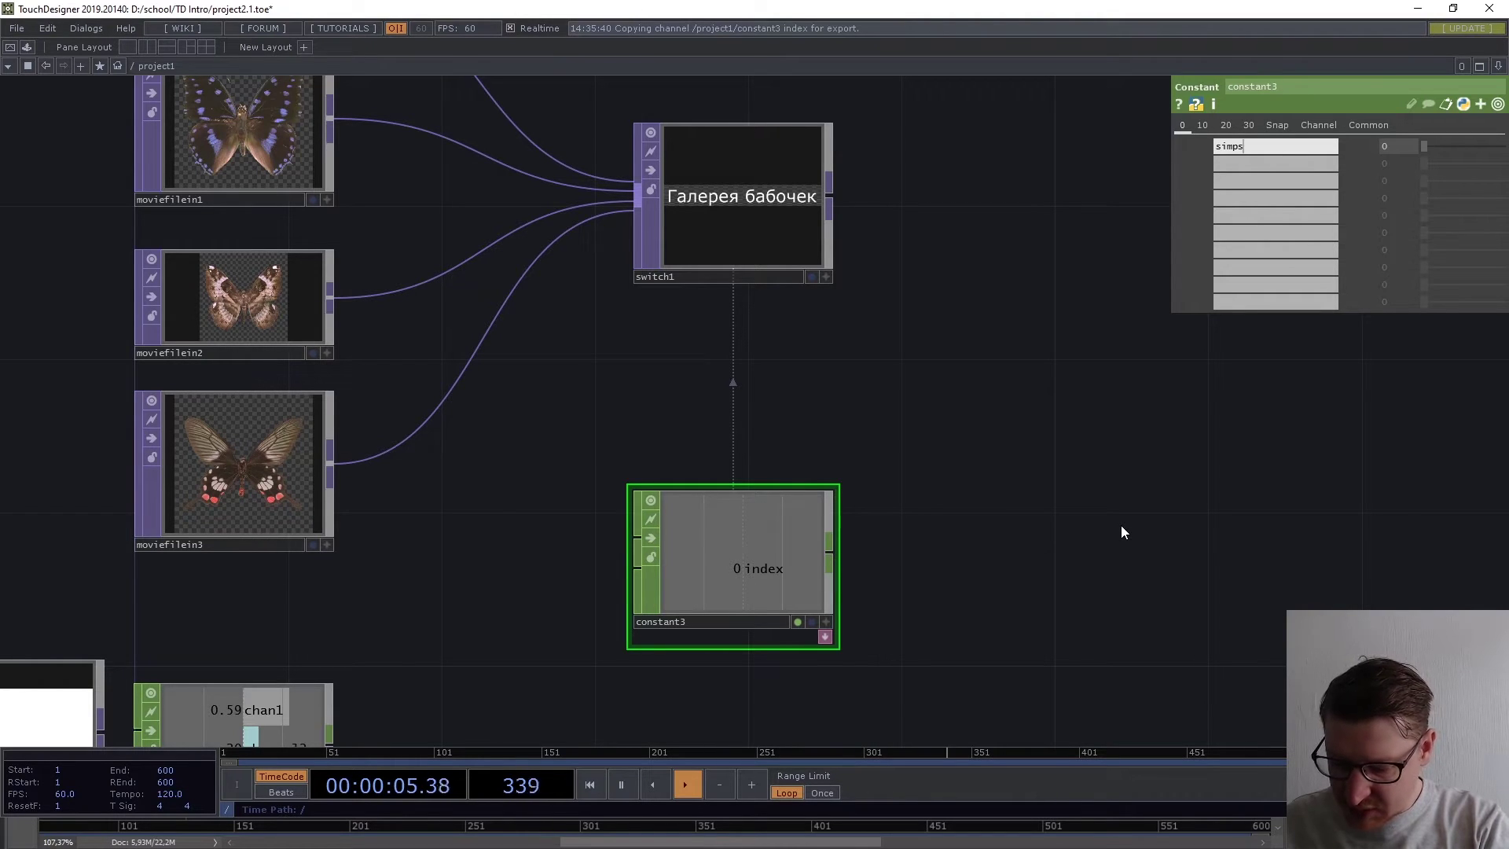
pyautogui.write('ons')
pyautogui.press('Return')
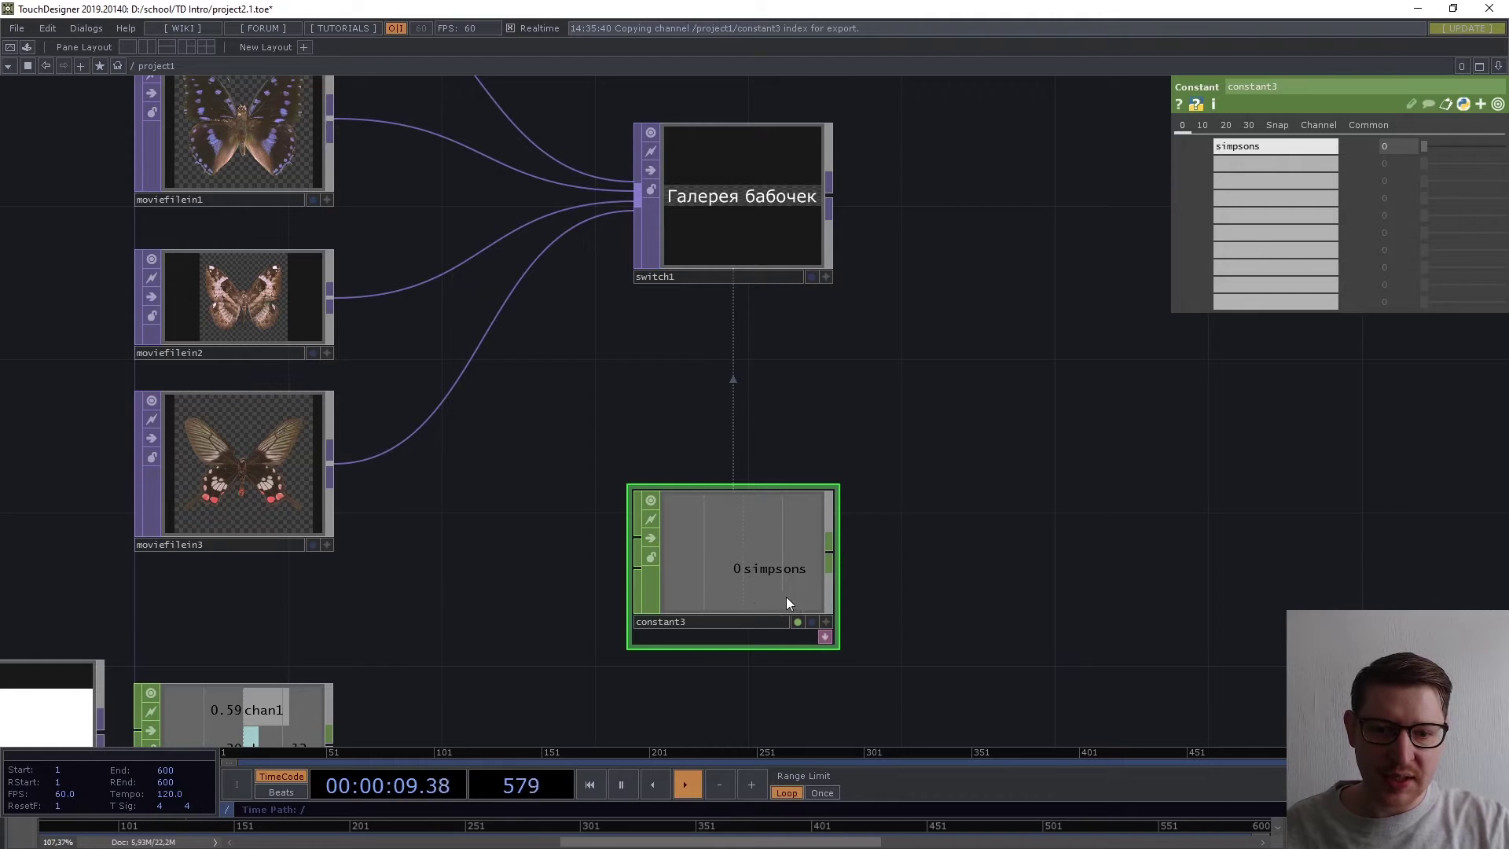
# Rename the simpsons channel of constant3 to index.
pyautogui.click(1280, 149)
pyautogui.moveTo(1280, 150); pyautogui.dragTo(1237, 154)
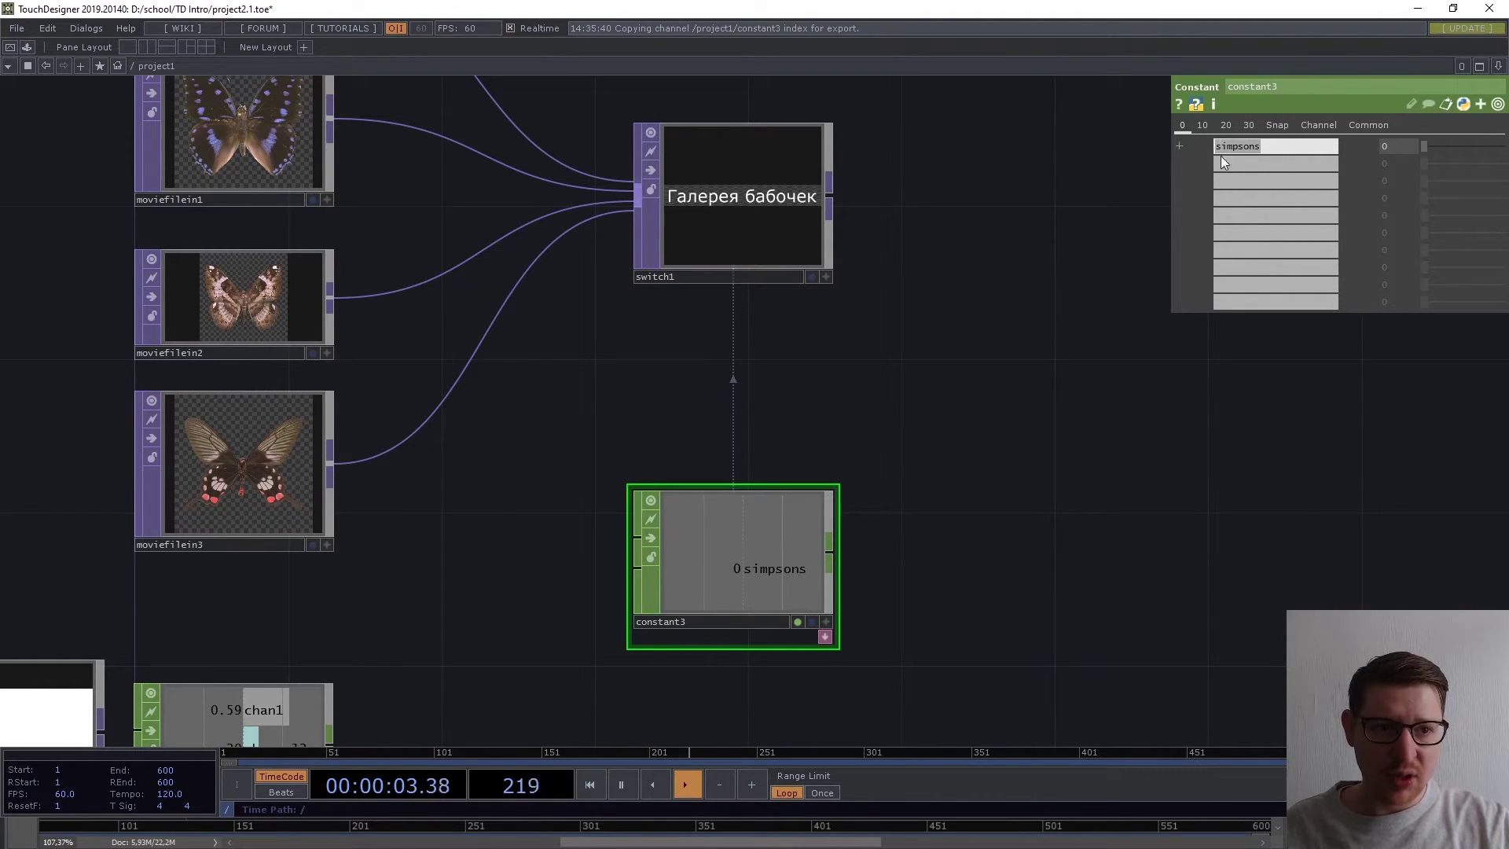
pyautogui.write('index')
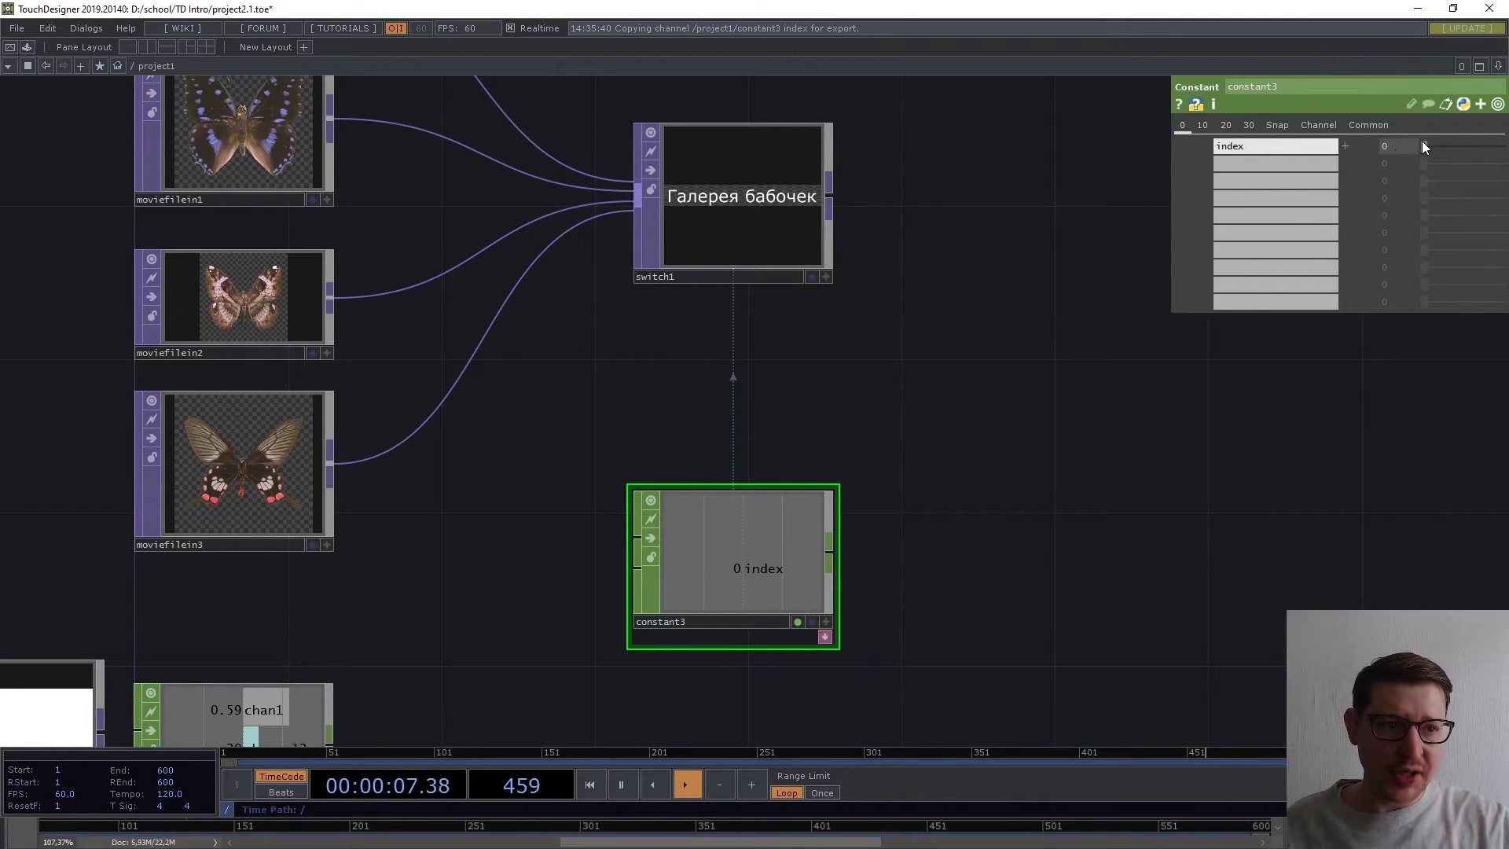
# Switch the displayed image by setting constant3's index value to 1, 2, 3 and 0 in turn, ending on 1.
pyautogui.moveTo(1426, 147); pyautogui.dragTo(1374, 153)
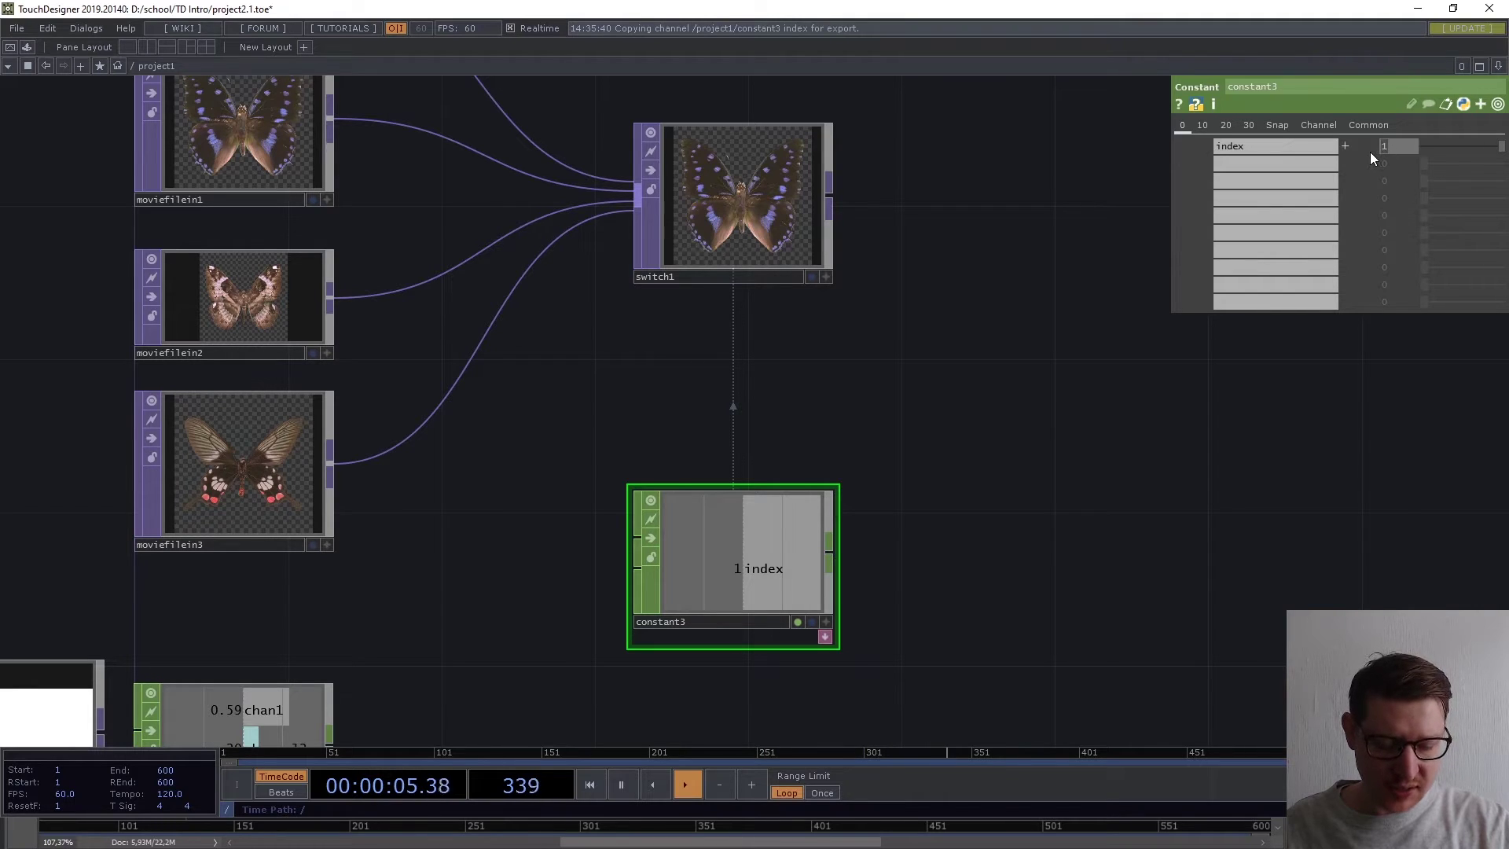
pyautogui.write('2')
pyautogui.press('Return')
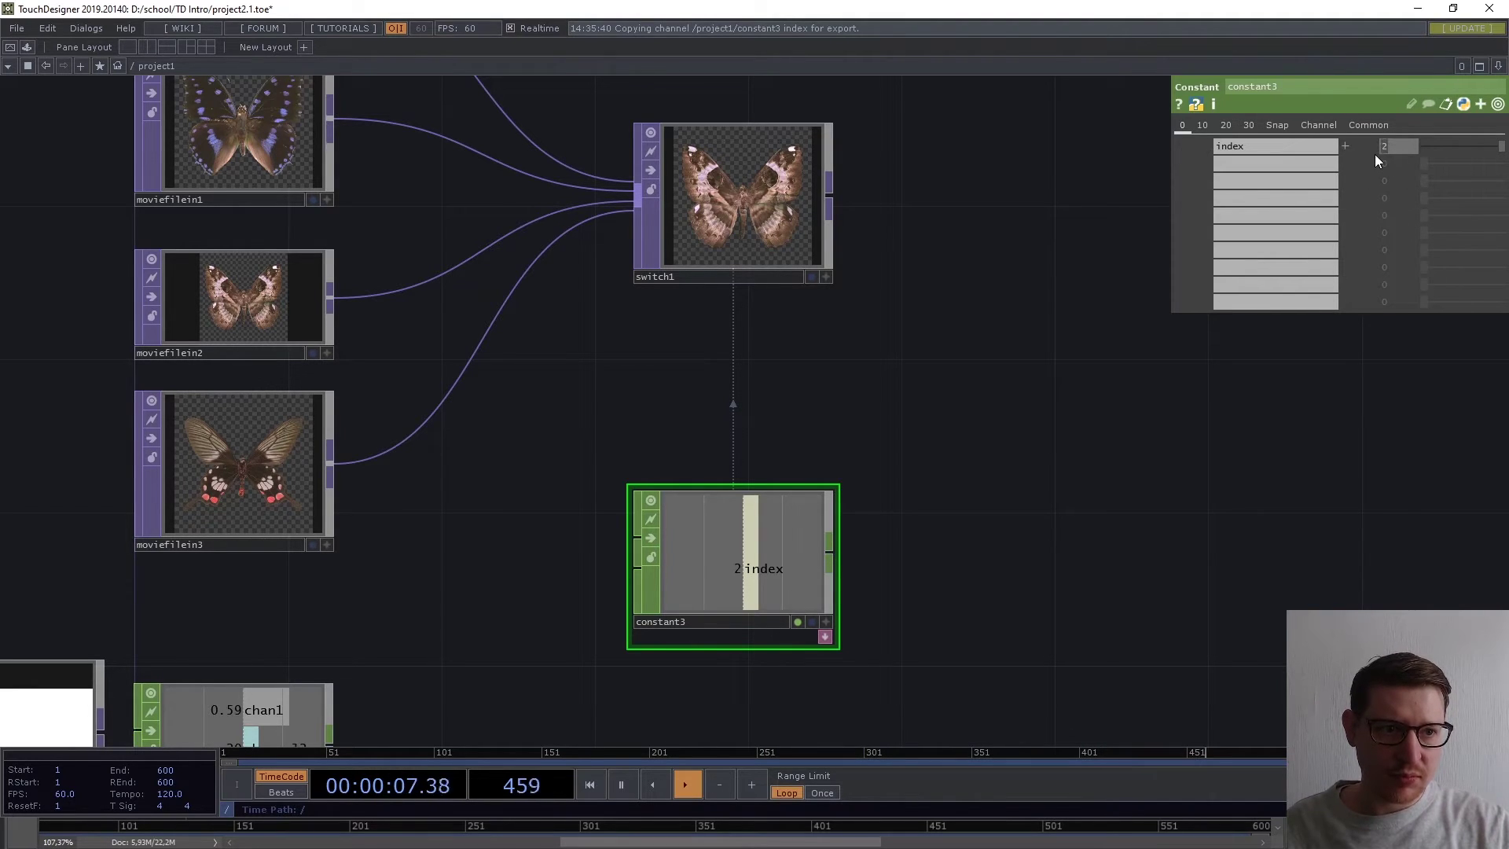
pyautogui.click(1383, 146)
pyautogui.write('3')
pyautogui.press('Return')
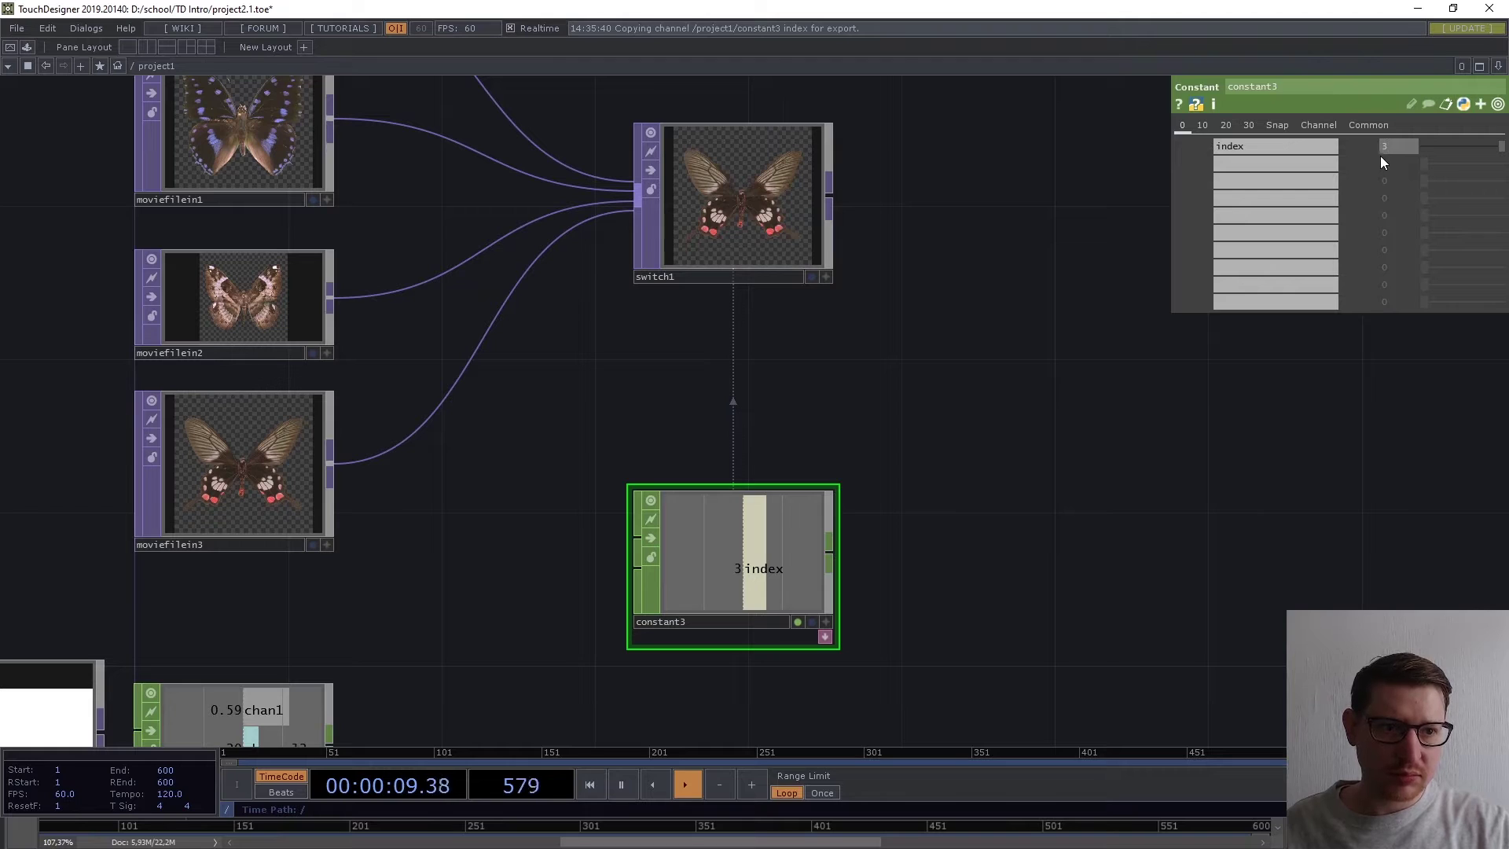
pyautogui.write('0')
pyautogui.press('Return')
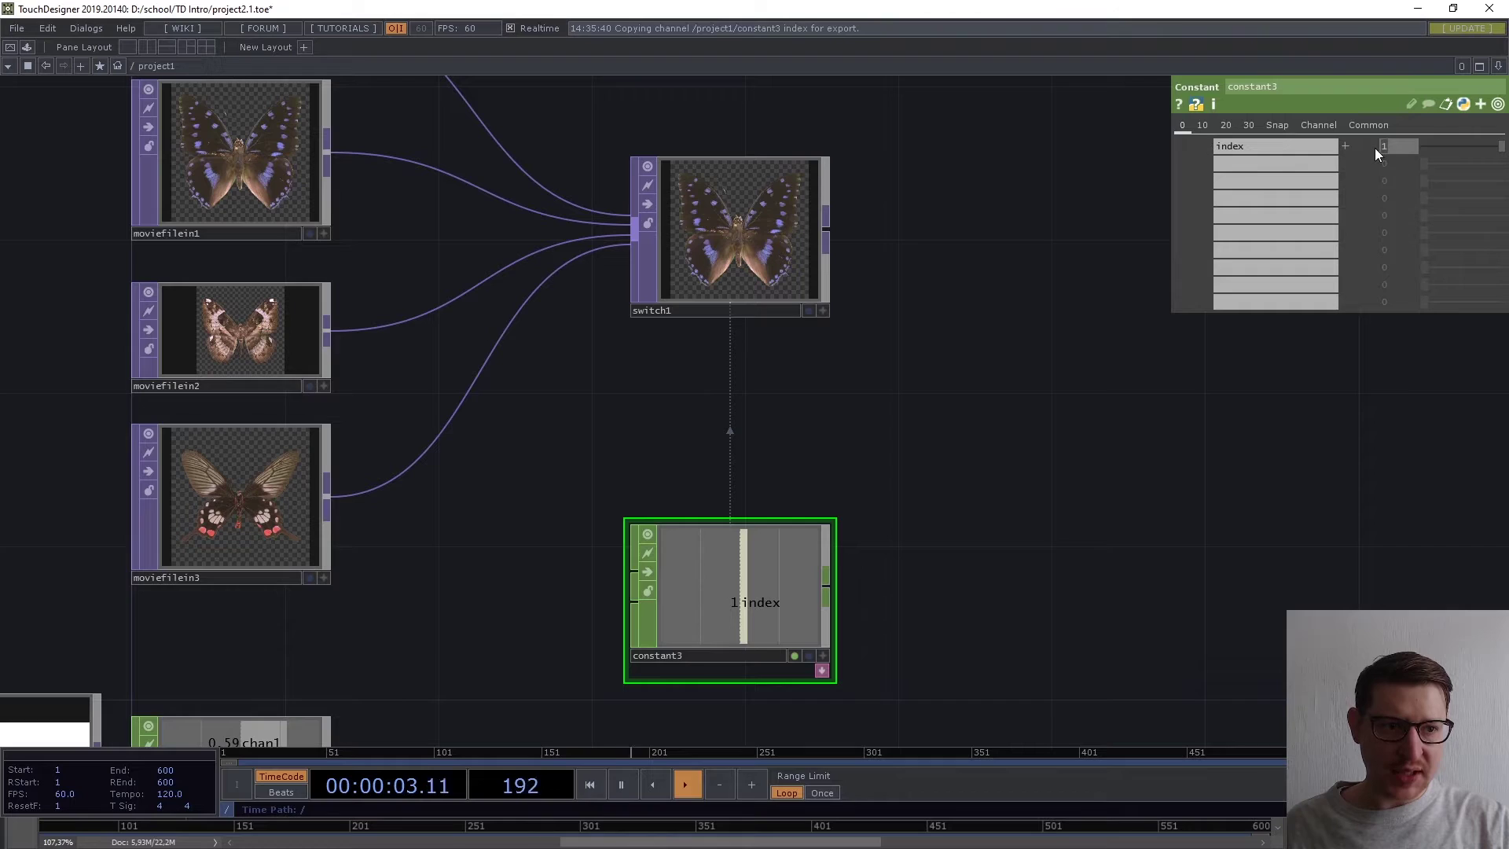
# Compare the Index parameter of switch1 with the index value of constant3 by selecting each node.
pyautogui.click(819, 222)
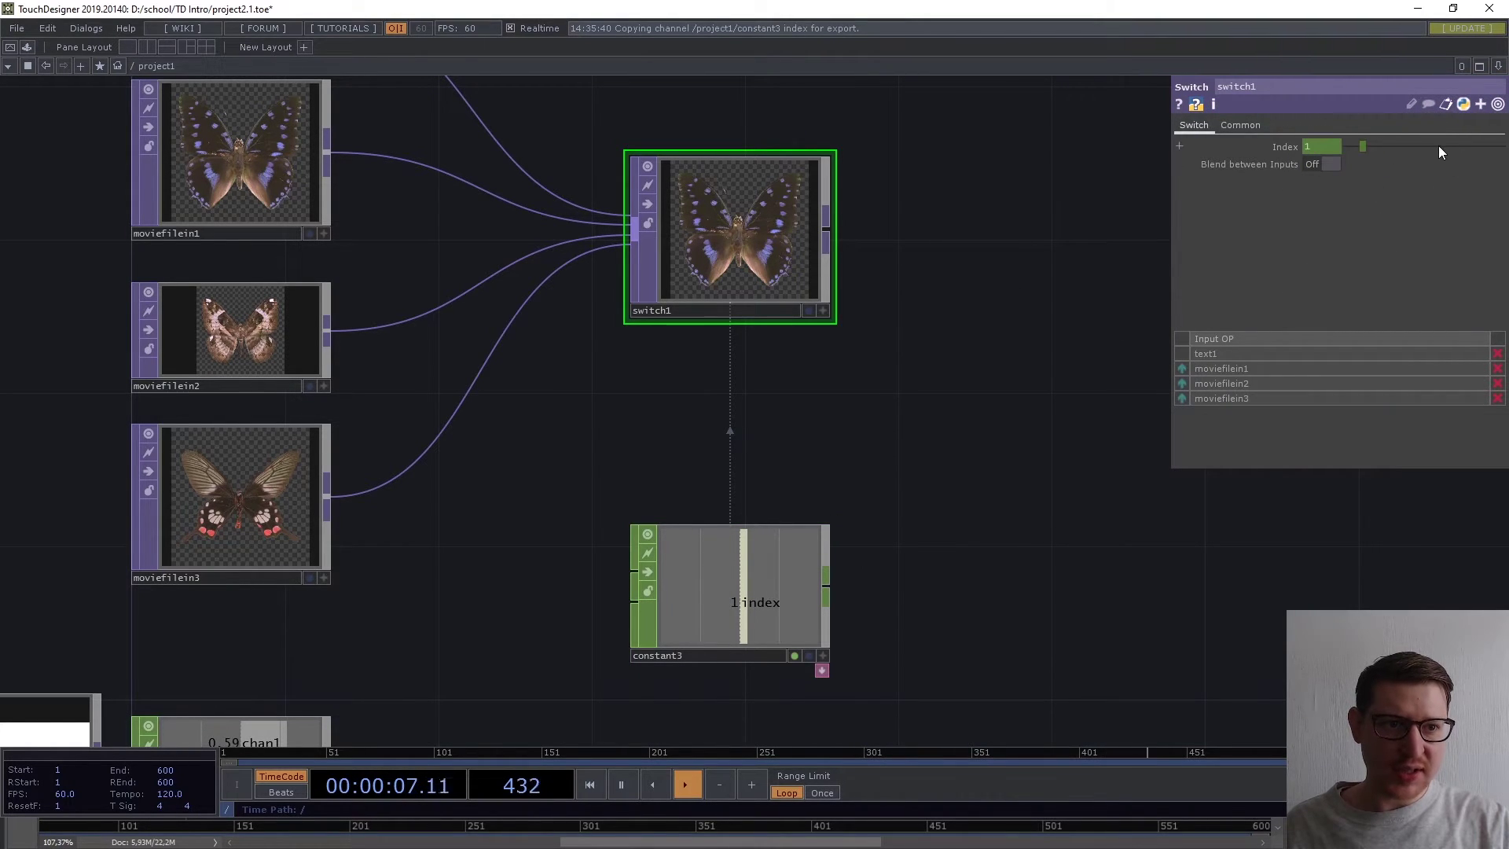
pyautogui.click(780, 595)
pyautogui.moveTo(912, 593); pyautogui.dragTo(908, 479)
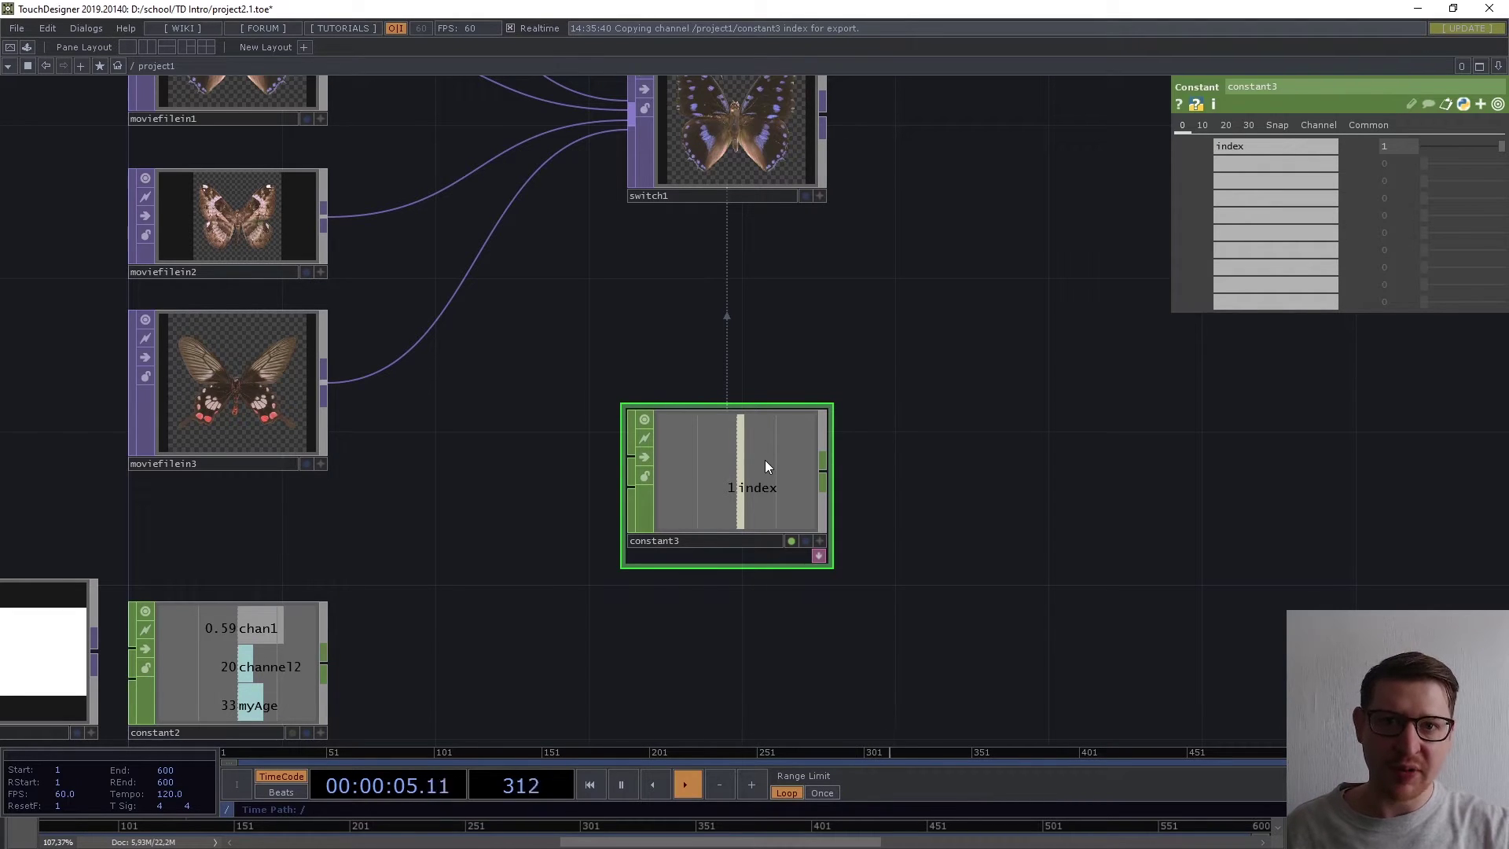
# Set constant3's index value to 0 and back to 1 to switch between the title text and the first butterfly.
pyautogui.moveTo(894, 263); pyautogui.dragTo(885, 316)
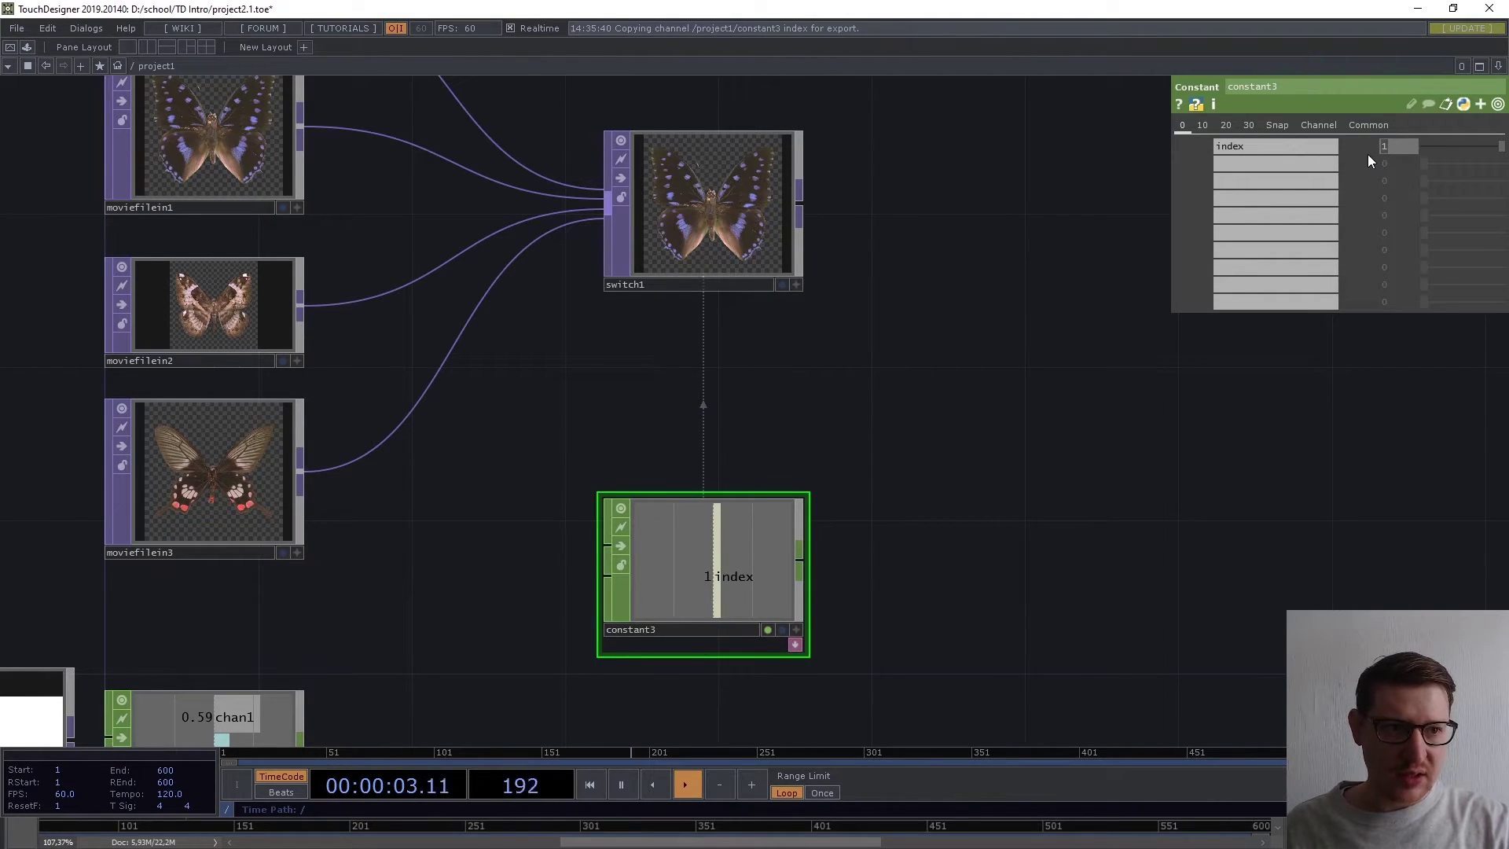
pyautogui.write('0')
pyautogui.press('Return')
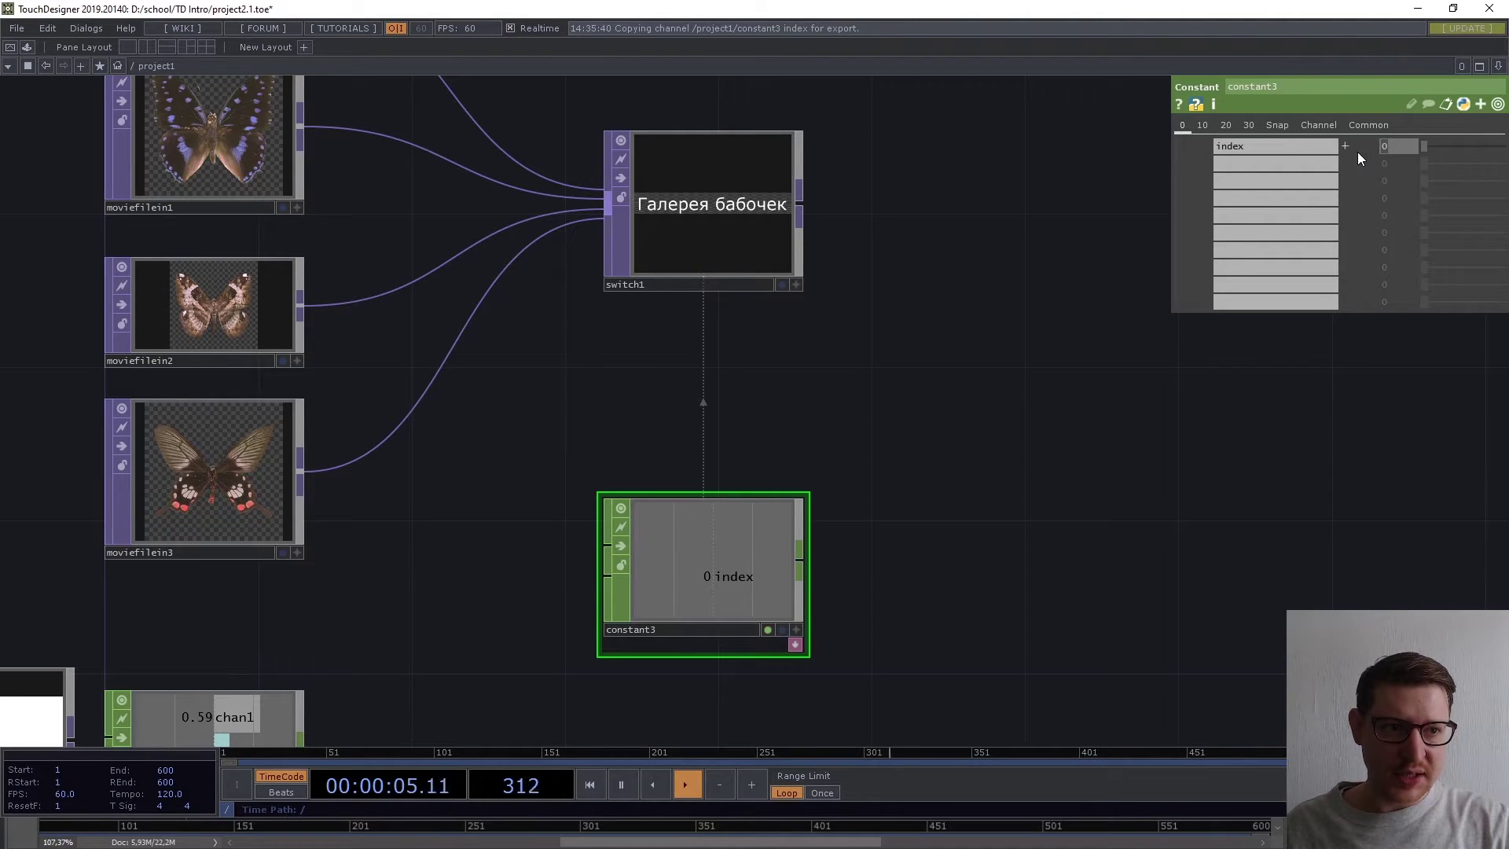
pyautogui.write('1')
pyautogui.press('Return')
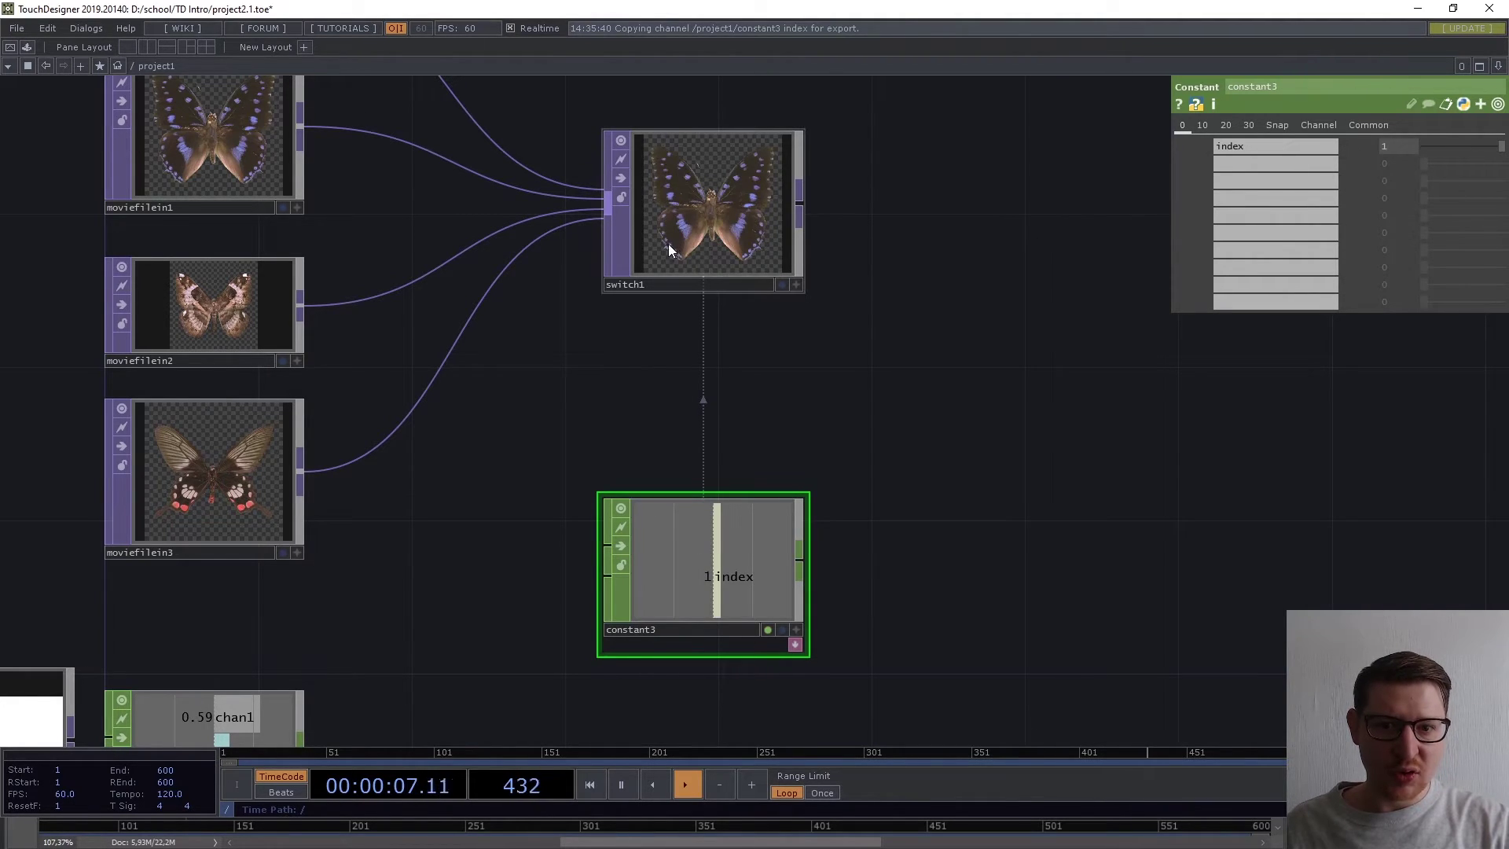
pyautogui.click(746, 210)
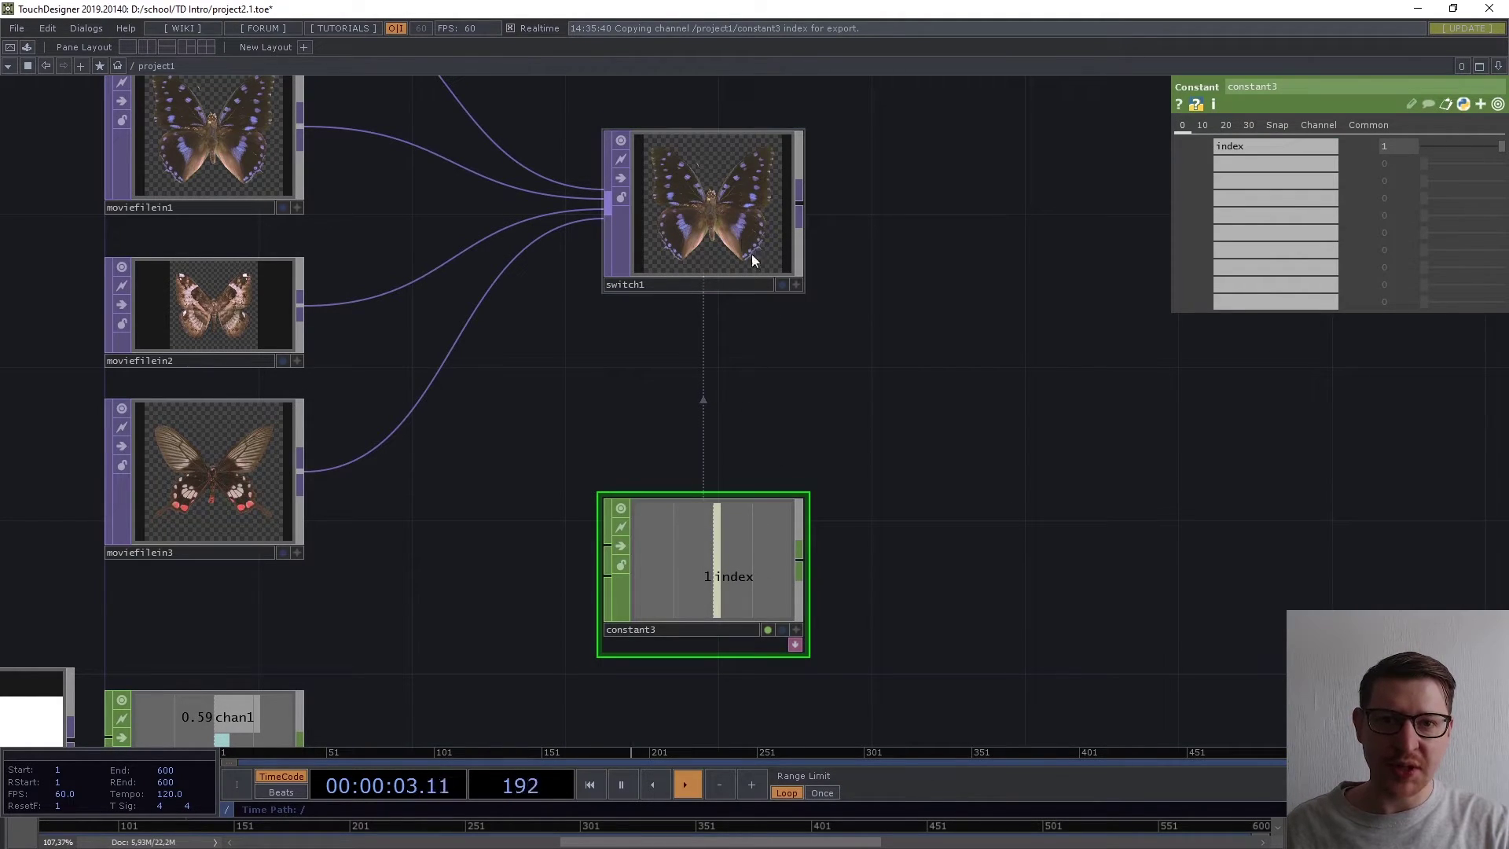
# Select the timer1 CHOP below constant2 to view its channels and parameters.
pyautogui.moveTo(904, 542); pyautogui.dragTo(978, 479)
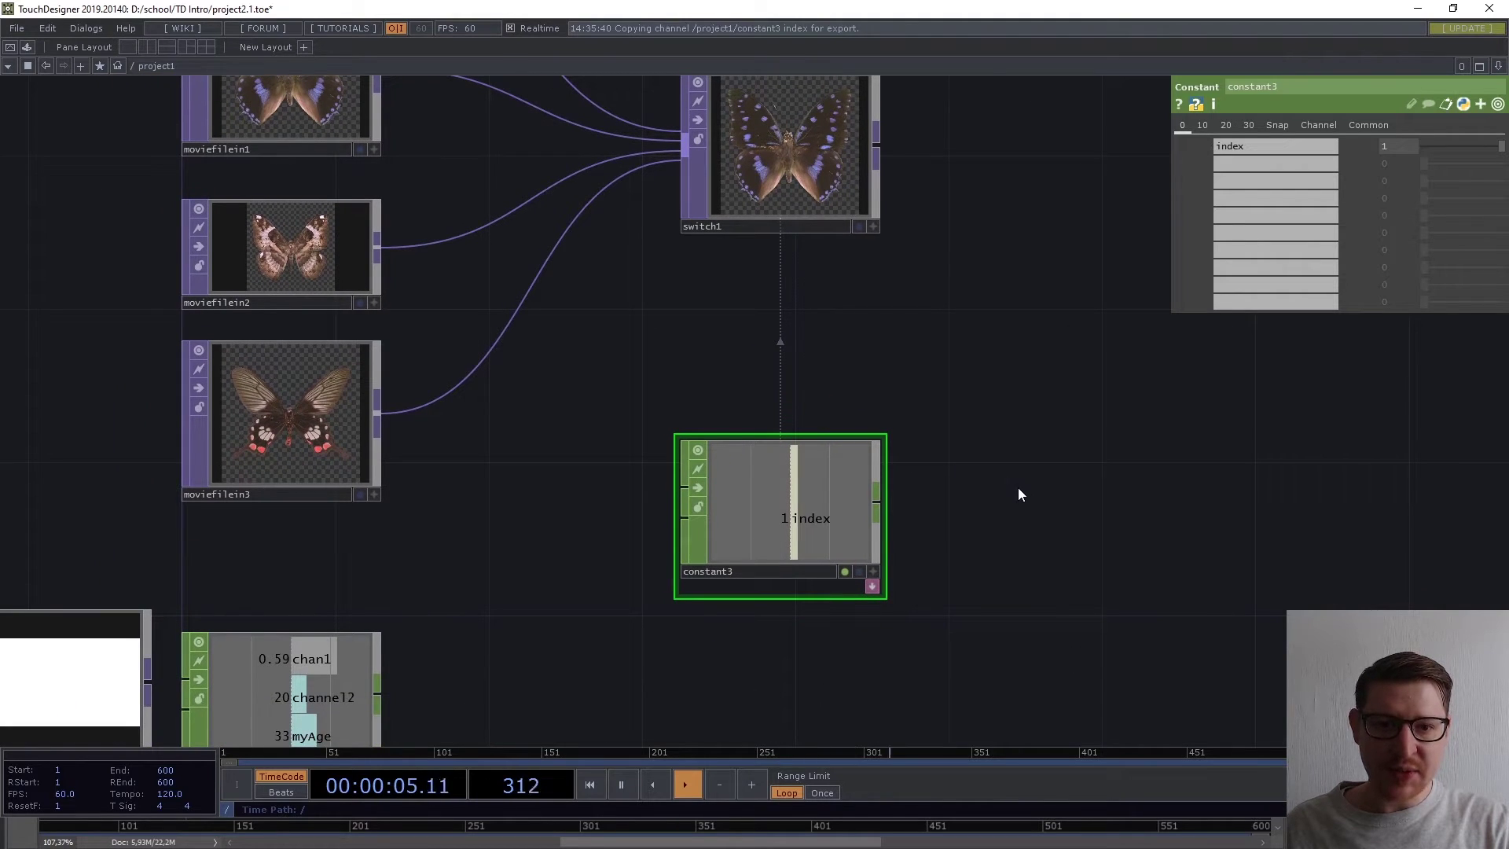
pyautogui.scroll(-5, 1021, 486)
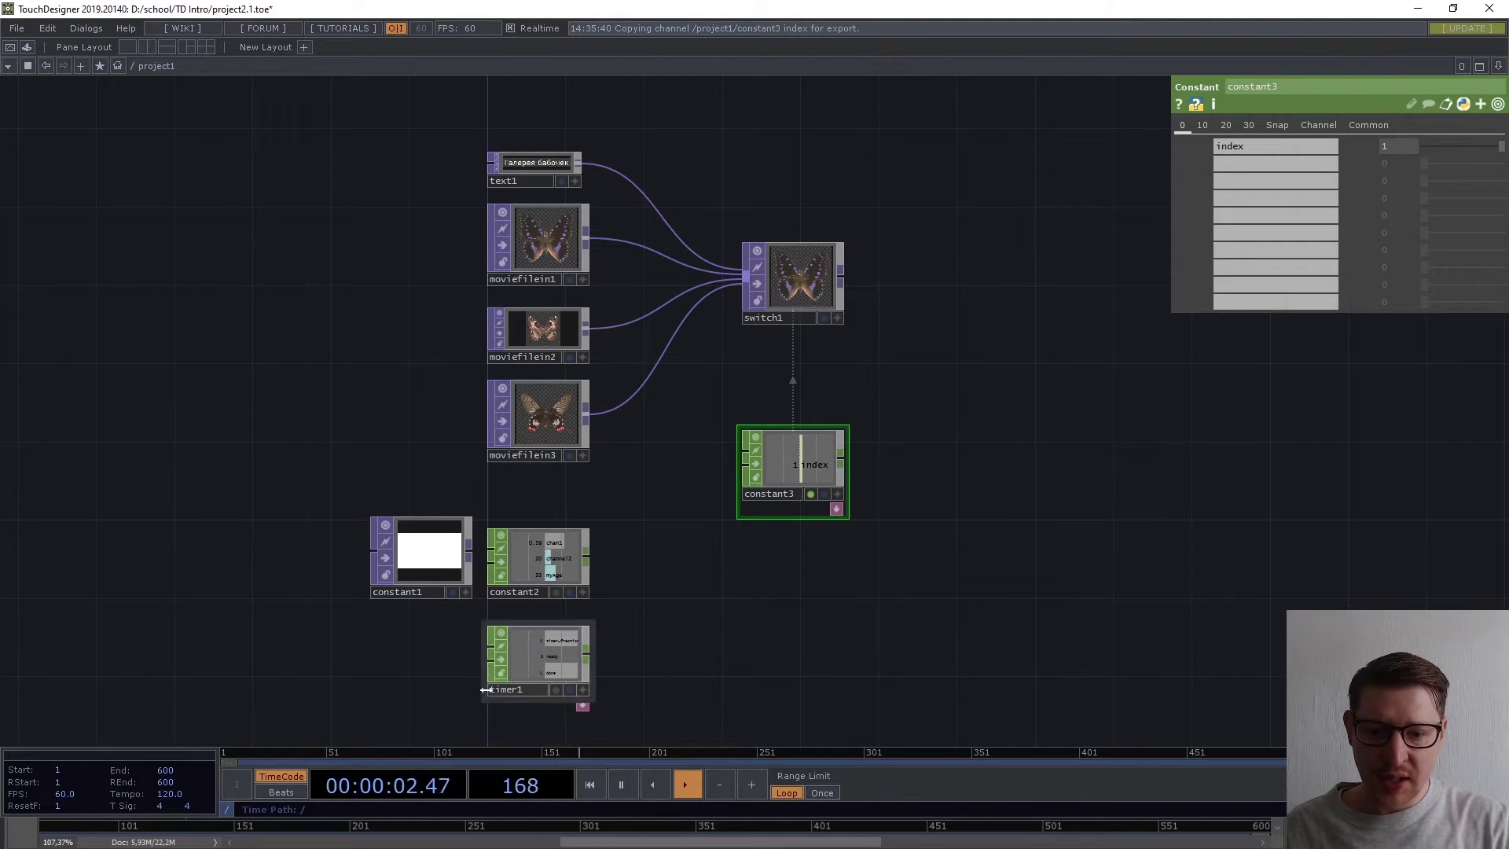
pyautogui.scroll(5, 495, 693)
pyautogui.click(571, 602)
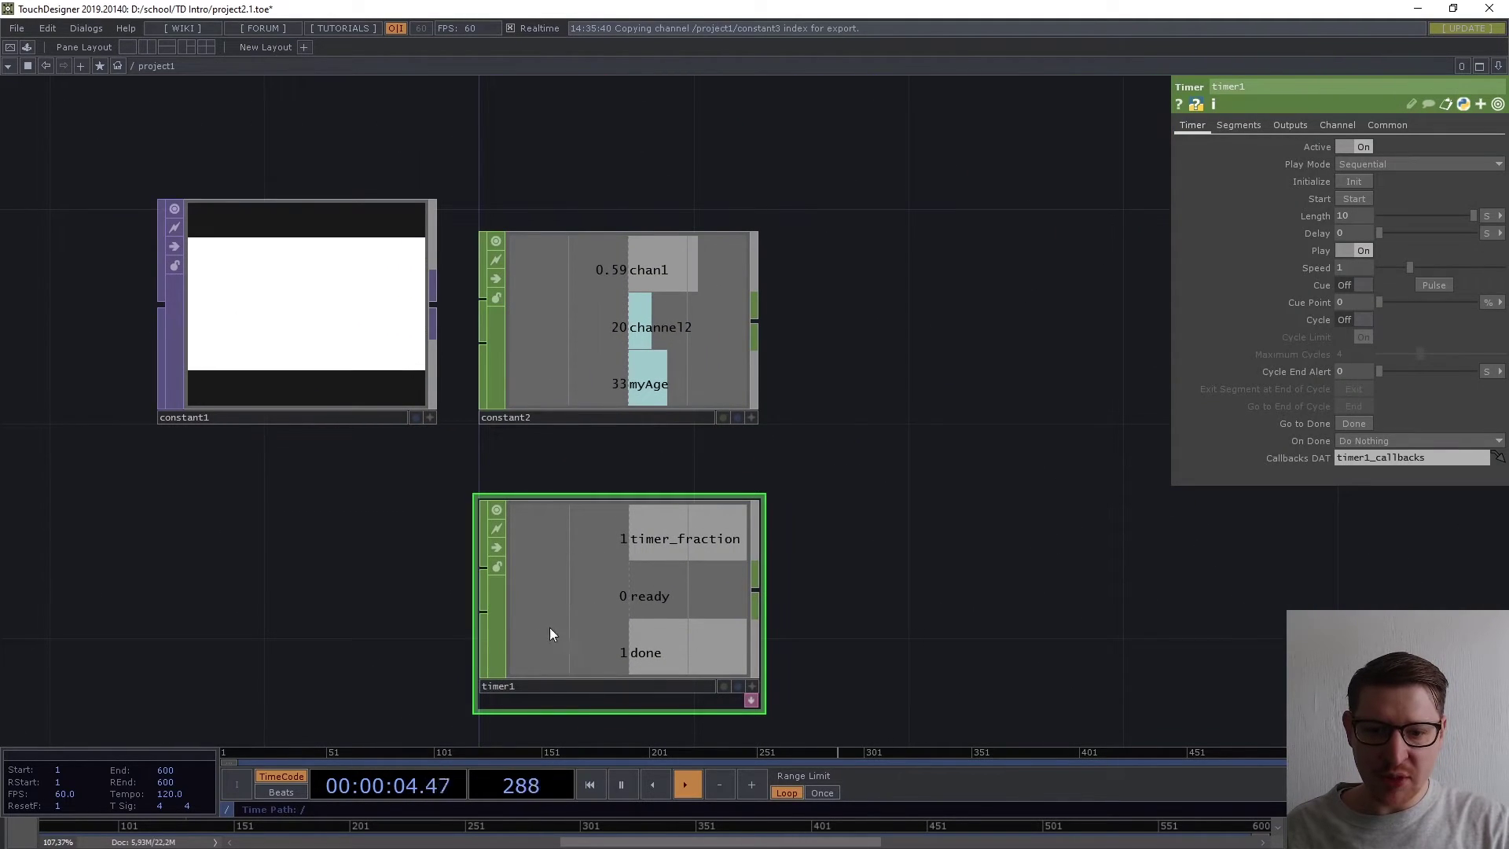
# Move timer1 away from constant2 to the free area beside switch1 and constant3, and set its length to 4 seconds.
pyautogui.scroll(-3, 634, 593)
pyautogui.scroll(-2, 567, 576)
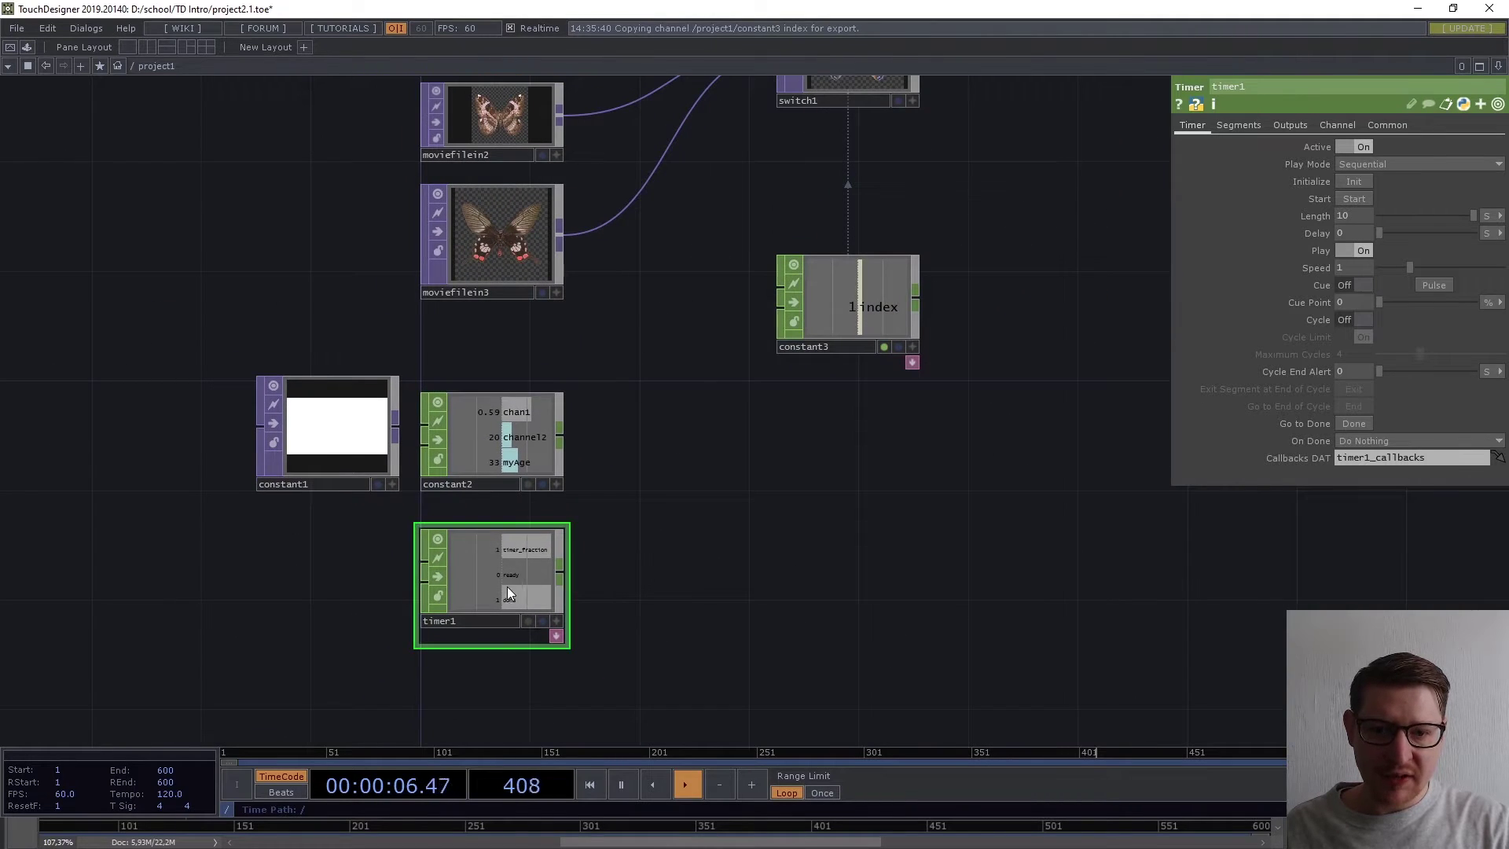
pyautogui.moveTo(504, 579); pyautogui.dragTo(832, 469)
pyautogui.scroll(1, 903, 542)
pyautogui.moveTo(902, 542); pyautogui.dragTo(767, 672)
pyautogui.moveTo(645, 639); pyautogui.dragTo(857, 366)
pyautogui.scroll(2, 833, 379)
pyautogui.scroll(1, 819, 337)
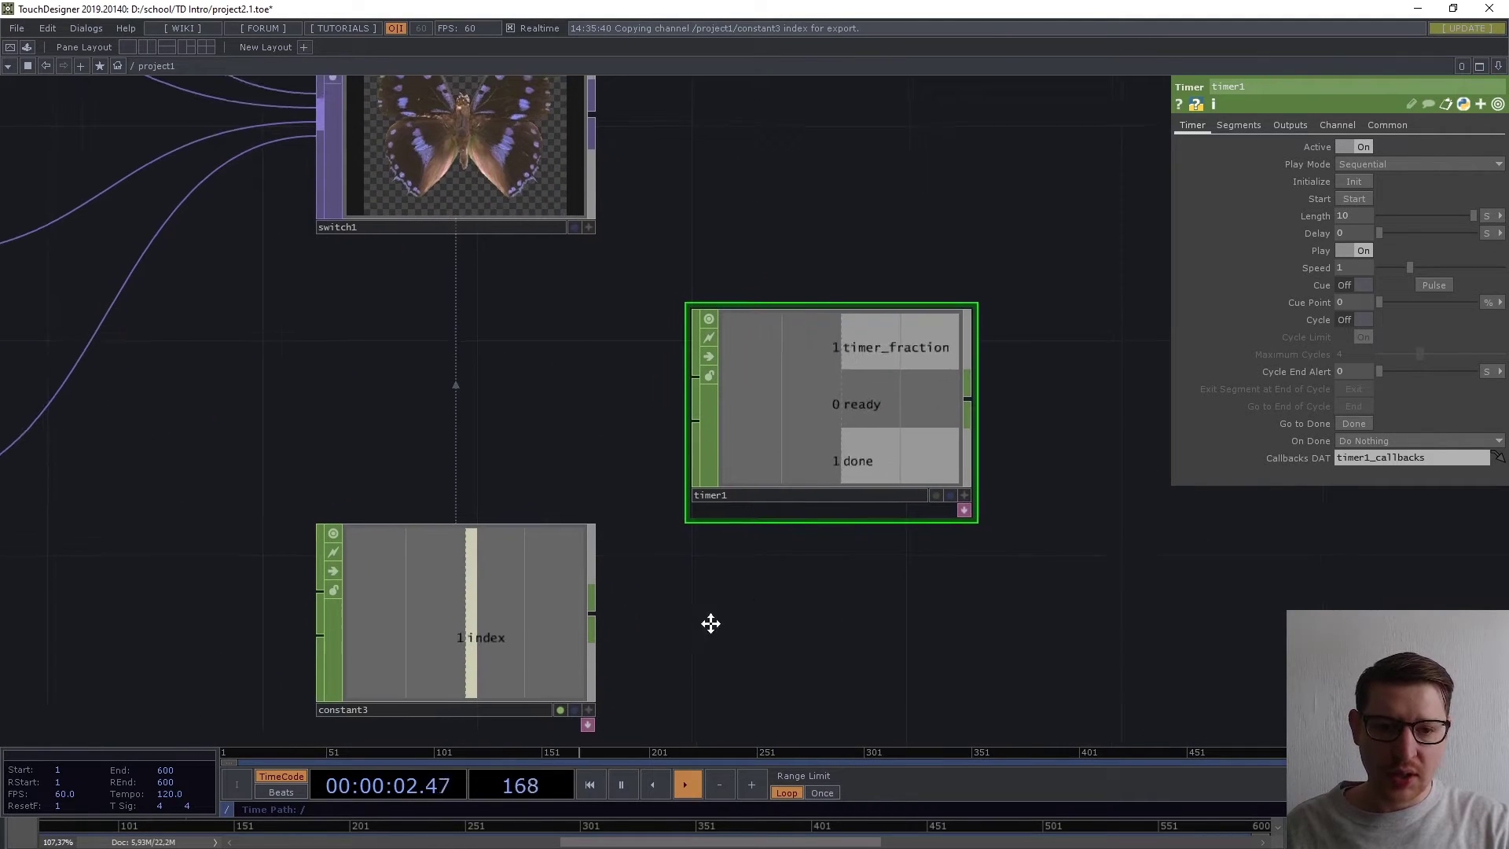
pyautogui.scroll(3, 718, 411)
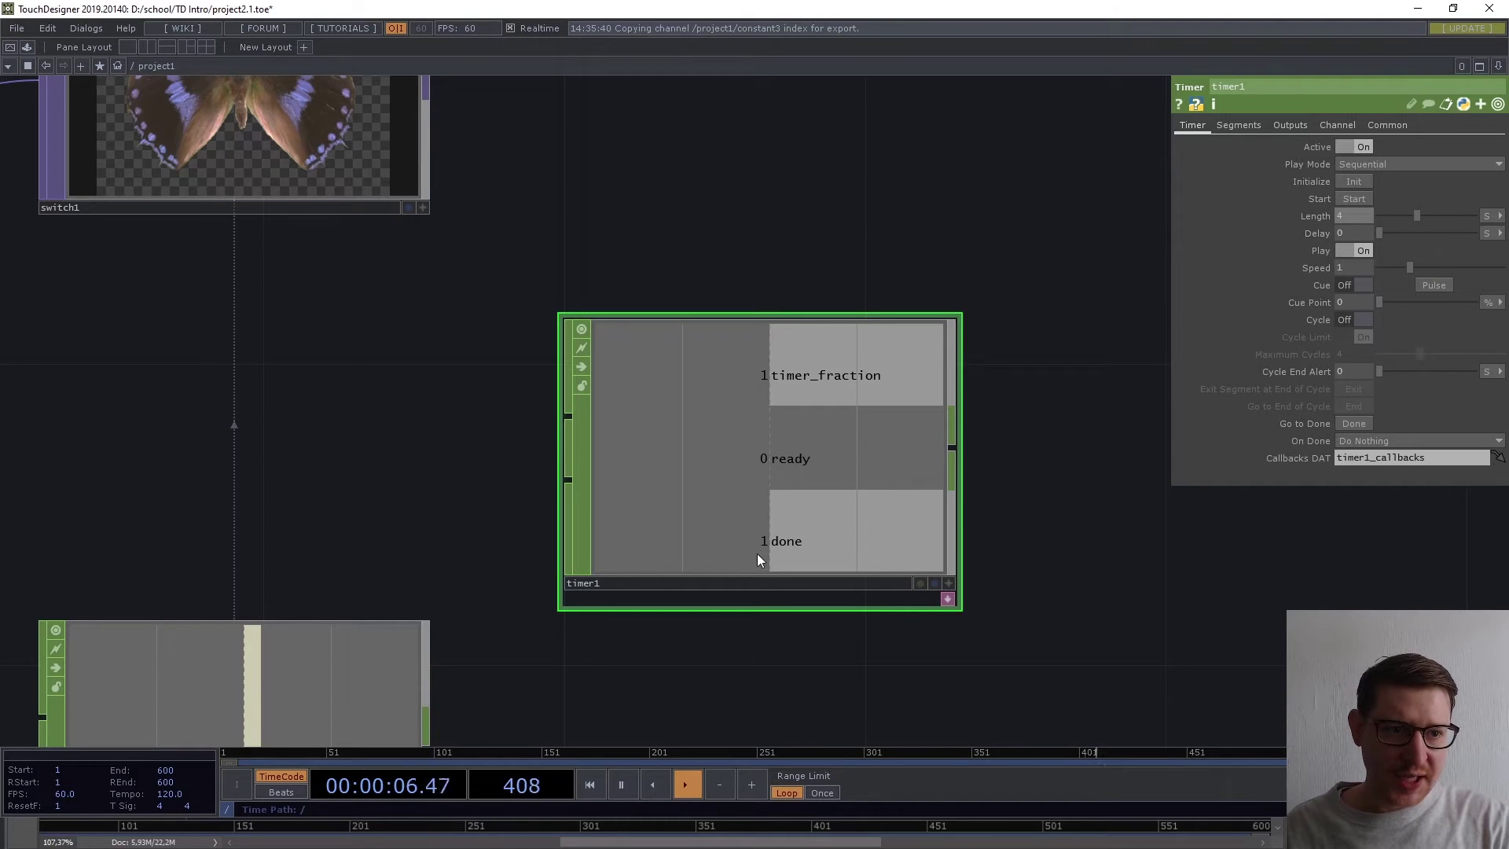
# Examine the output channel options of timer1 alongside the channels in its viewer.
pyautogui.click(1283, 126)
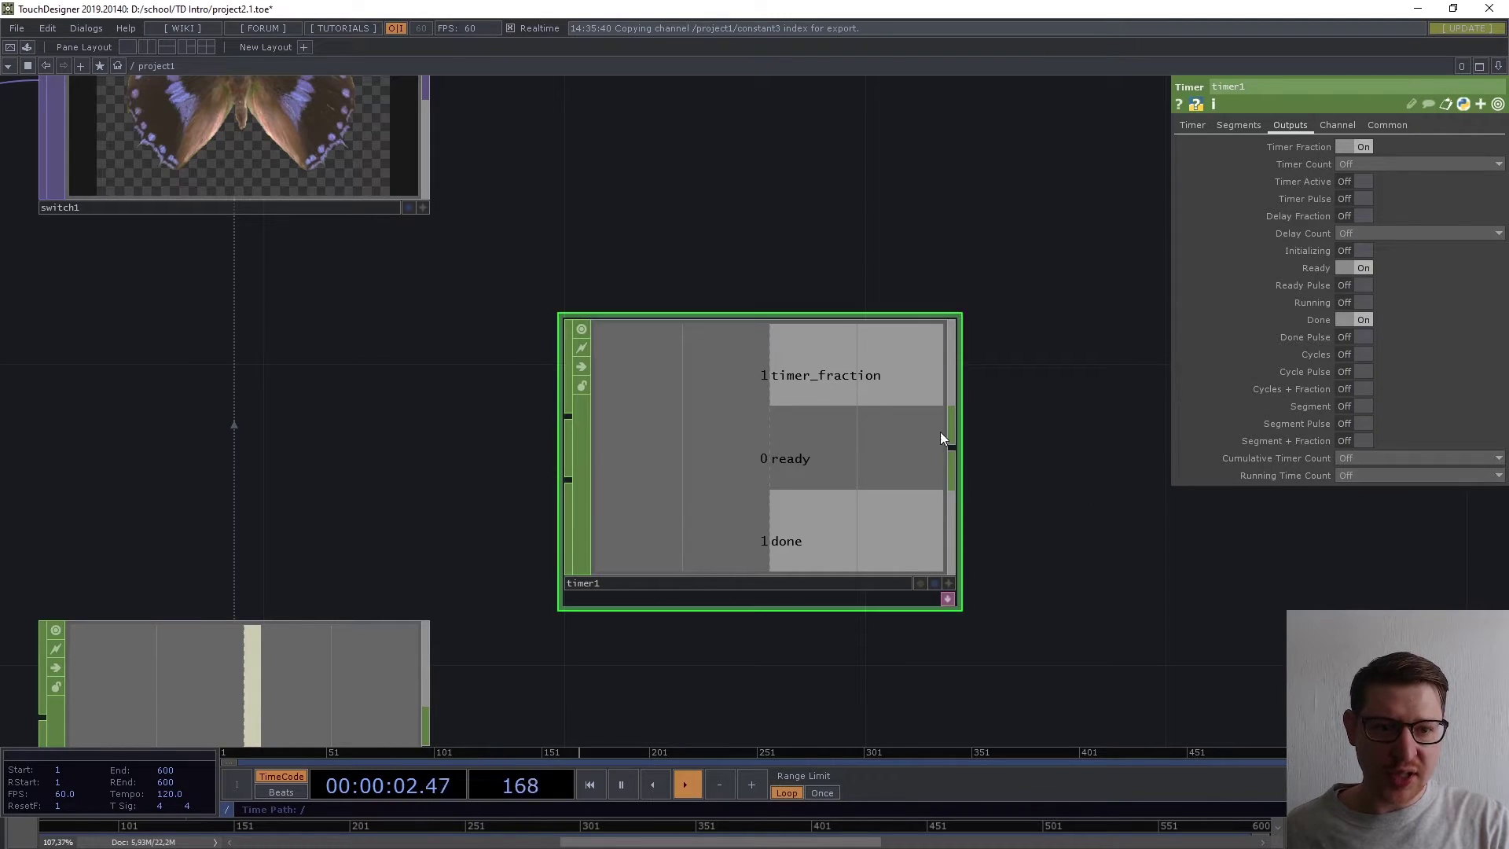
pyautogui.moveTo(976, 563); pyautogui.dragTo(1041, 442)
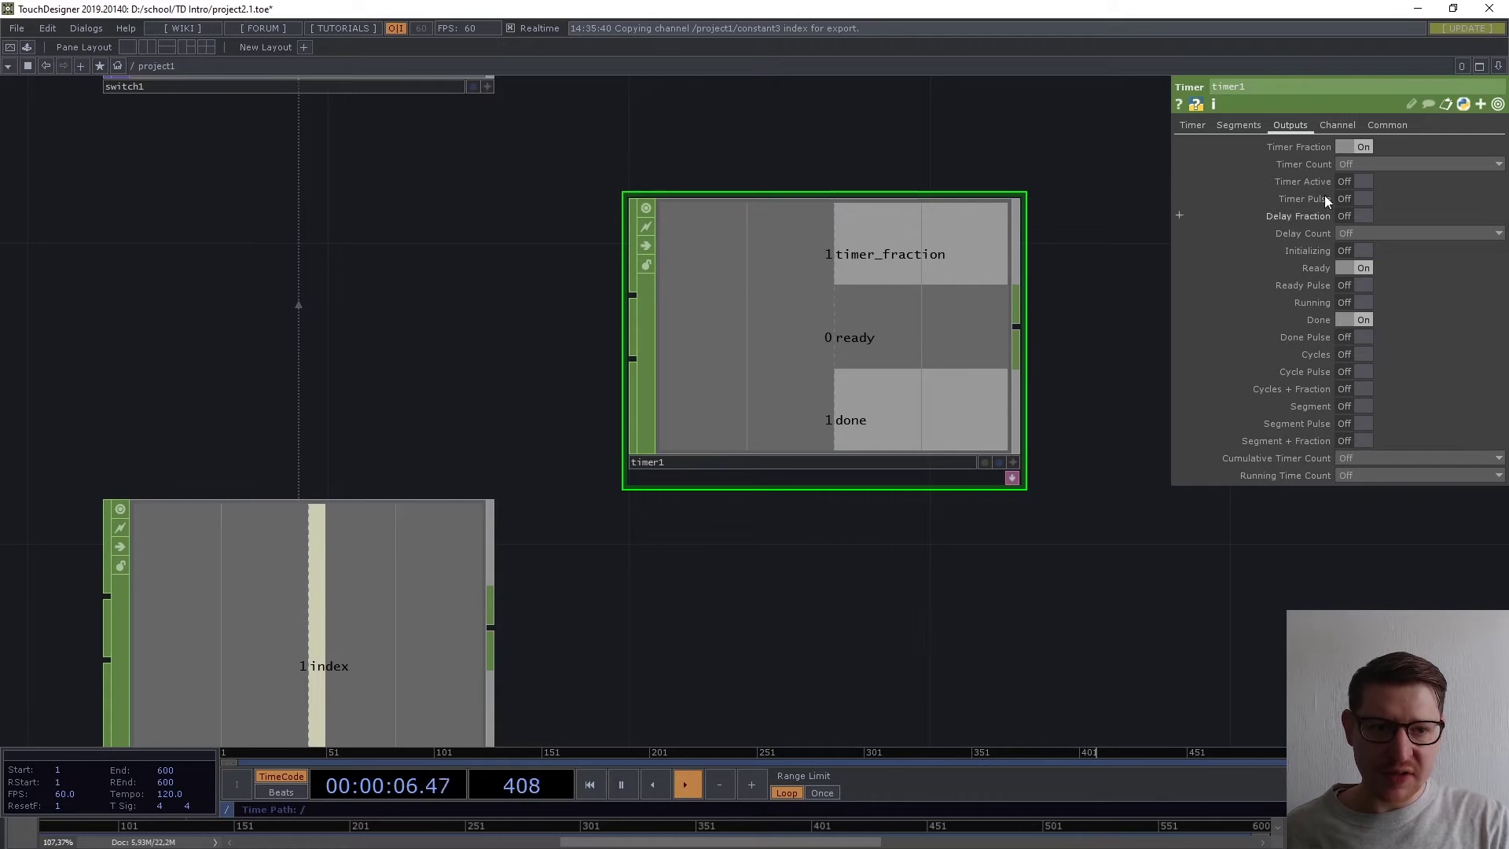
pyautogui.moveTo(1094, 280); pyautogui.dragTo(1095, 368)
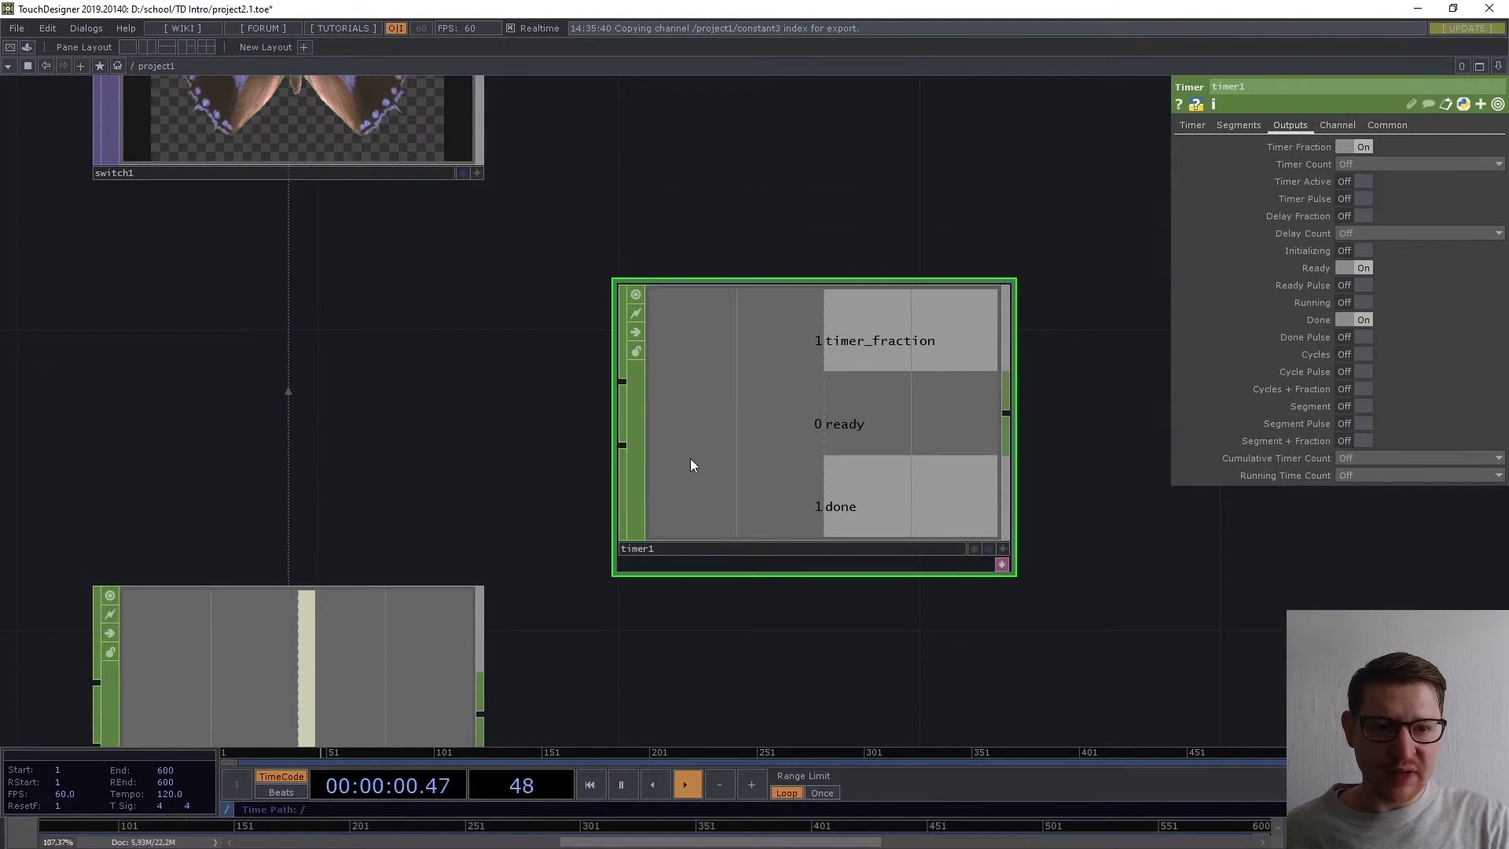
# Start timer1 and watch its timer_fraction, ready and done channels.
pyautogui.click(1184, 123)
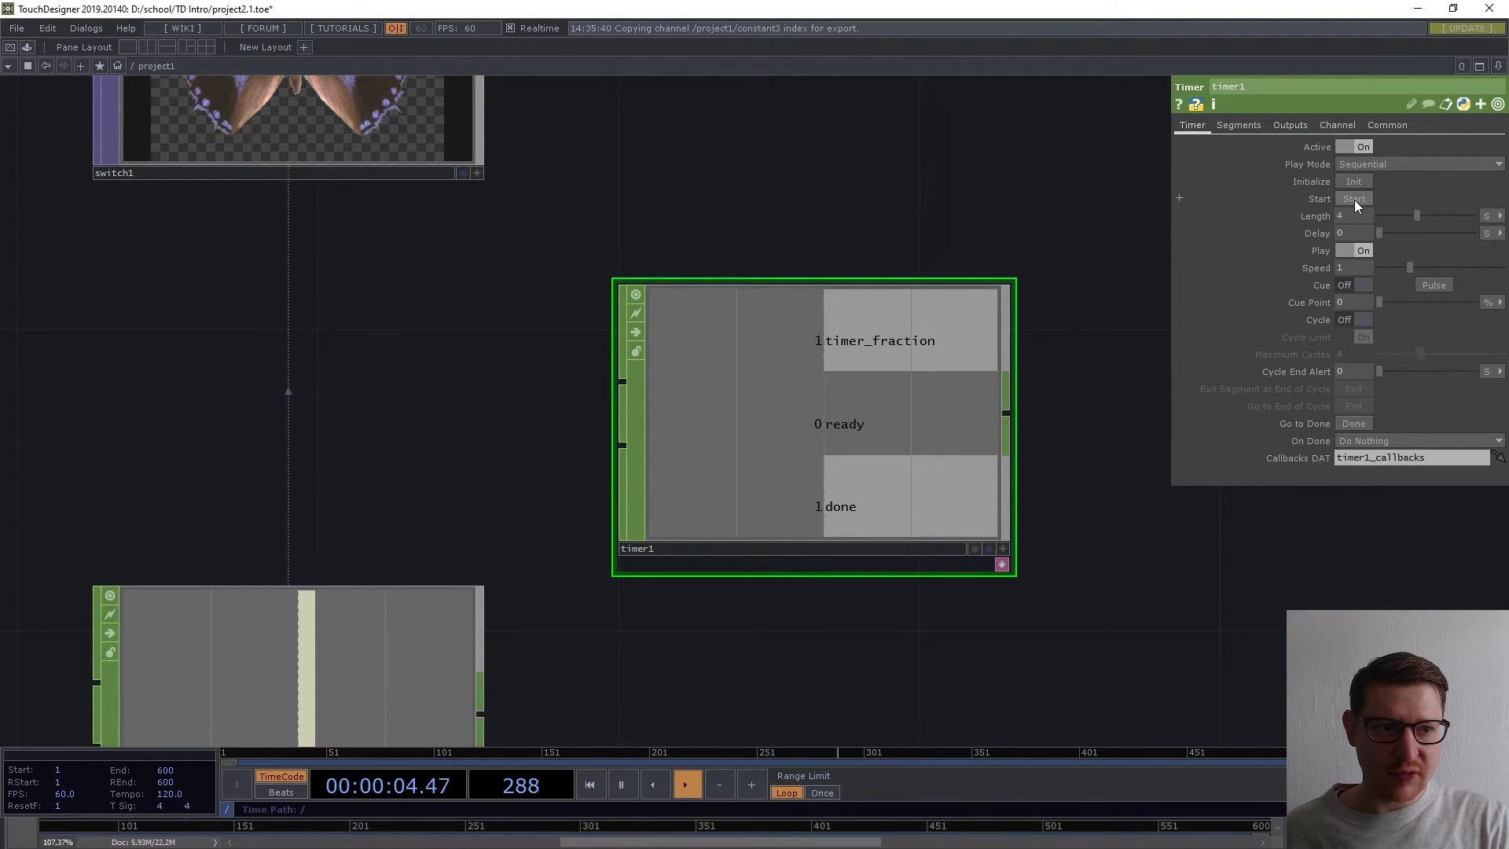
pyautogui.click(1355, 199)
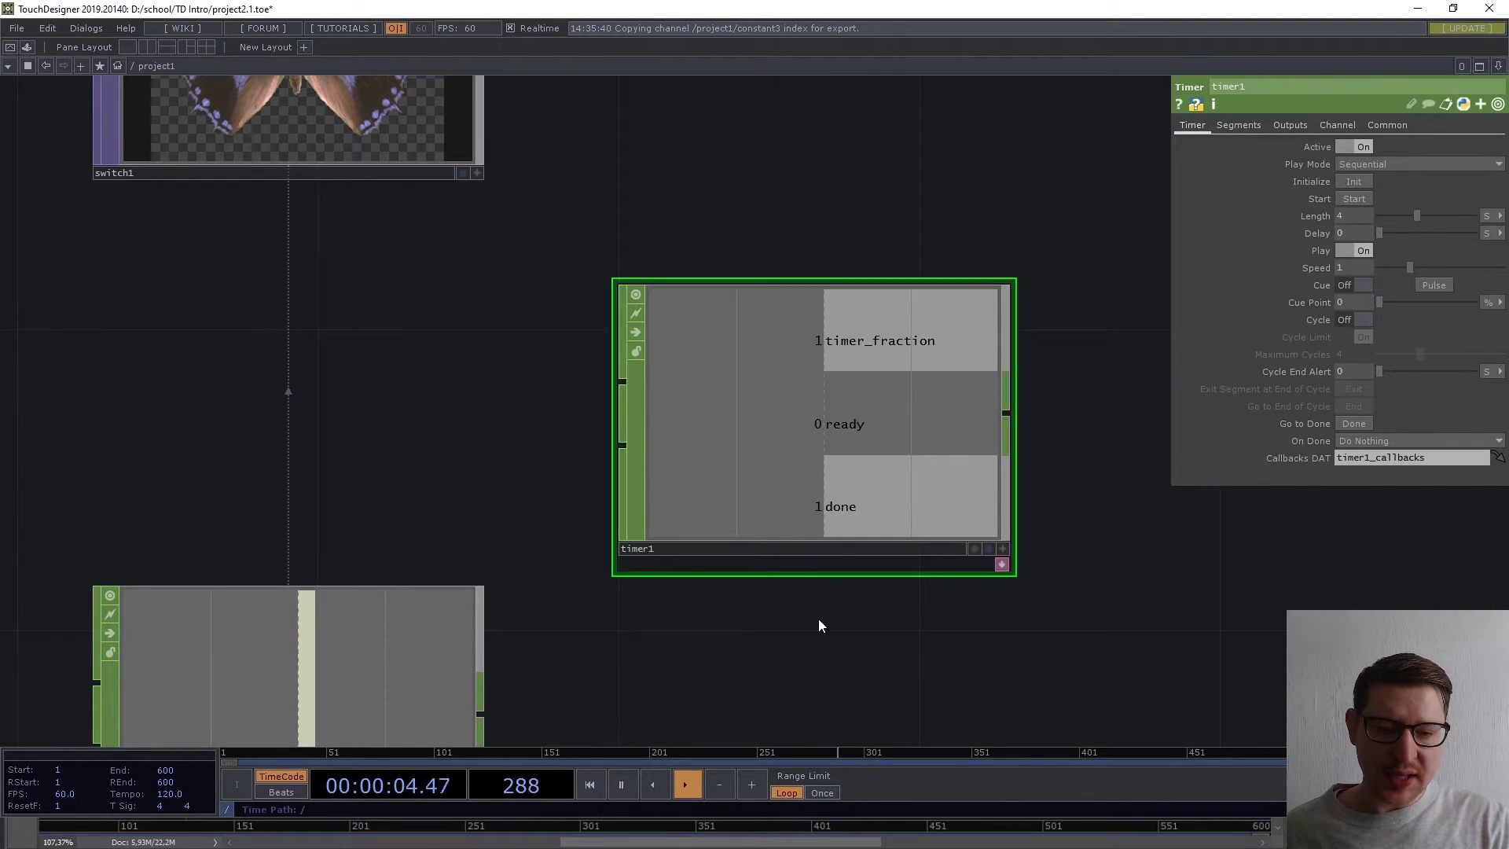
pyautogui.scroll(4, 828, 511)
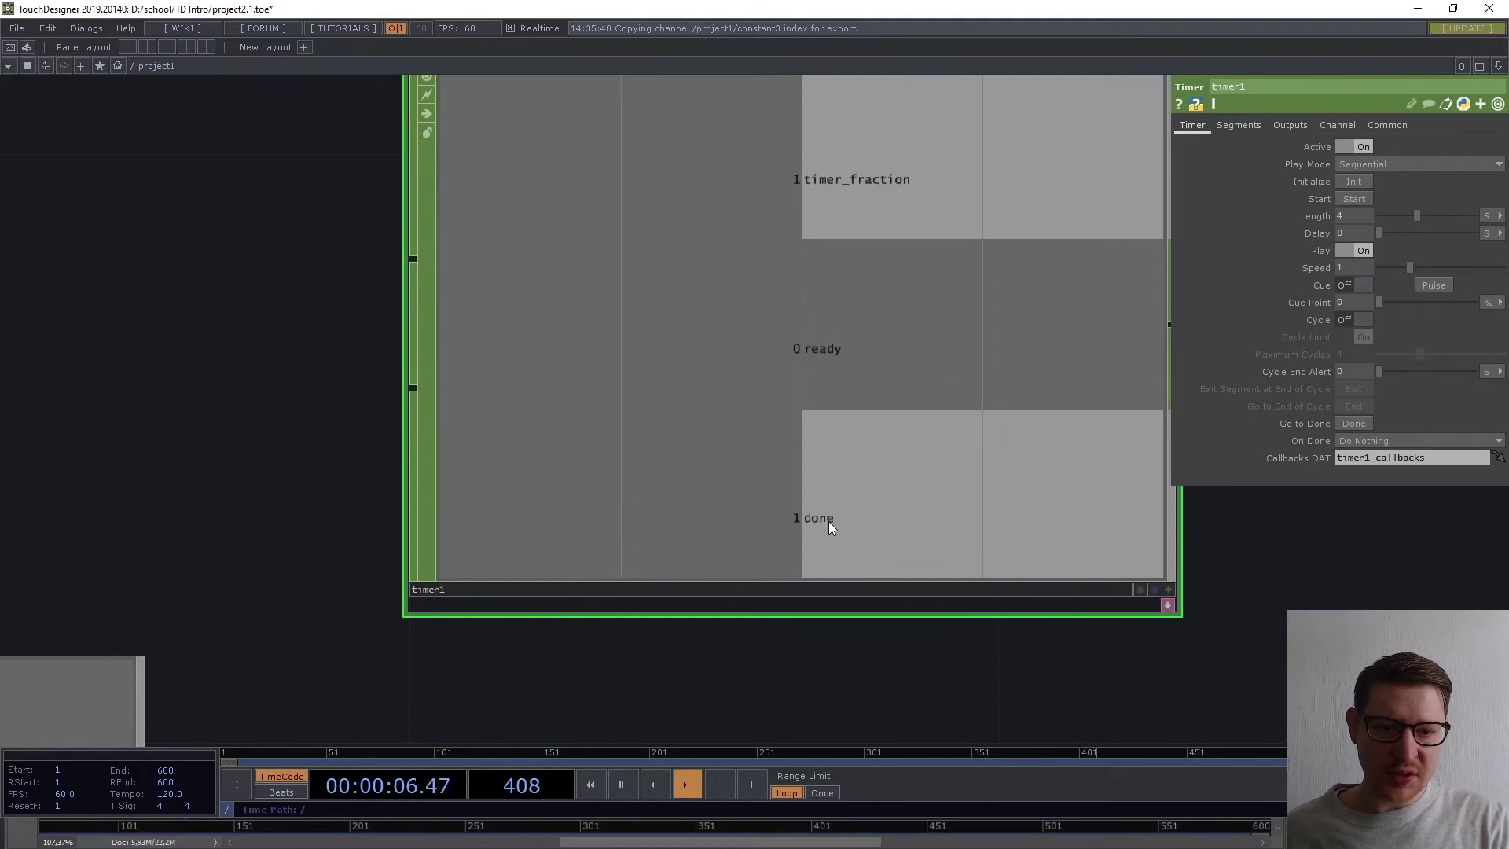
pyautogui.scroll(-6, 787, 516)
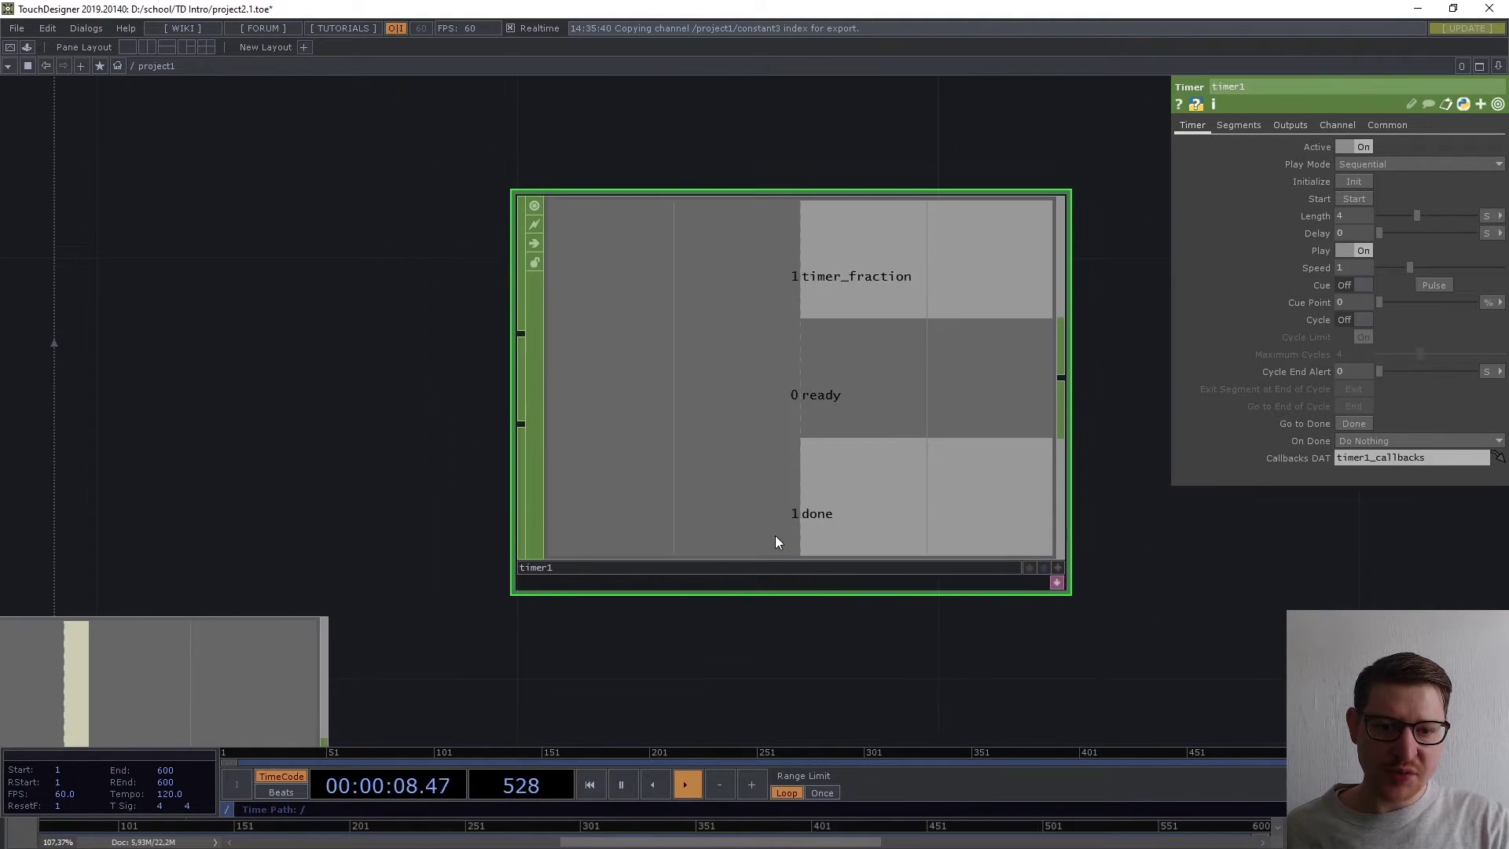
pyautogui.scroll(-3, 869, 580)
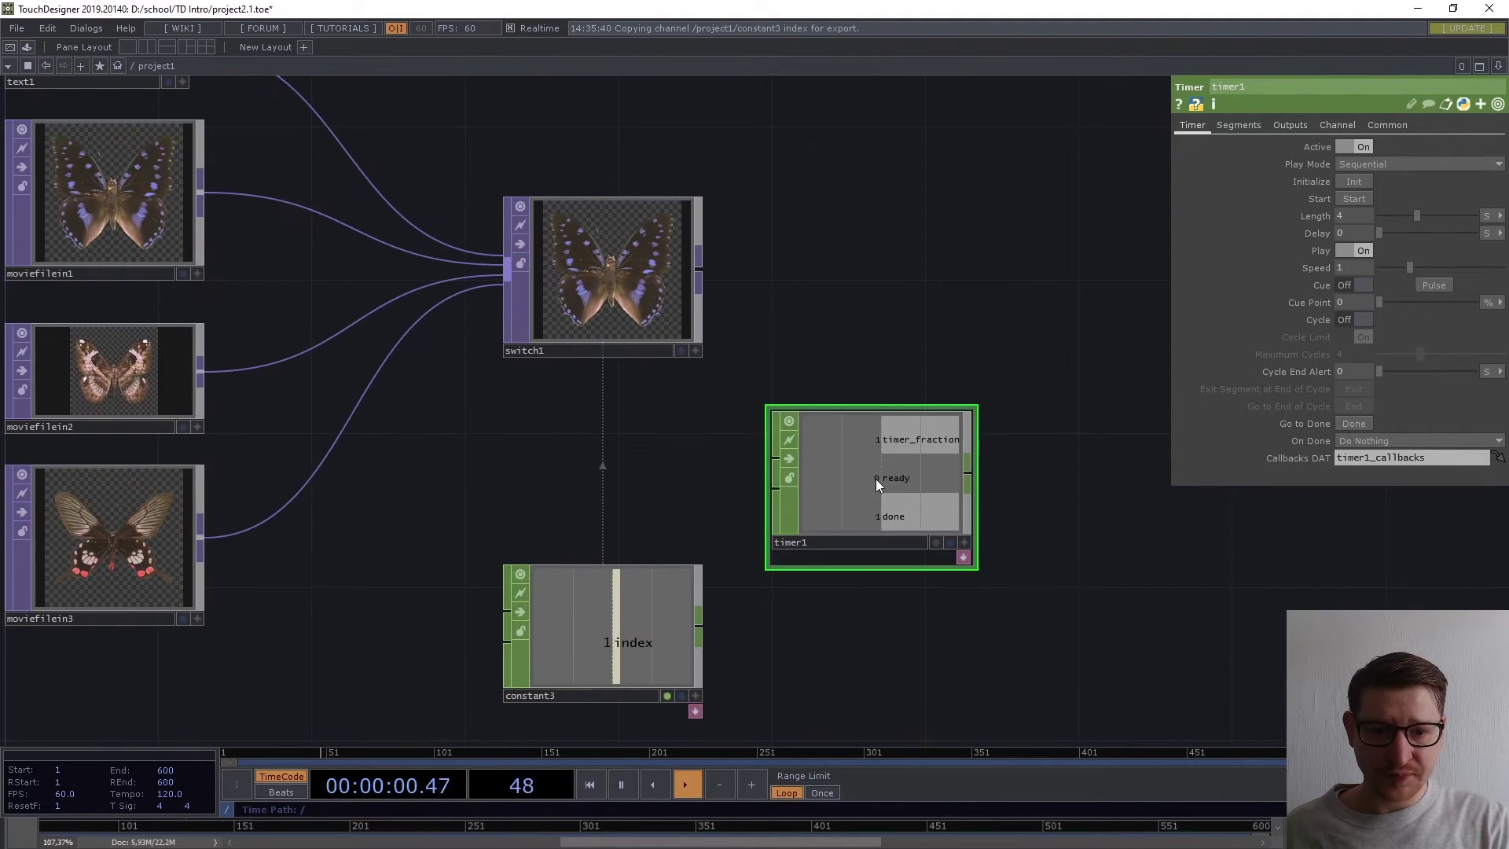
pyautogui.scroll(2, 876, 479)
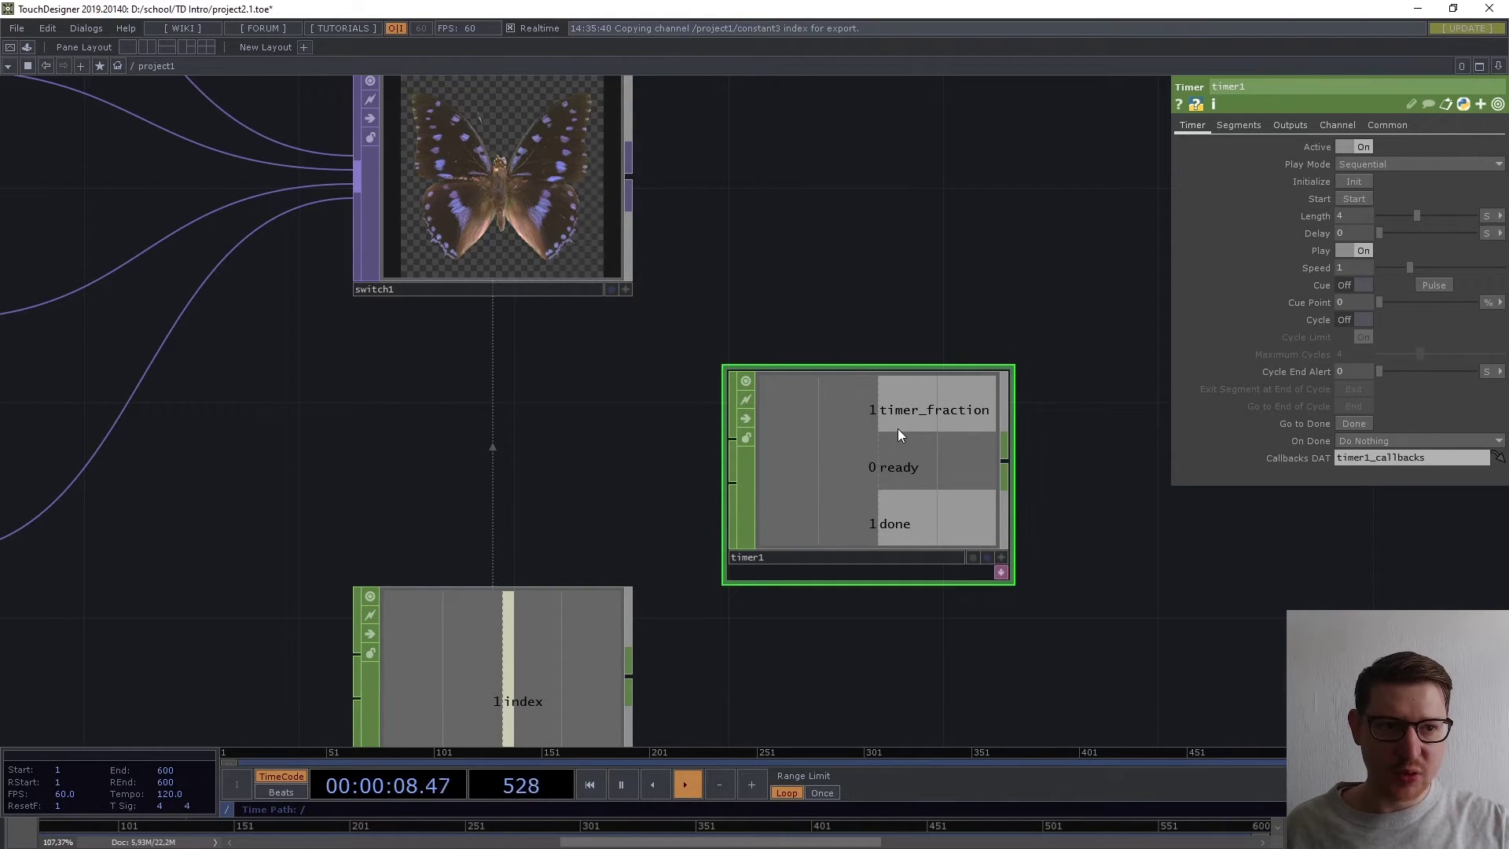
pyautogui.scroll(2, 898, 427)
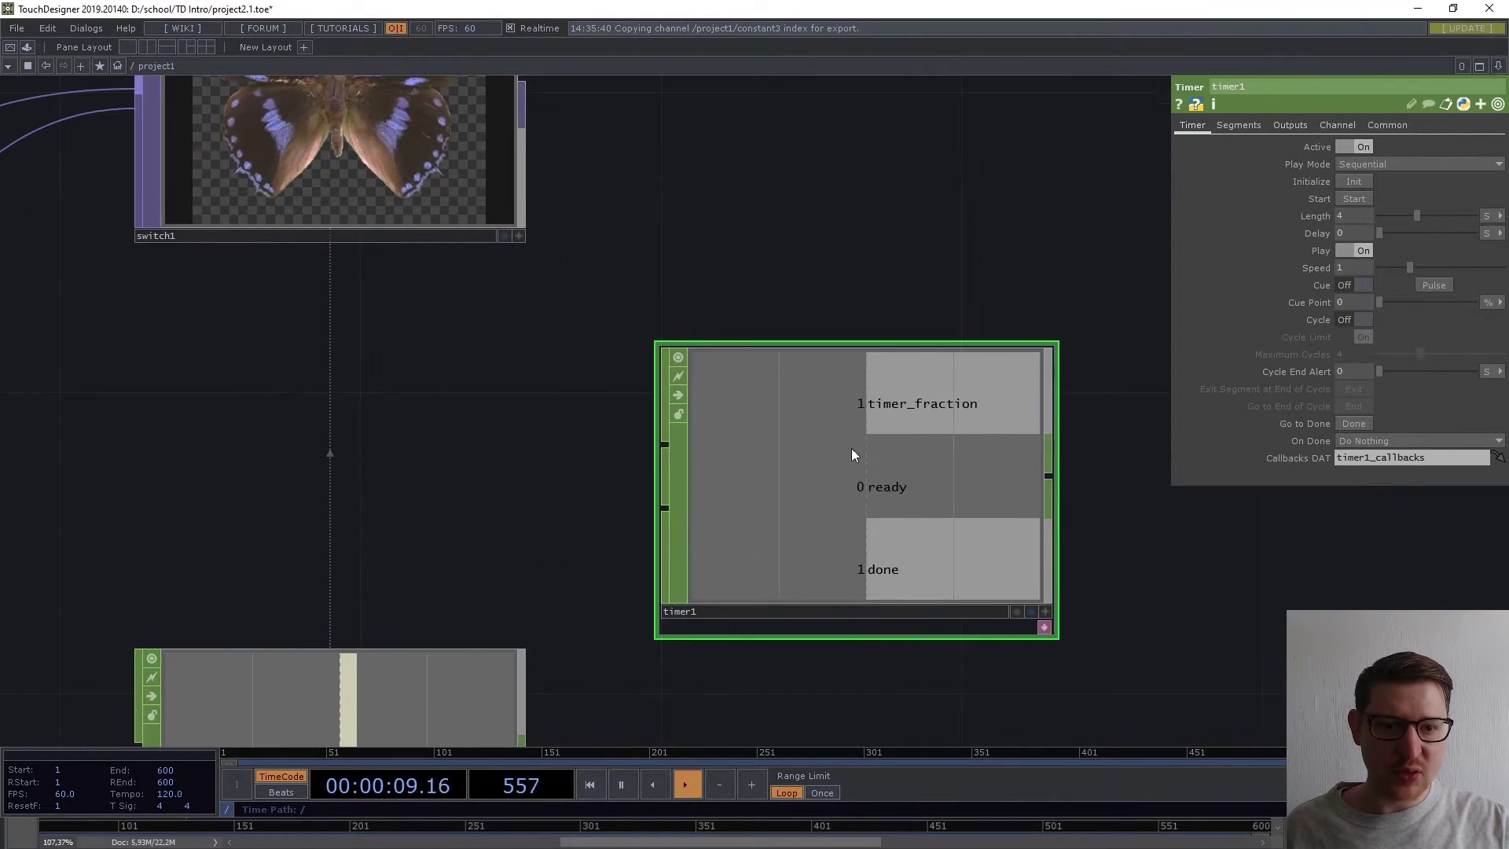
# Set the Timer Count output of timer1 to Seconds.
pyautogui.click(1289, 126)
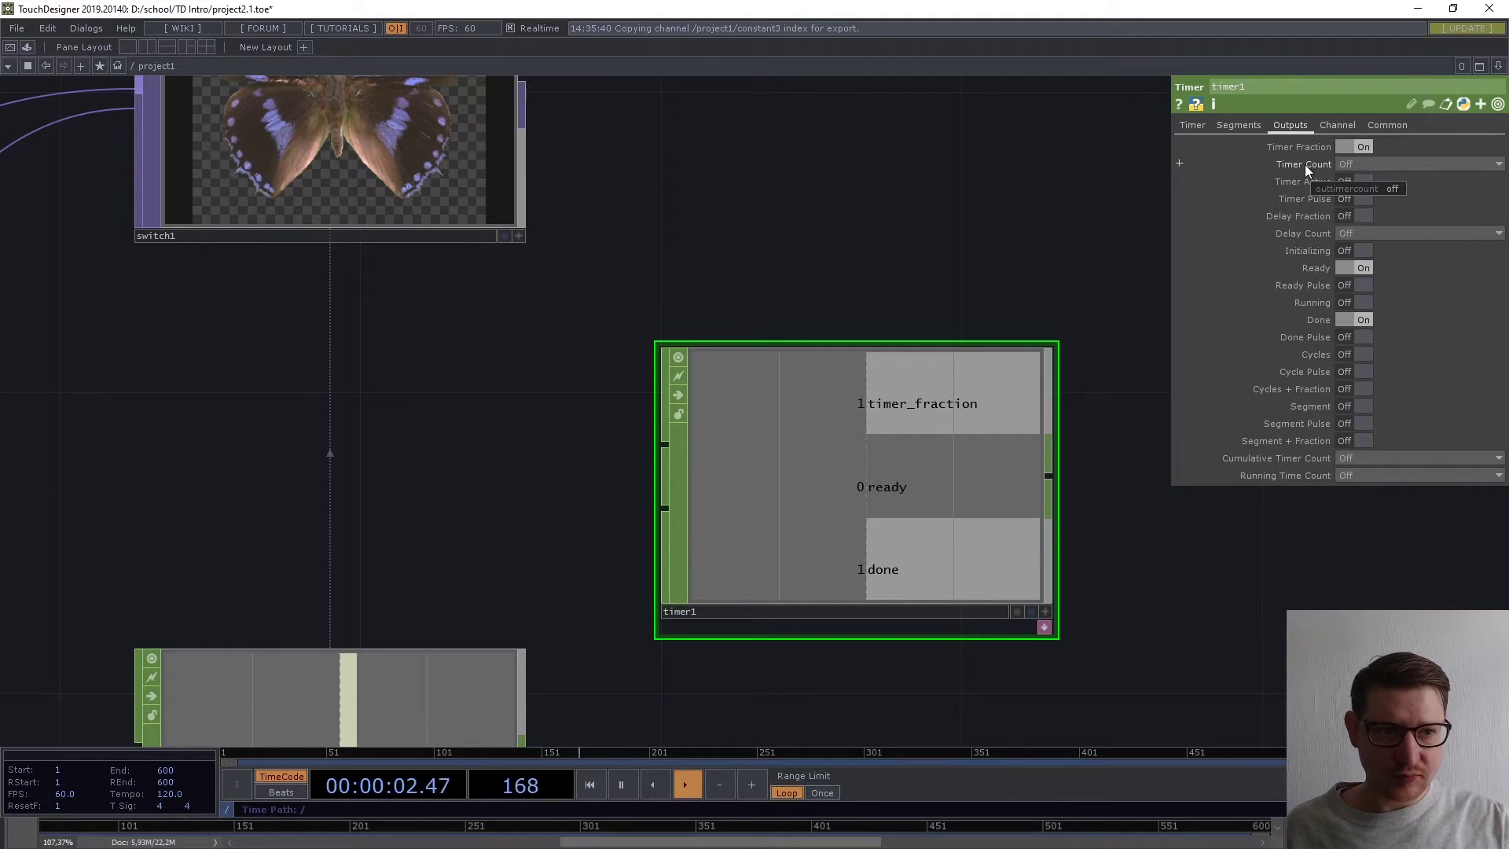
pyautogui.click(1383, 165)
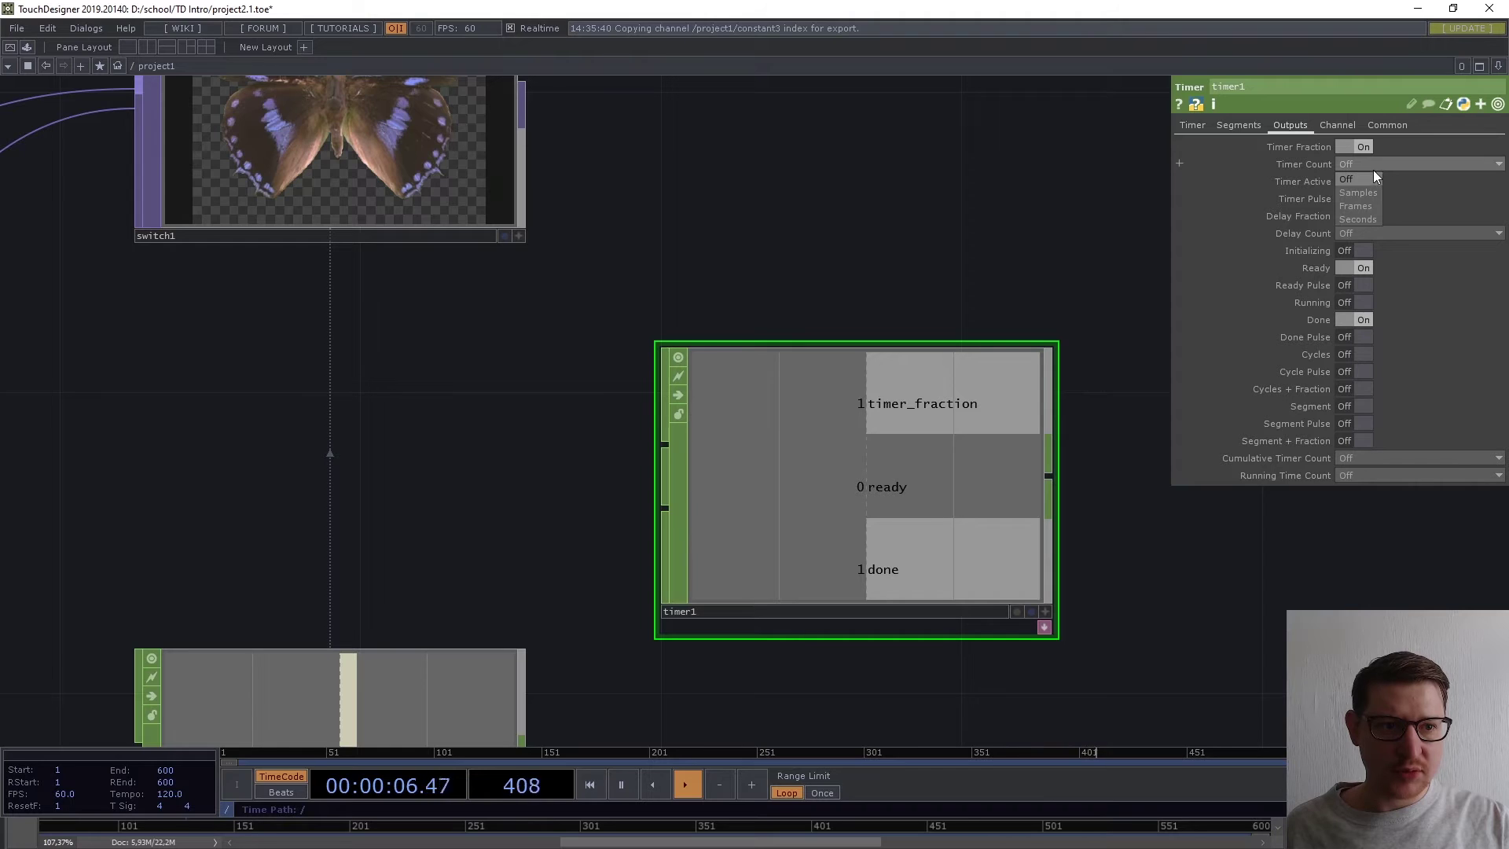
pyautogui.click(1371, 178)
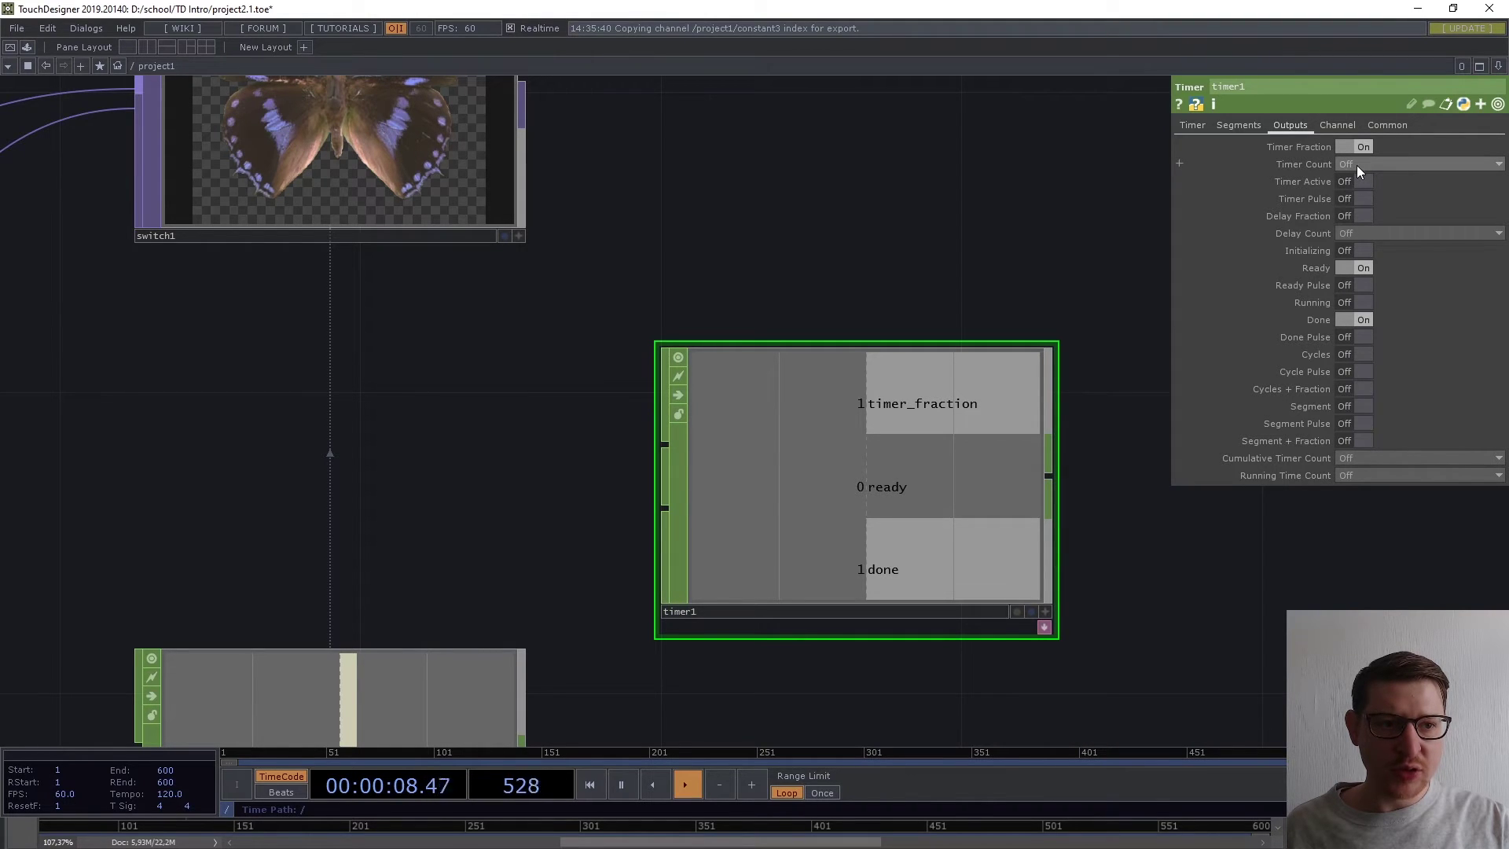
pyautogui.click(1357, 165)
pyautogui.click(1357, 219)
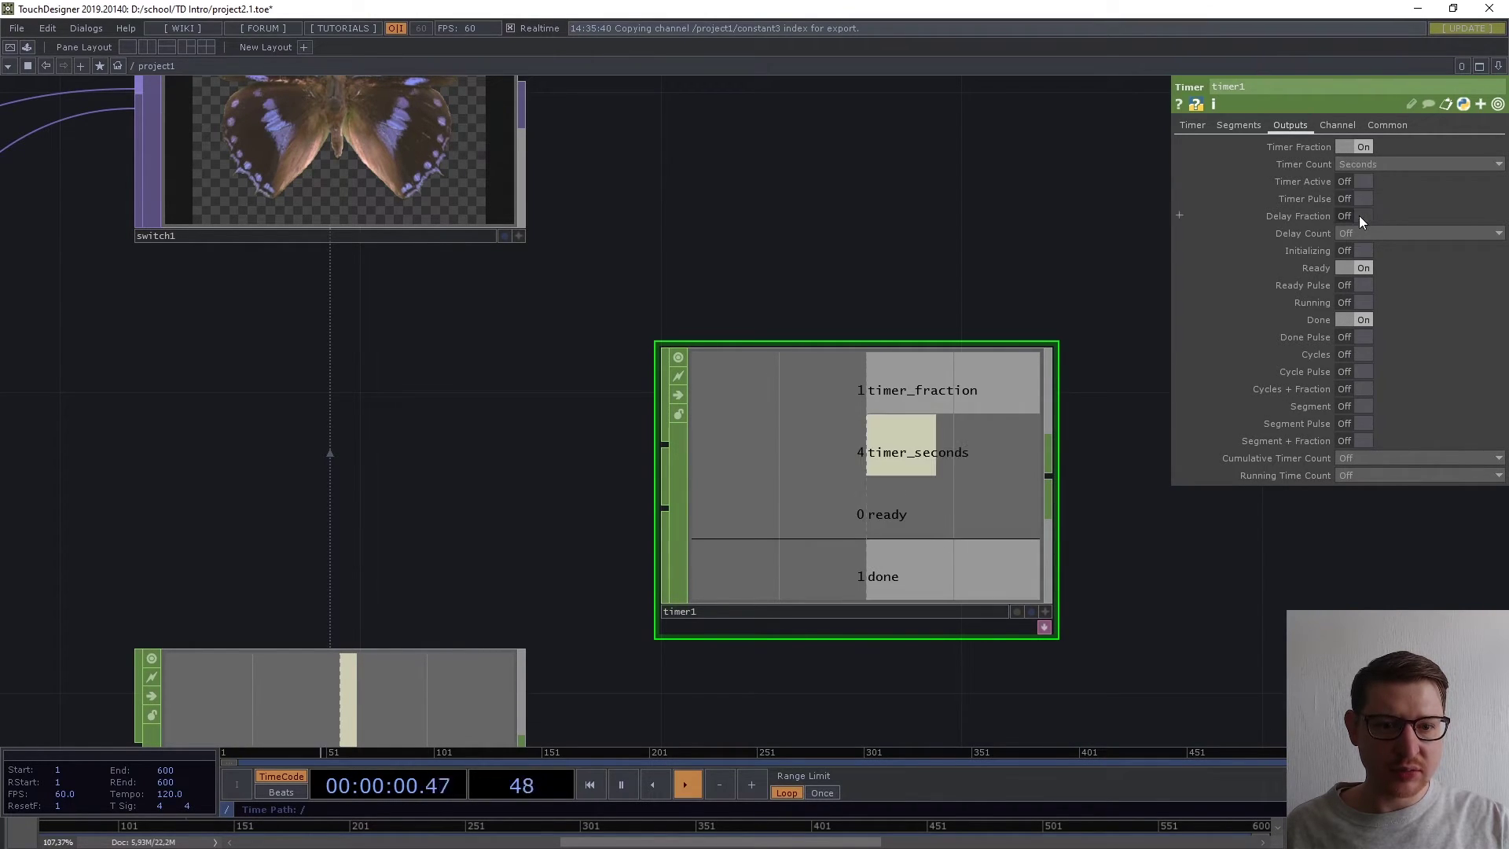
# Restart timer1 and observe its timer_seconds channel together with the fraction and done channels.
pyautogui.scroll(4, 943, 460)
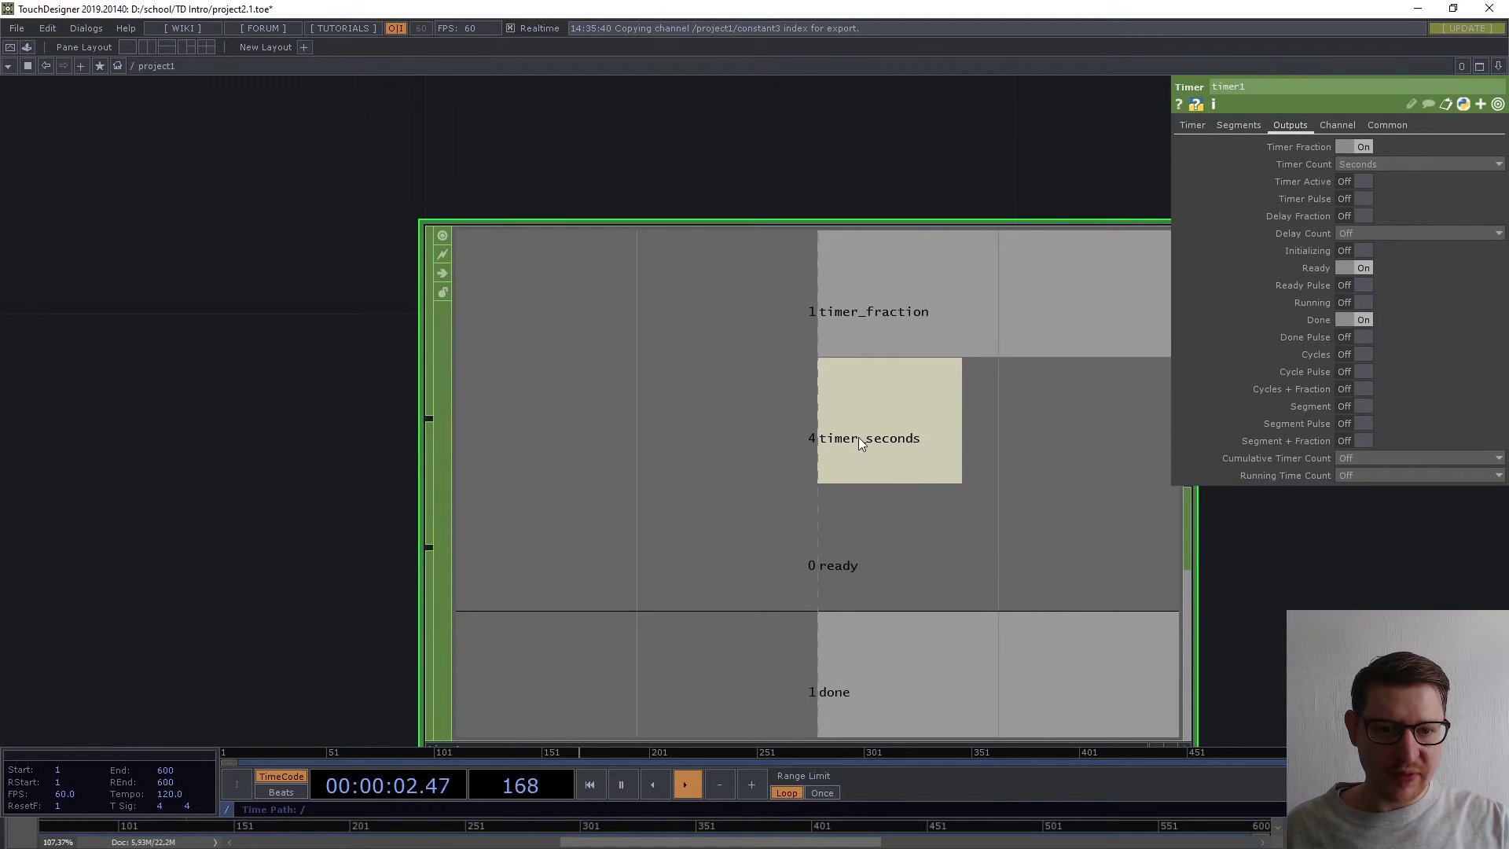
pyautogui.click(1192, 126)
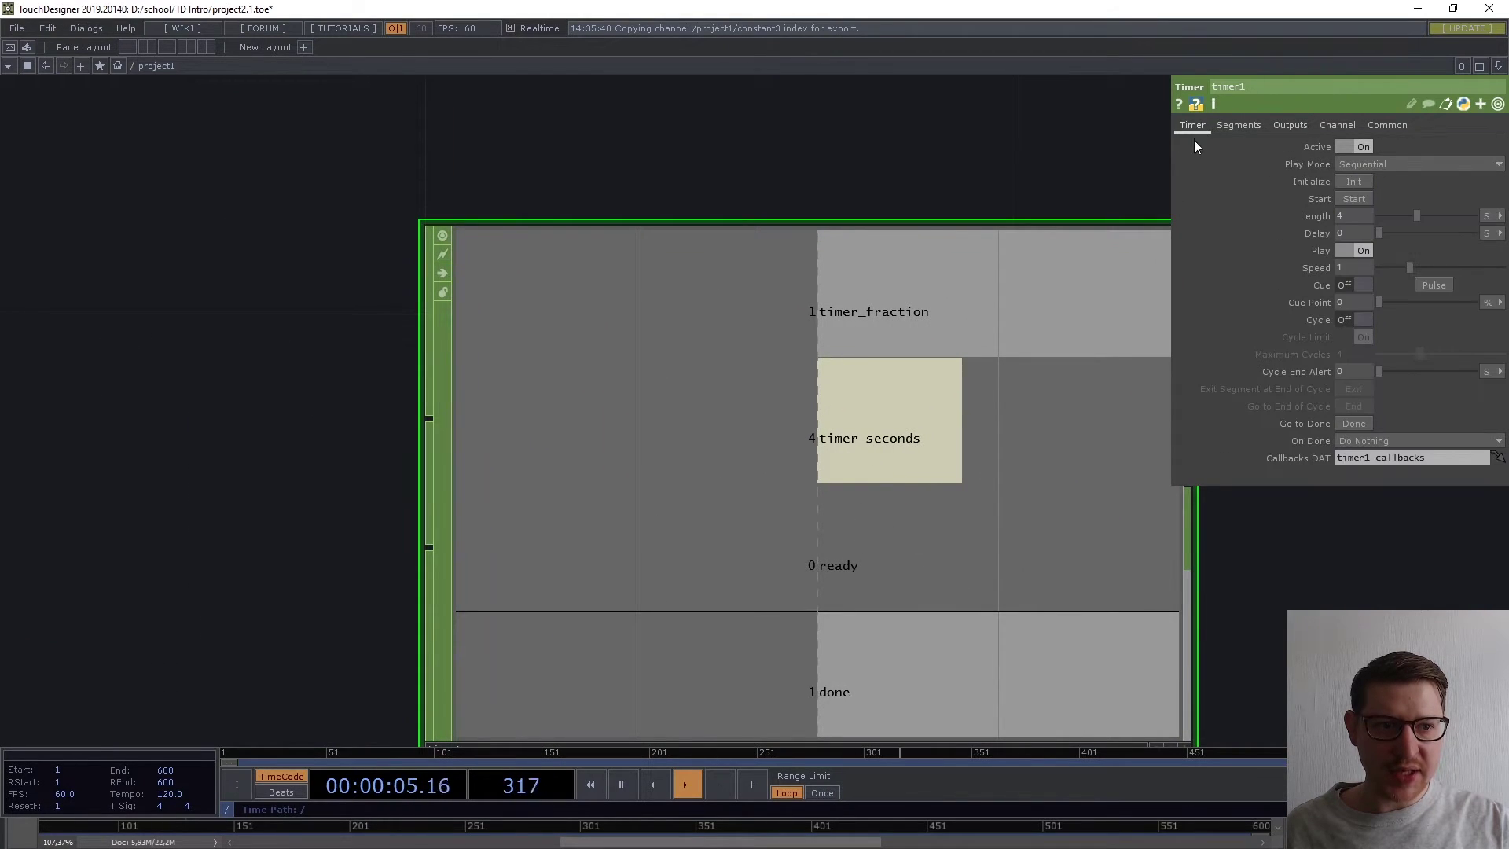
pyautogui.click(1345, 198)
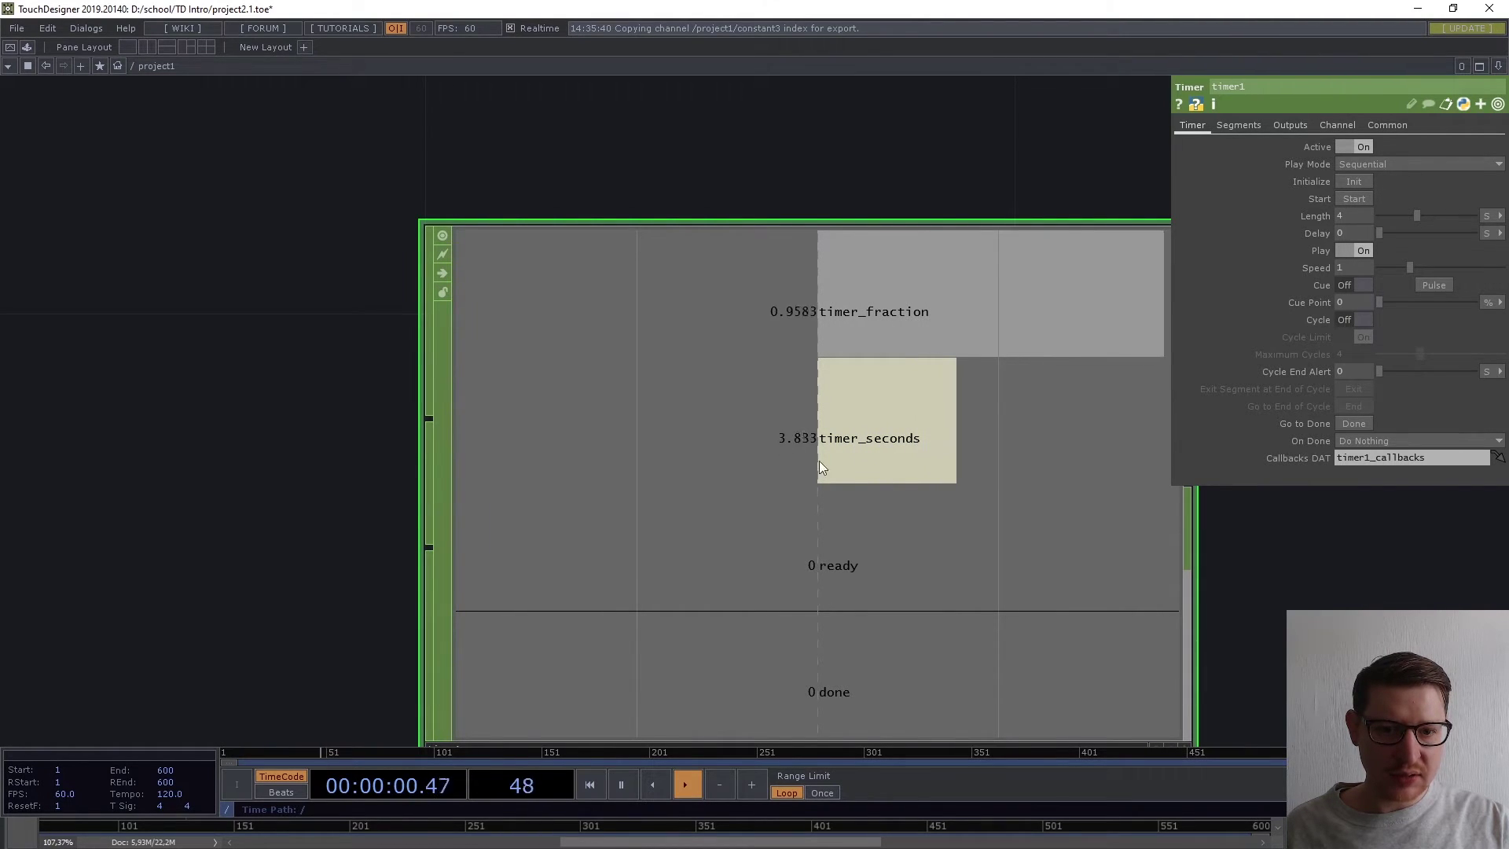
pyautogui.moveTo(1299, 606); pyautogui.dragTo(1292, 506)
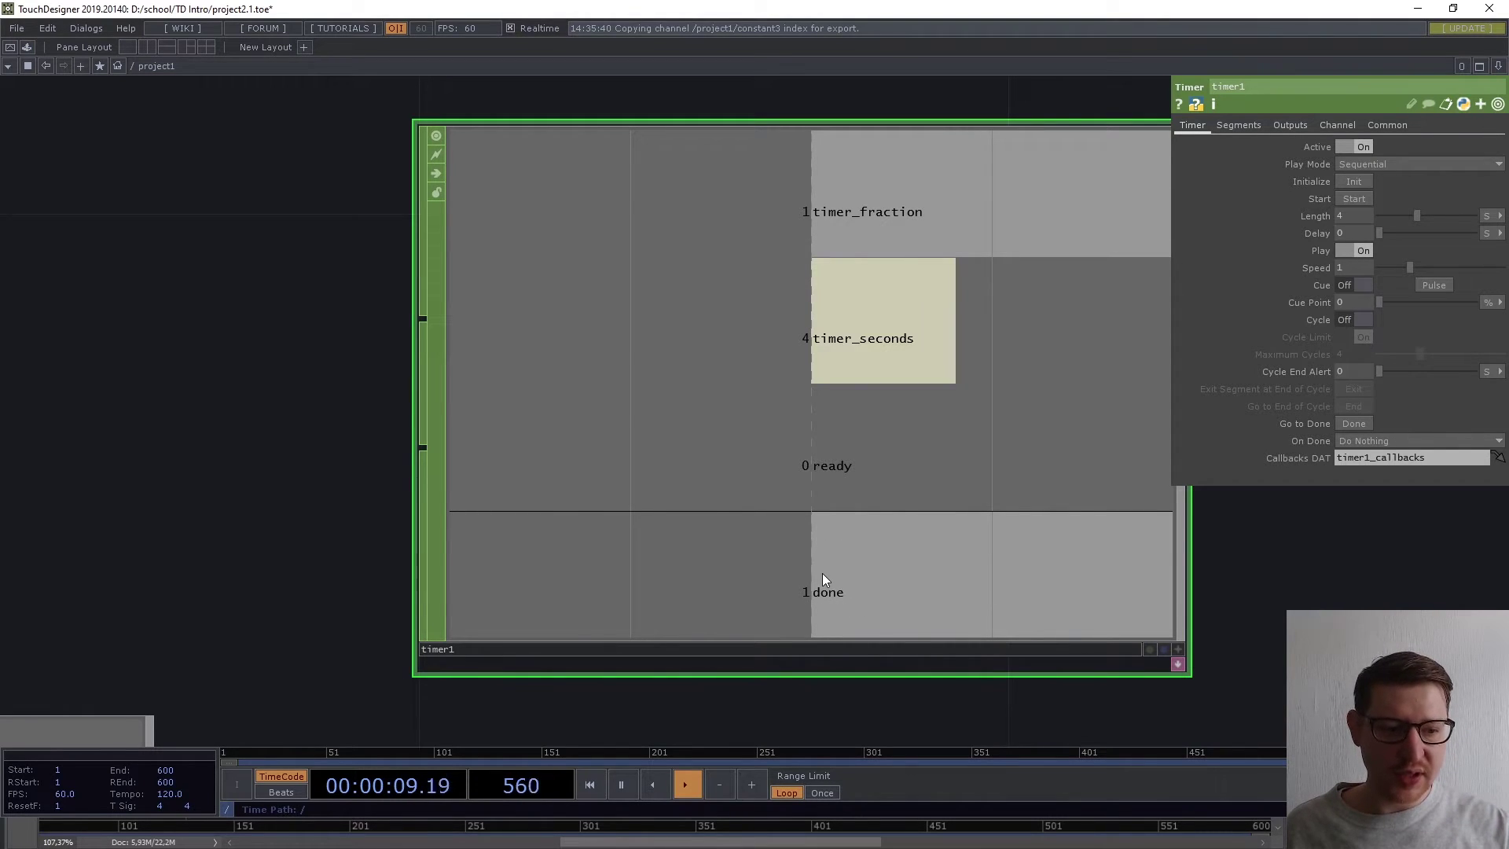
# Move timer1 directly next to constant3, in line with it below switch1.
pyautogui.scroll(-3, 822, 573)
pyautogui.scroll(-3, 822, 572)
pyautogui.scroll(-3, 810, 582)
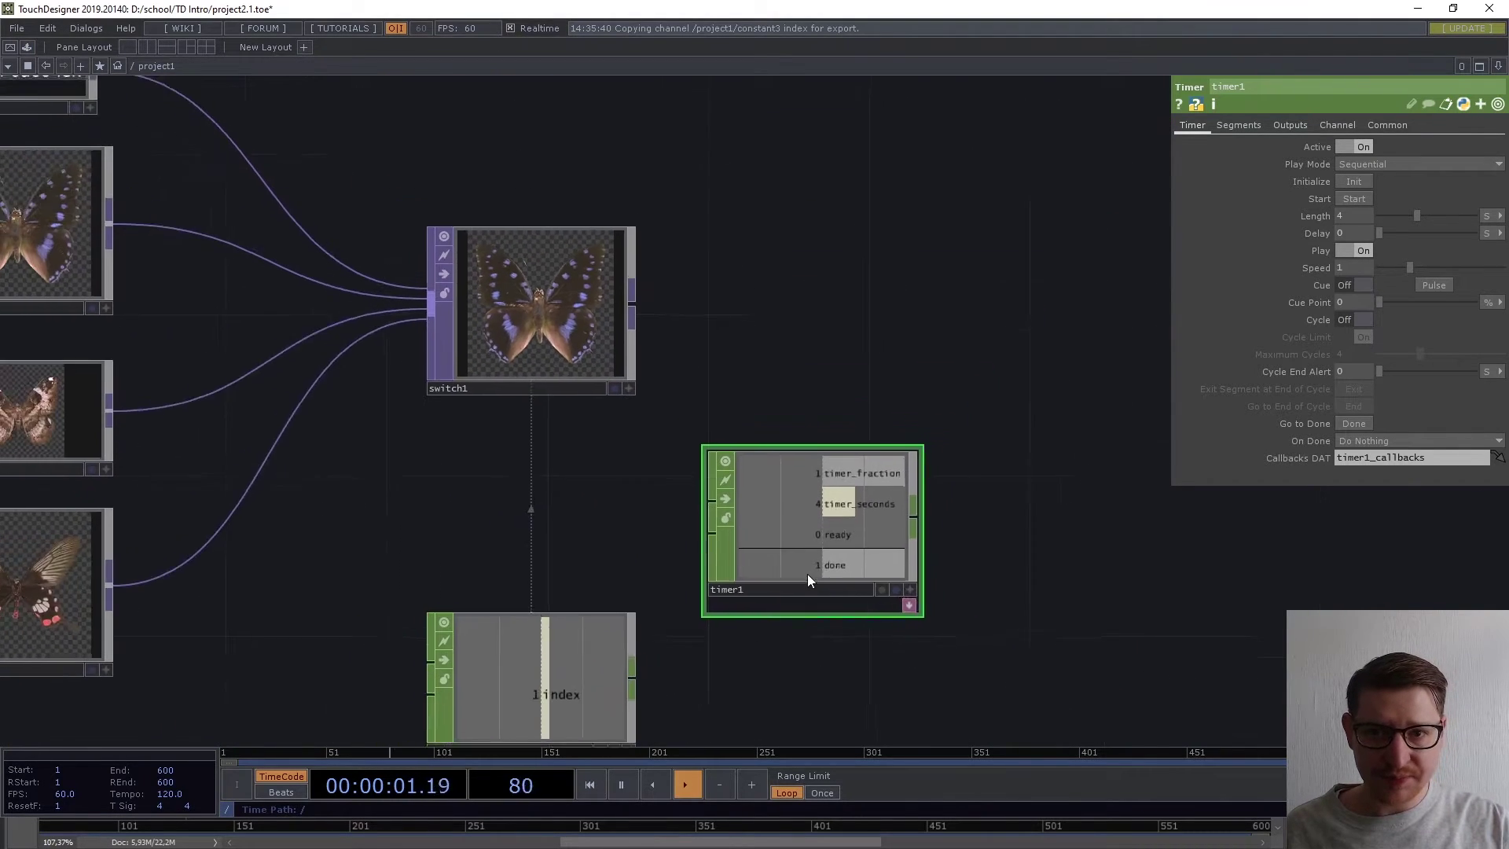
pyautogui.scroll(-1, 857, 645)
pyautogui.moveTo(873, 619); pyautogui.dragTo(958, 517)
pyautogui.moveTo(901, 426); pyautogui.dragTo(846, 579)
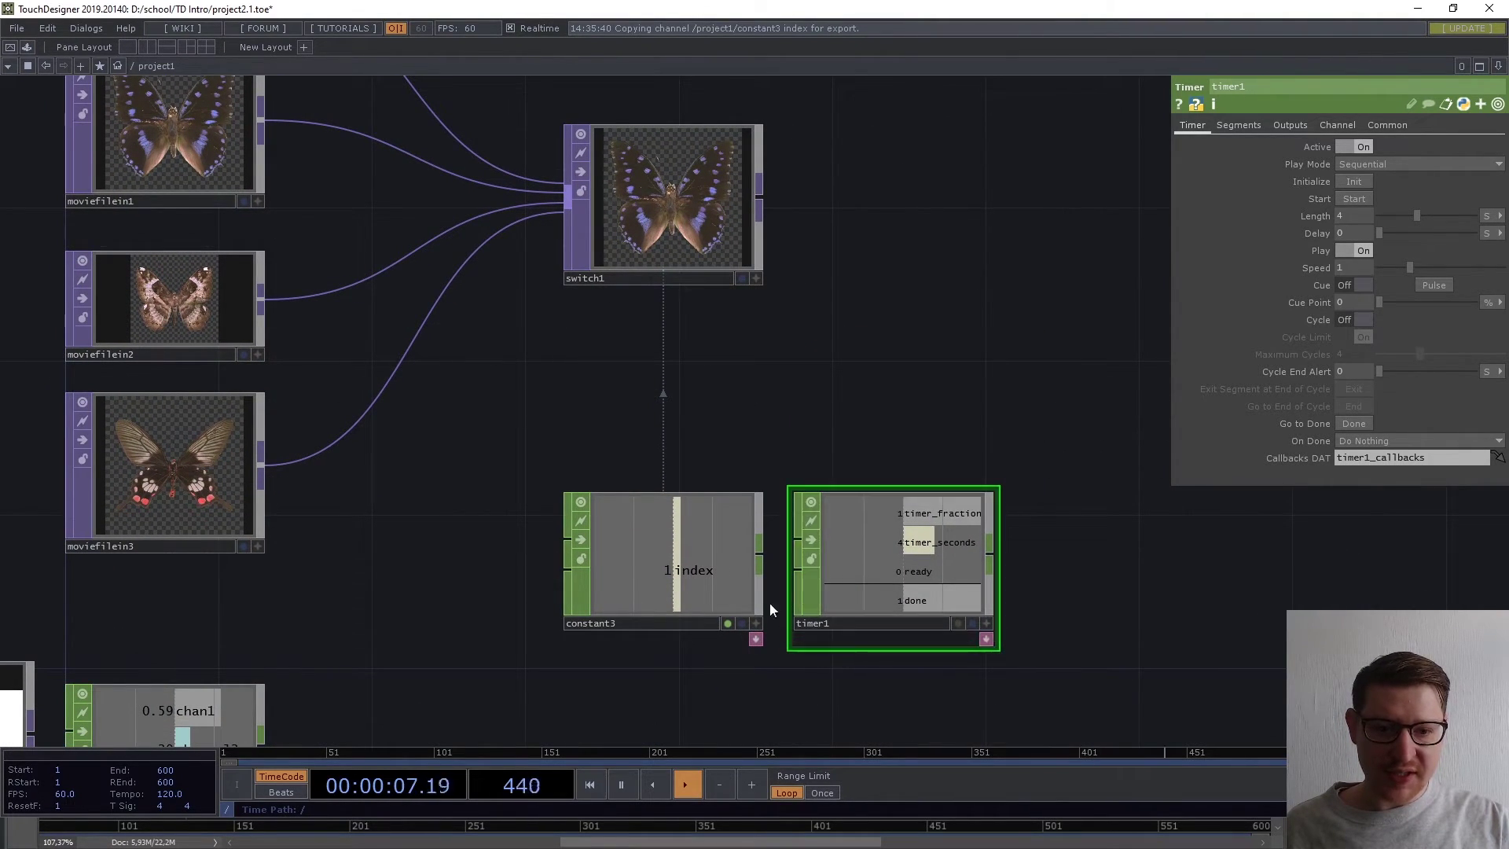
pyautogui.scroll(3, 916, 640)
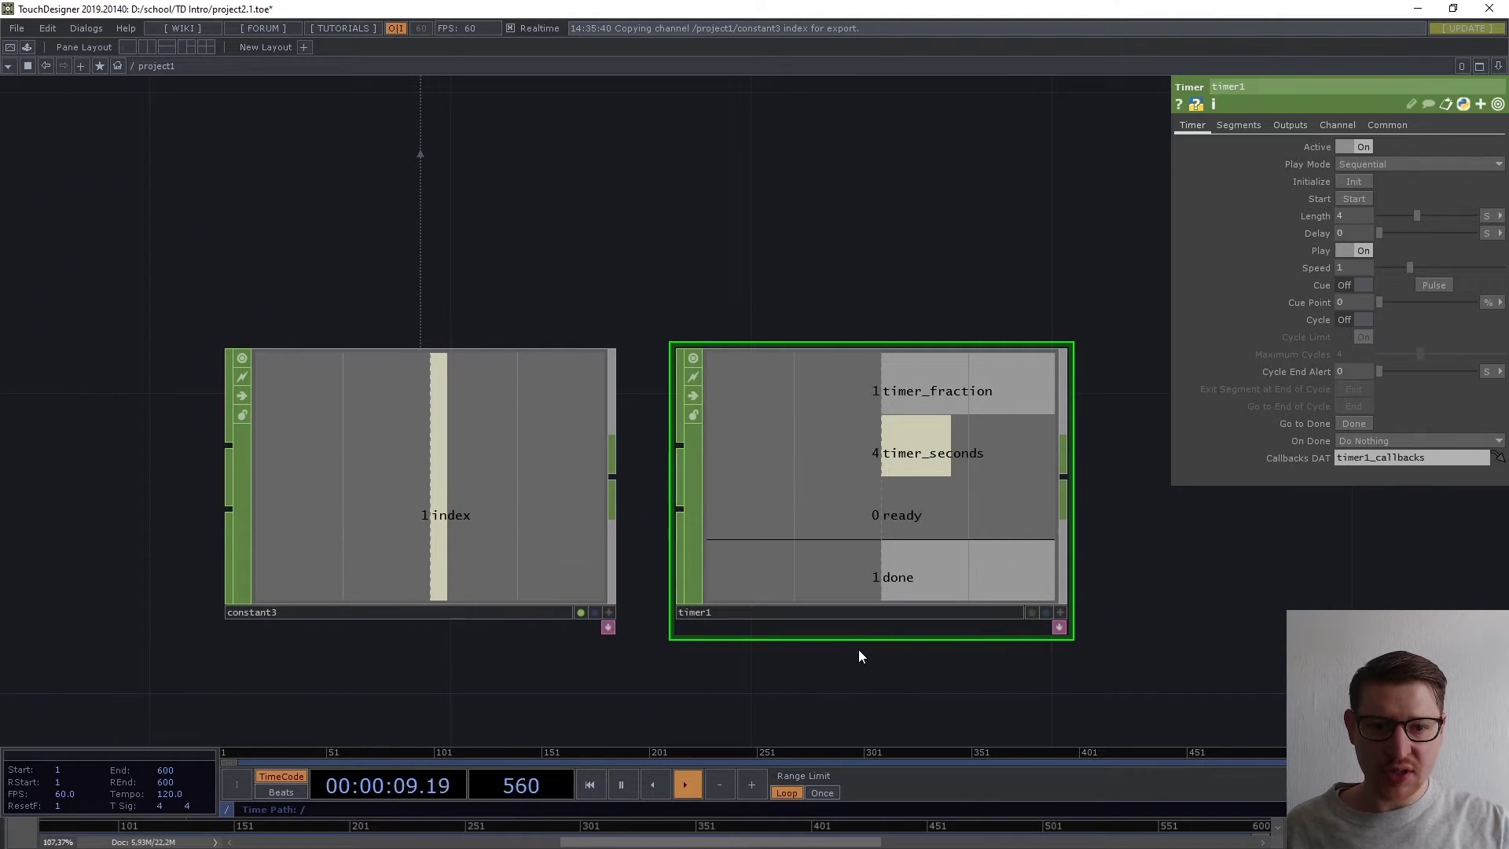
pyautogui.scroll(-4, 858, 649)
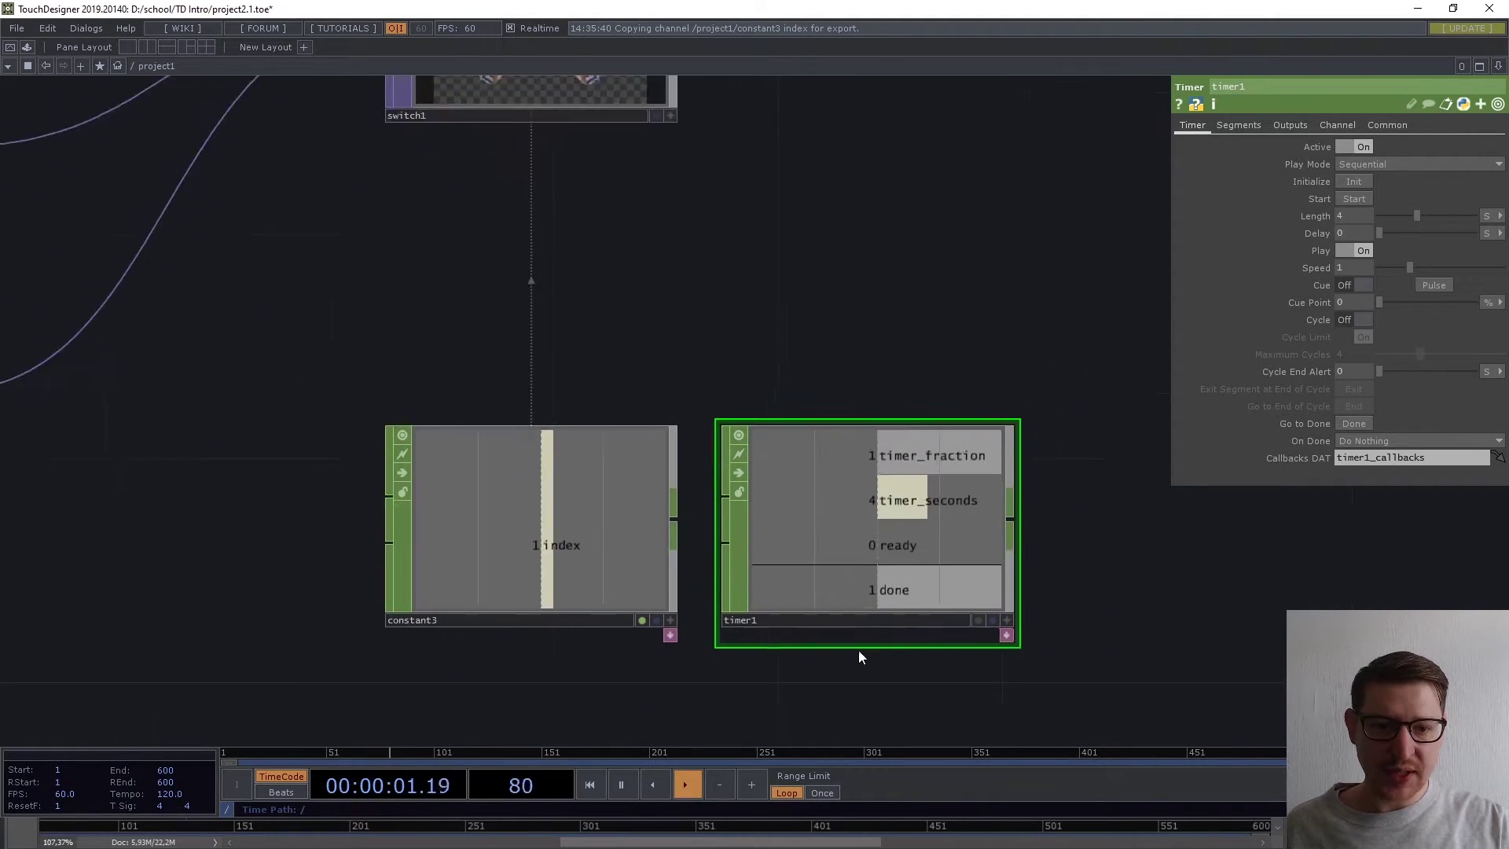
pyautogui.scroll(4, 879, 634)
pyautogui.moveTo(821, 693); pyautogui.dragTo(797, 691)
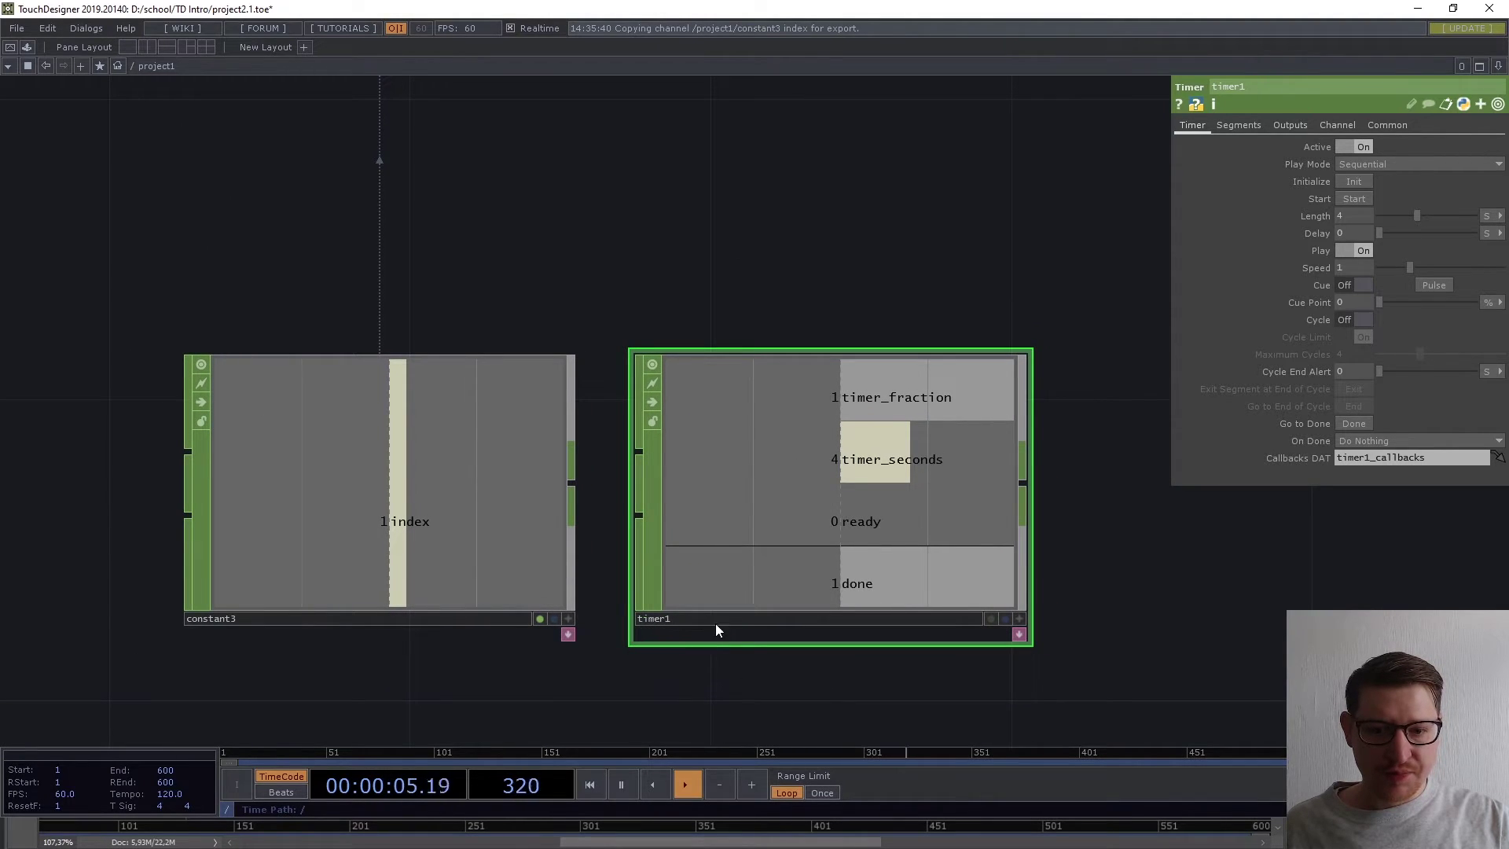
# Make the timer1 viewer active to reach its channels, and select switch1 to show its Index parameter.
pyautogui.click(1021, 619)
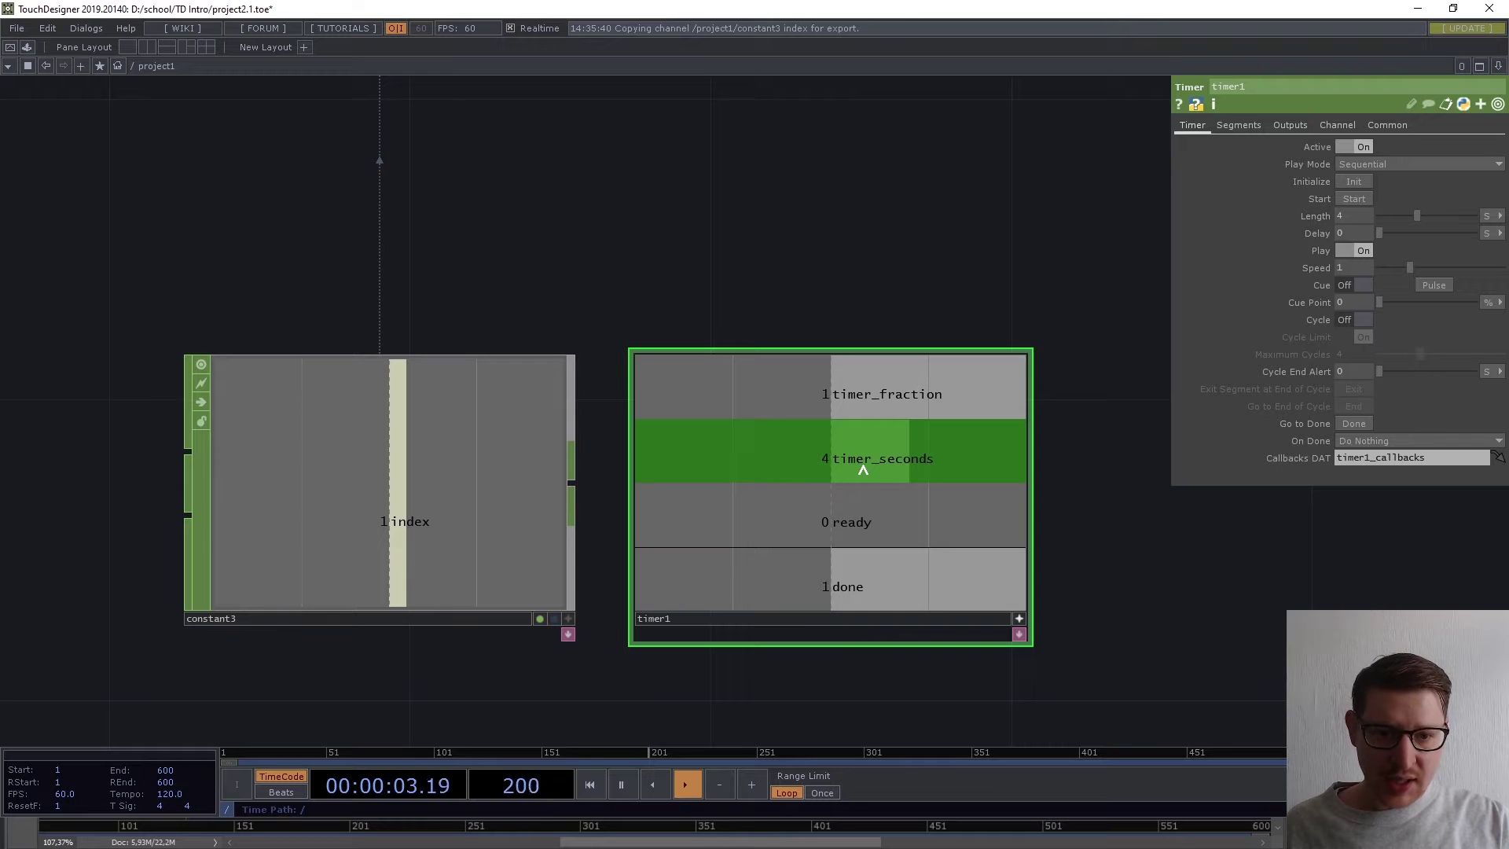
pyautogui.moveTo(1079, 525); pyautogui.dragTo(1070, 531)
pyautogui.scroll(-5, 1020, 559)
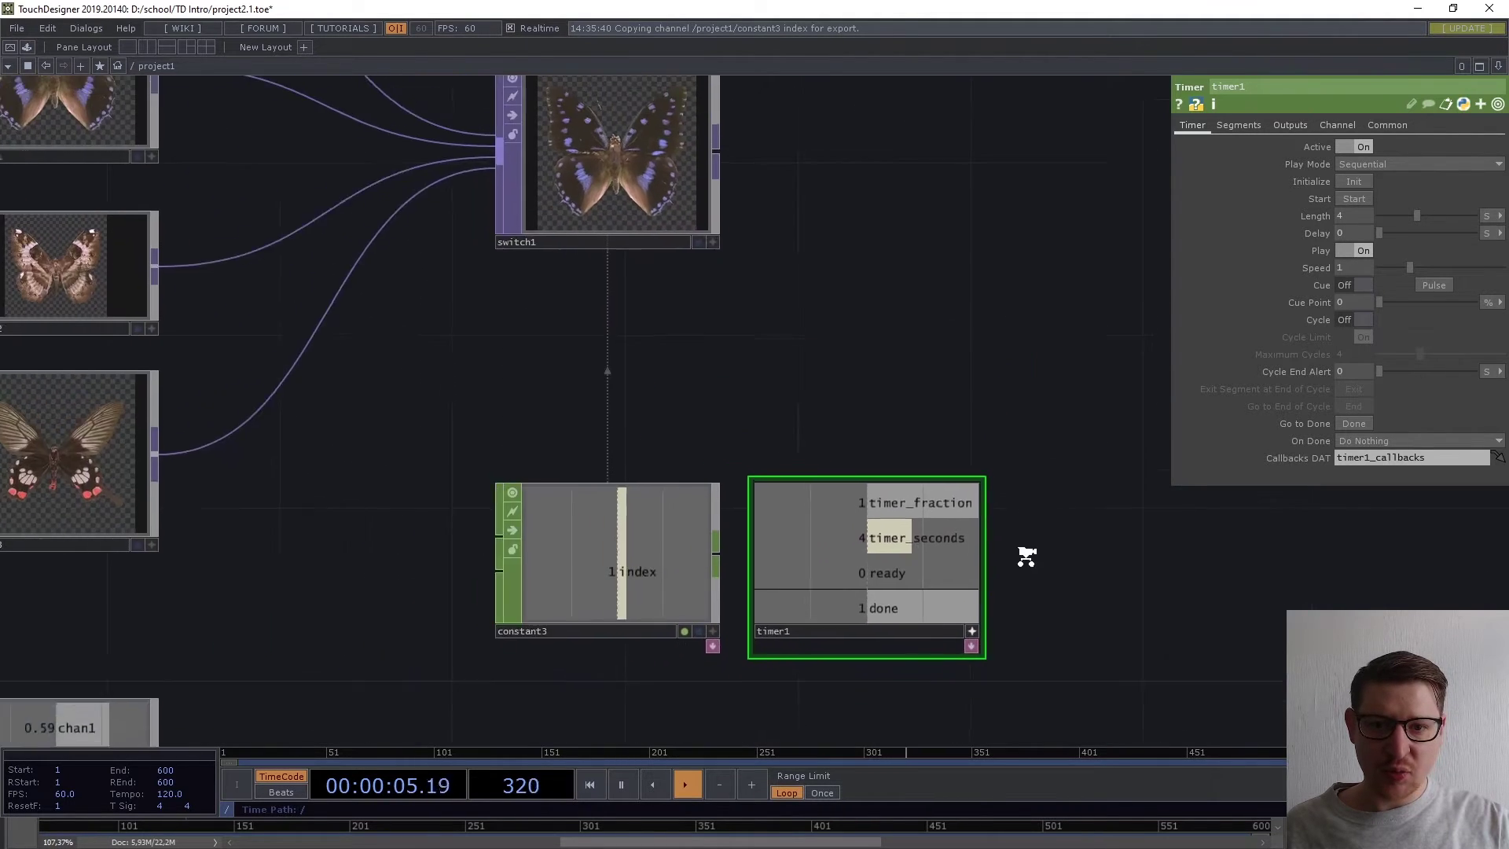
pyautogui.click(658, 228)
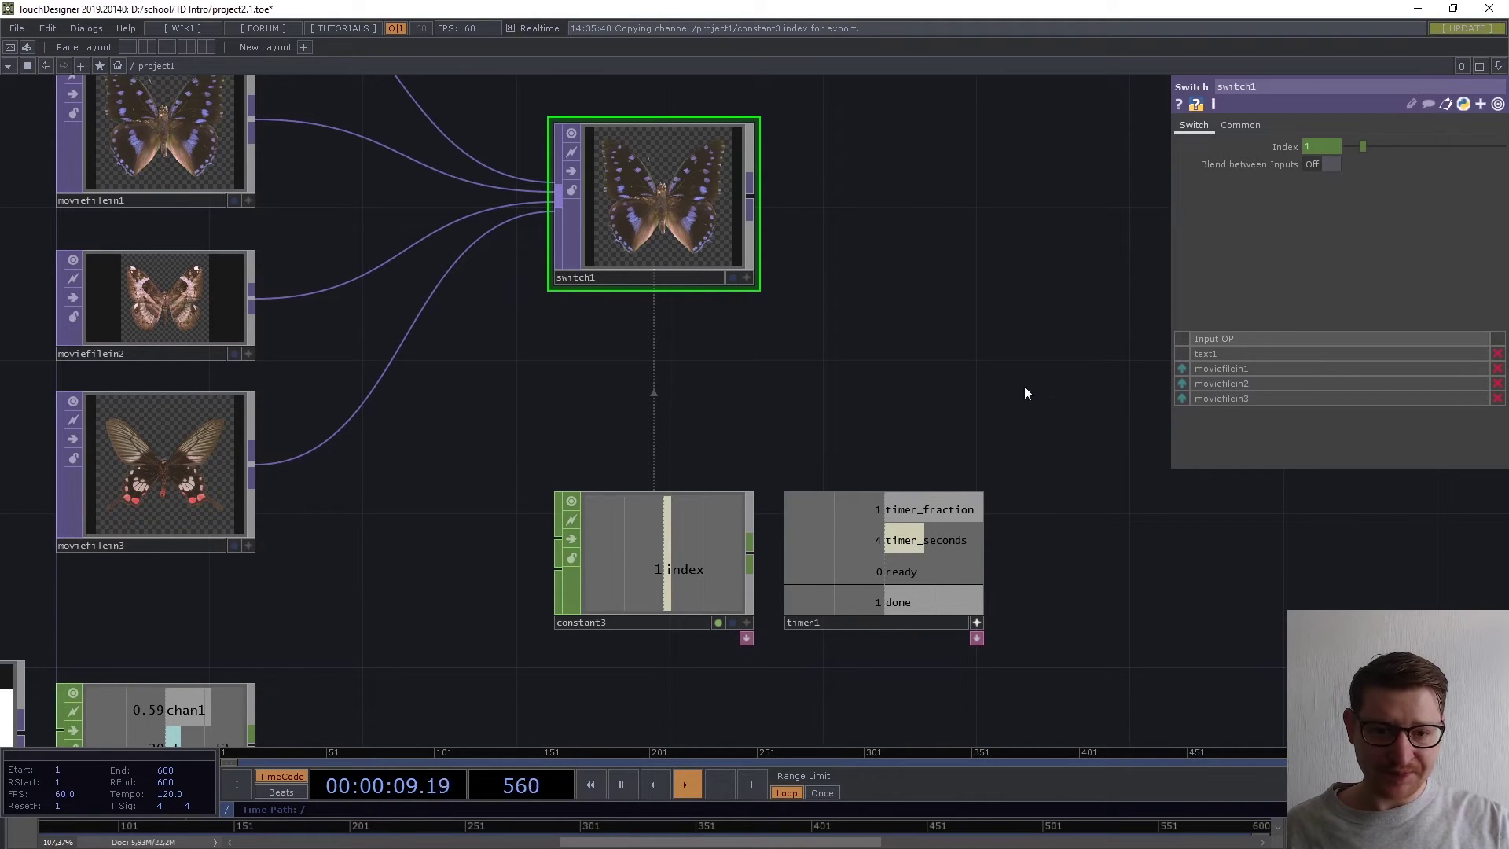
pyautogui.moveTo(1108, 592); pyautogui.dragTo(1014, 526)
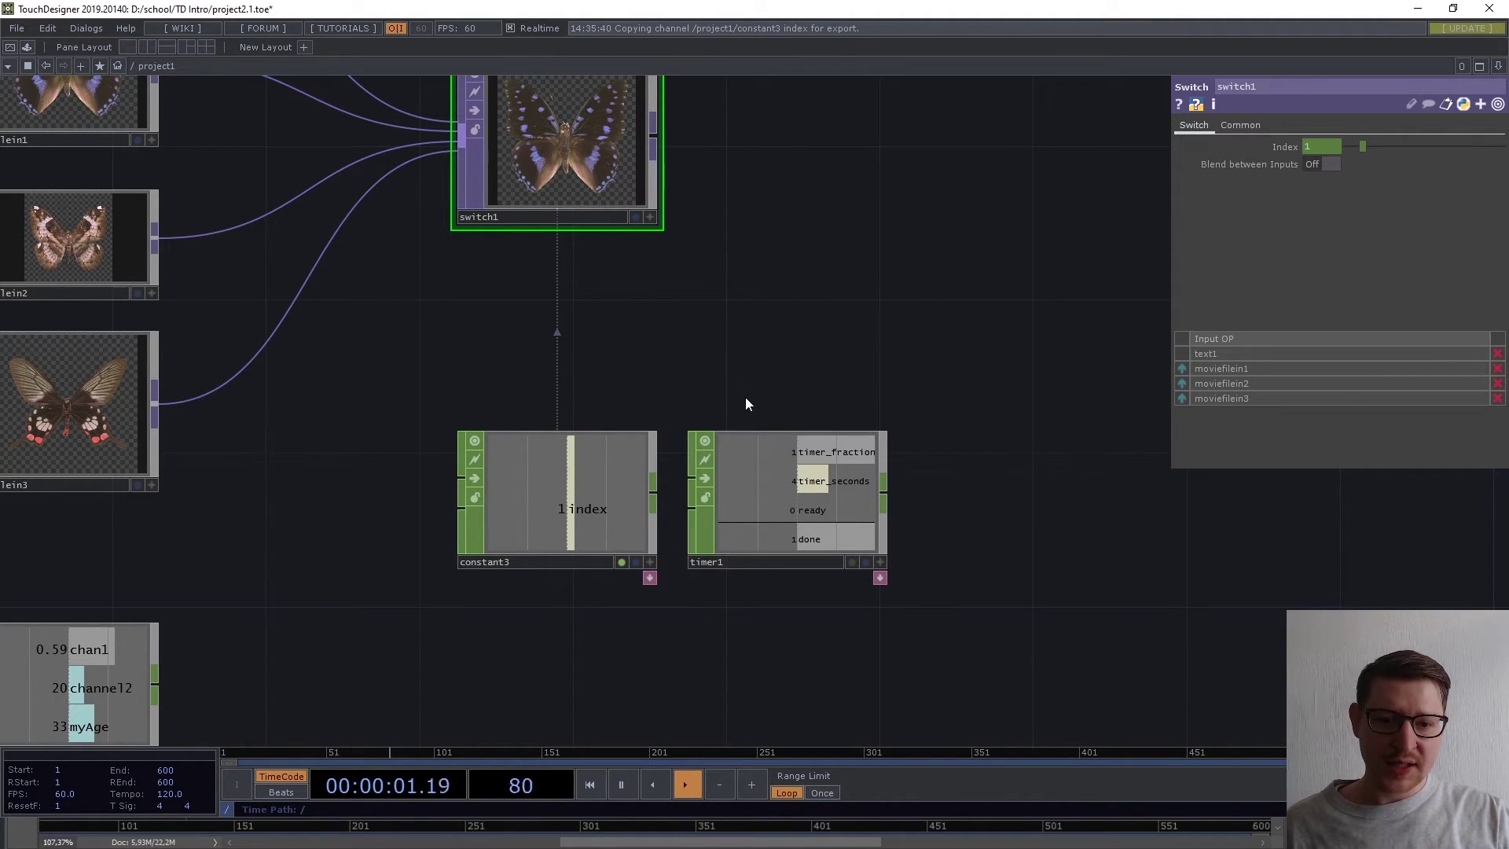
# Export the timer_seconds channel of timer1 to the Index parameter of switch1 as an Export CHOP.
pyautogui.click(768, 527)
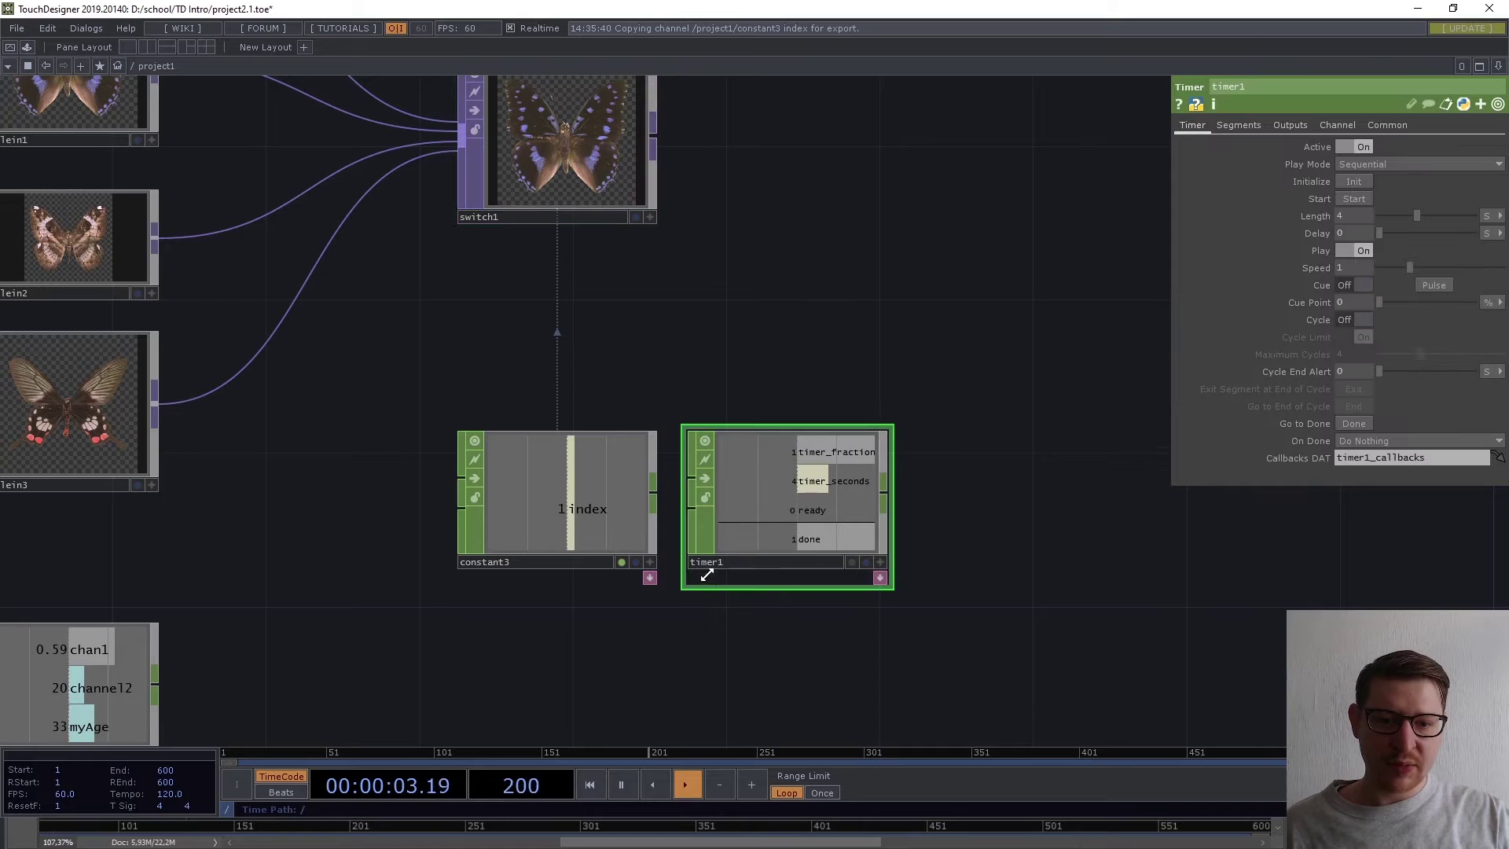
pyautogui.click(880, 563)
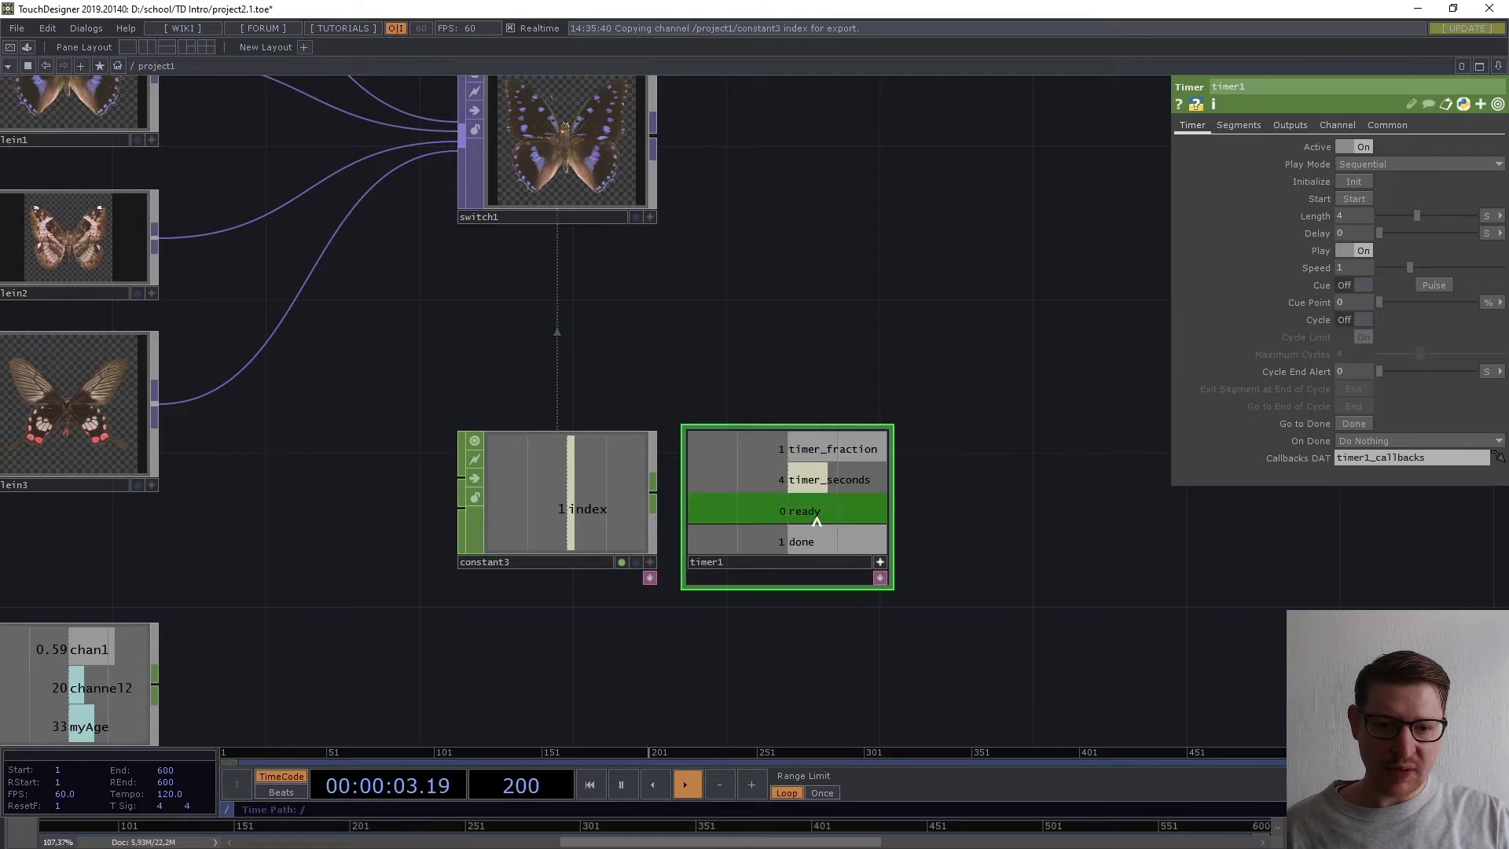
pyautogui.moveTo(990, 516); pyautogui.dragTo(971, 549)
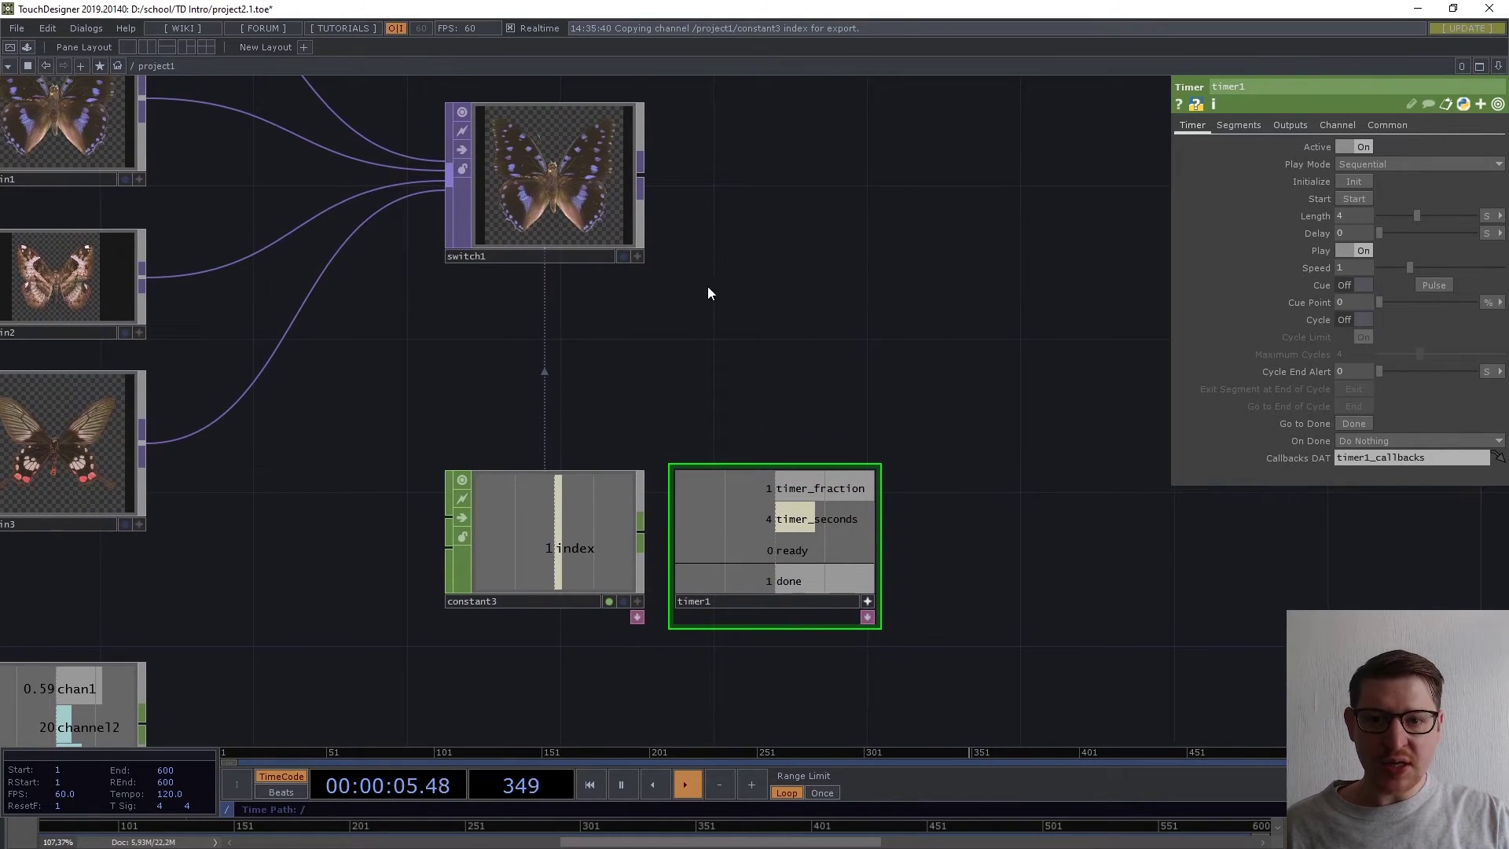
pyautogui.click(549, 197)
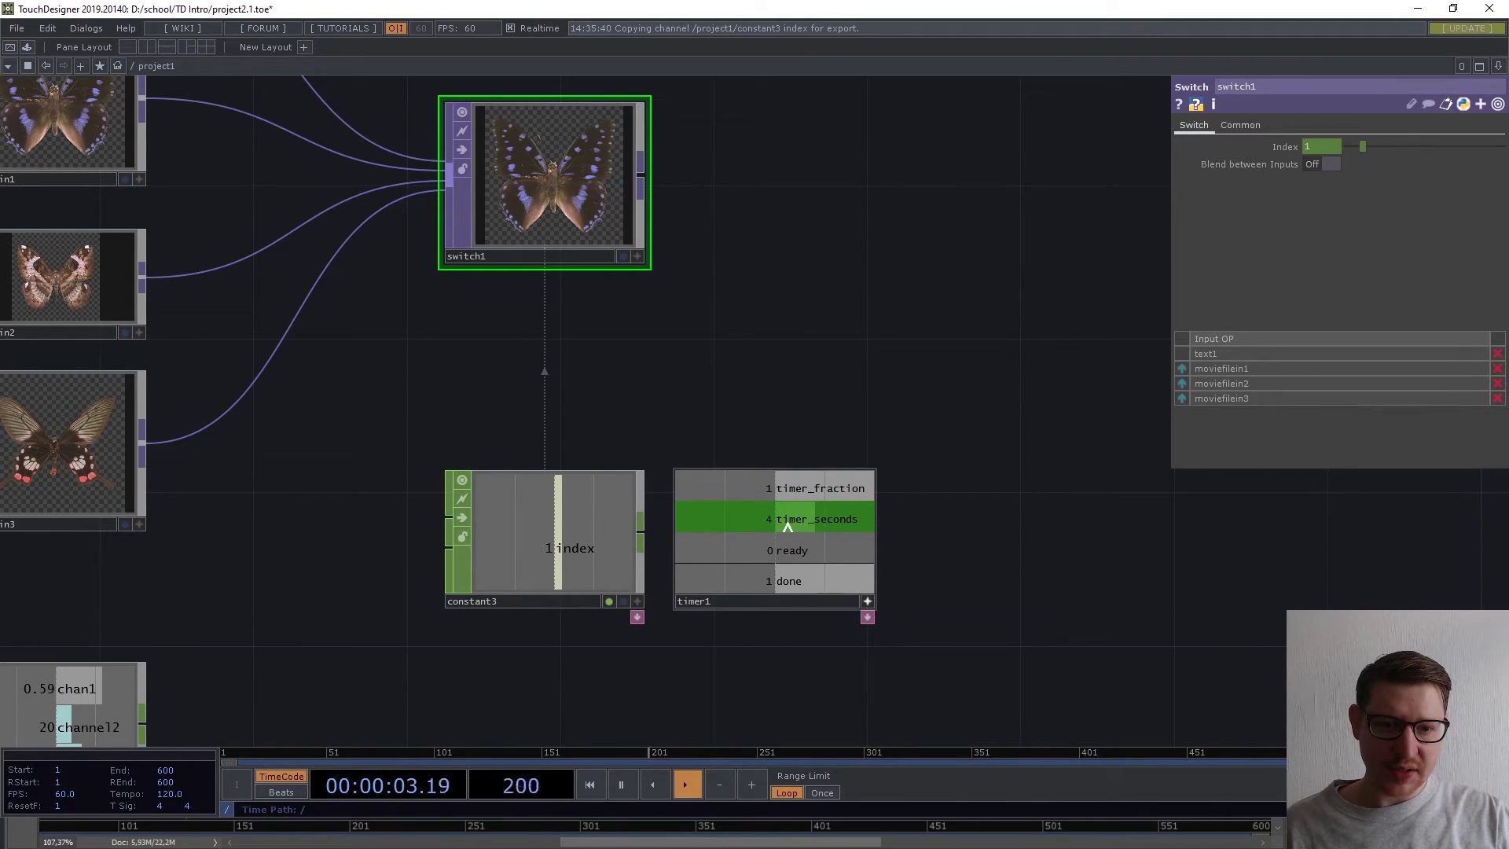
pyautogui.moveTo(786, 525); pyautogui.dragTo(796, 474)
pyautogui.moveTo(828, 424); pyautogui.dragTo(1262, 149)
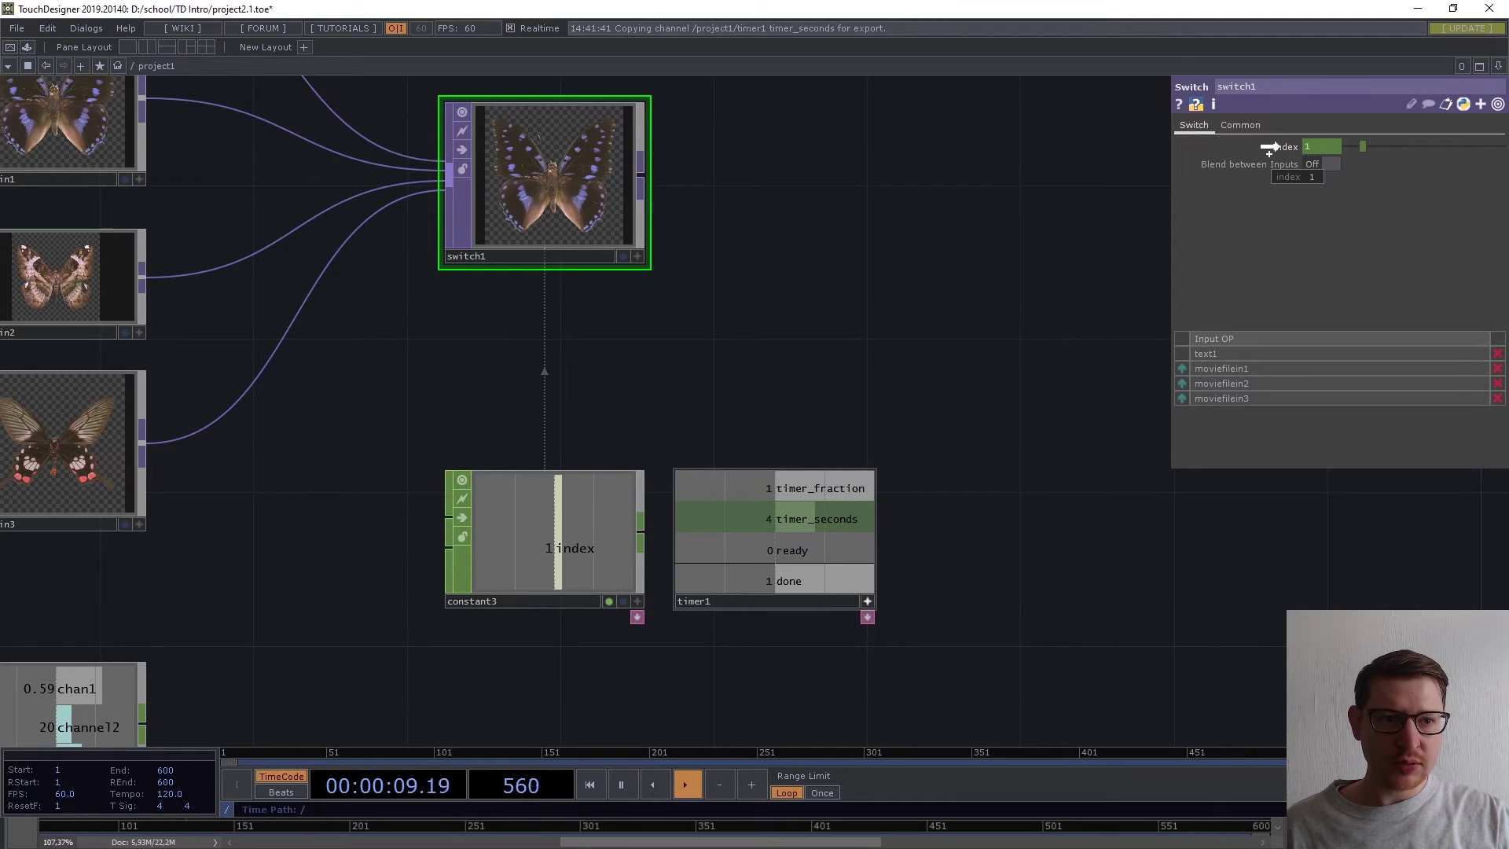
pyautogui.moveTo(1270, 148); pyautogui.dragTo(1280, 147)
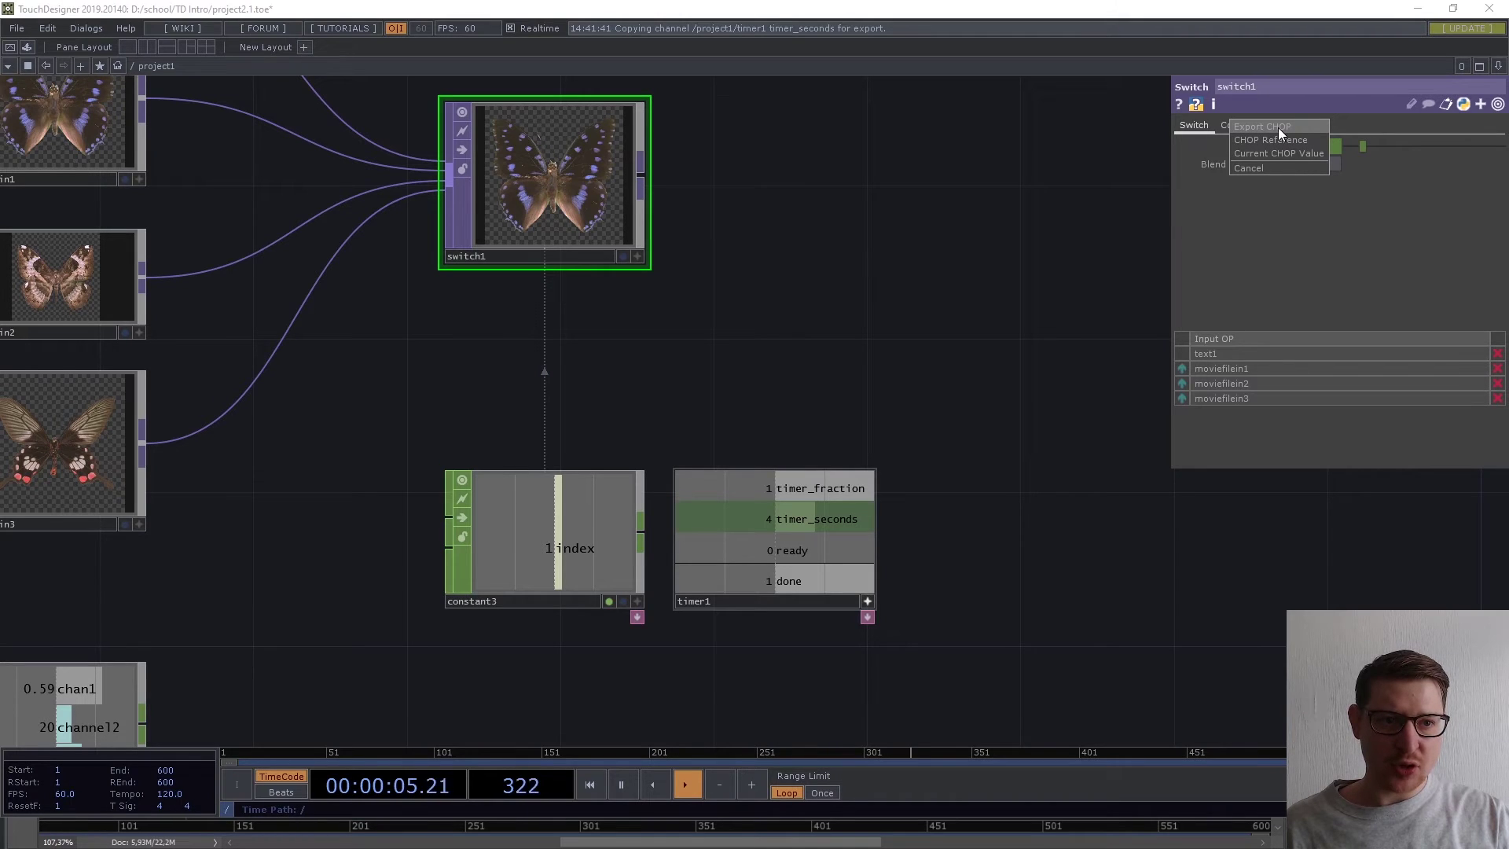
pyautogui.click(1278, 128)
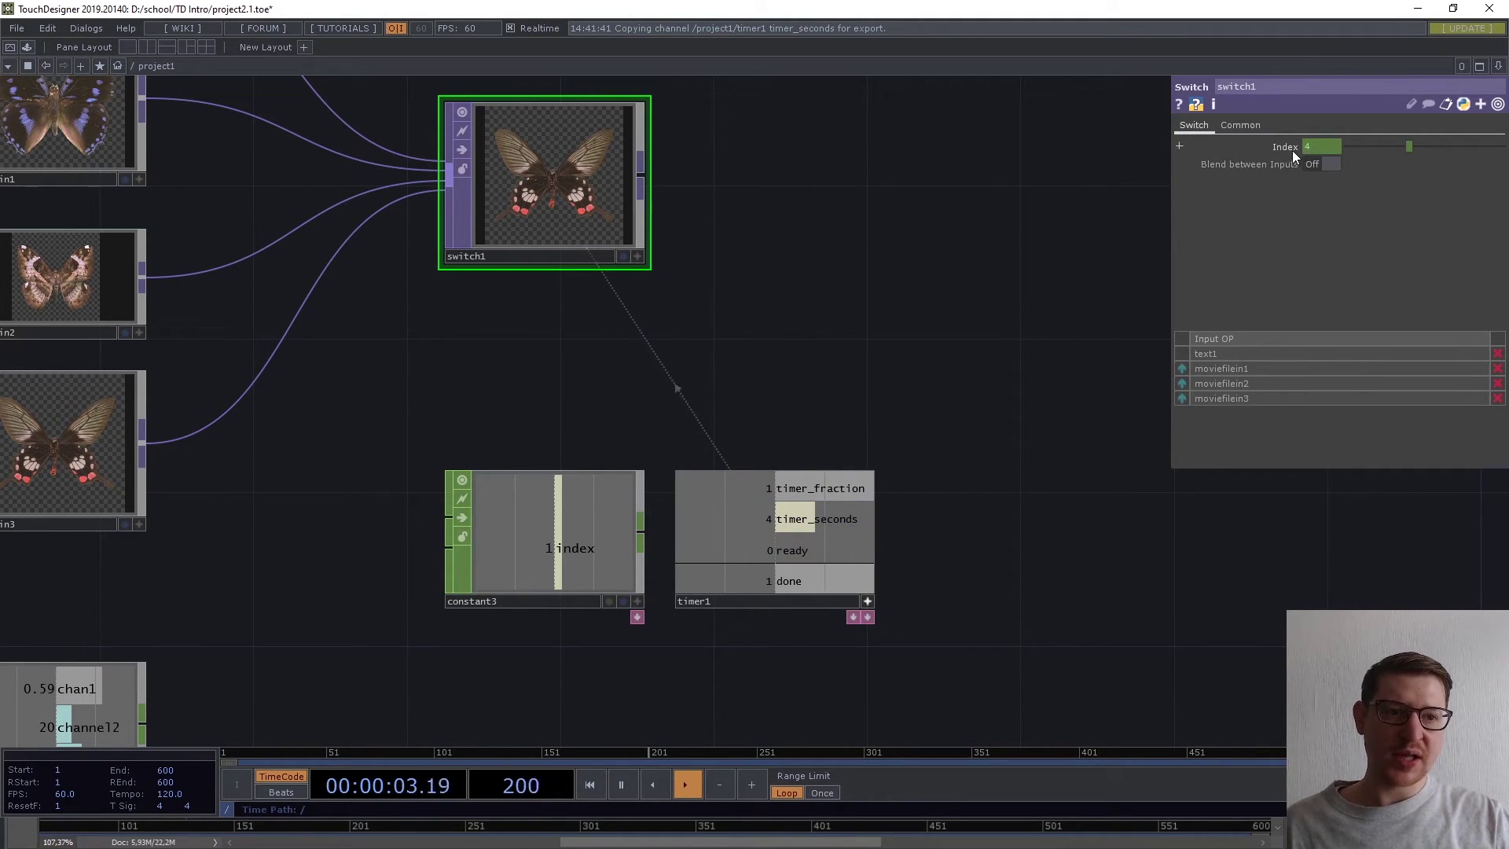
# Make the timer1 viewer inactive, then start timer1 and watch switch1 step through its inputs.
pyautogui.click(866, 602)
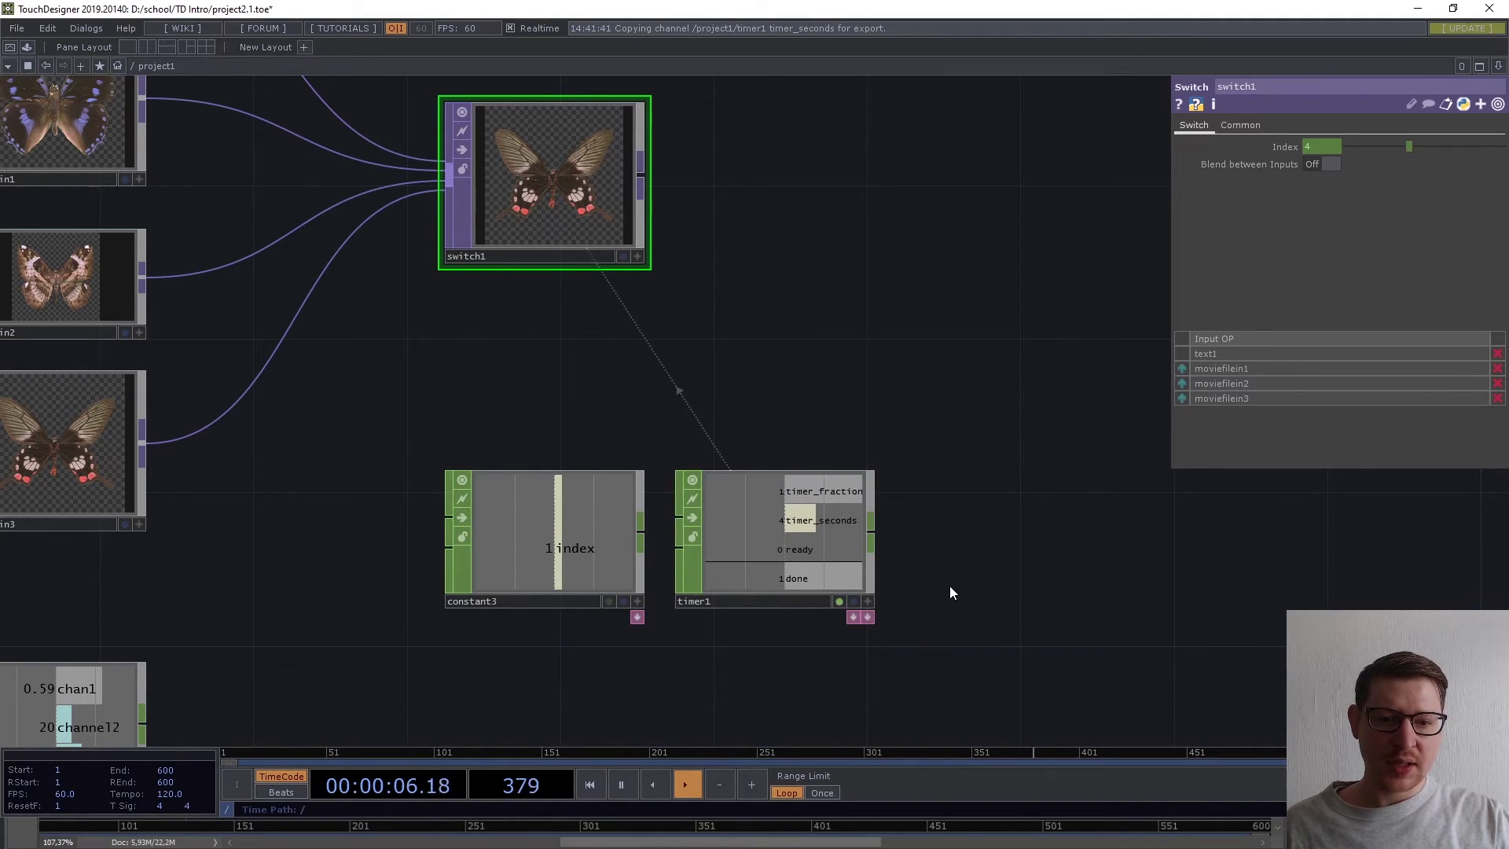
pyautogui.click(867, 600)
pyautogui.click(869, 601)
pyautogui.moveTo(904, 588); pyautogui.dragTo(925, 588)
pyautogui.click(781, 532)
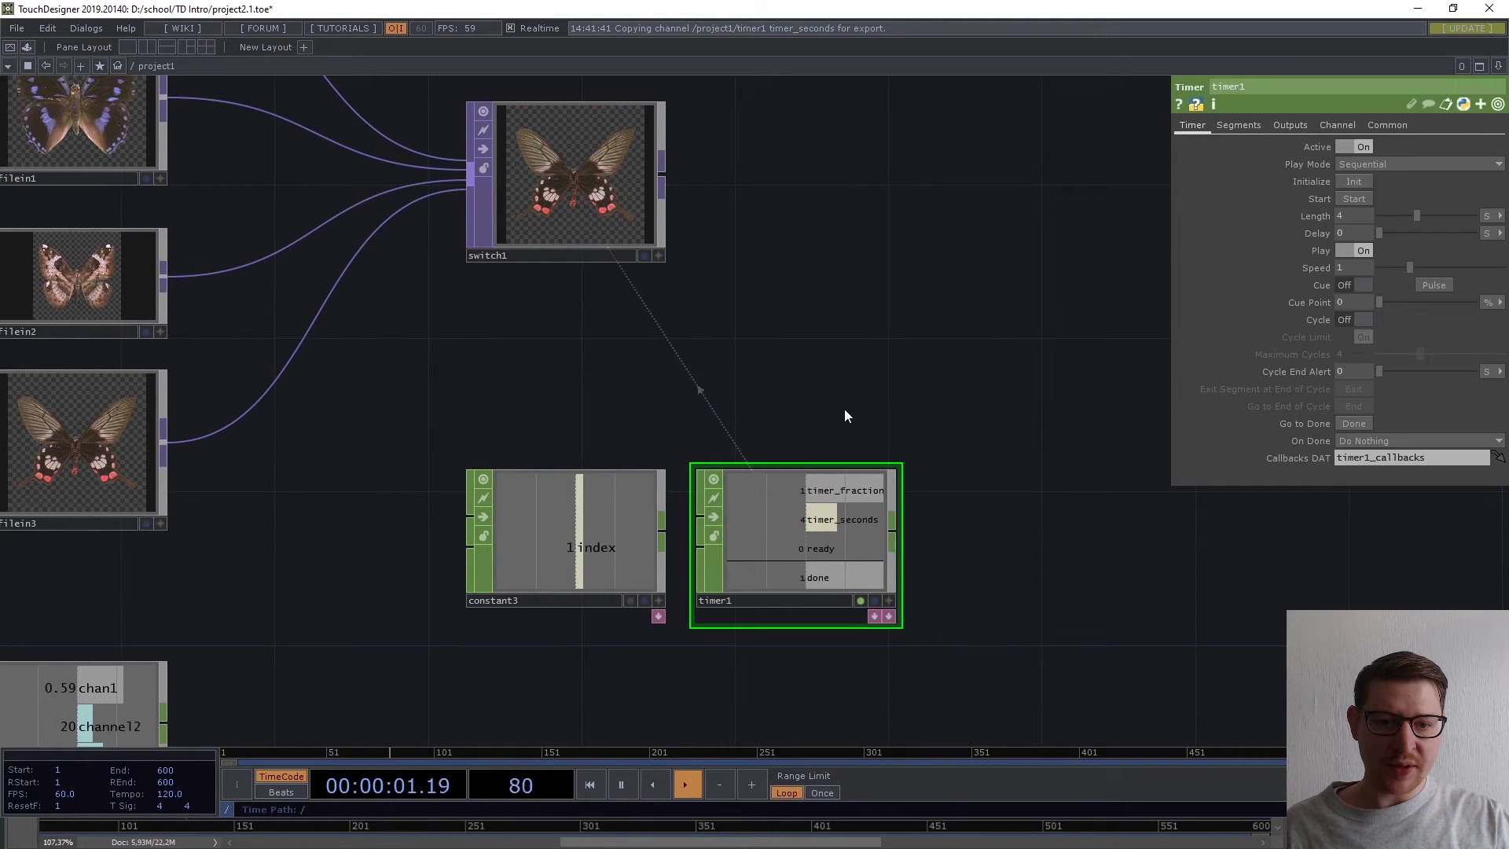
pyautogui.click(1342, 201)
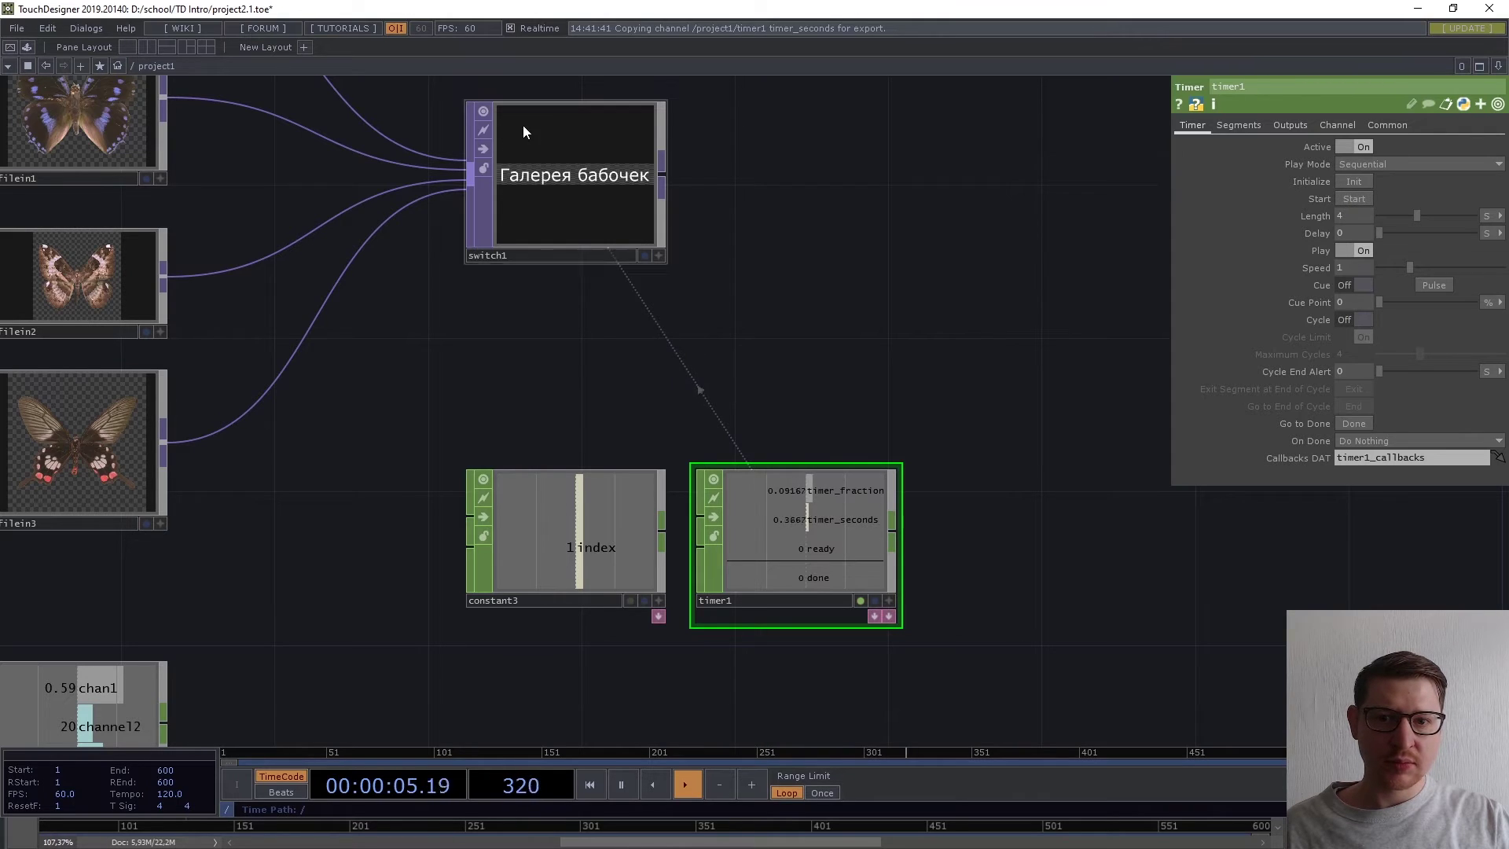
pyautogui.scroll(3, 519, 178)
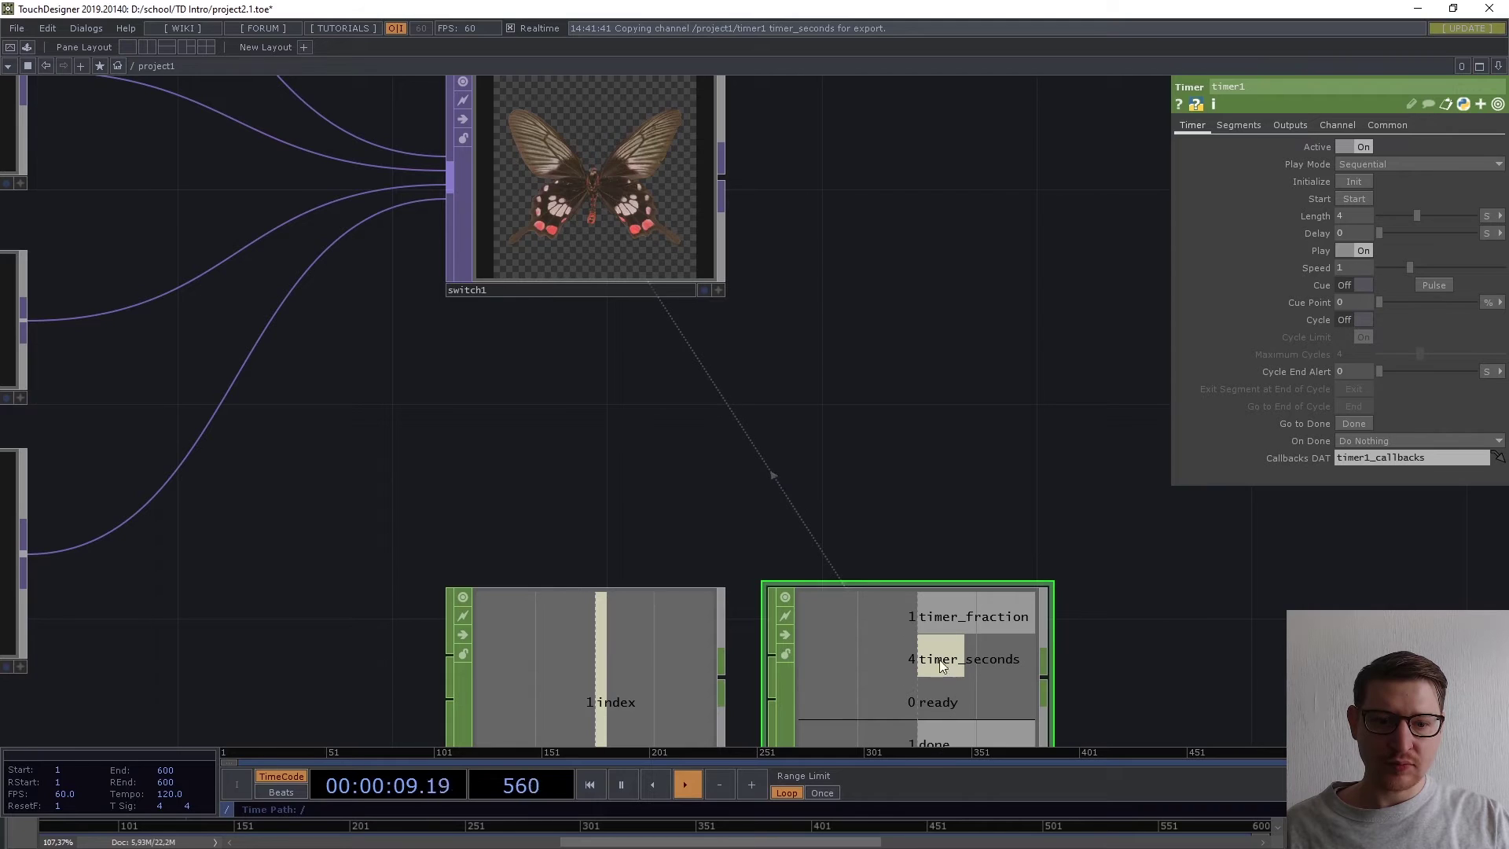
# Check the Index of switch1, restart timer1 and view the Index parameter again while the timer runs.
pyautogui.click(647, 246)
pyautogui.moveTo(925, 435); pyautogui.dragTo(892, 355)
pyautogui.scroll(-3, 892, 349)
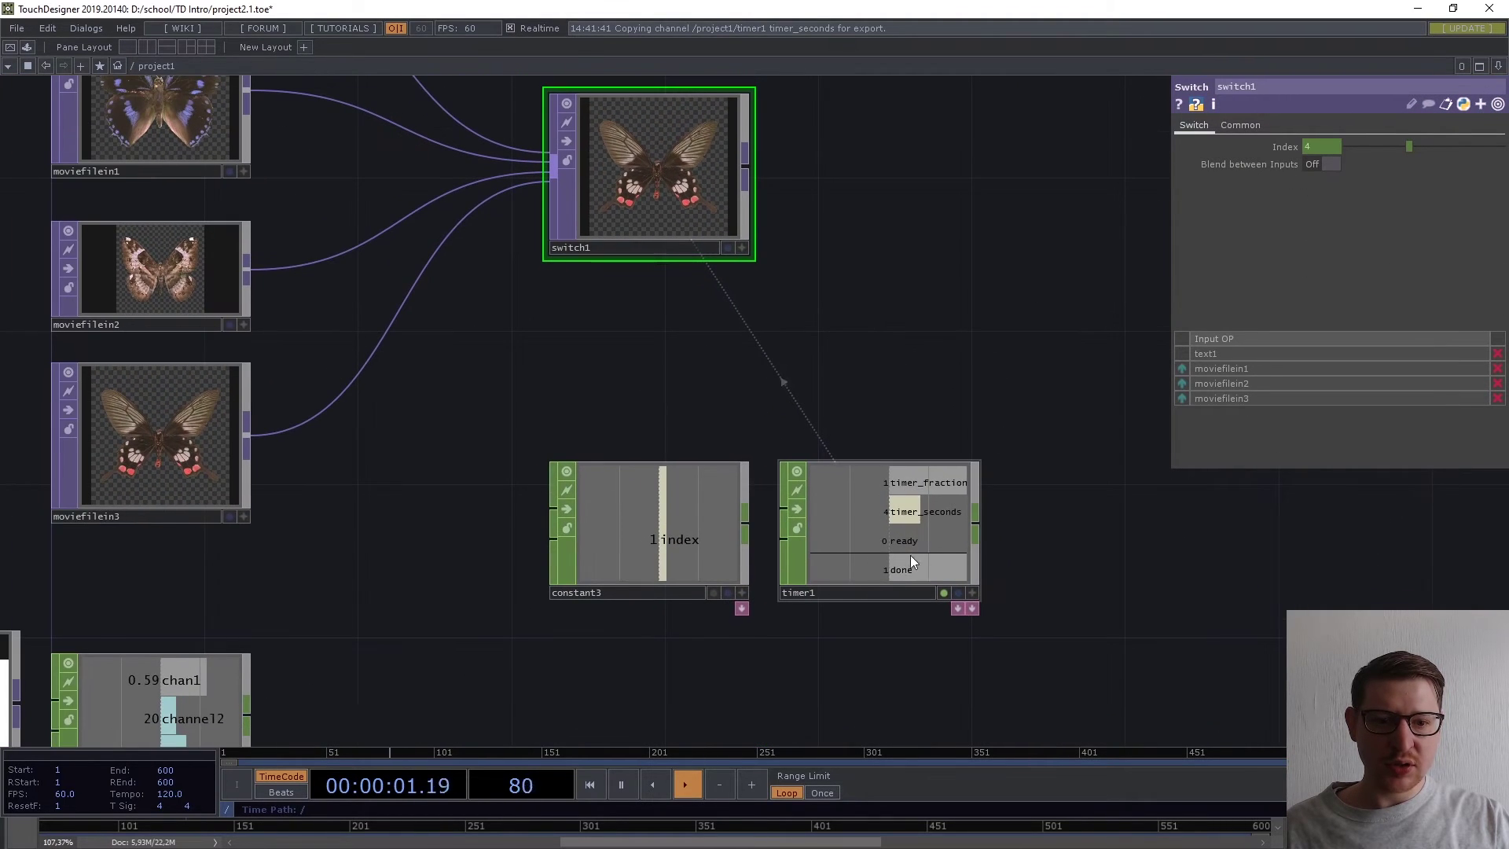
pyautogui.moveTo(978, 319); pyautogui.dragTo(1017, 350)
pyautogui.click(930, 578)
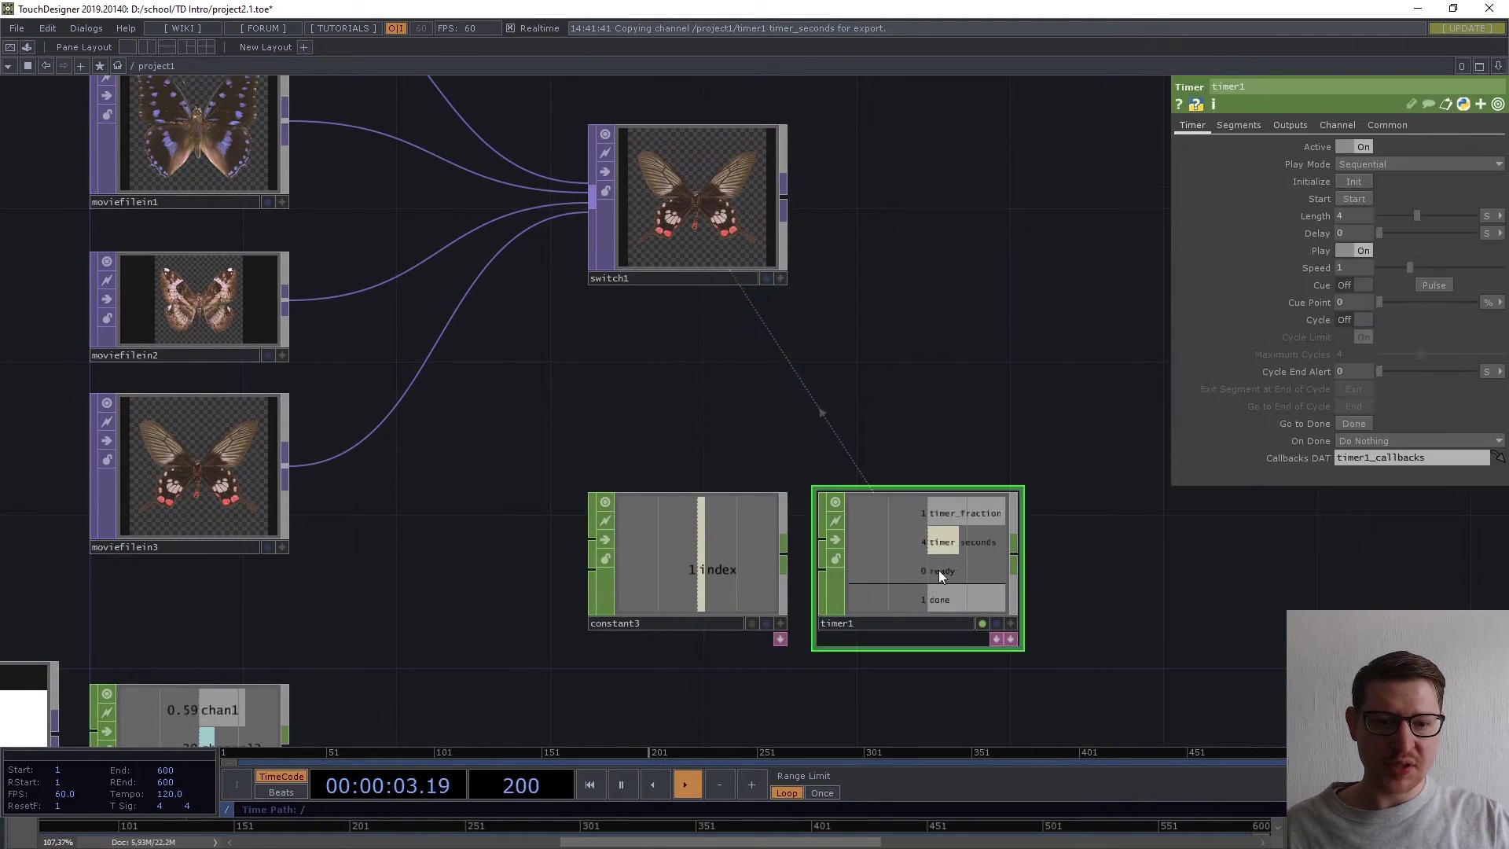
pyautogui.click(1349, 199)
pyautogui.click(676, 228)
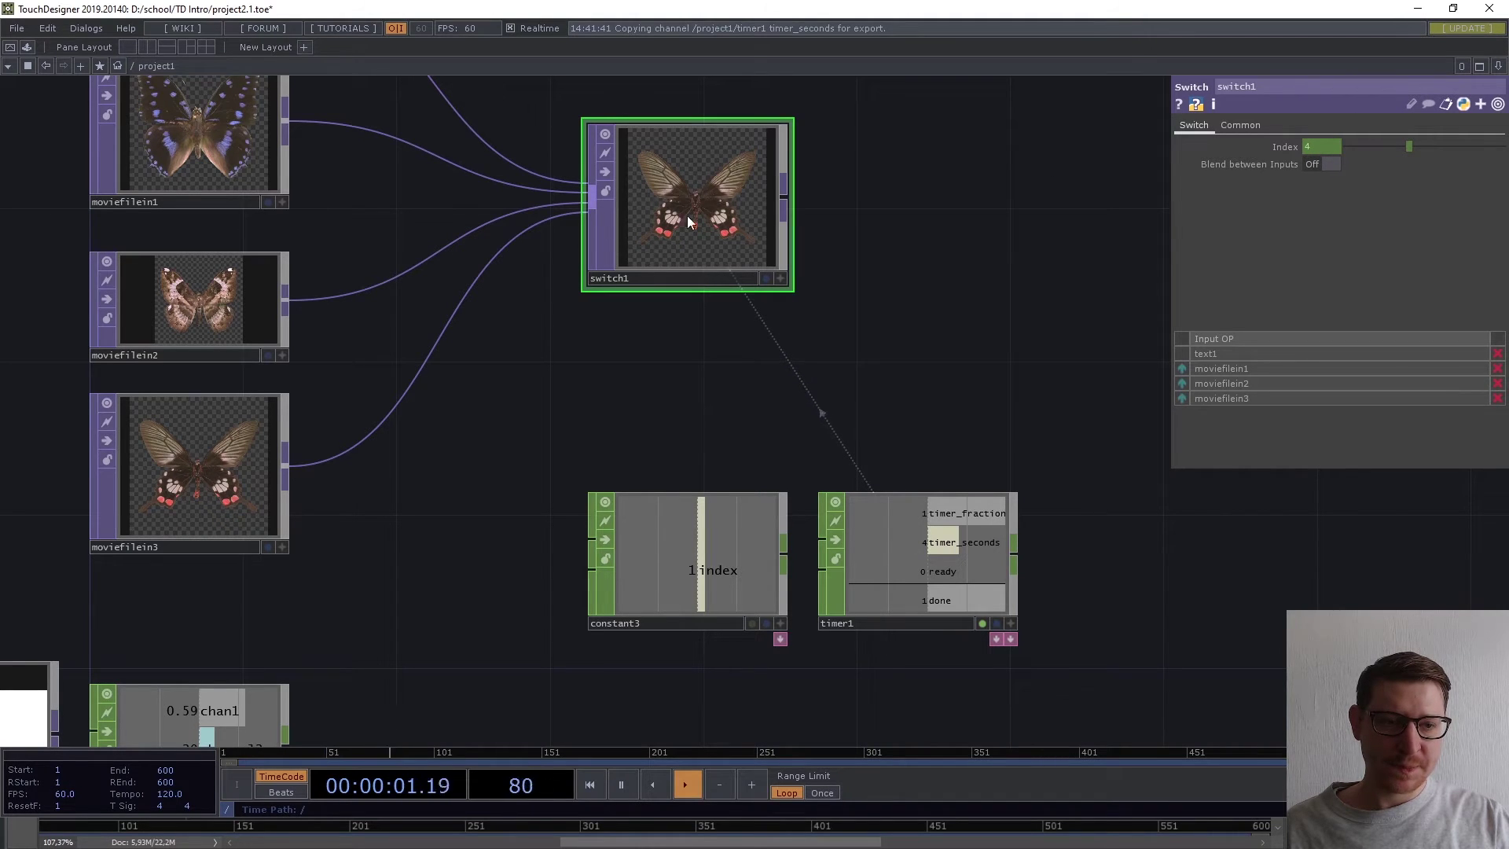
pyautogui.scroll(2, 673, 204)
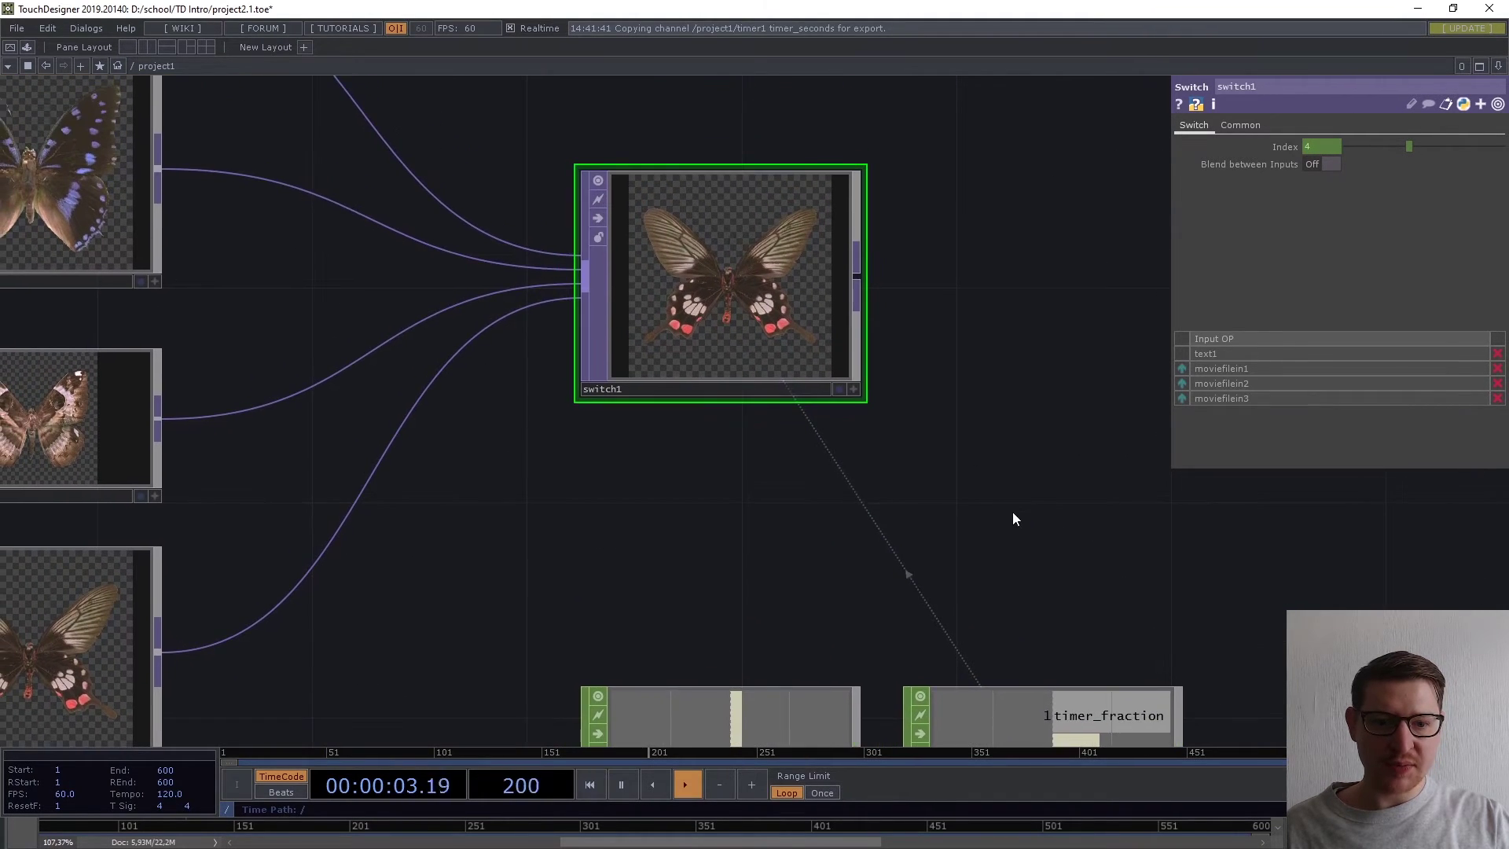
# Run timer1 once more with switch1 enlarged to compare the images it shows, and reselect switch1.
pyautogui.click(987, 660)
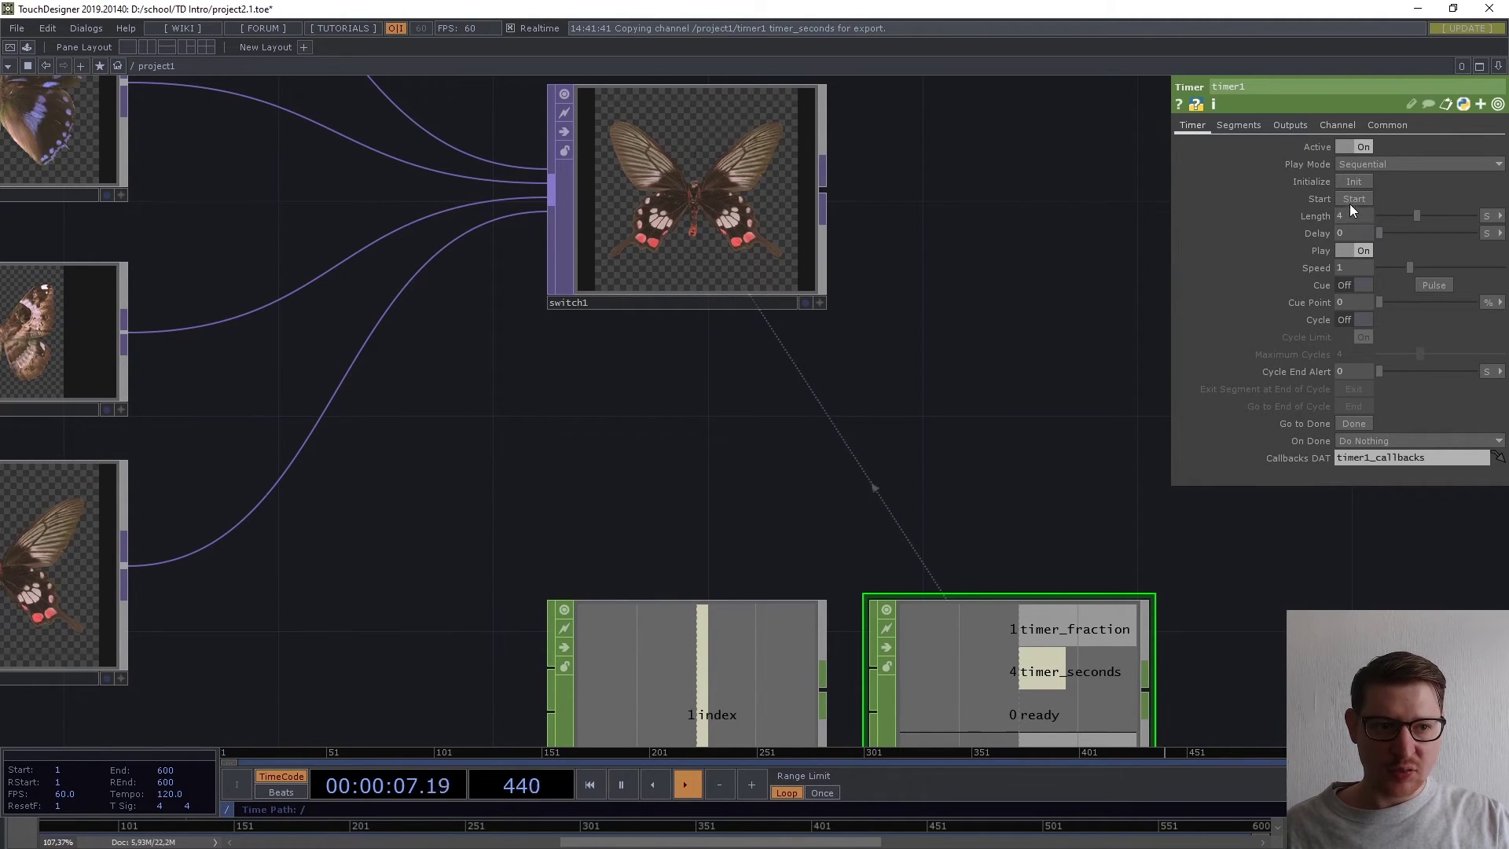
pyautogui.moveTo(511, 154); pyautogui.dragTo(552, 281)
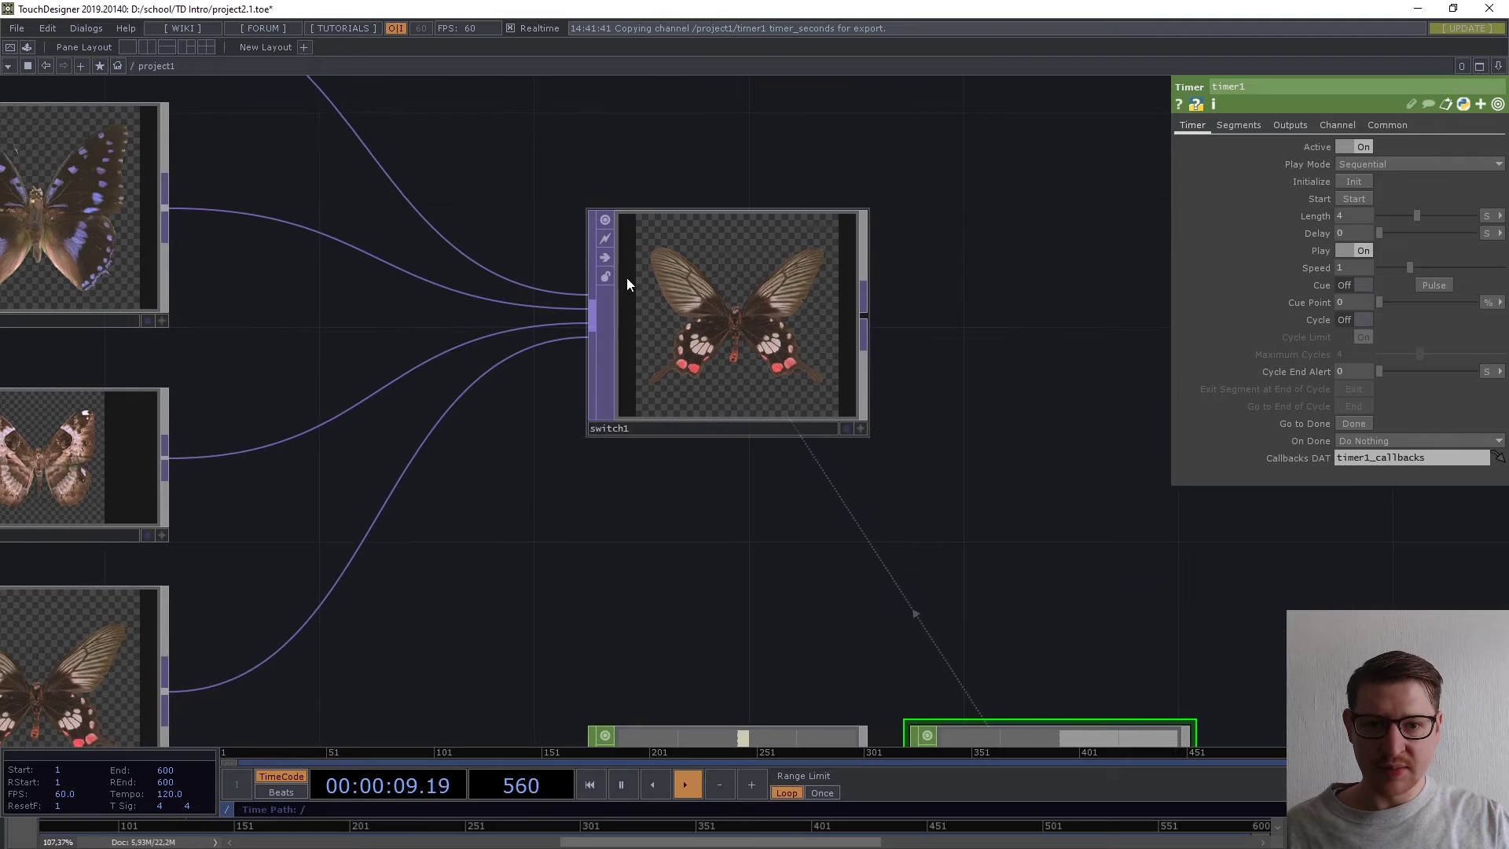
pyautogui.scroll(3, 636, 283)
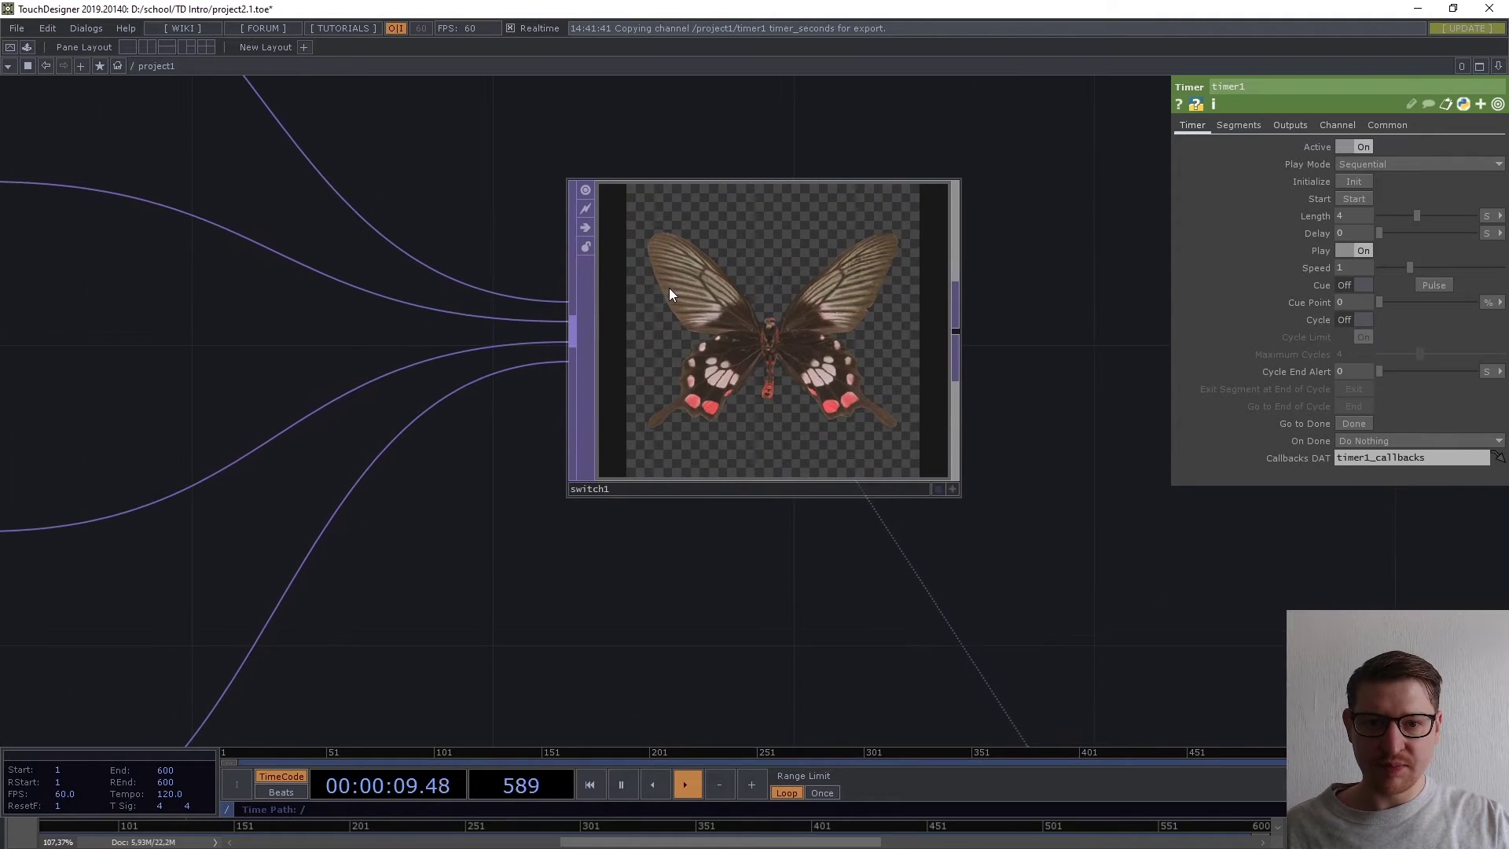
pyautogui.click(1360, 198)
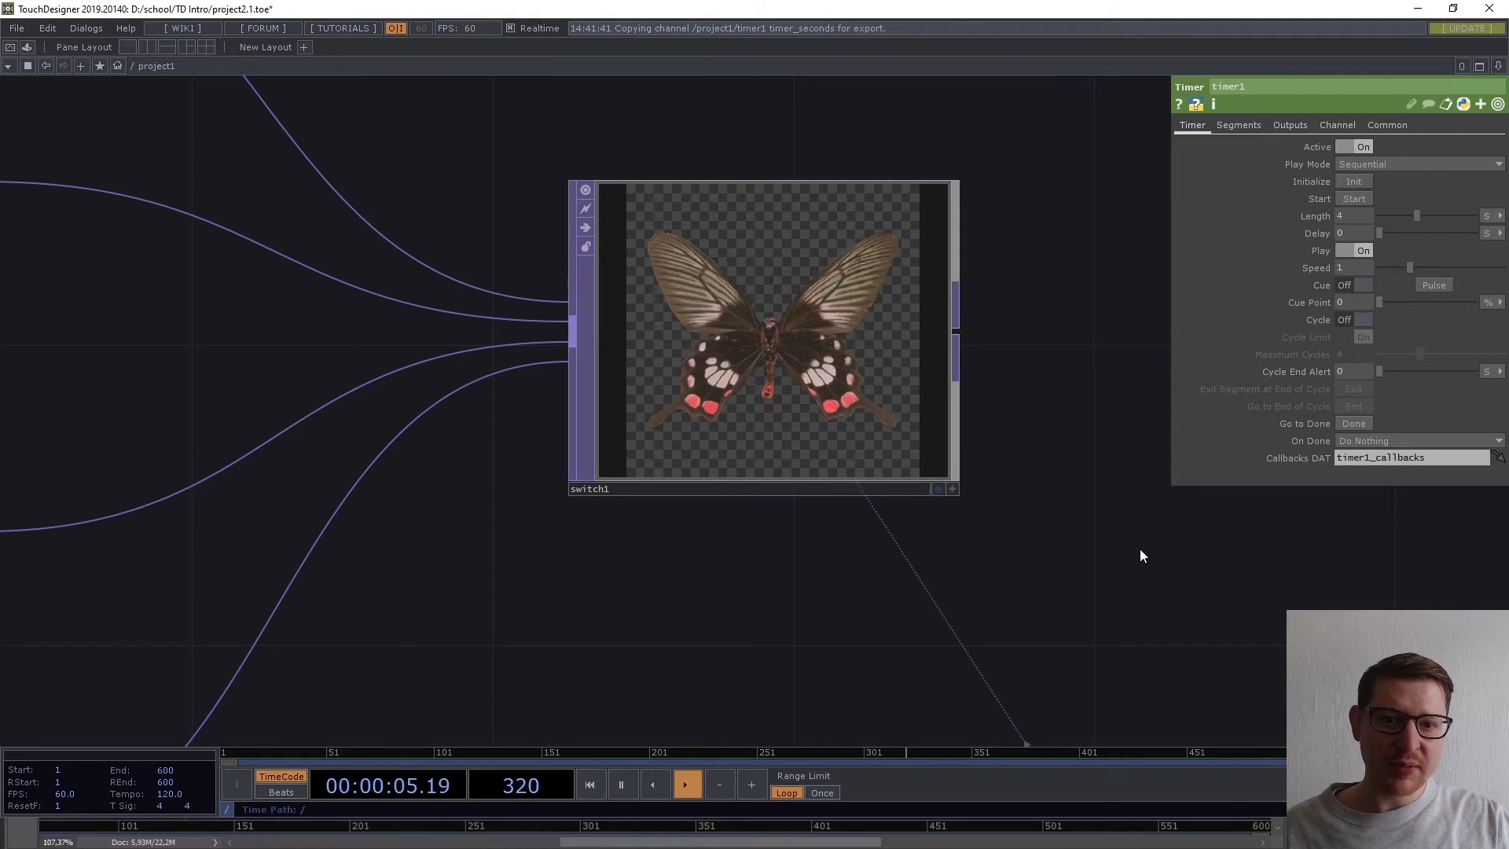
pyautogui.click(774, 346)
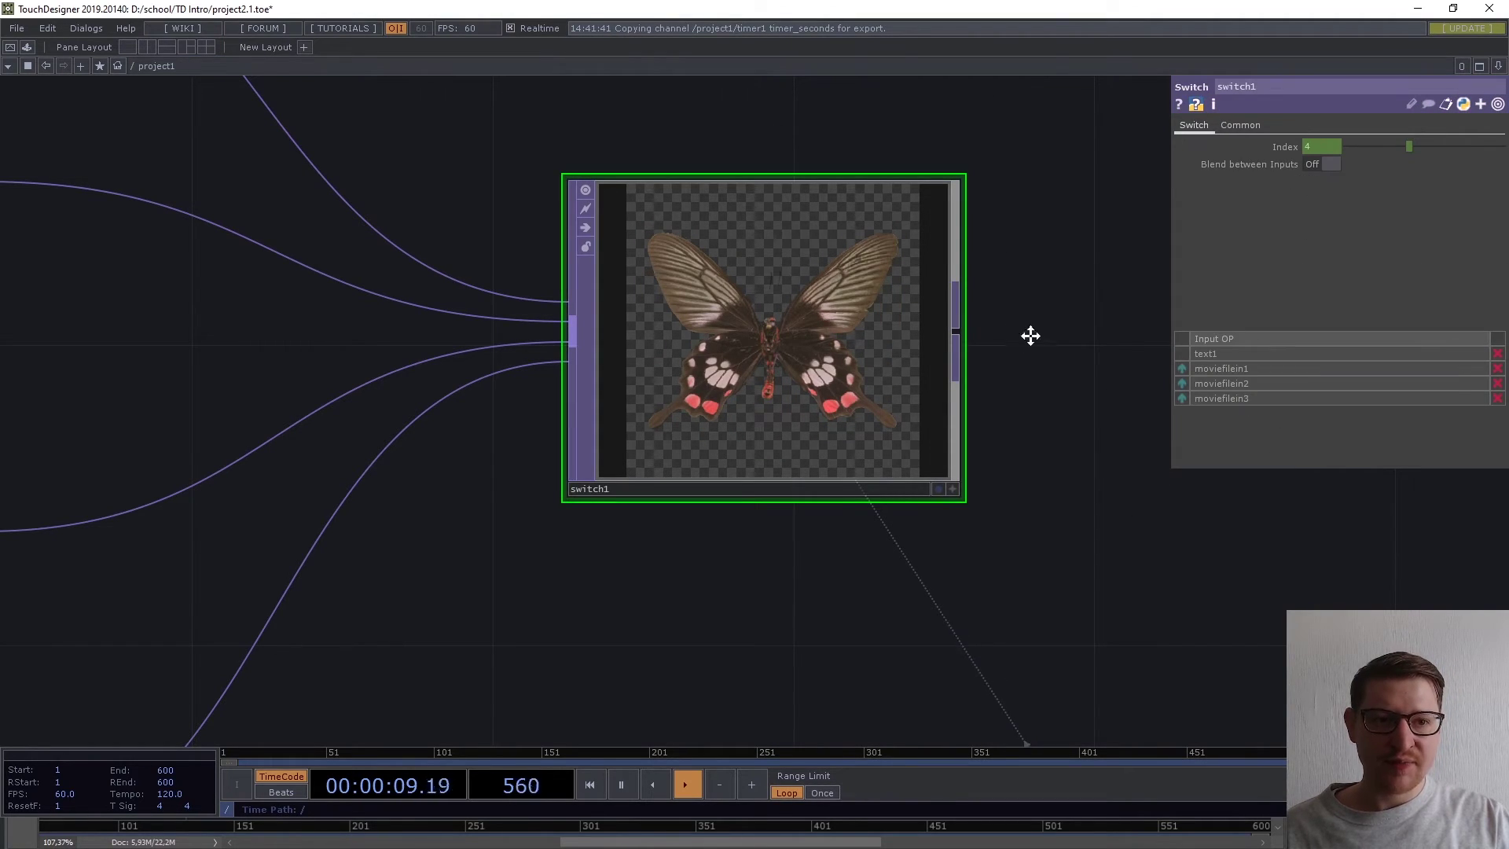
# Review the order of the text and butterfly image inputs wired into switch1.
pyautogui.scroll(-3, 1023, 334)
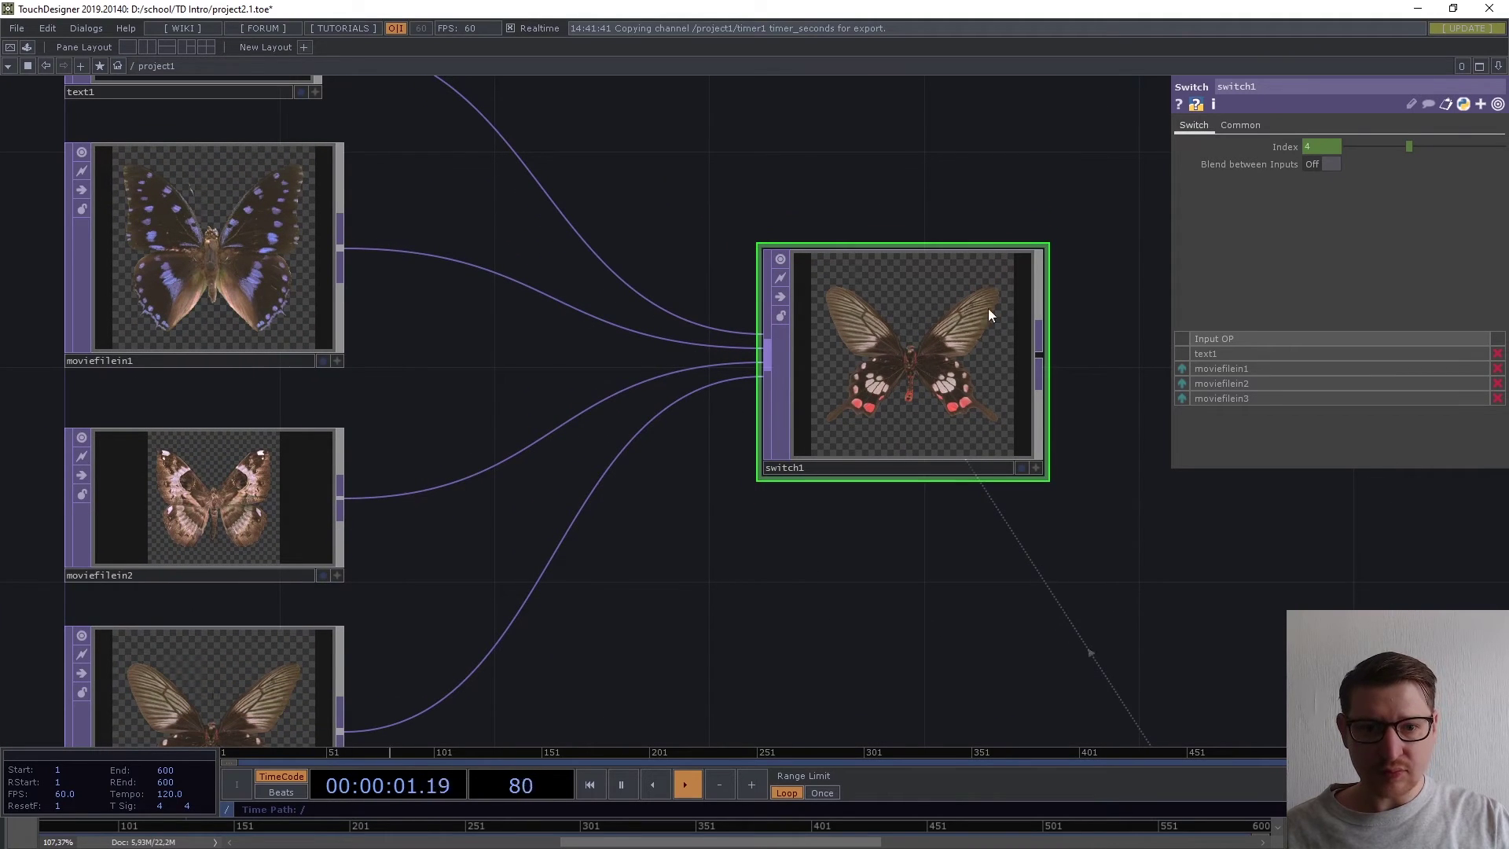
pyautogui.scroll(-3, 872, 532)
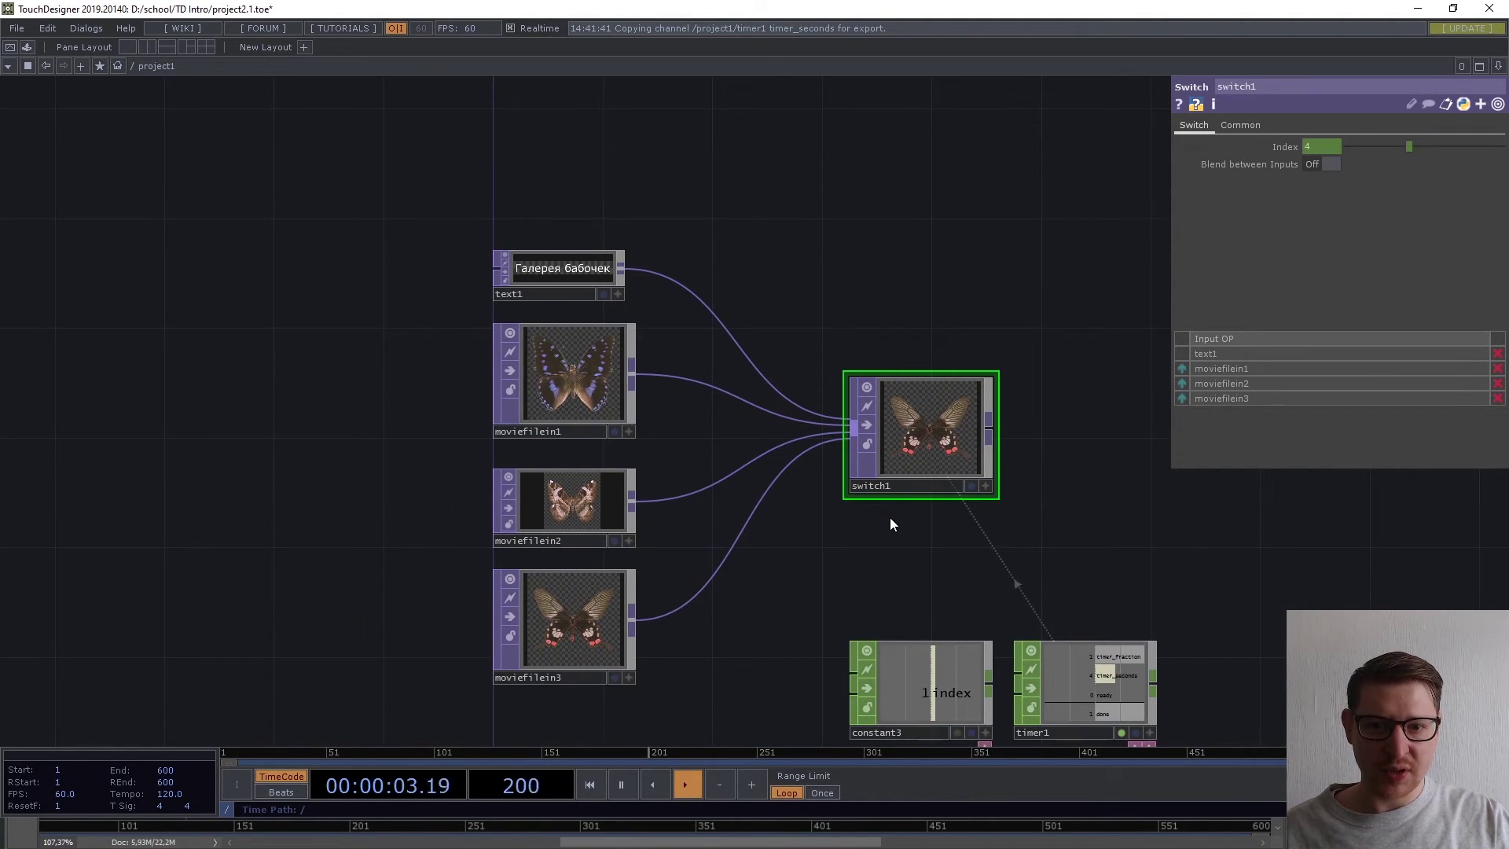
pyautogui.moveTo(889, 517); pyautogui.dragTo(923, 509)
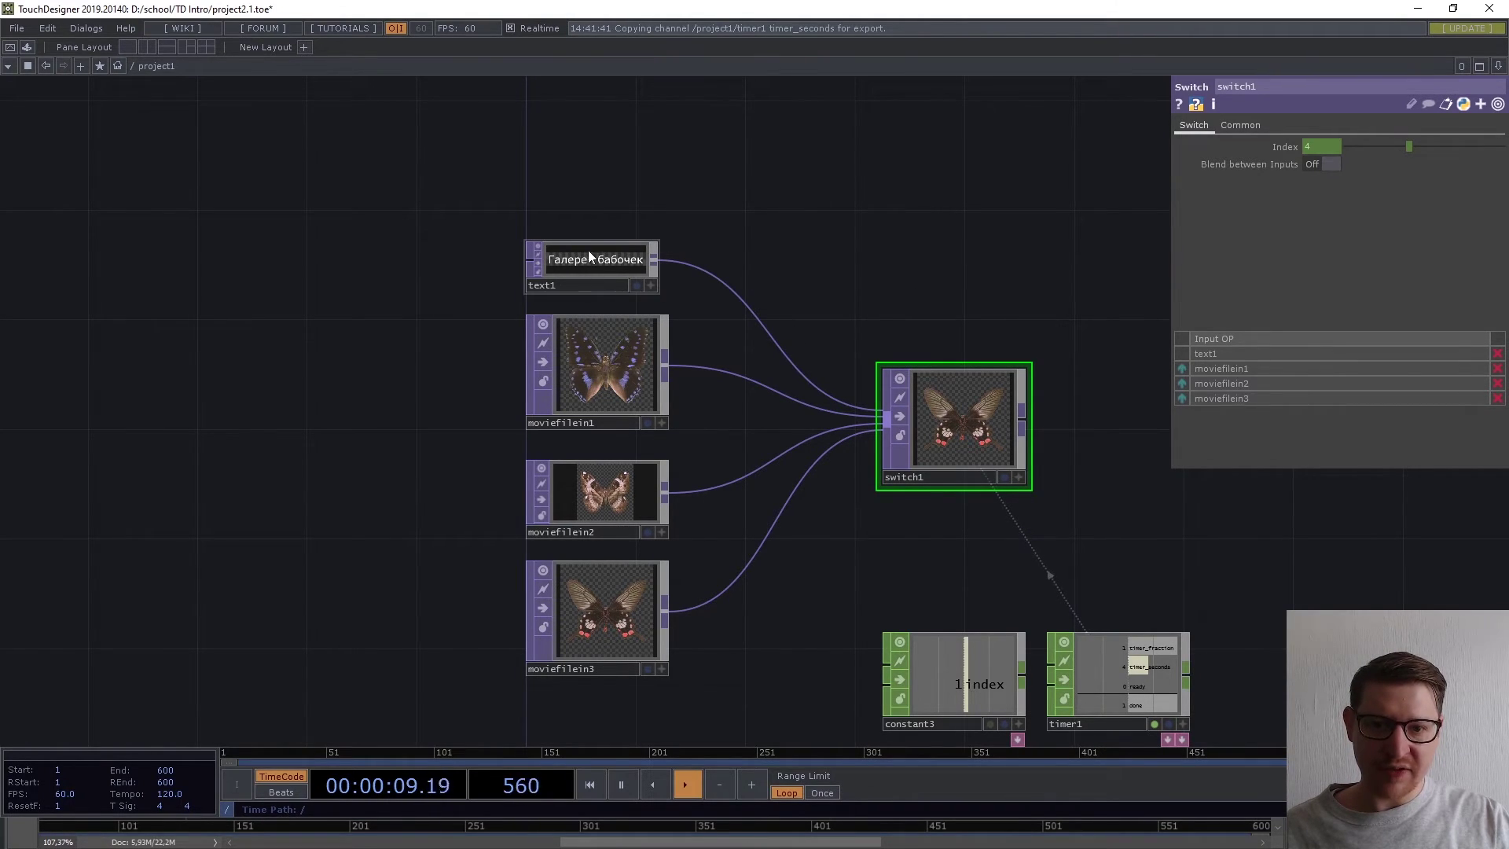
pyautogui.moveTo(501, 600); pyautogui.dragTo(492, 581)
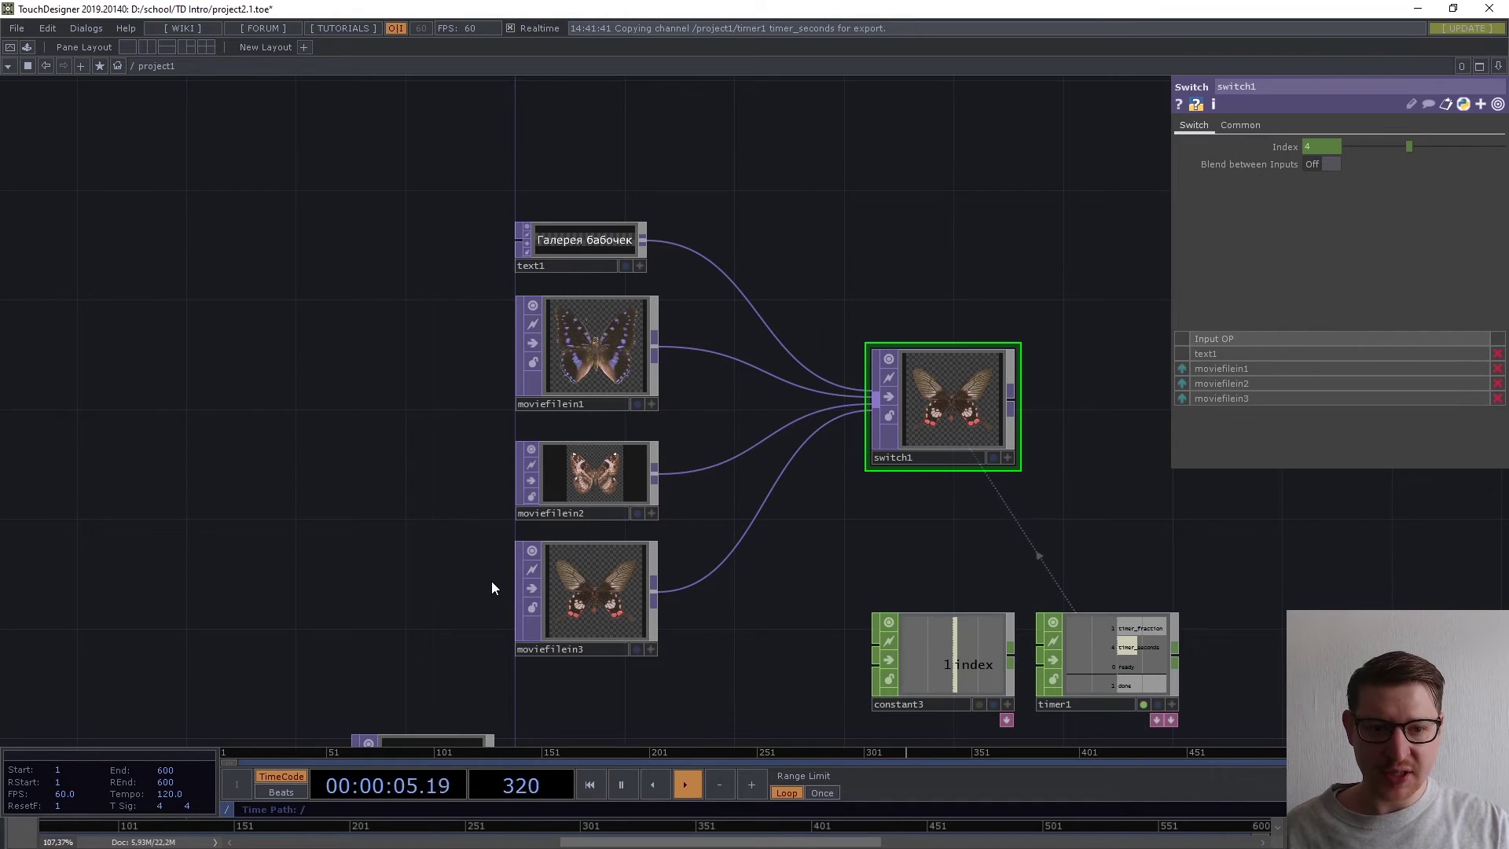
pyautogui.moveTo(441, 349); pyautogui.dragTo(460, 342)
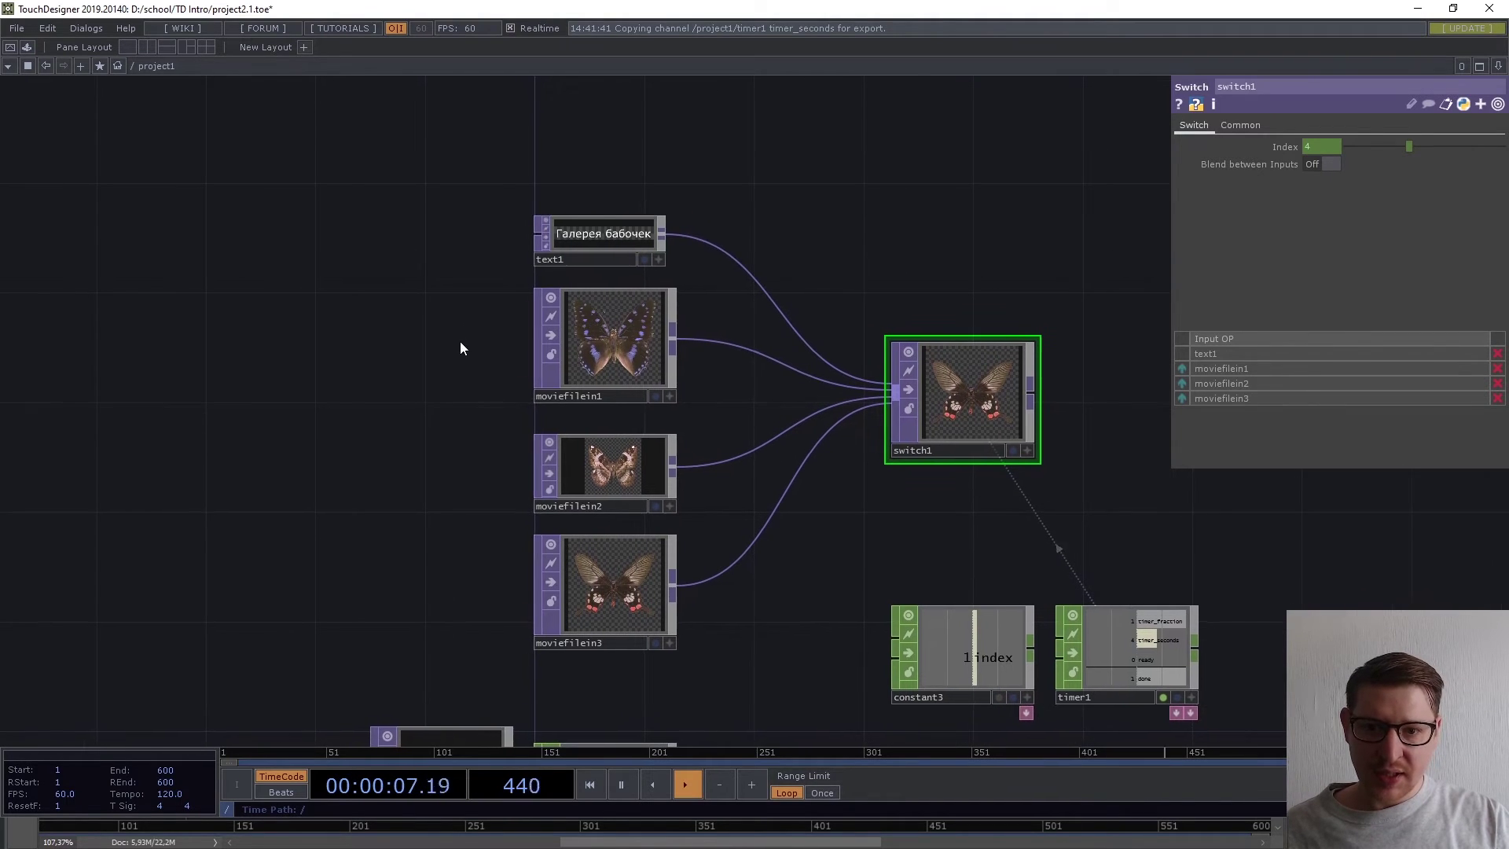
pyautogui.scroll(5, 707, 353)
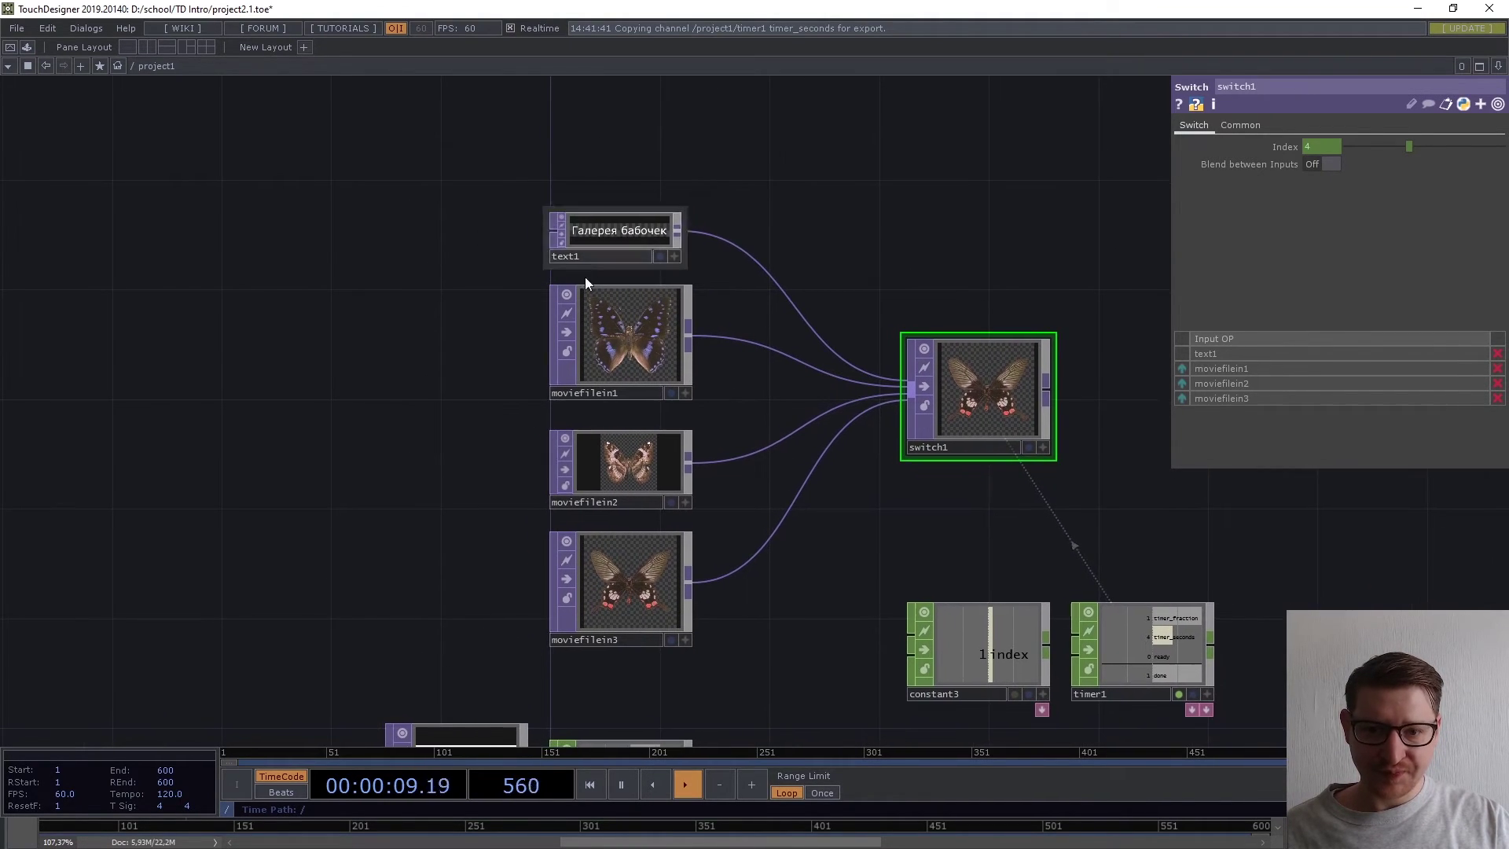
pyautogui.moveTo(459, 454); pyautogui.dragTo(438, 434)
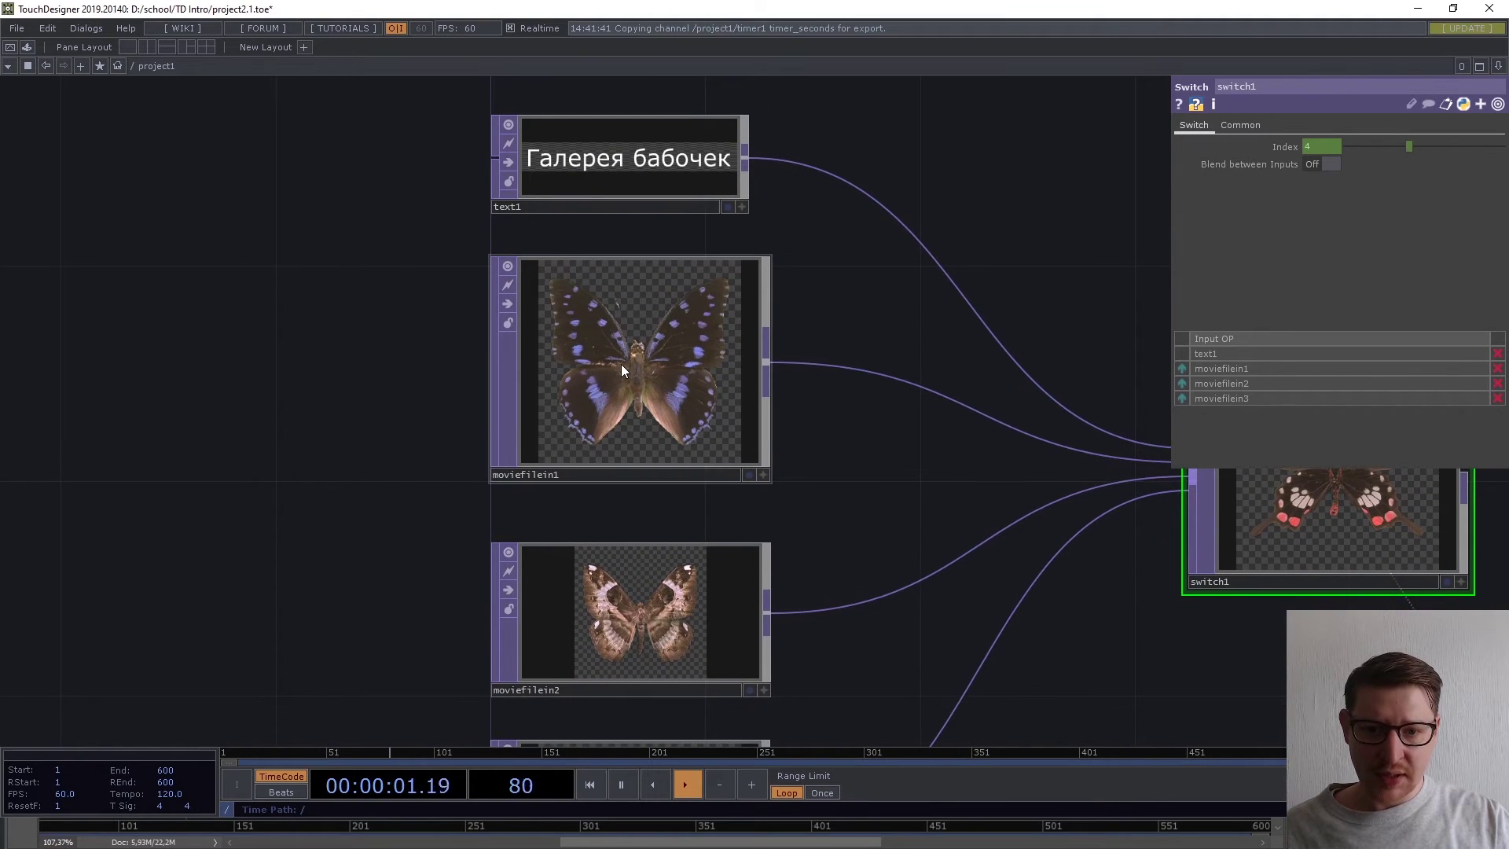
# Inspect moviefilein1, moviefilein2 and moviefilein3 in turn, comparing their image sizes with text1.
pyautogui.click(622, 365)
pyautogui.moveTo(412, 563); pyautogui.dragTo(349, 510)
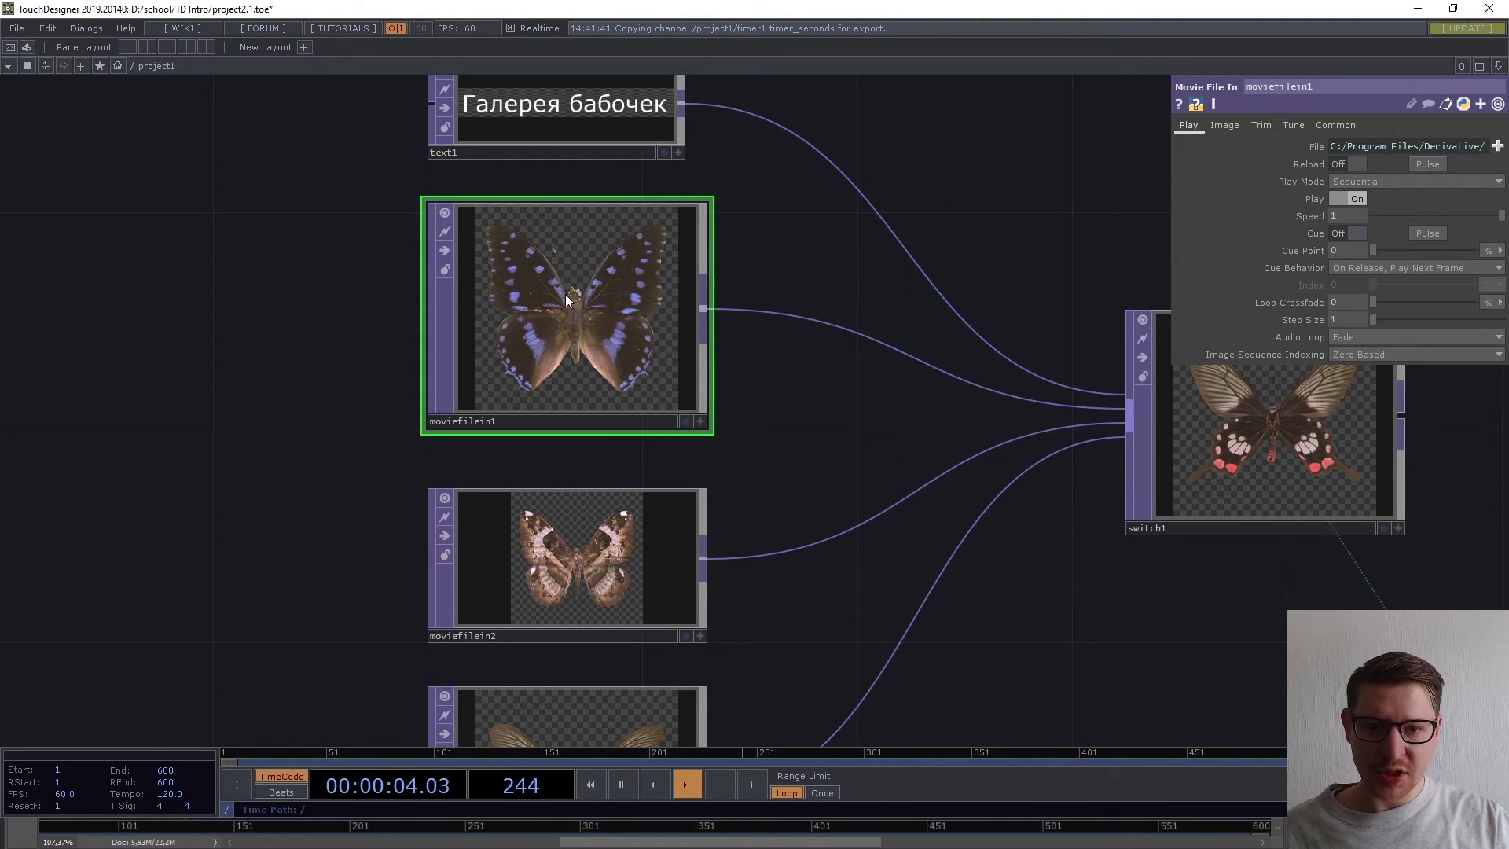
pyautogui.moveTo(575, 305); pyautogui.dragTo(637, 319, button='middle')
pyautogui.moveTo(346, 427); pyautogui.dragTo(318, 193)
pyautogui.click(531, 325)
pyautogui.moveTo(541, 319)
pyautogui.mouseDown(button='middle')
pyautogui.moveTo(629, 346)
pyautogui.moveTo(529, 346)
pyautogui.mouseUp(button='middle')
pyautogui.moveTo(359, 418); pyautogui.dragTo(358, 260)
pyautogui.click(515, 406)
pyautogui.moveTo(565, 395); pyautogui.dragTo(534, 422, button='middle')
pyautogui.moveTo(238, 348); pyautogui.dragTo(251, 522)
pyautogui.scroll(-5, 252, 522)
pyautogui.moveTo(251, 310); pyautogui.dragTo(253, 446)
pyautogui.scroll(5, 316, 293)
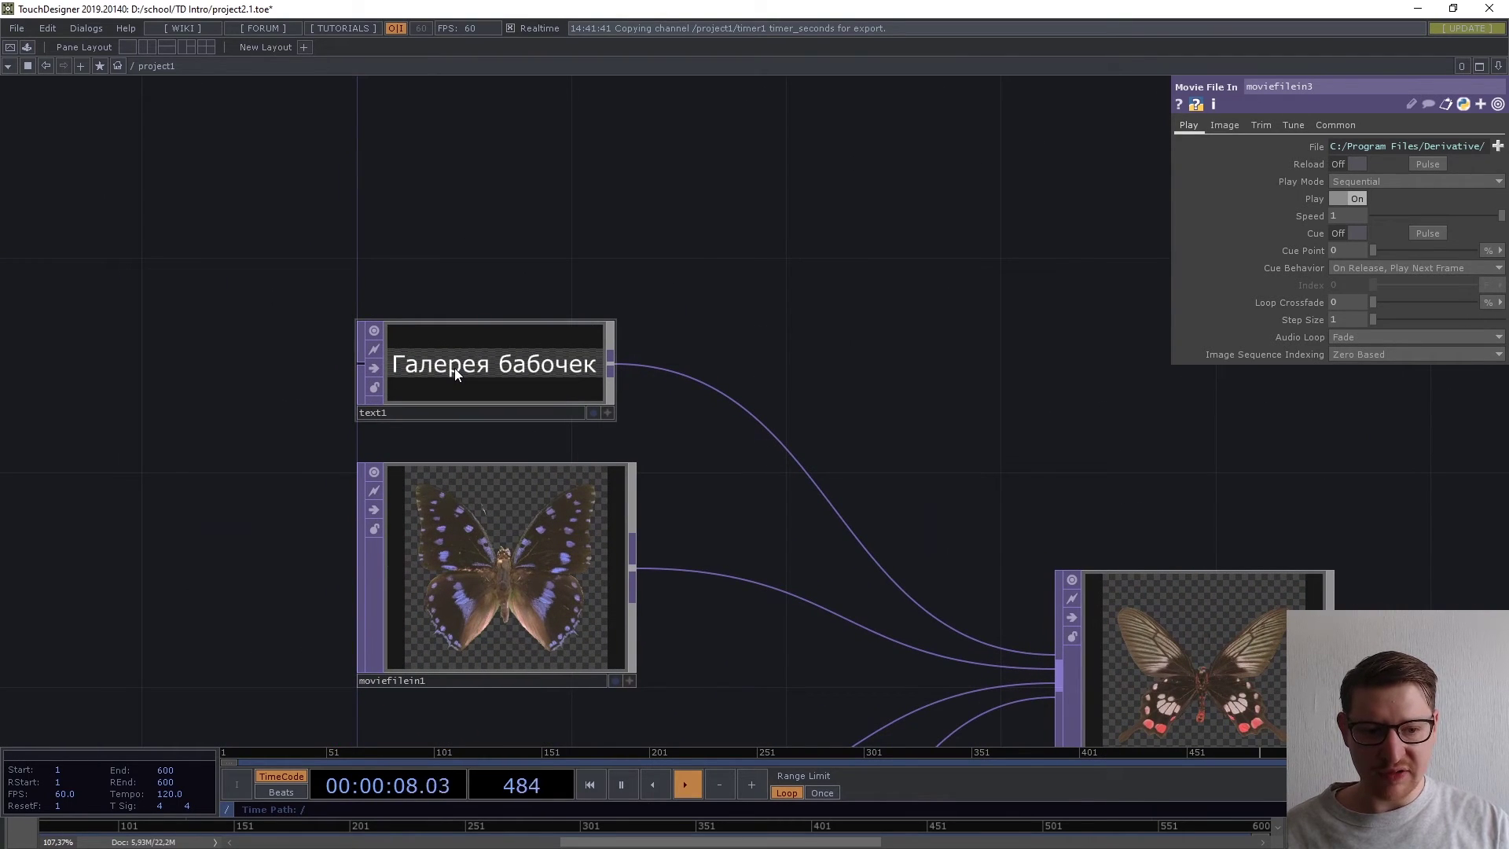
# Set the Resolution of text1 to 512 by 512 and check the title in its enlarged viewer.
pyautogui.click(414, 369)
pyautogui.scroll(2, 416, 366)
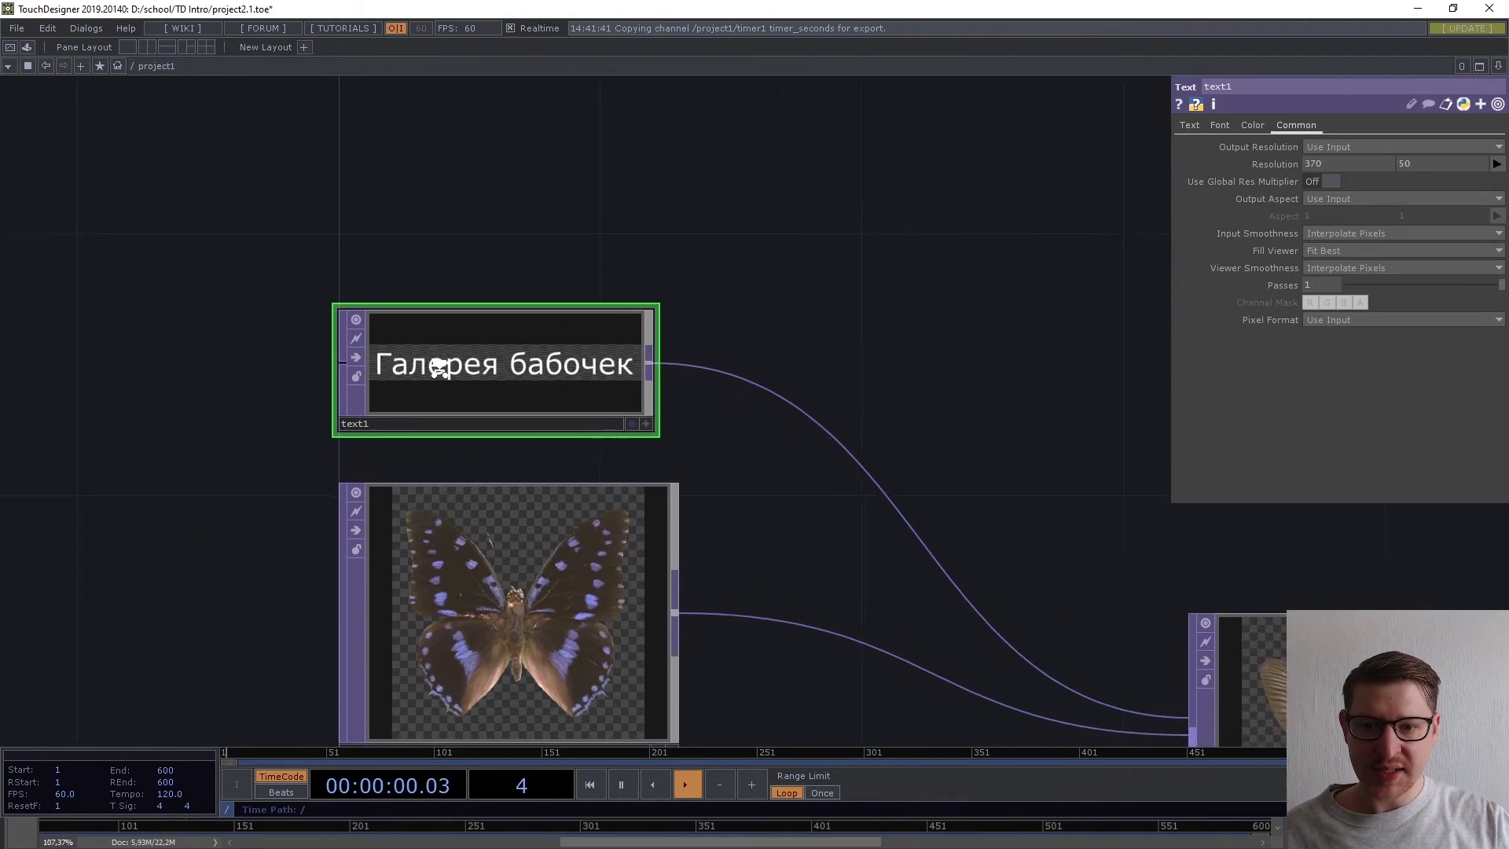
pyautogui.click(1342, 166)
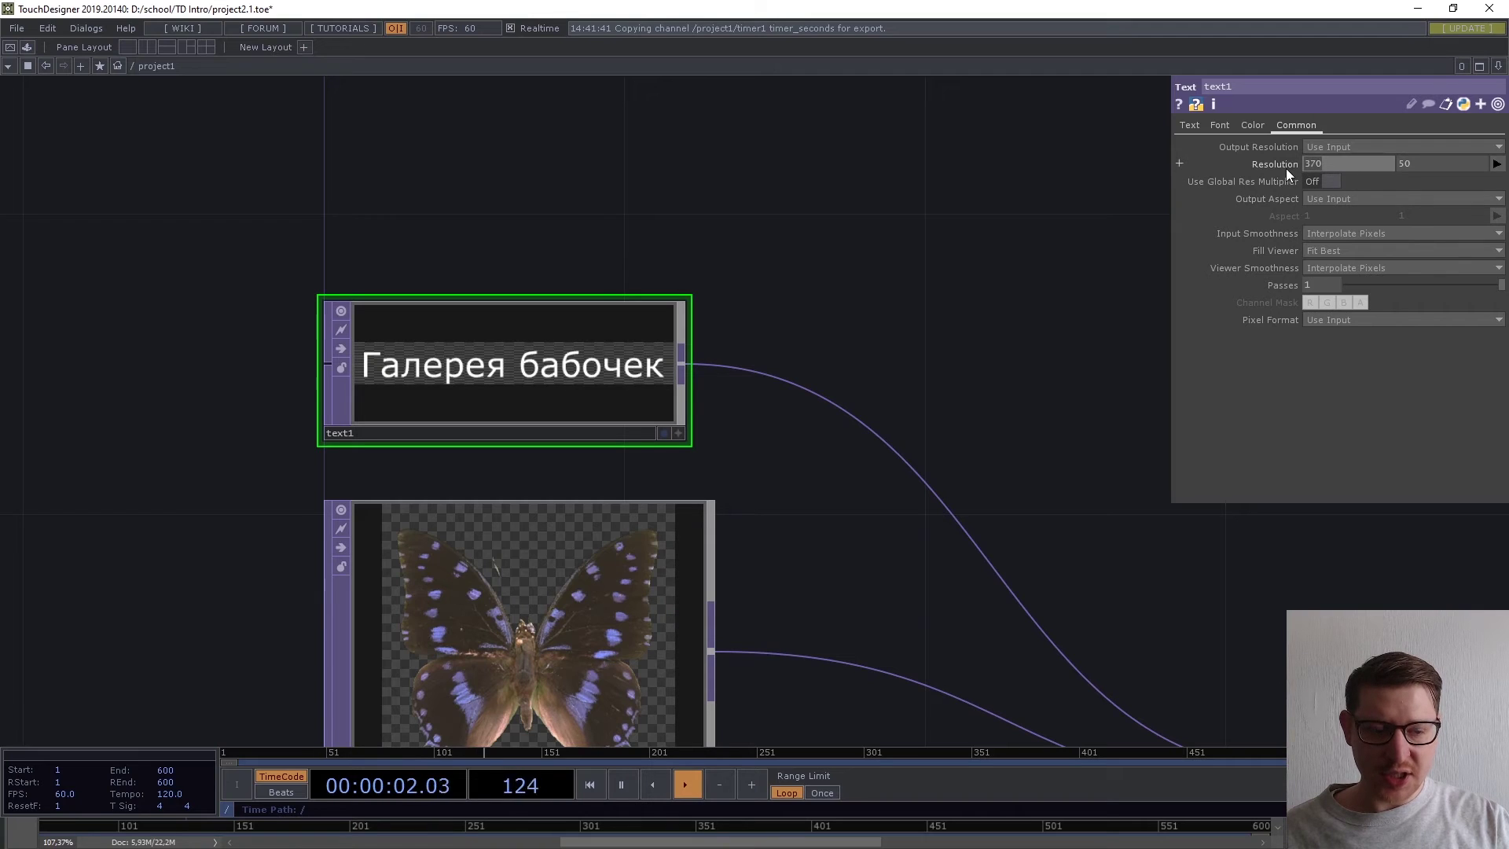
pyautogui.write('512')
pyautogui.press('Return')
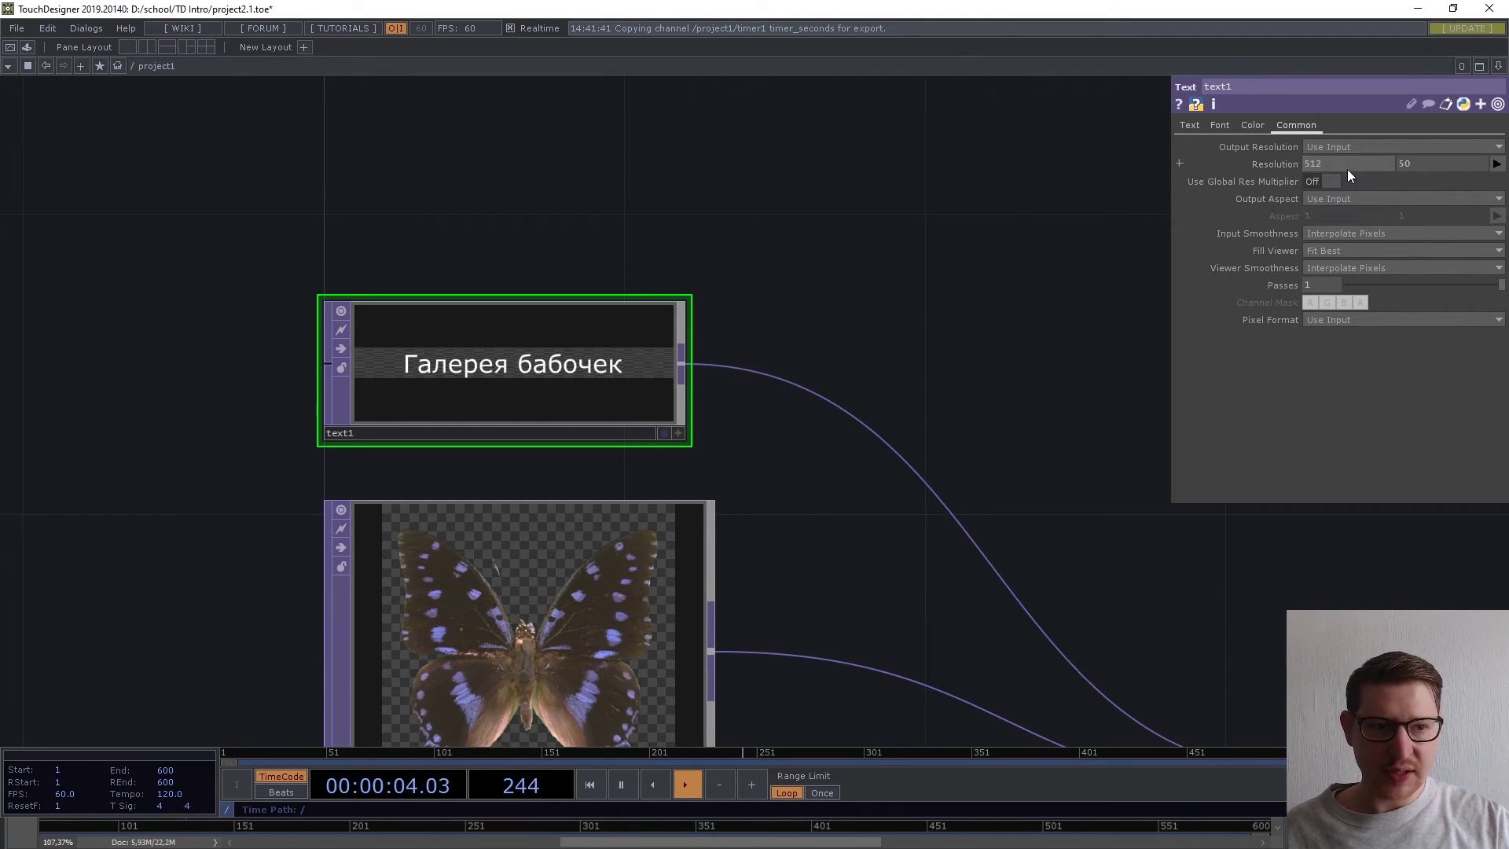
pyautogui.click(1398, 165)
pyautogui.write('5')
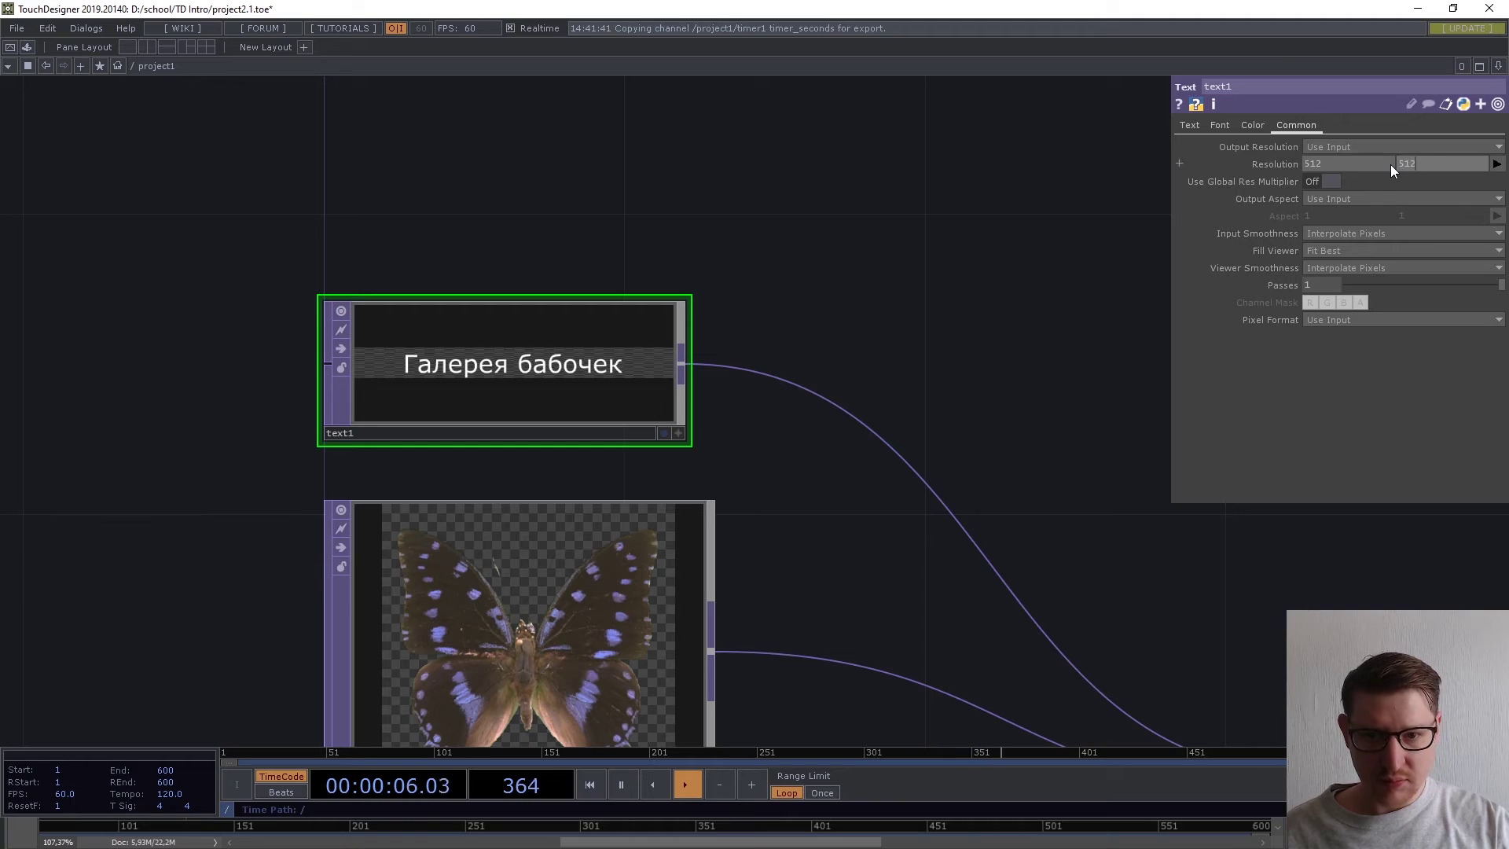
pyautogui.press('Return')
pyautogui.scroll(6, 450, 368)
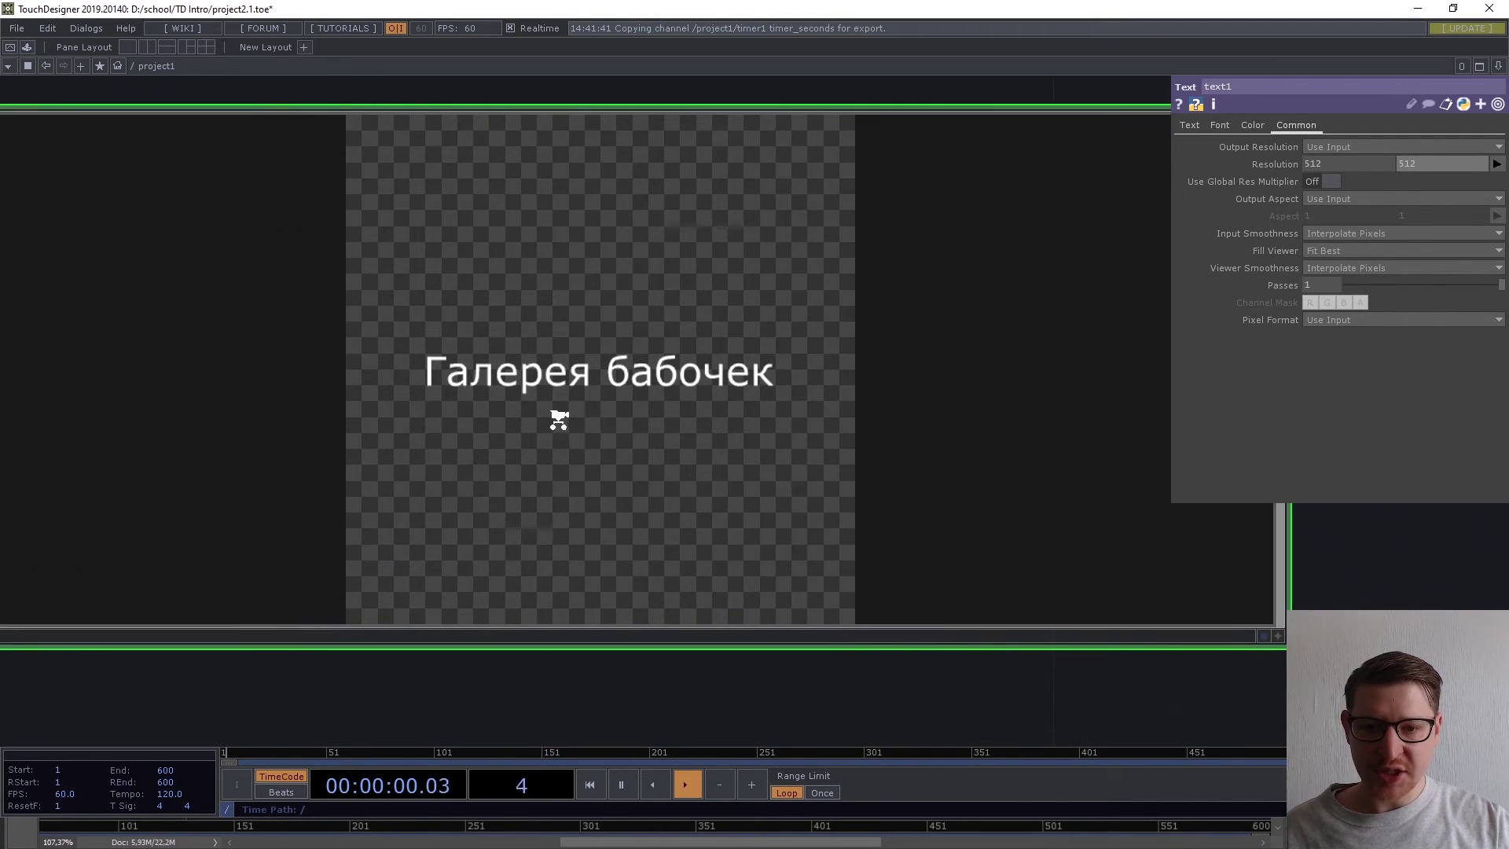
pyautogui.scroll(-8, 558, 418)
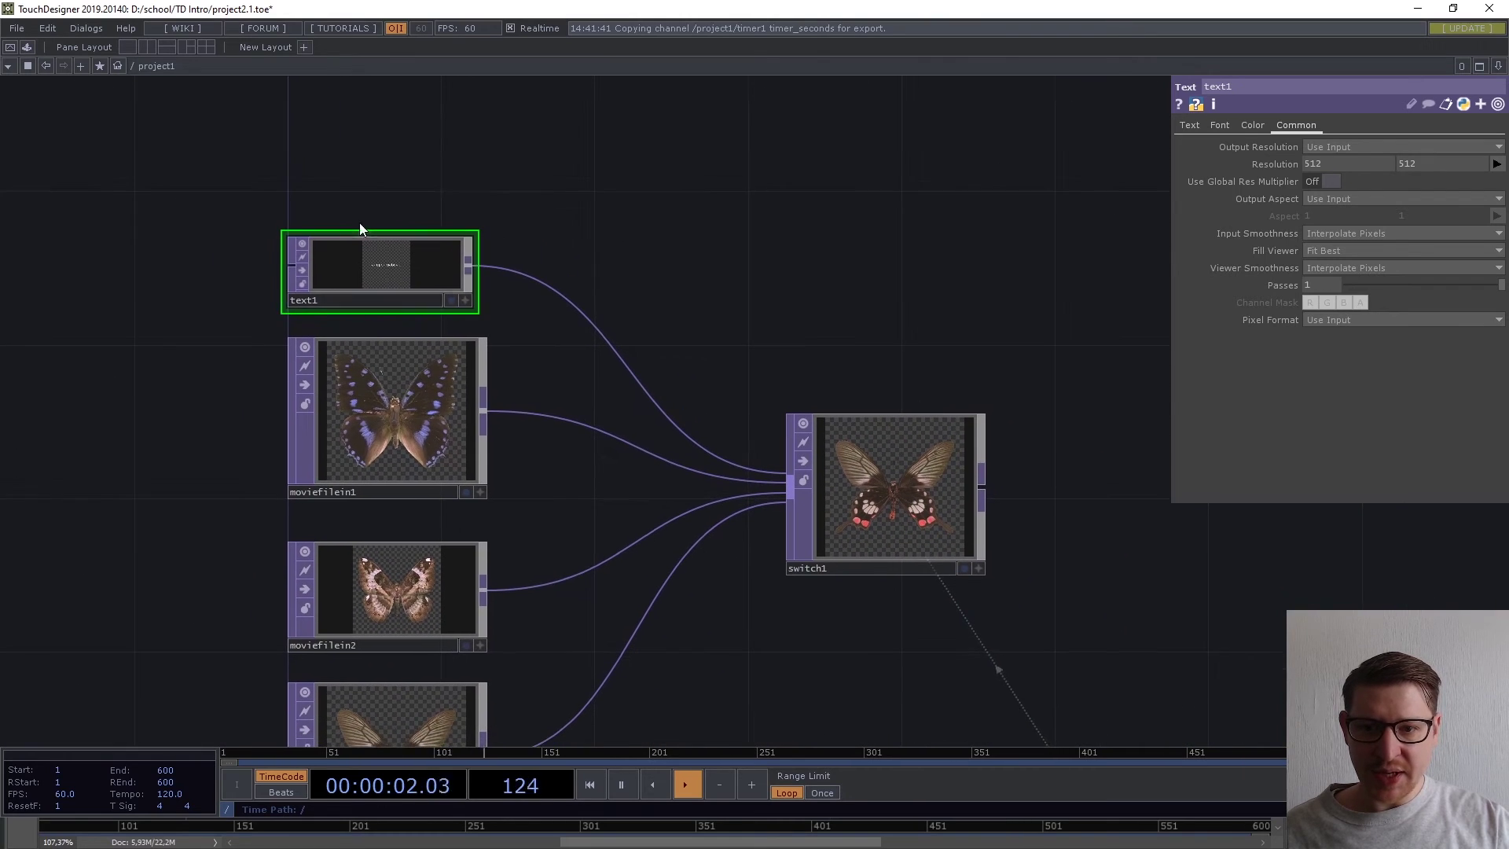
# Turn on Blend between Inputs for switch1.
pyautogui.scroll(6, 984, 507)
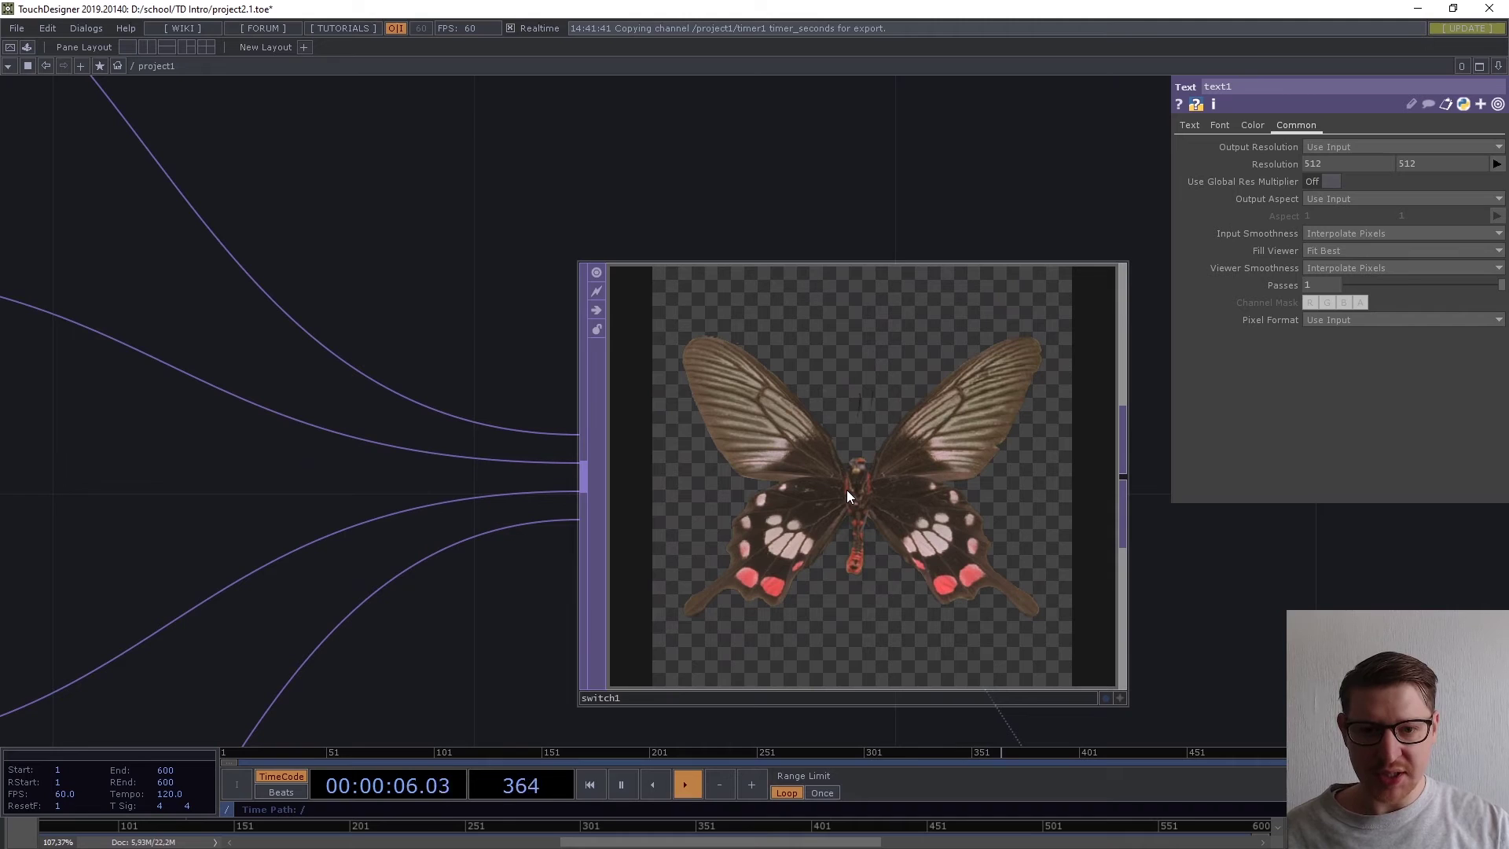
pyautogui.scroll(-6, 847, 488)
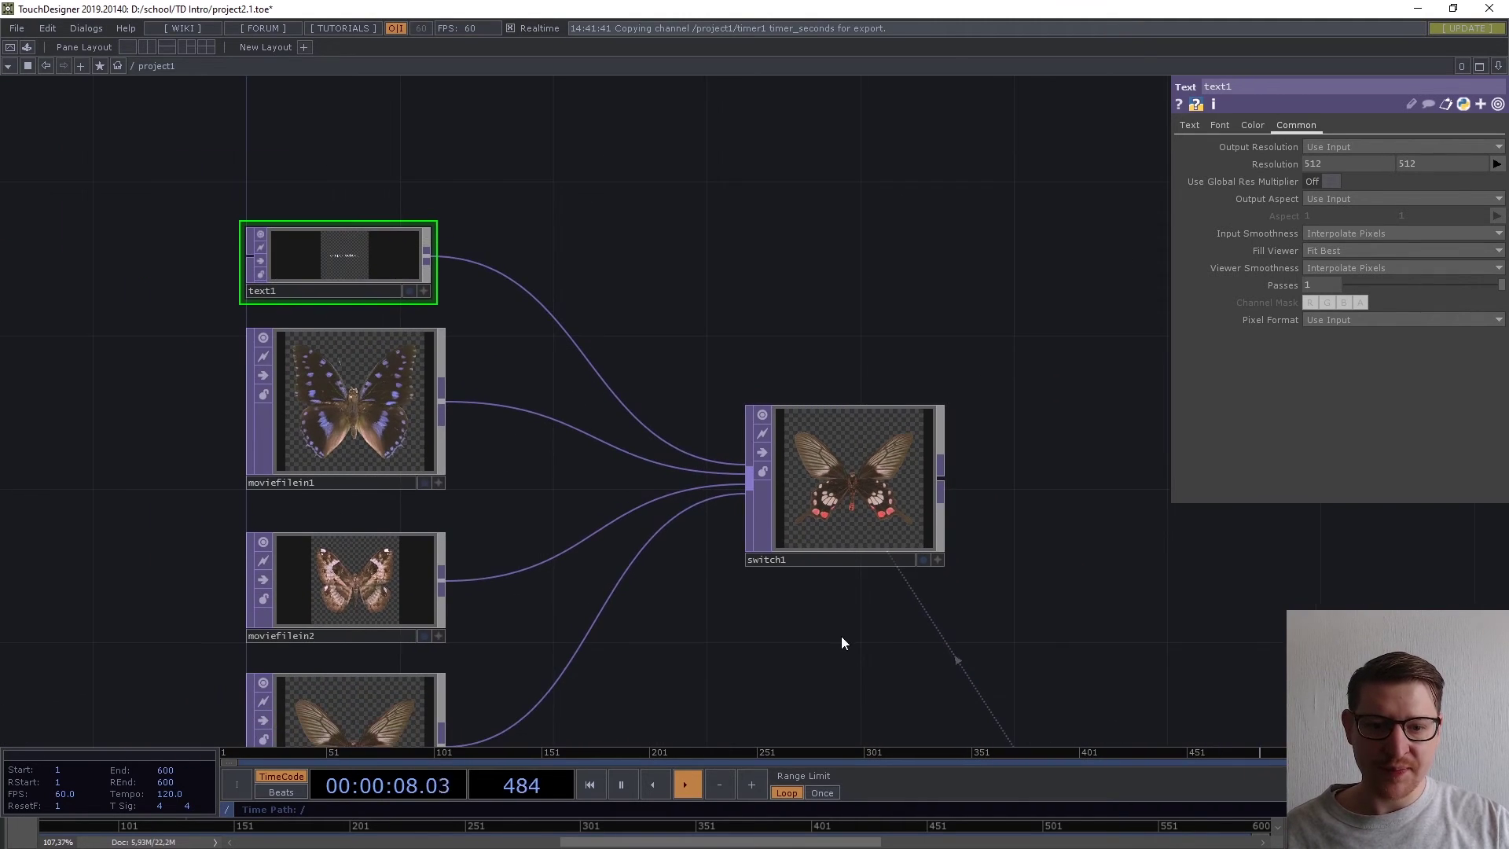
pyautogui.scroll(2, 726, 424)
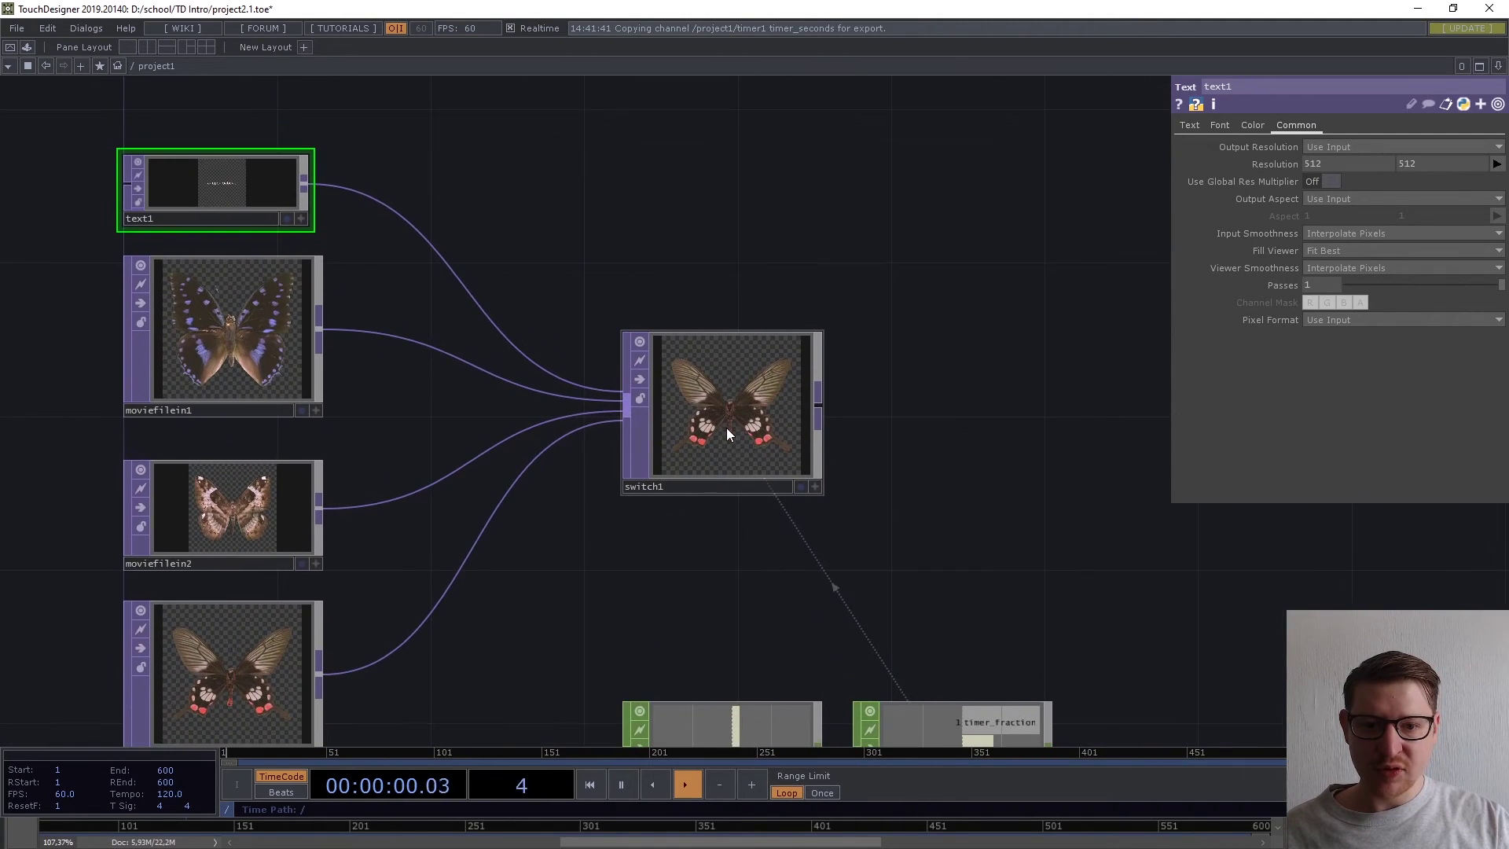
pyautogui.scroll(2, 726, 430)
pyautogui.click(721, 430)
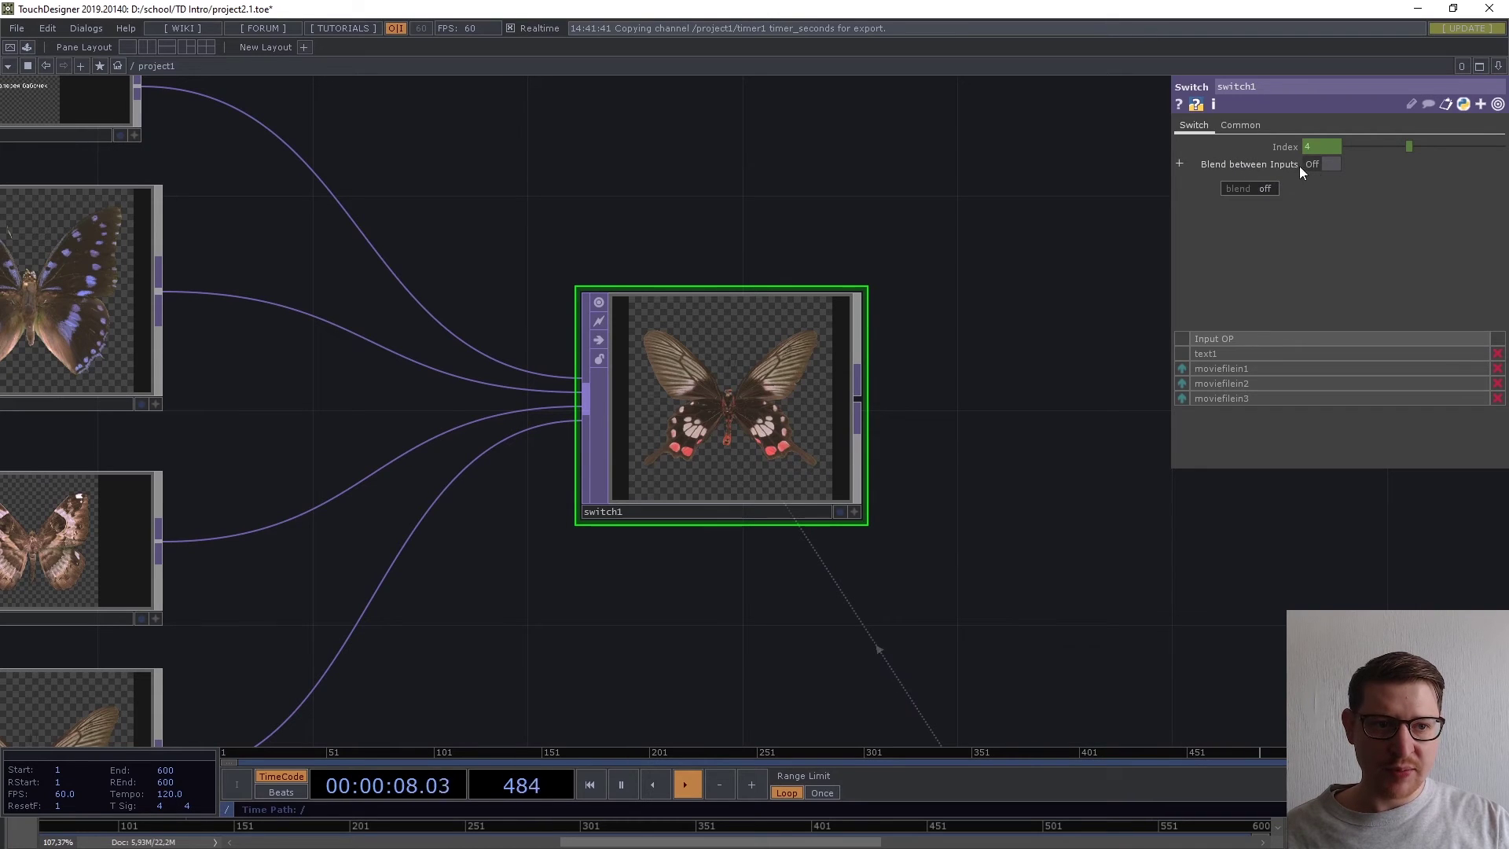
# Run timer1 twice with switch1 enlarged to watch how its inputs blend into each other.
pyautogui.moveTo(925, 498); pyautogui.dragTo(877, 400)
pyautogui.scroll(-3, 877, 400)
pyautogui.moveTo(938, 461); pyautogui.dragTo(877, 395)
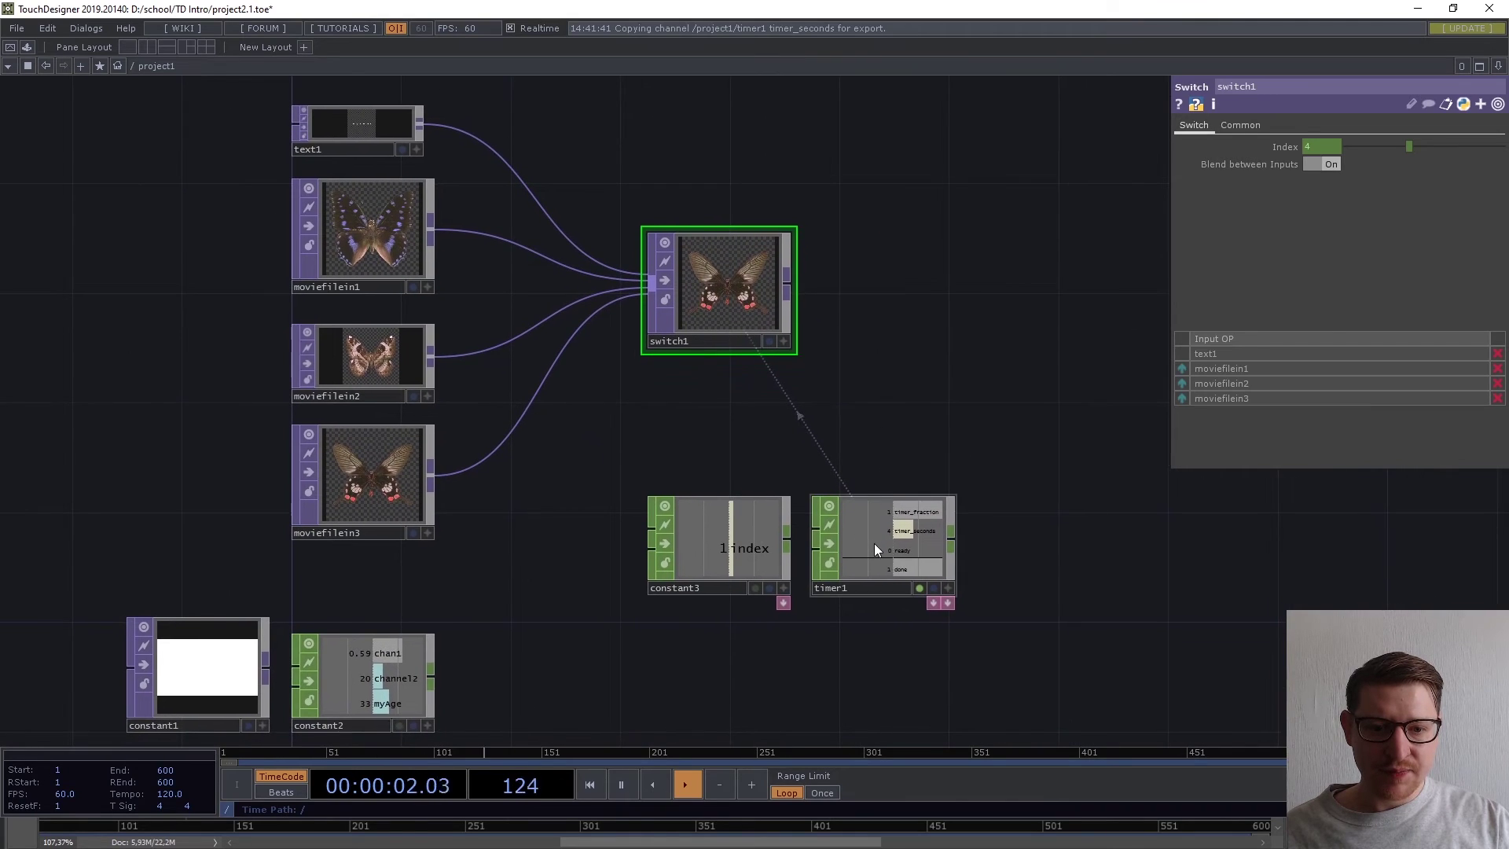
pyautogui.click(873, 544)
pyautogui.scroll(6, 743, 248)
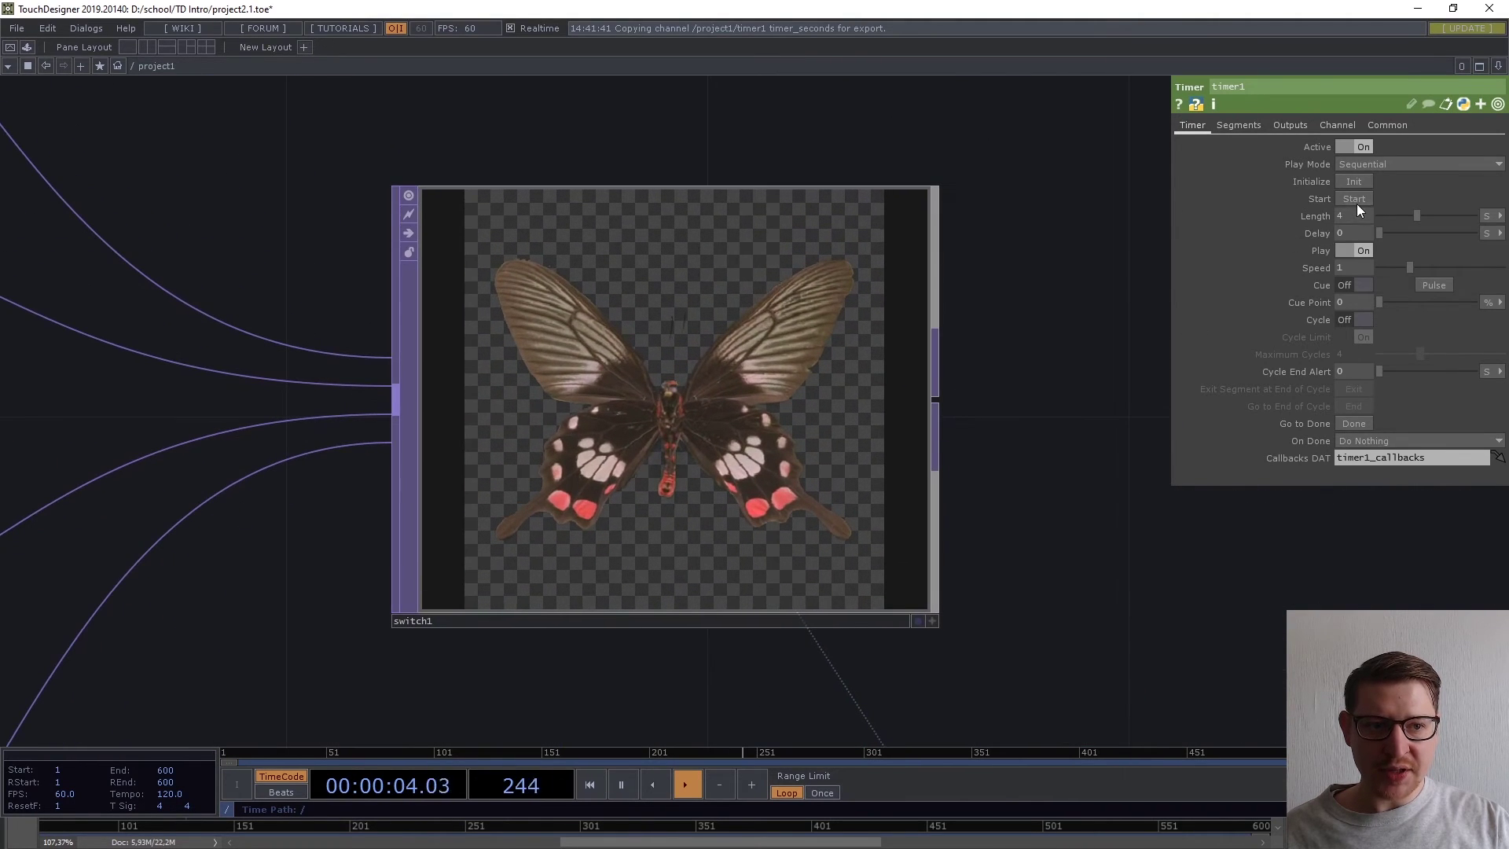
pyautogui.click(1350, 202)
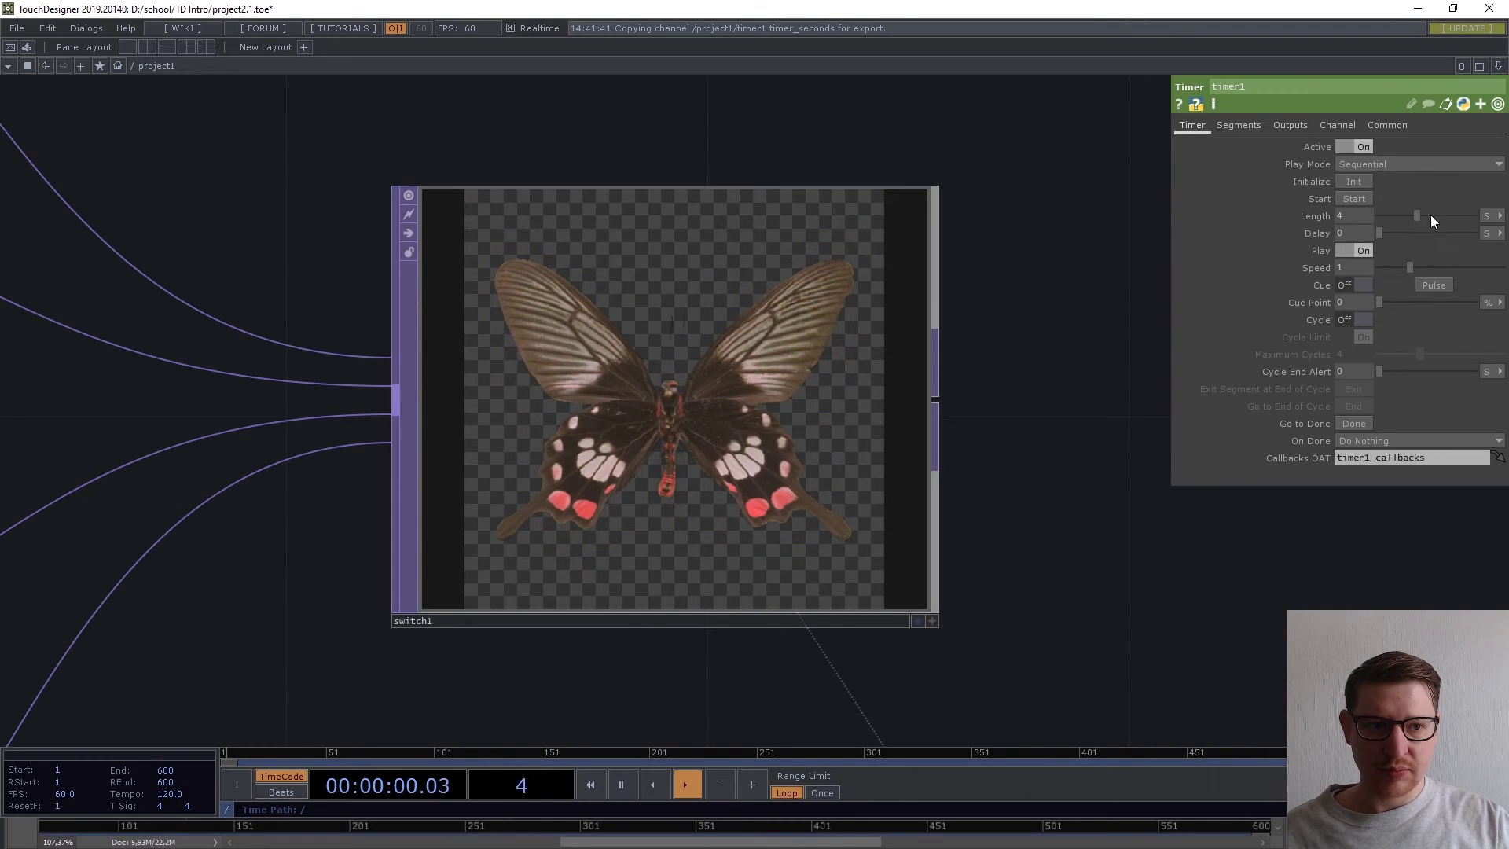
pyautogui.click(1355, 202)
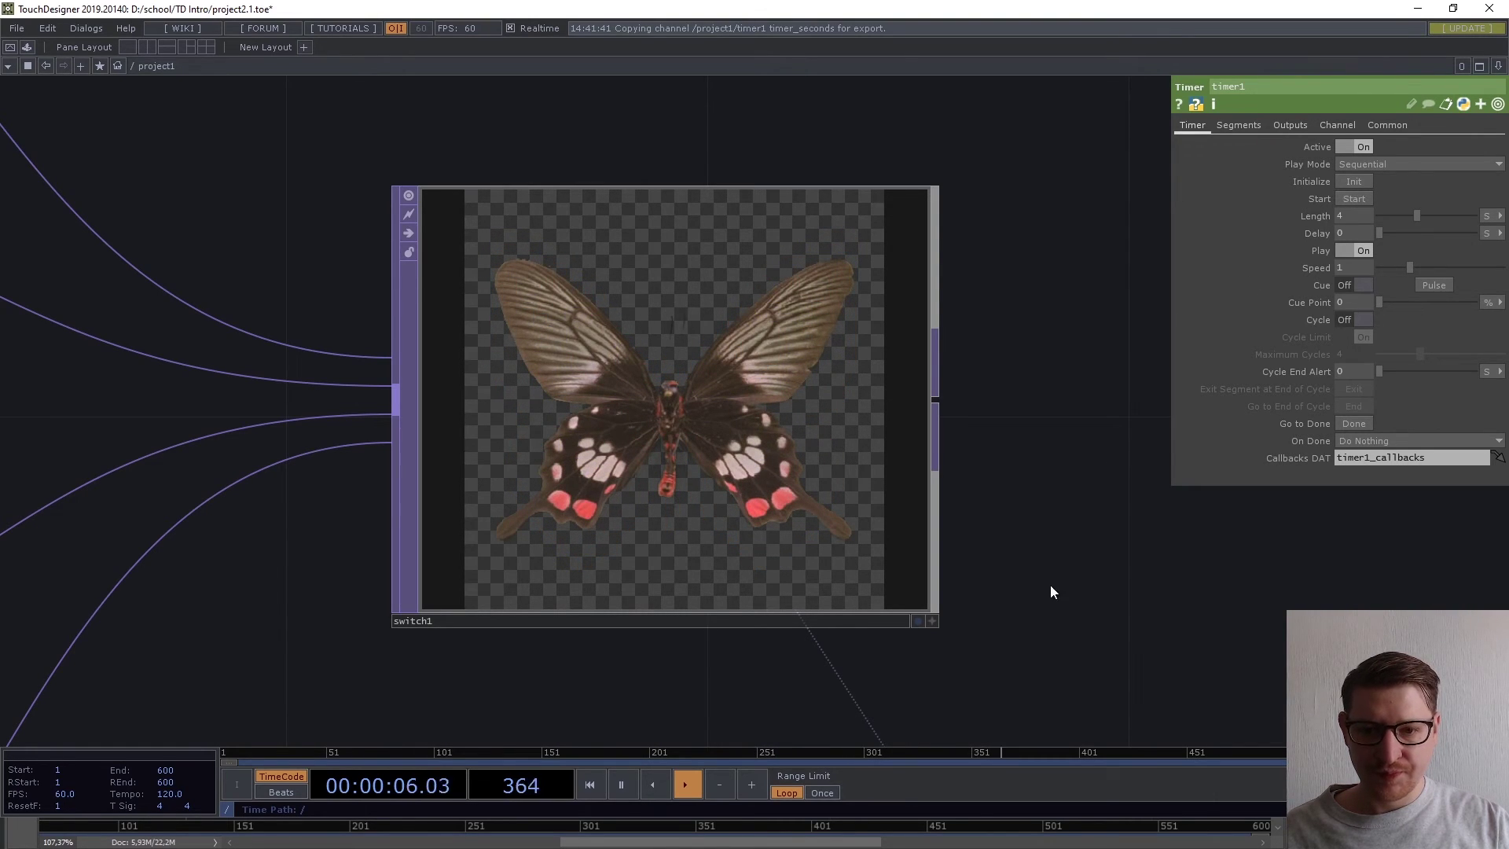
# Review moviefilein1, moviefilein2 and moviefilein3 in turn, ending on switch1, which they feed.
pyautogui.scroll(-10, 846, 374)
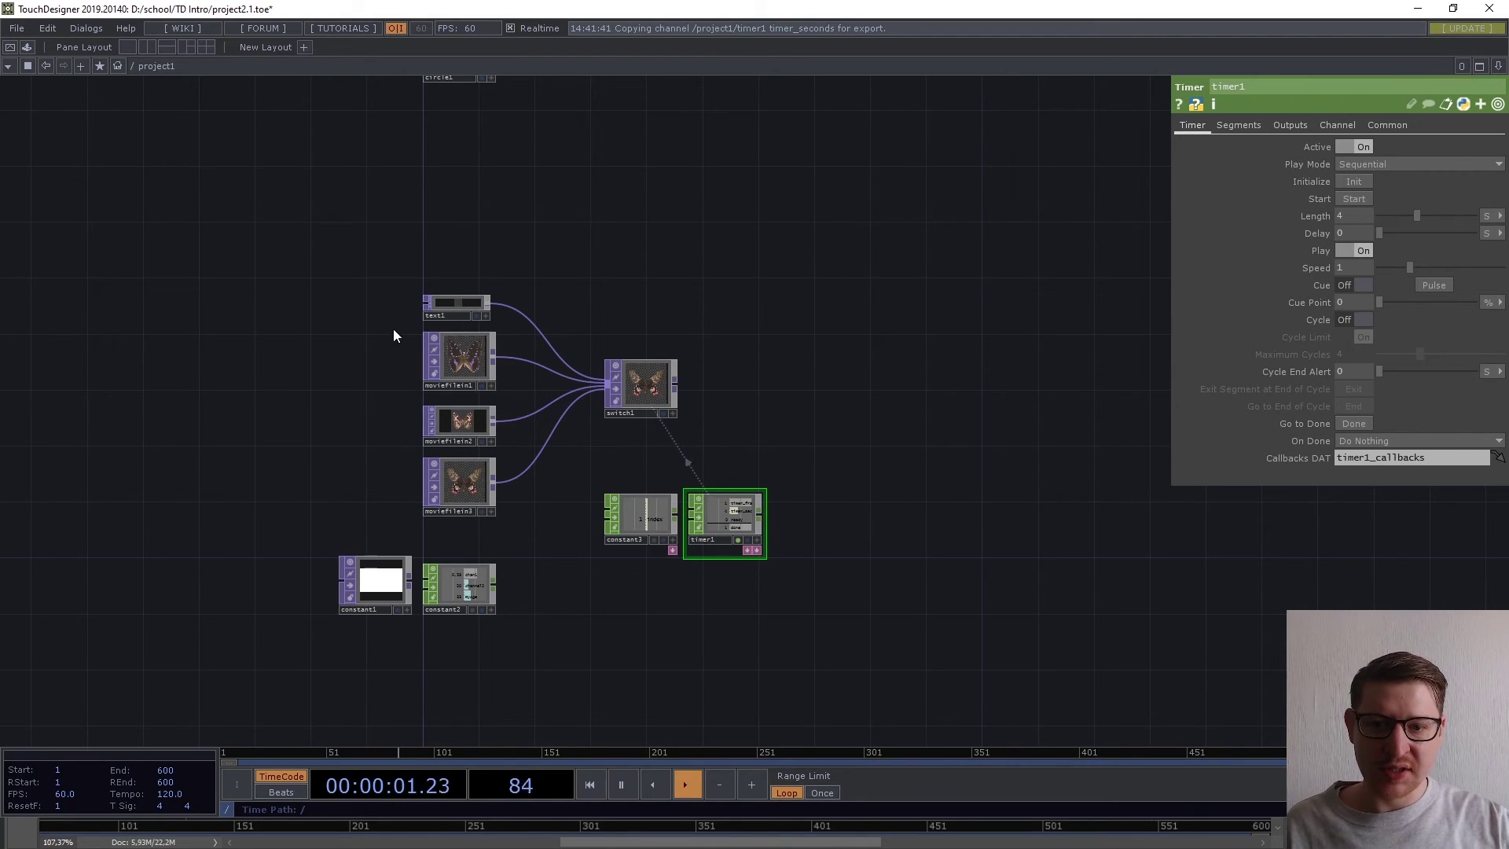
pyautogui.click(464, 353)
pyautogui.click(483, 429)
pyautogui.click(478, 485)
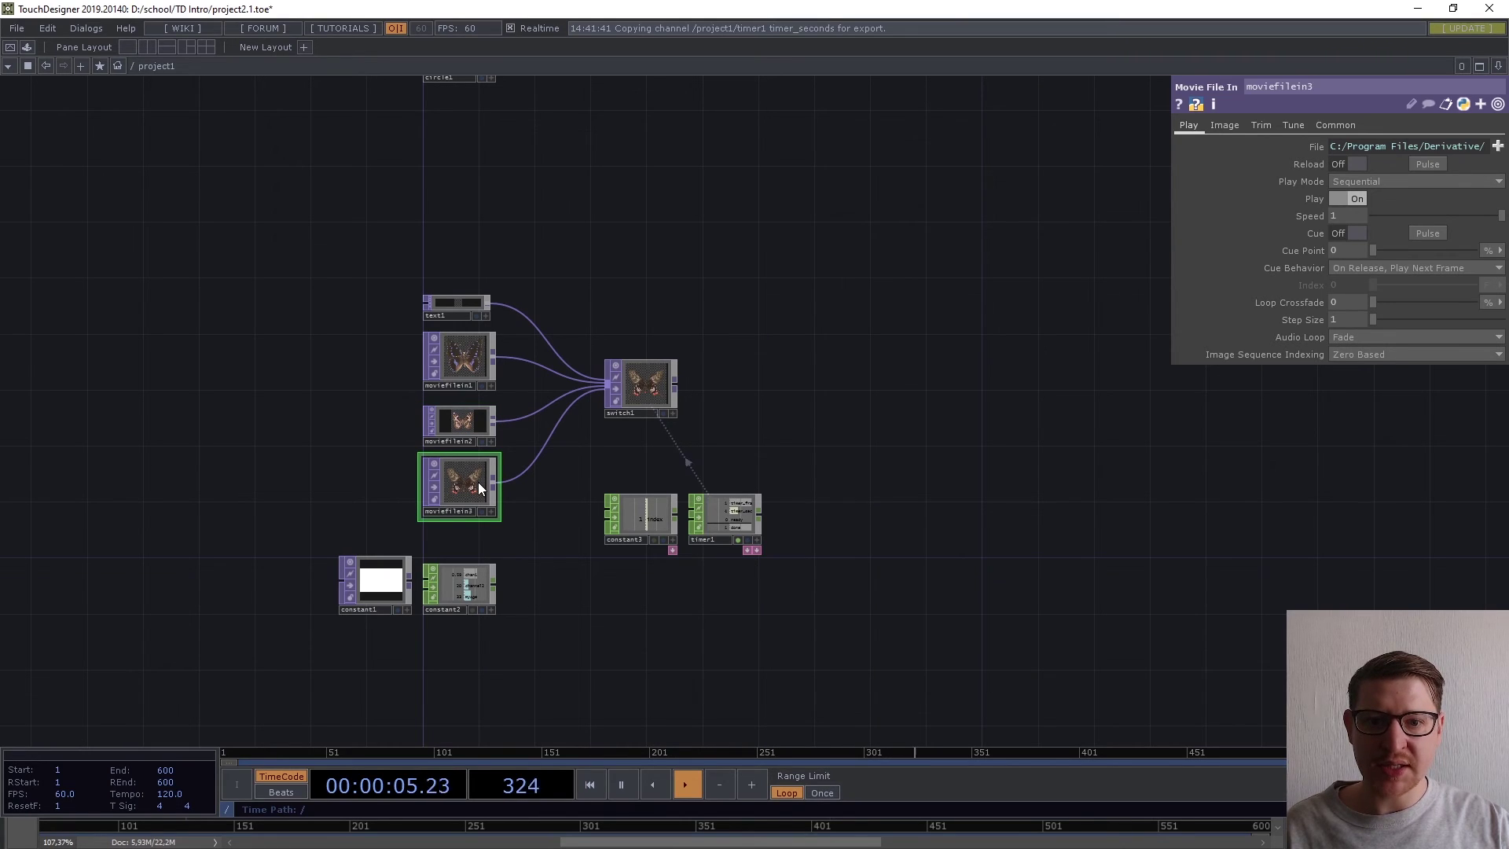
pyautogui.scroll(3, 641, 382)
pyautogui.click(642, 382)
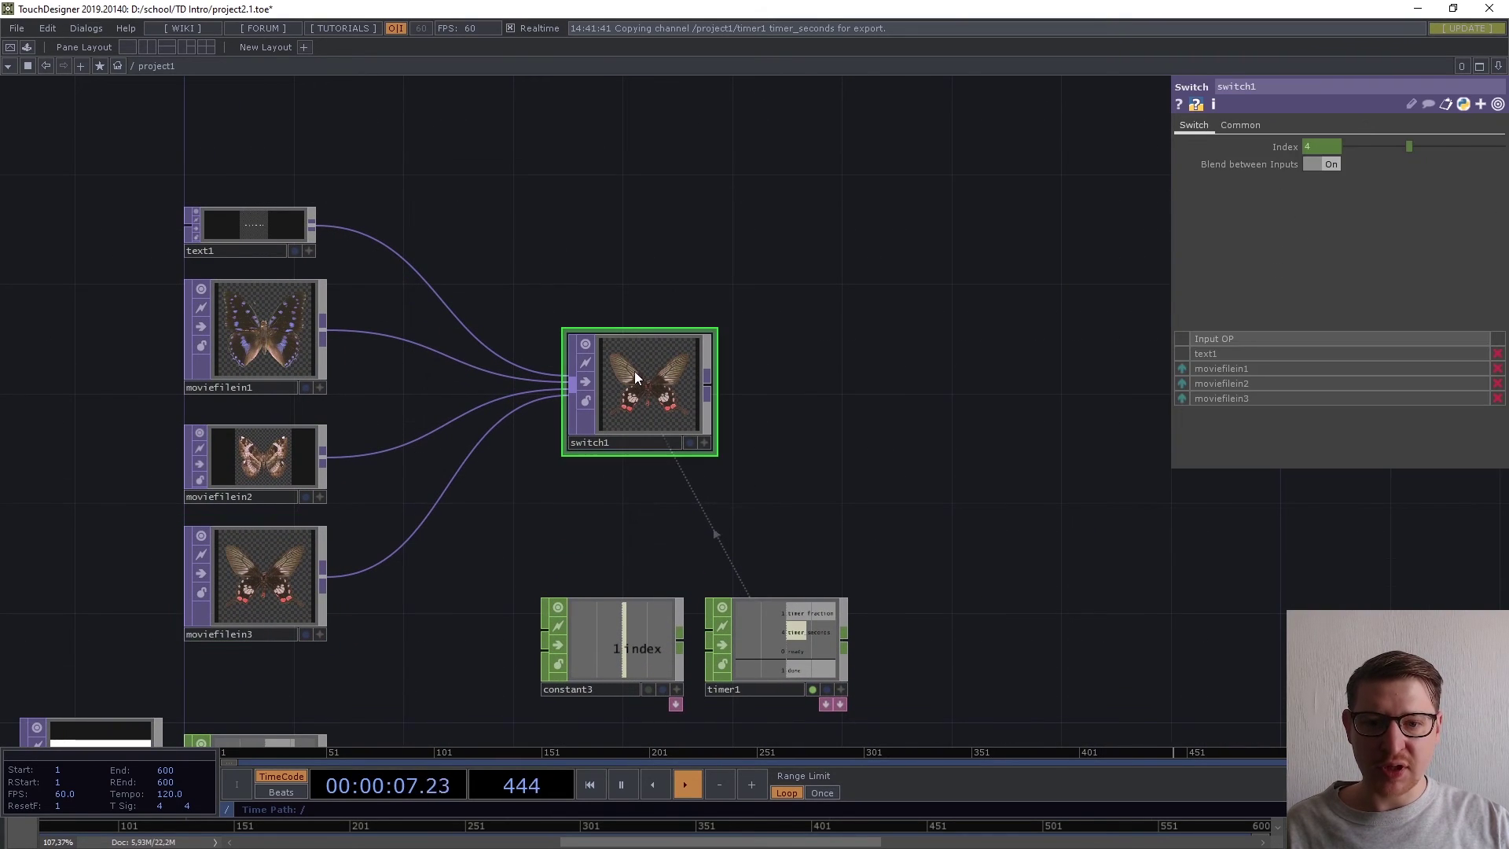
# Move switch1 farther from its inputs so that it sits directly above timer1.
pyautogui.scroll(3, 640, 385)
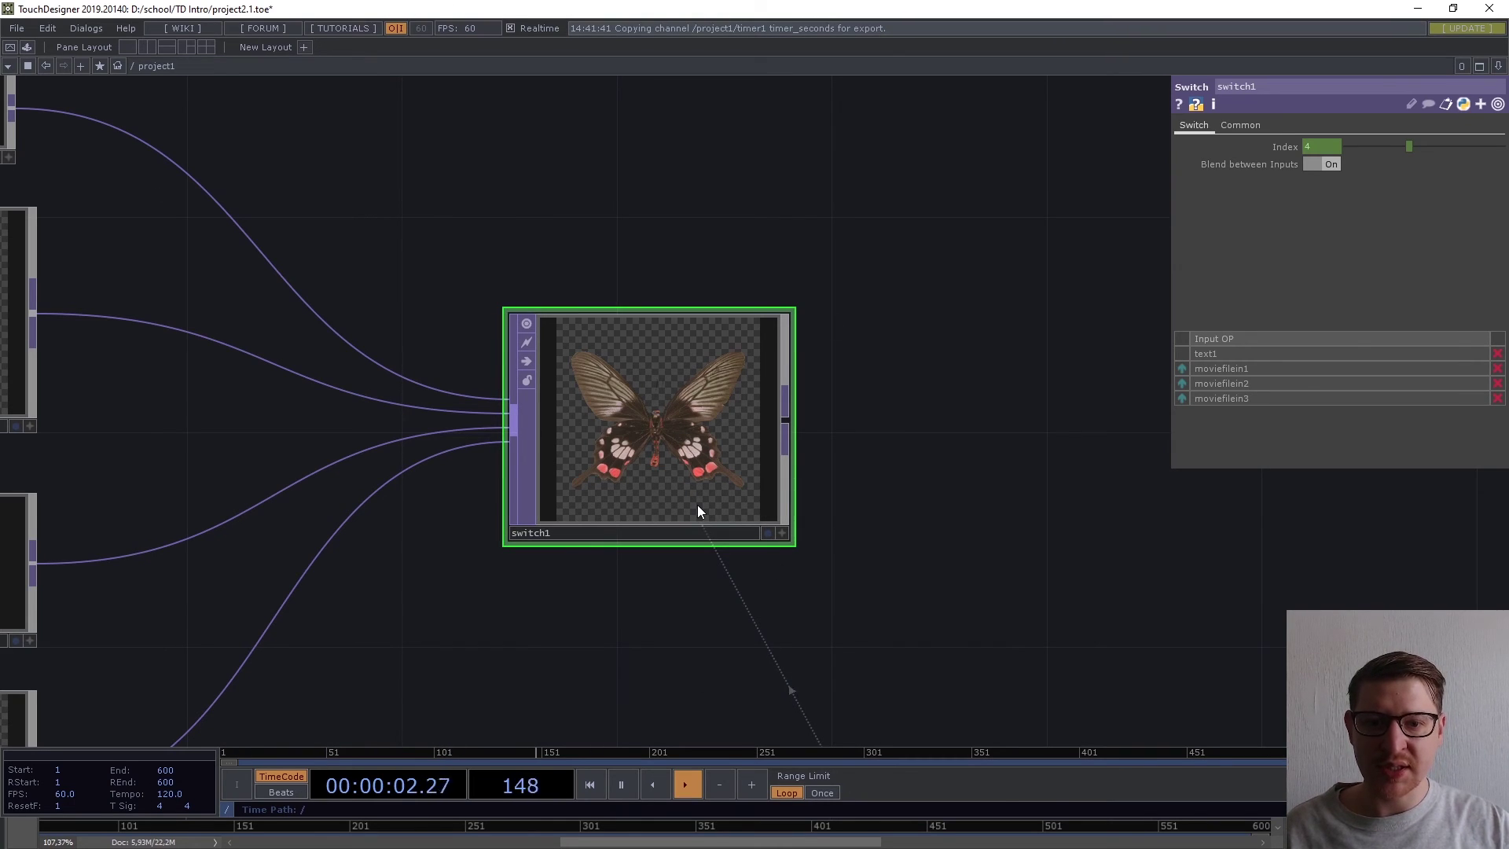
pyautogui.scroll(-5, 960, 523)
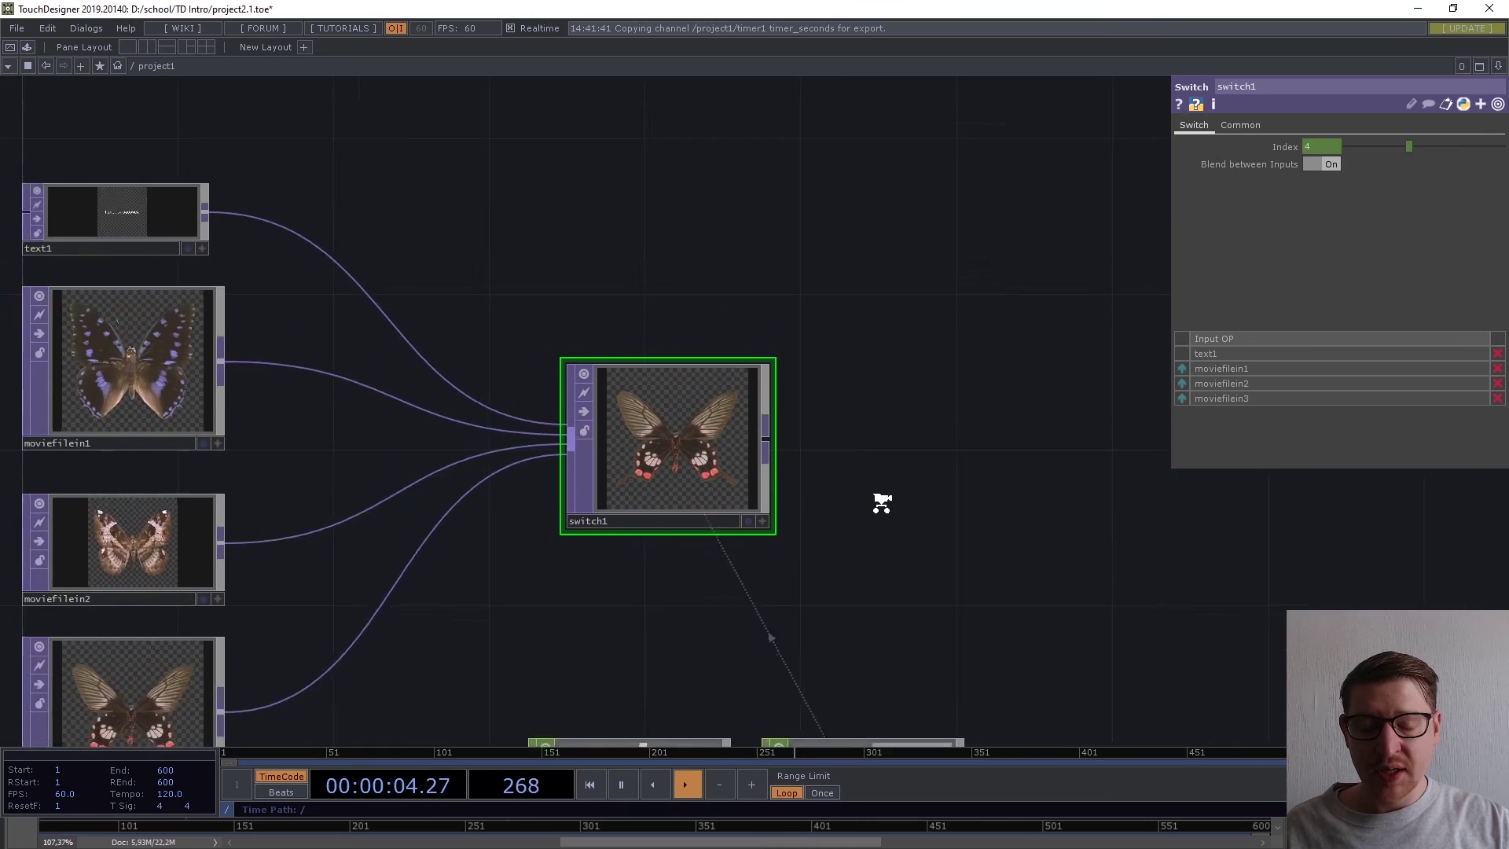
pyautogui.moveTo(878, 463); pyautogui.dragTo(616, 118)
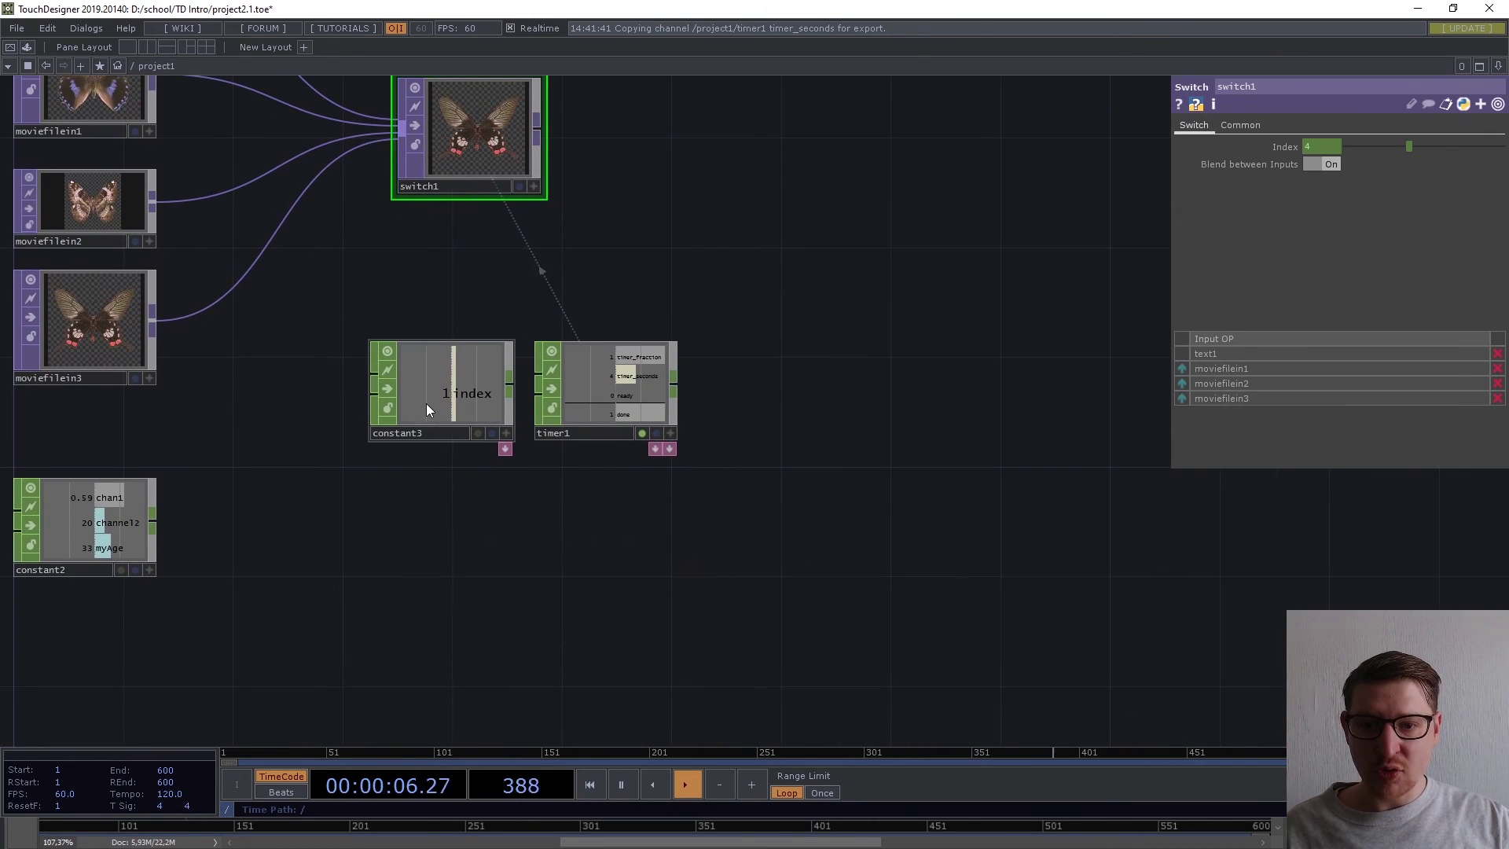
pyautogui.moveTo(670, 241); pyautogui.dragTo(841, 475)
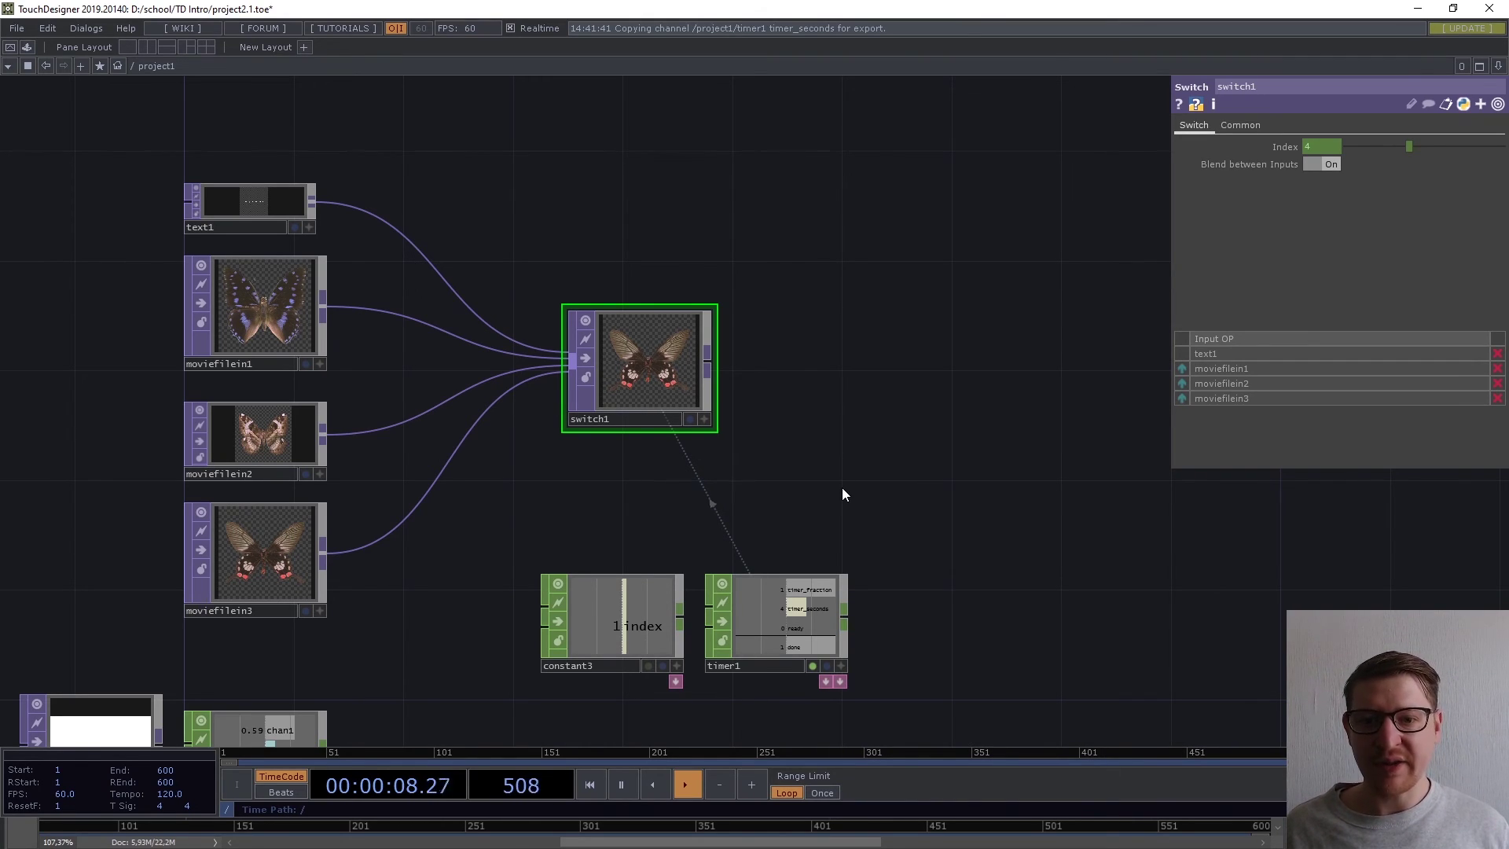
pyautogui.moveTo(659, 378); pyautogui.dragTo(793, 378)
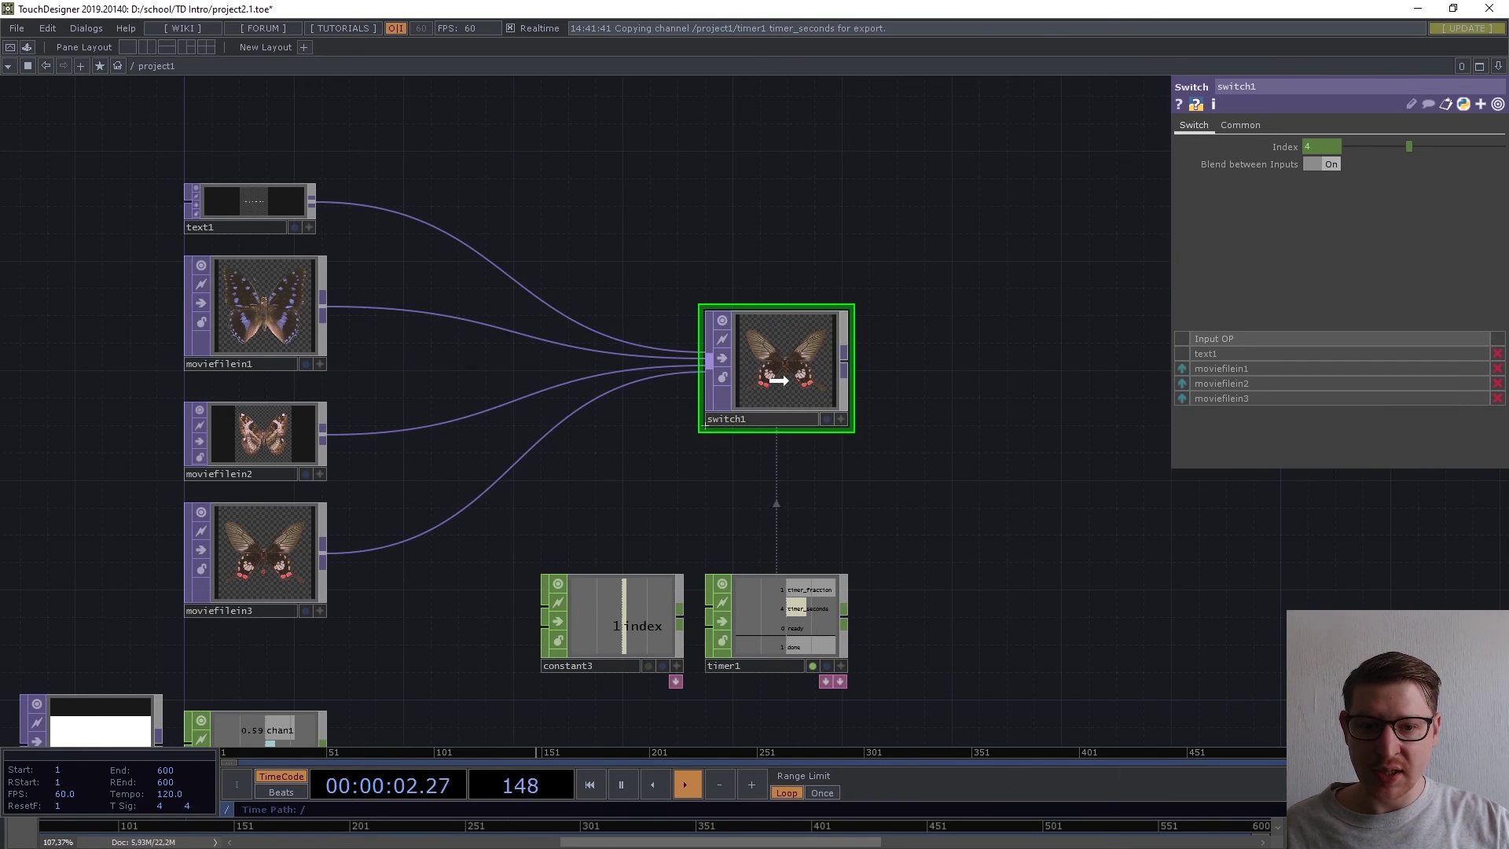
pyautogui.moveTo(854, 554); pyautogui.dragTo(837, 500)
pyautogui.scroll(-3, 837, 500)
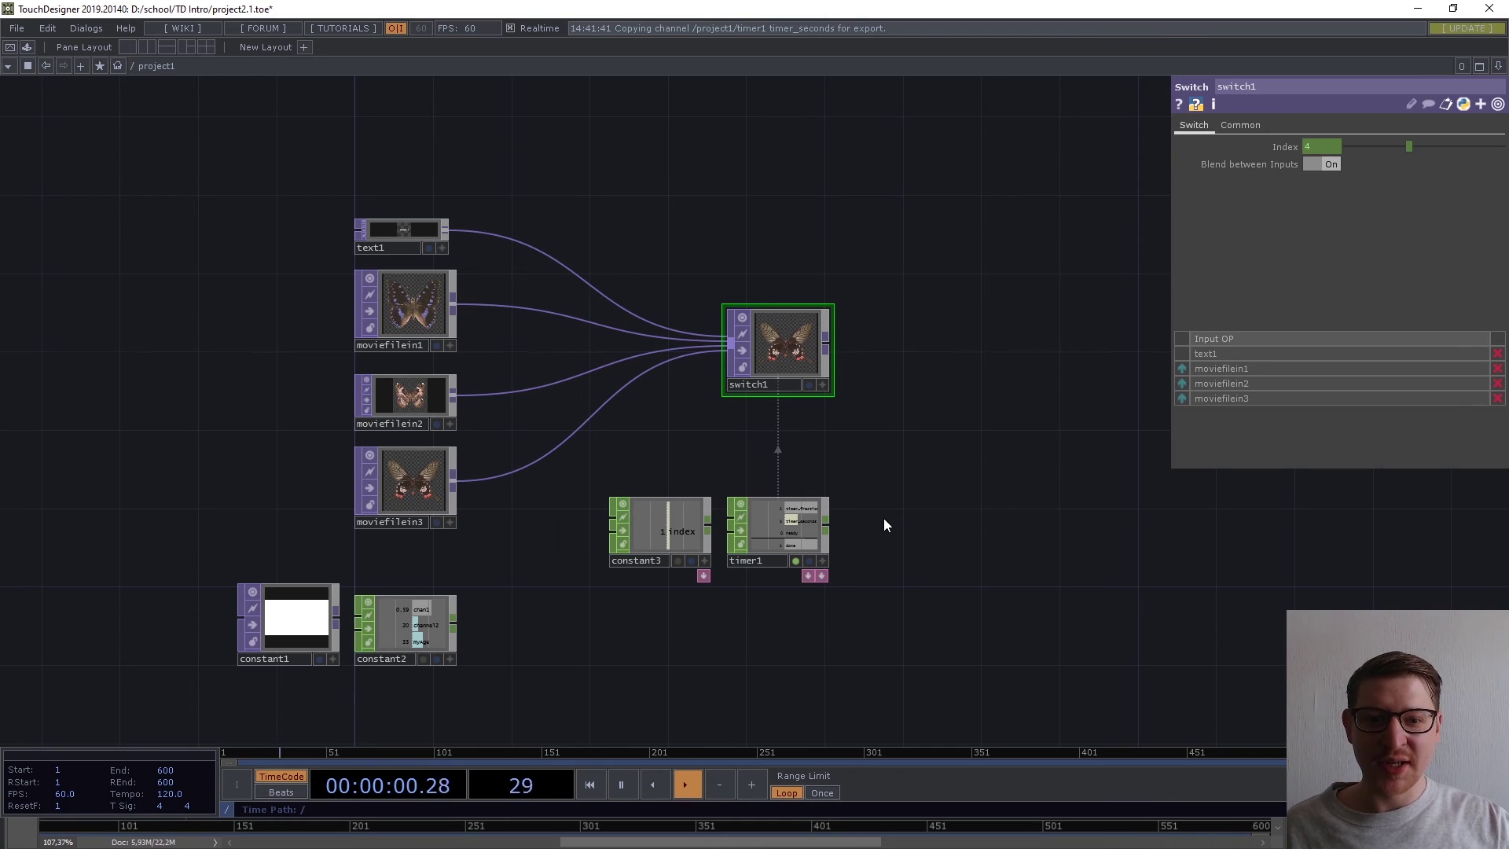
pyautogui.moveTo(903, 541); pyautogui.dragTo(874, 521)
pyautogui.scroll(-2, 874, 520)
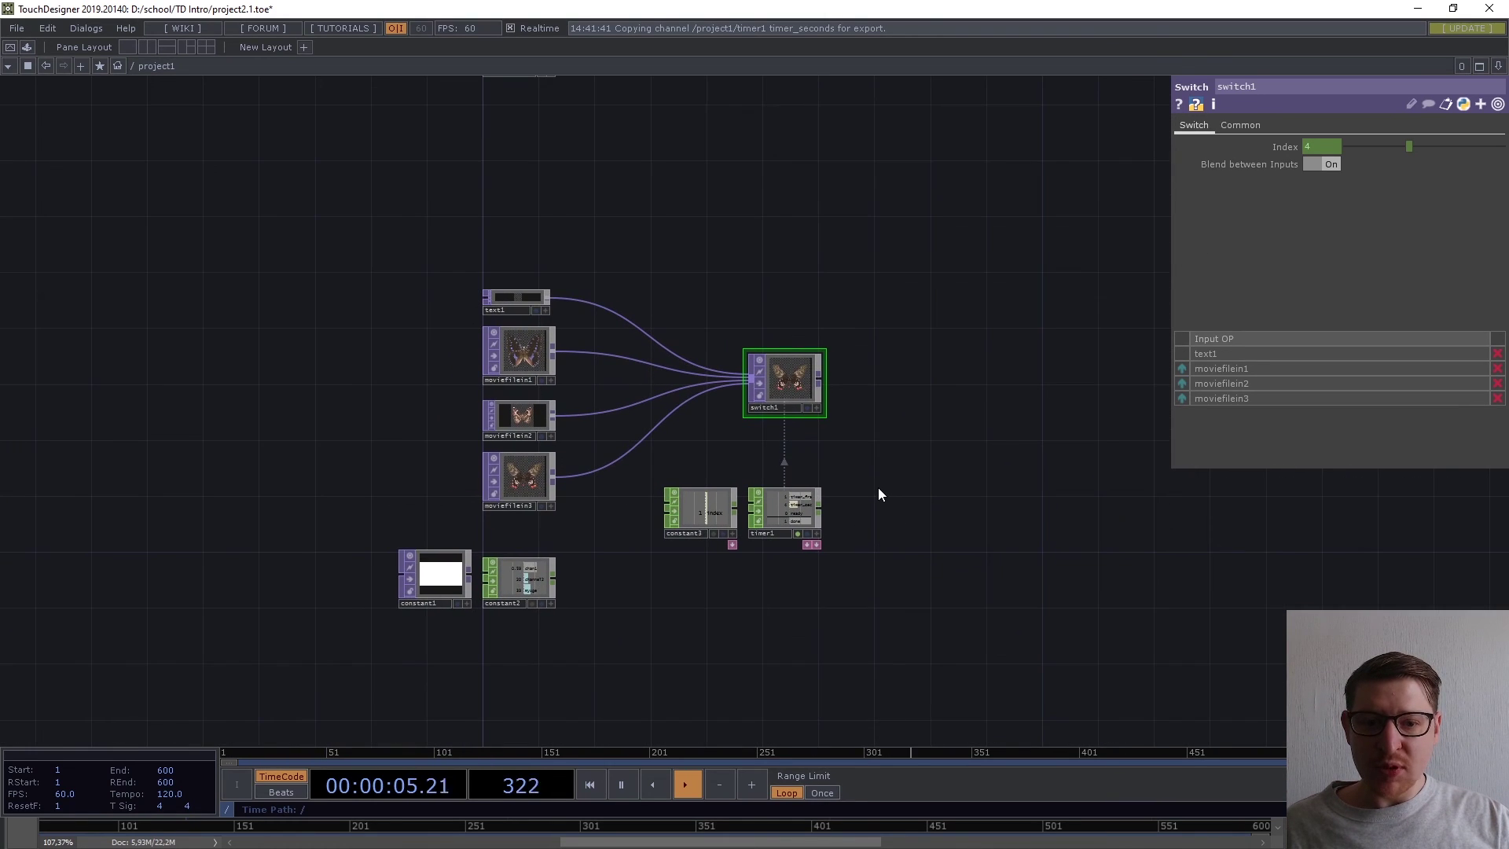
pyautogui.scroll(2, 878, 488)
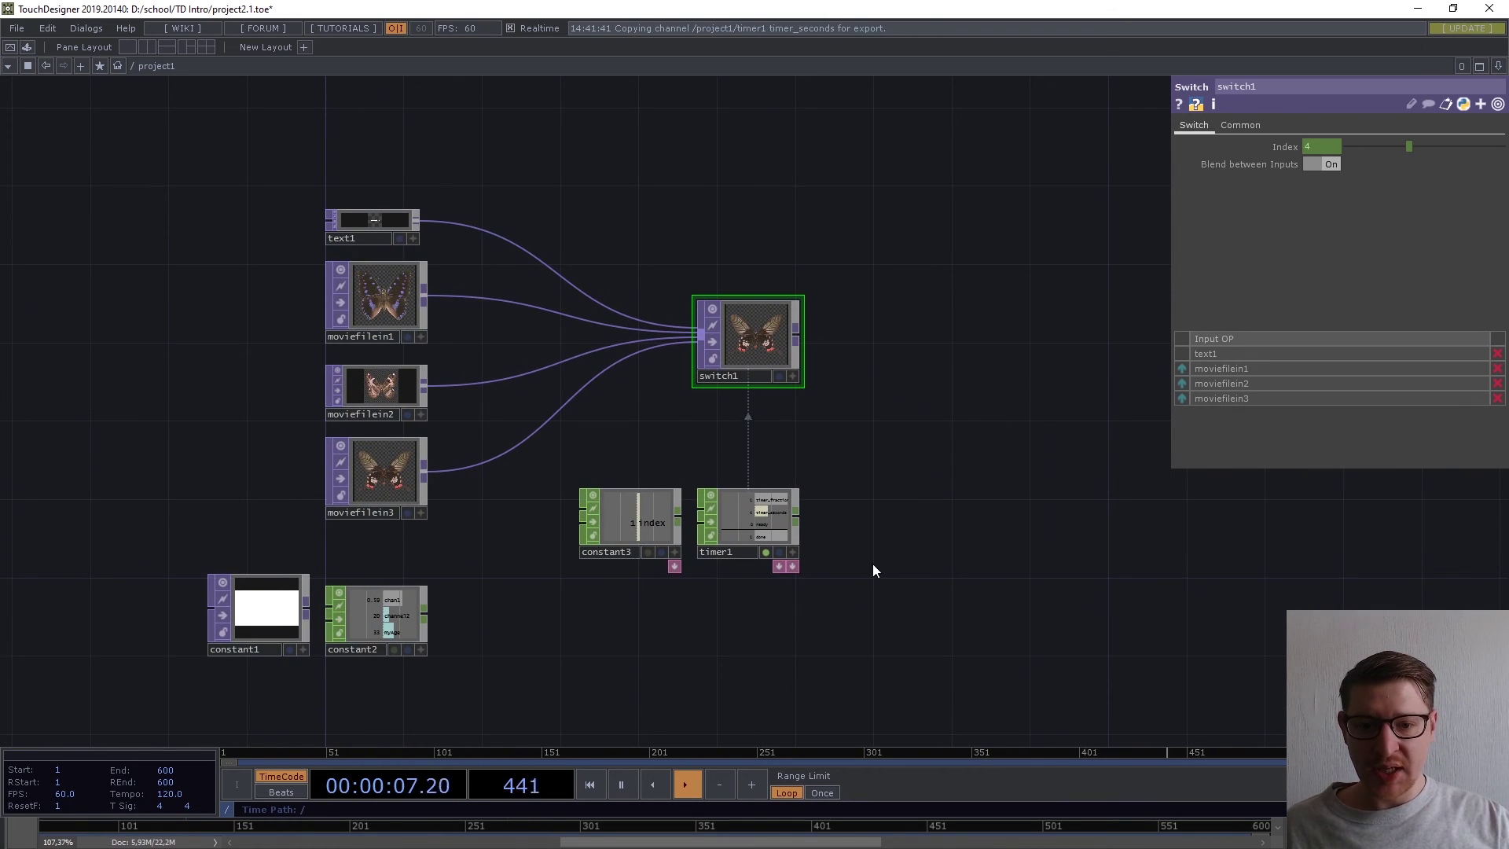
pyautogui.moveTo(872, 637); pyautogui.dragTo(847, 578)
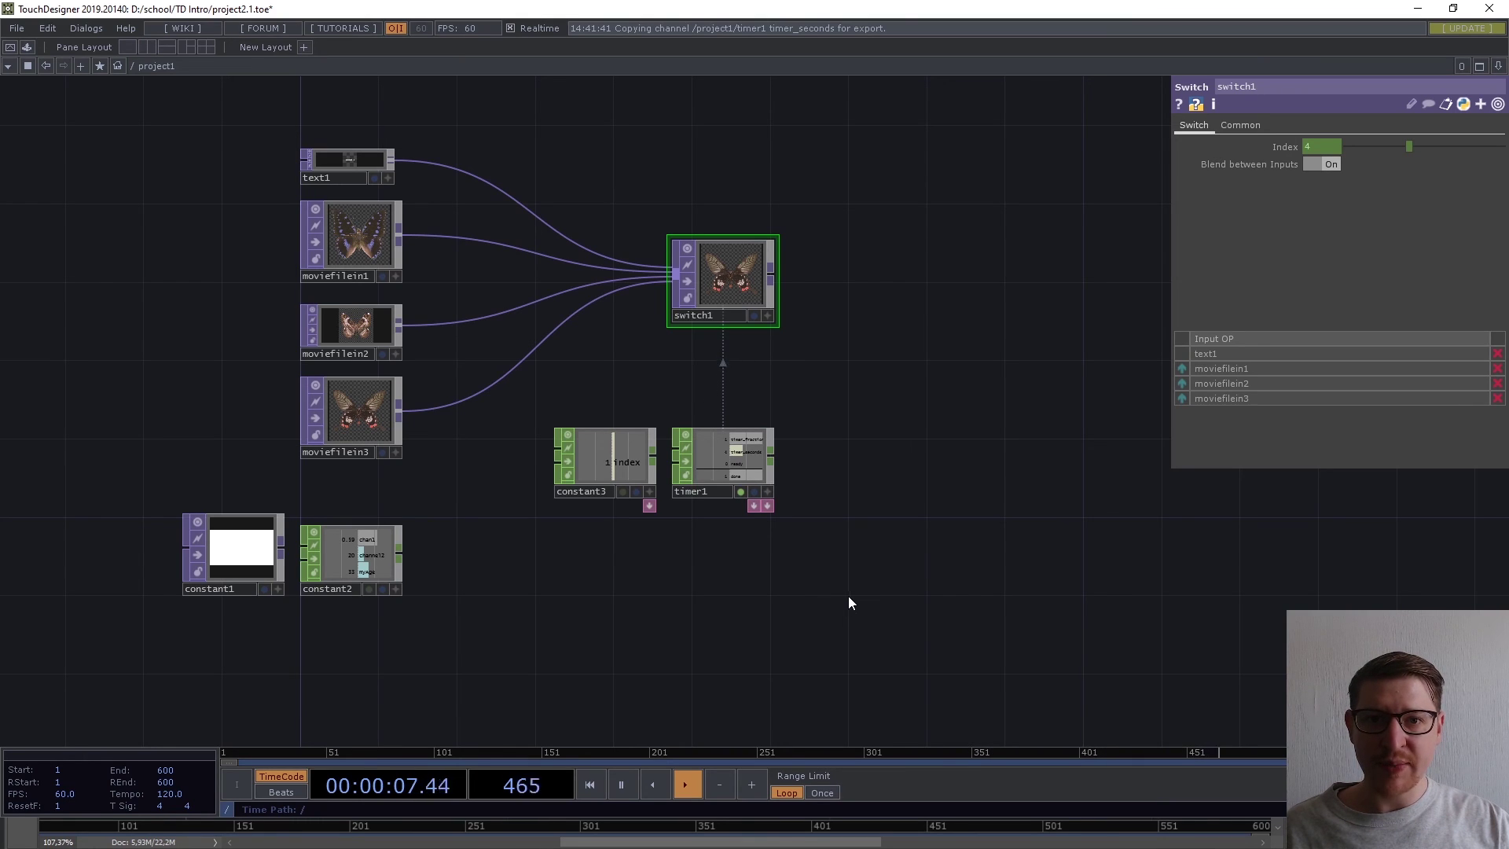
# Set the index channel of constant3 to 0.6.
pyautogui.scroll(5, 607, 459)
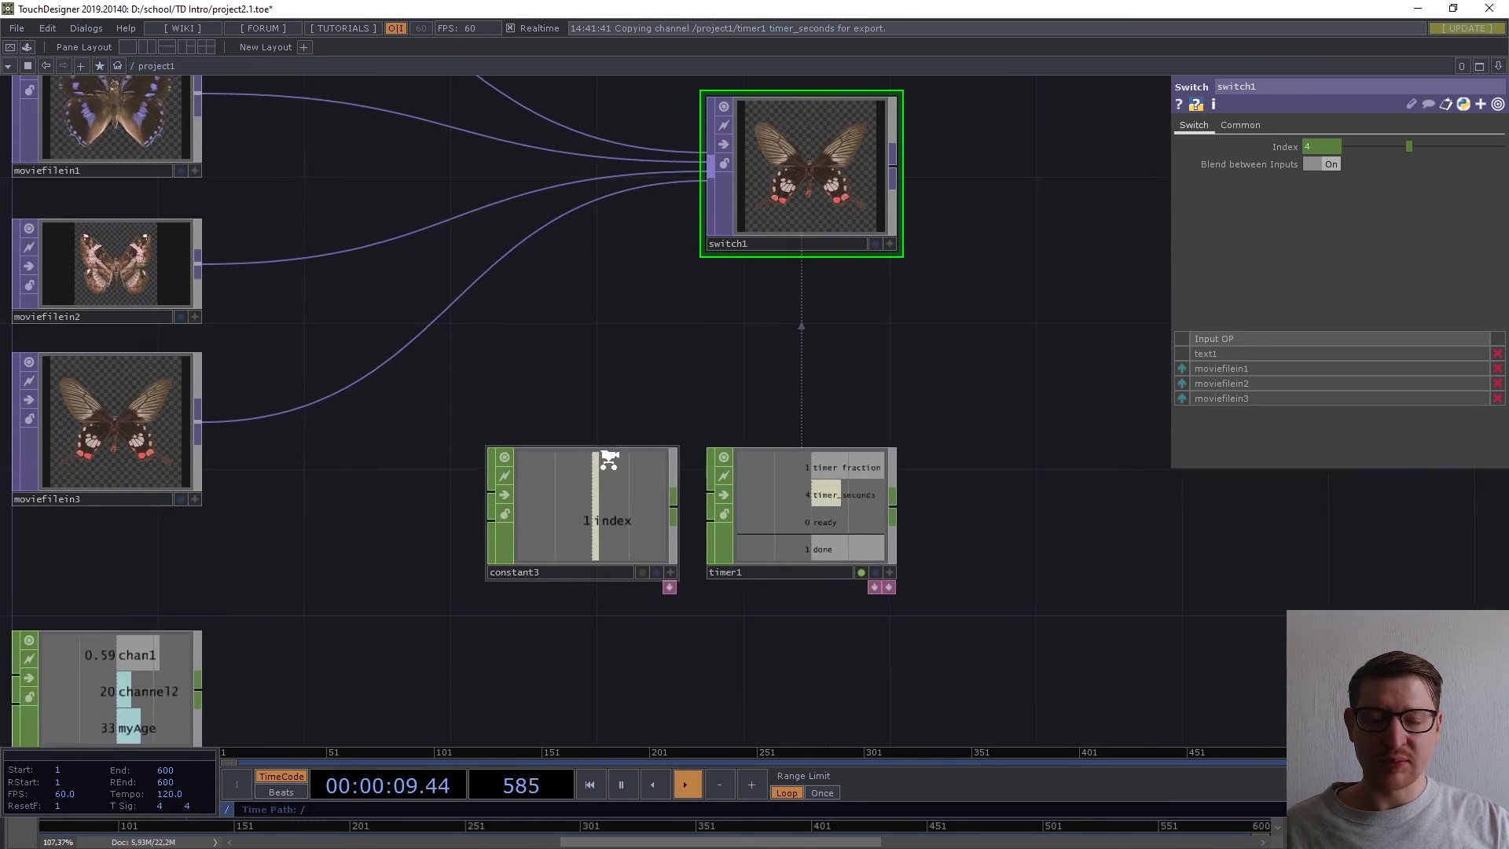
pyautogui.scroll(2, 608, 493)
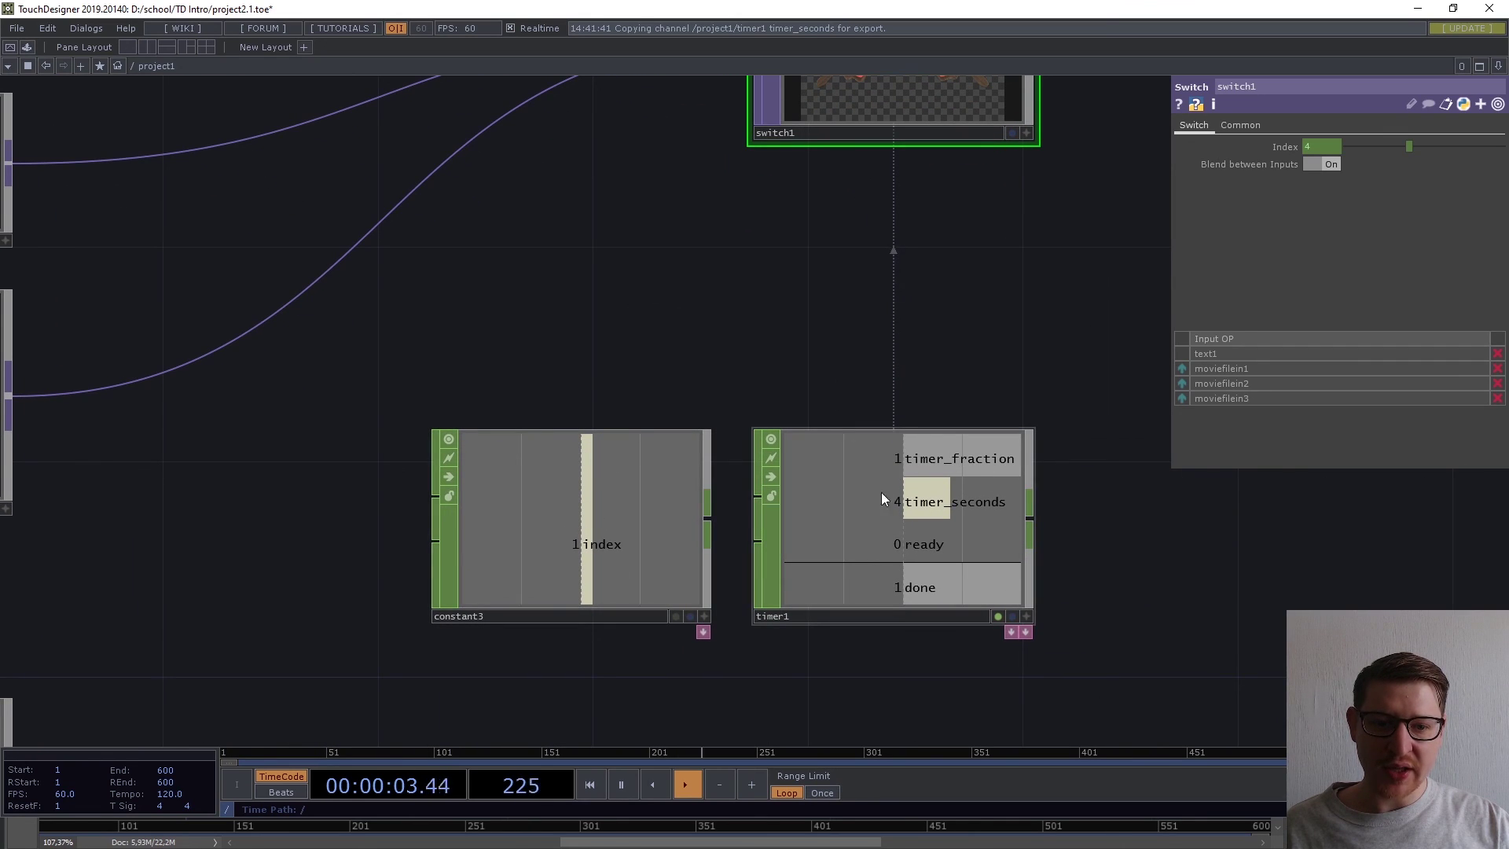
pyautogui.moveTo(885, 710); pyautogui.dragTo(851, 631)
pyautogui.scroll(-5, 845, 621)
pyautogui.scroll(5, 794, 556)
pyautogui.click(709, 545)
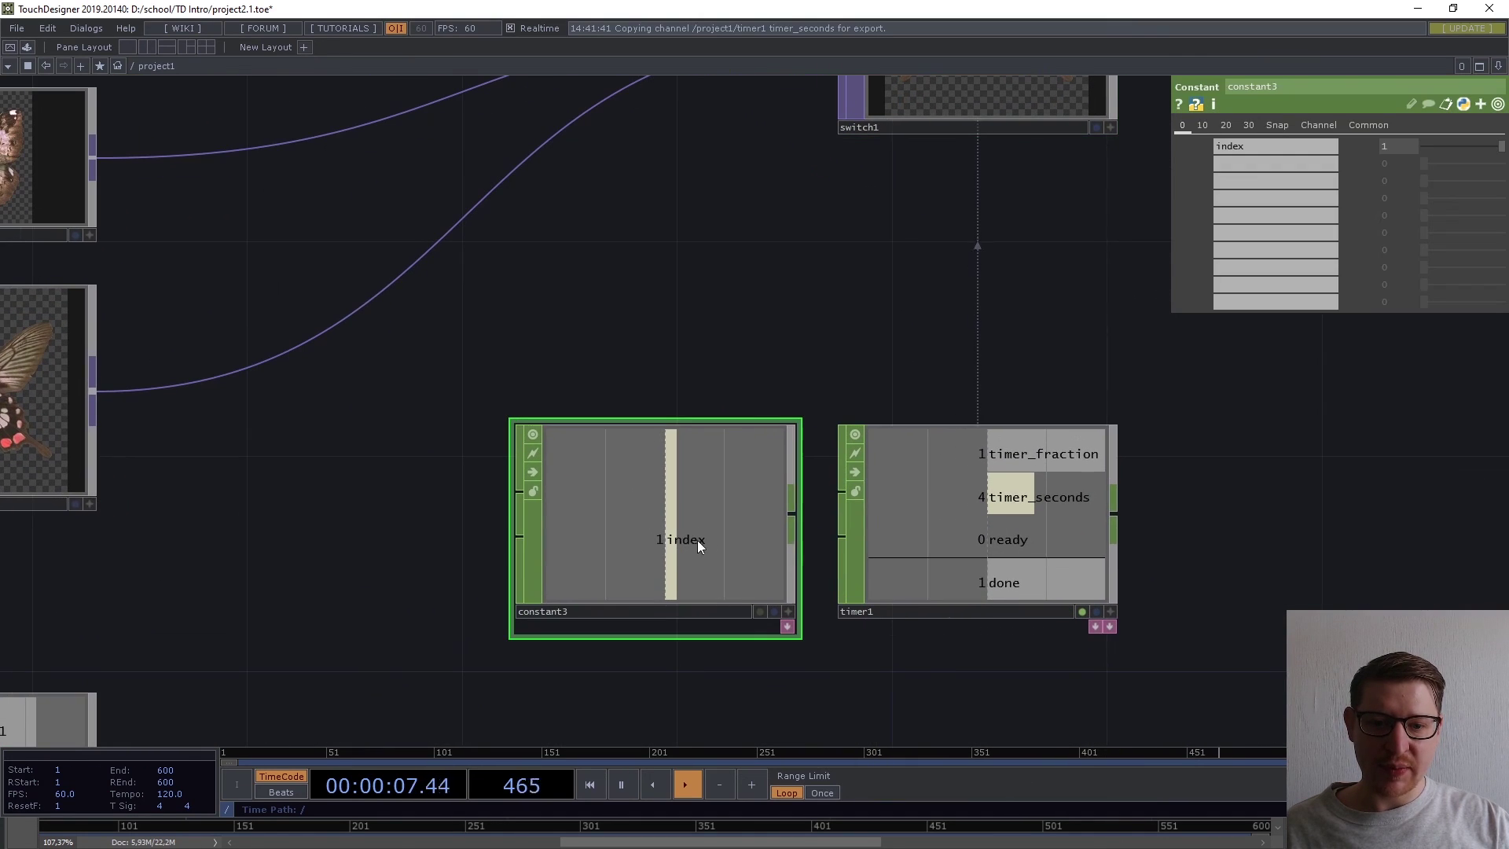
pyautogui.click(1473, 147)
# Select timer1 and examine its channels and its link to switch1.
pyautogui.click(970, 517)
pyautogui.moveTo(1259, 604); pyautogui.dragTo(1163, 596)
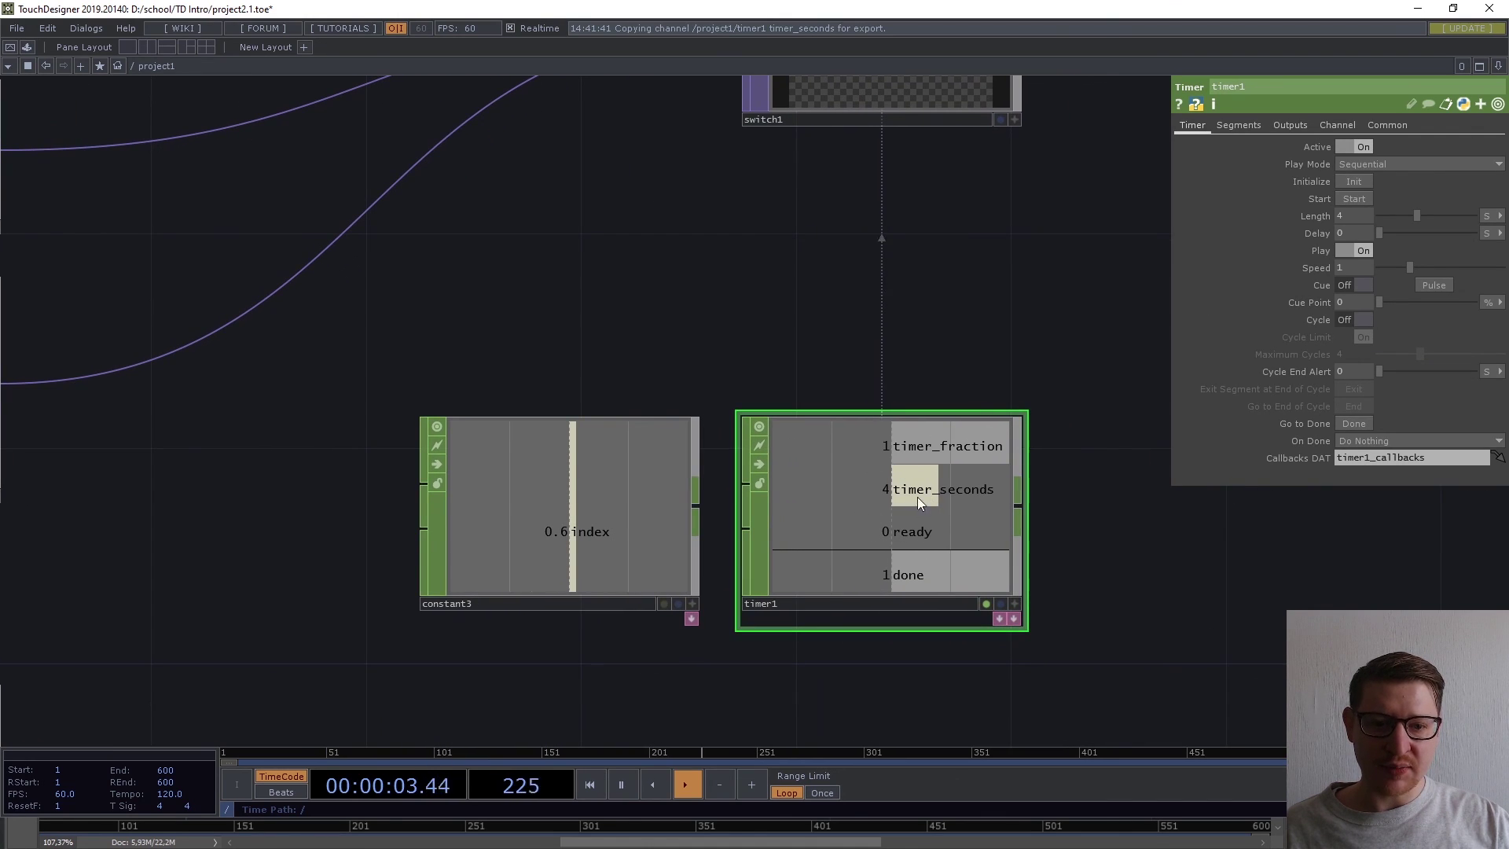
pyautogui.scroll(-3, 956, 573)
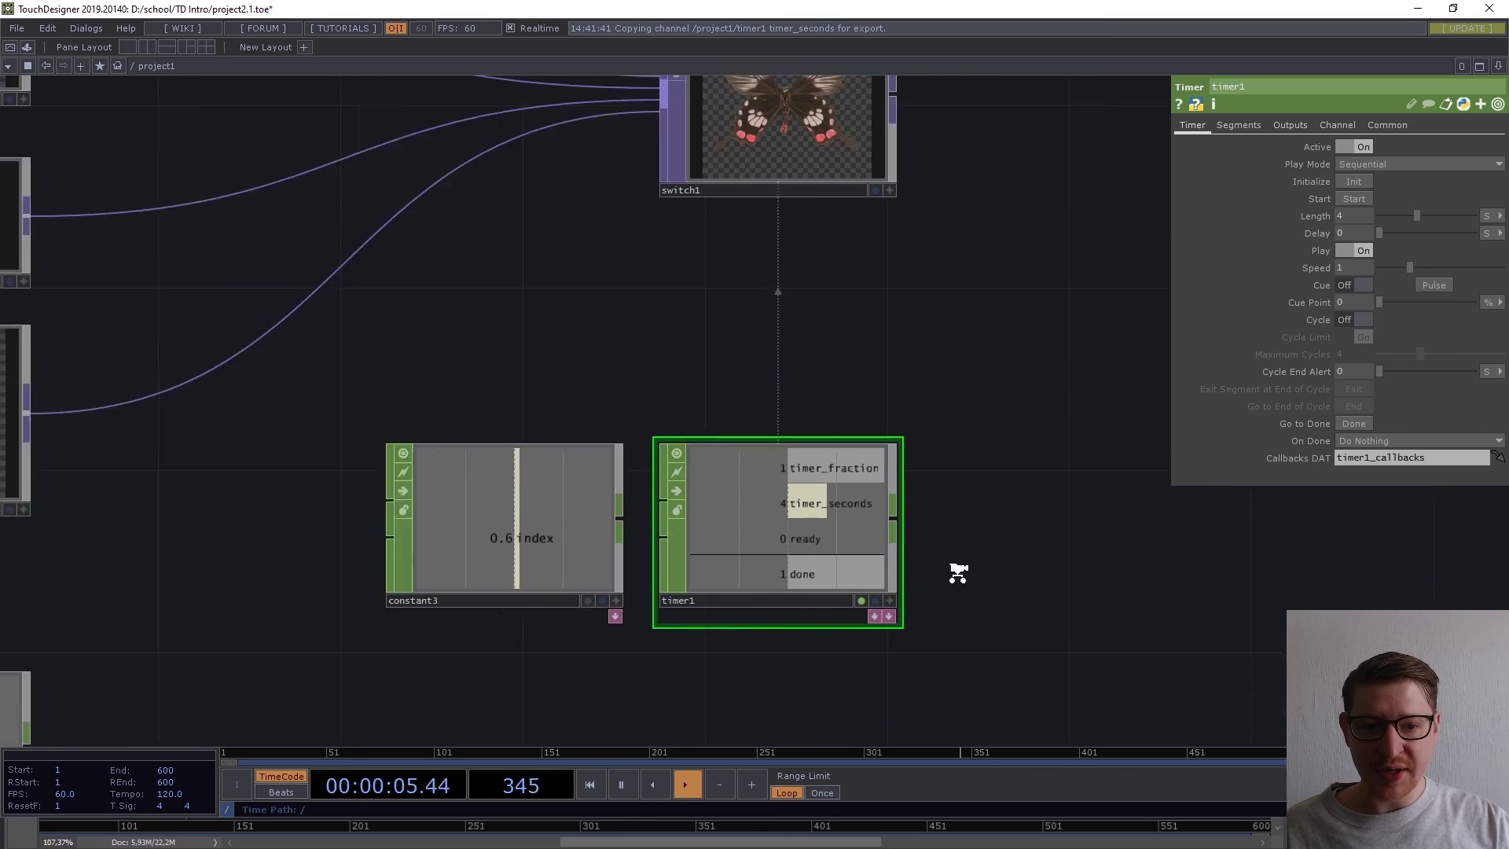
pyautogui.scroll(-2, 865, 540)
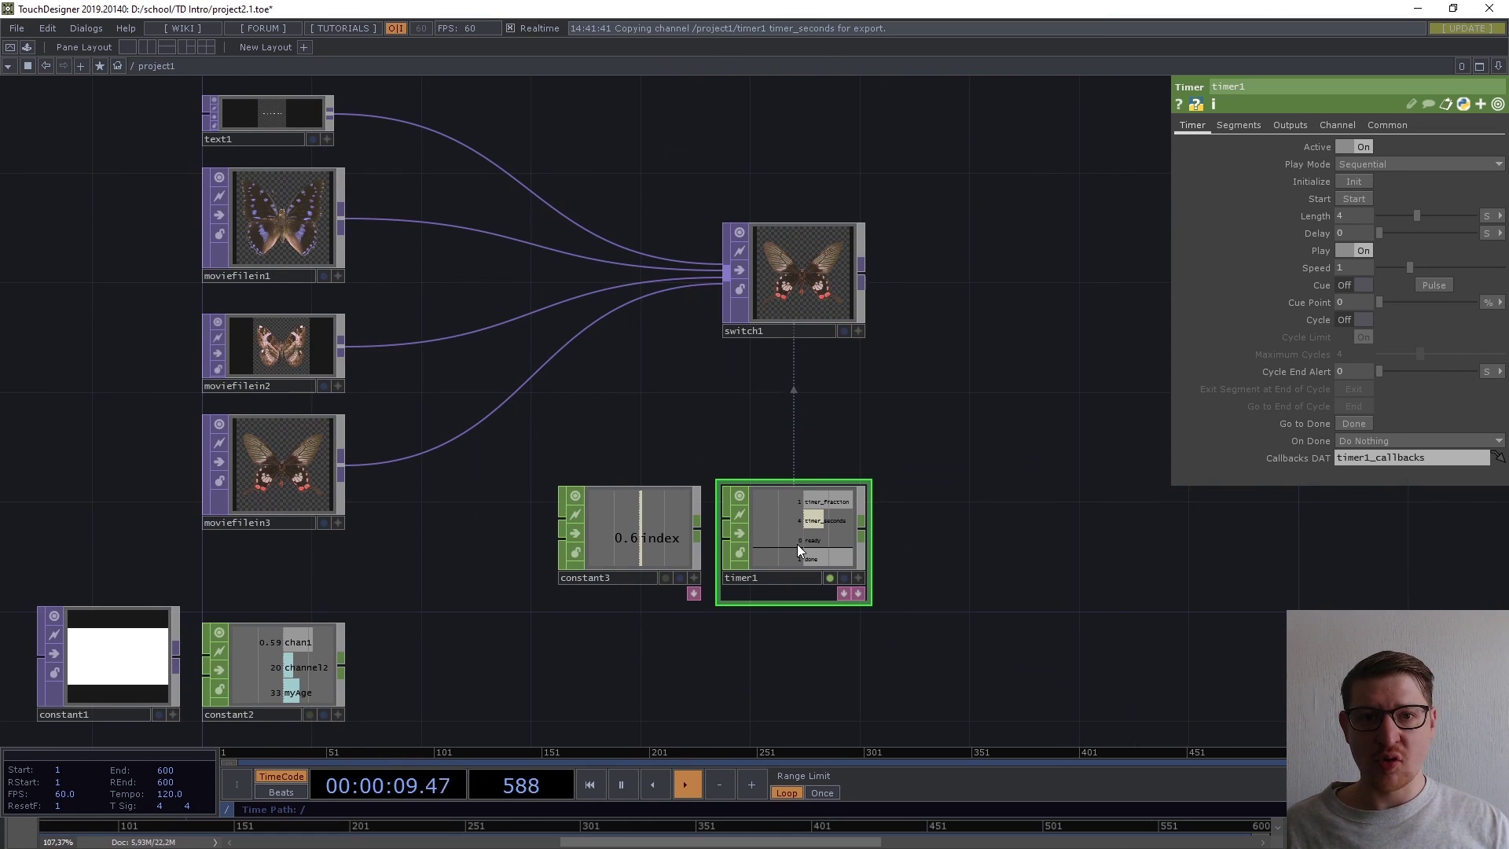